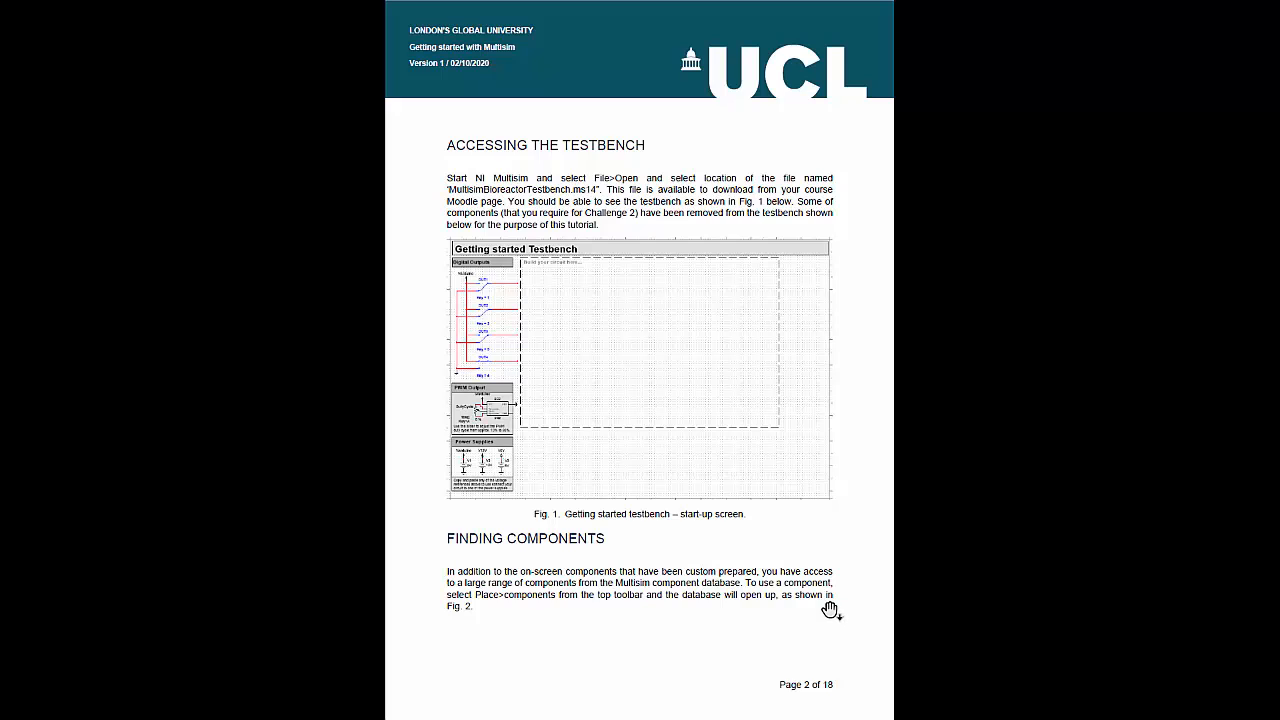
Leave the PDF guide's full-screen view and switch to the Bioreactor Kit Testbench schematic in Multisim
scroll(830, 610, up, 1)
key(Escape)
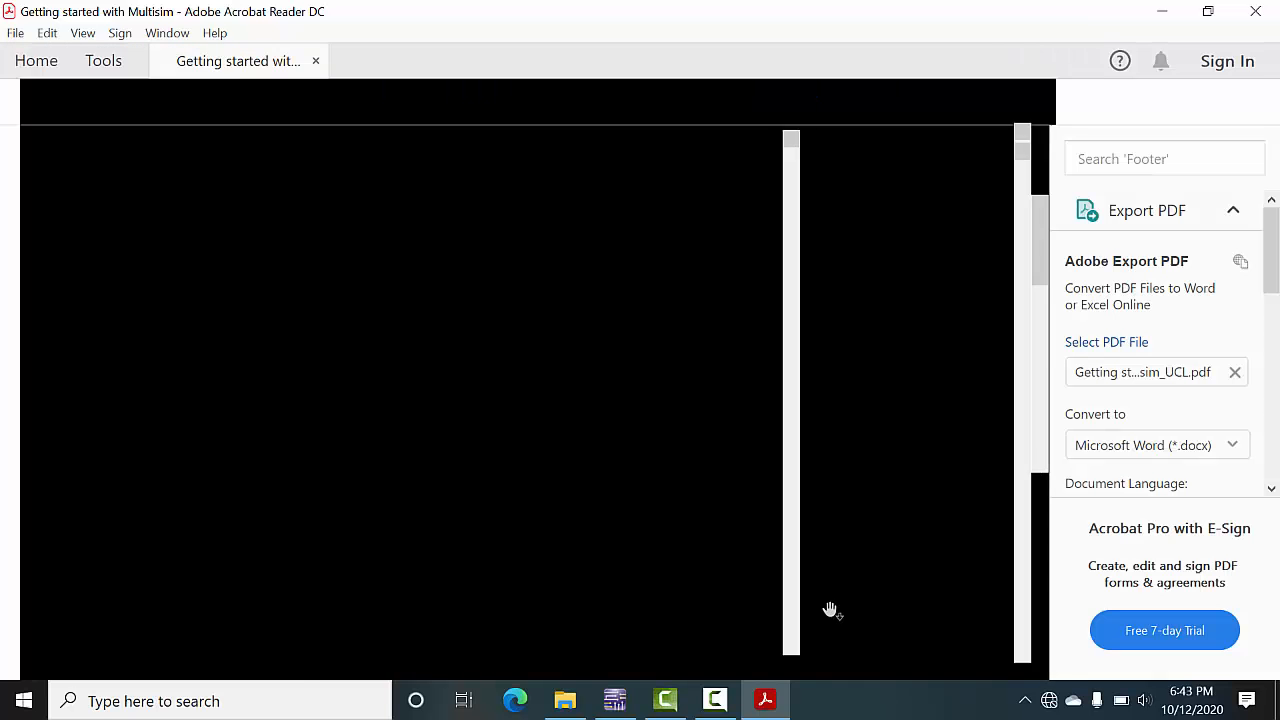
click(630, 709)
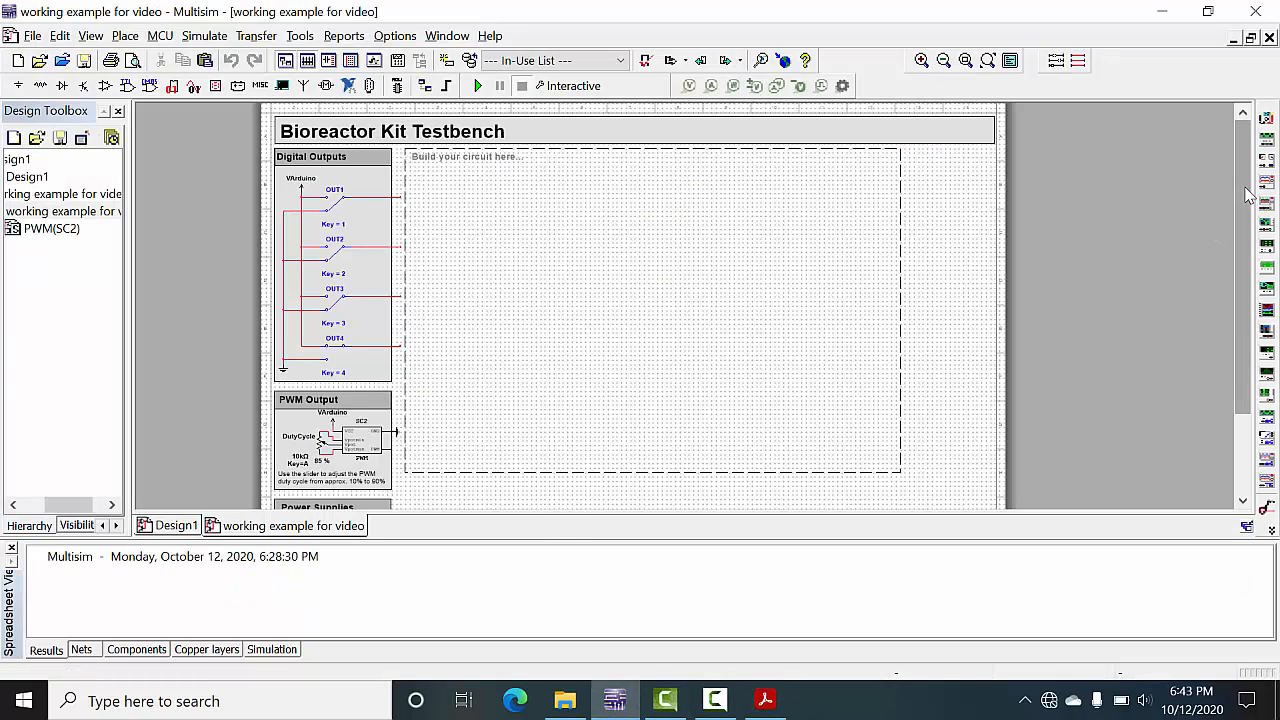
drag(1245, 200, 1245, 168)
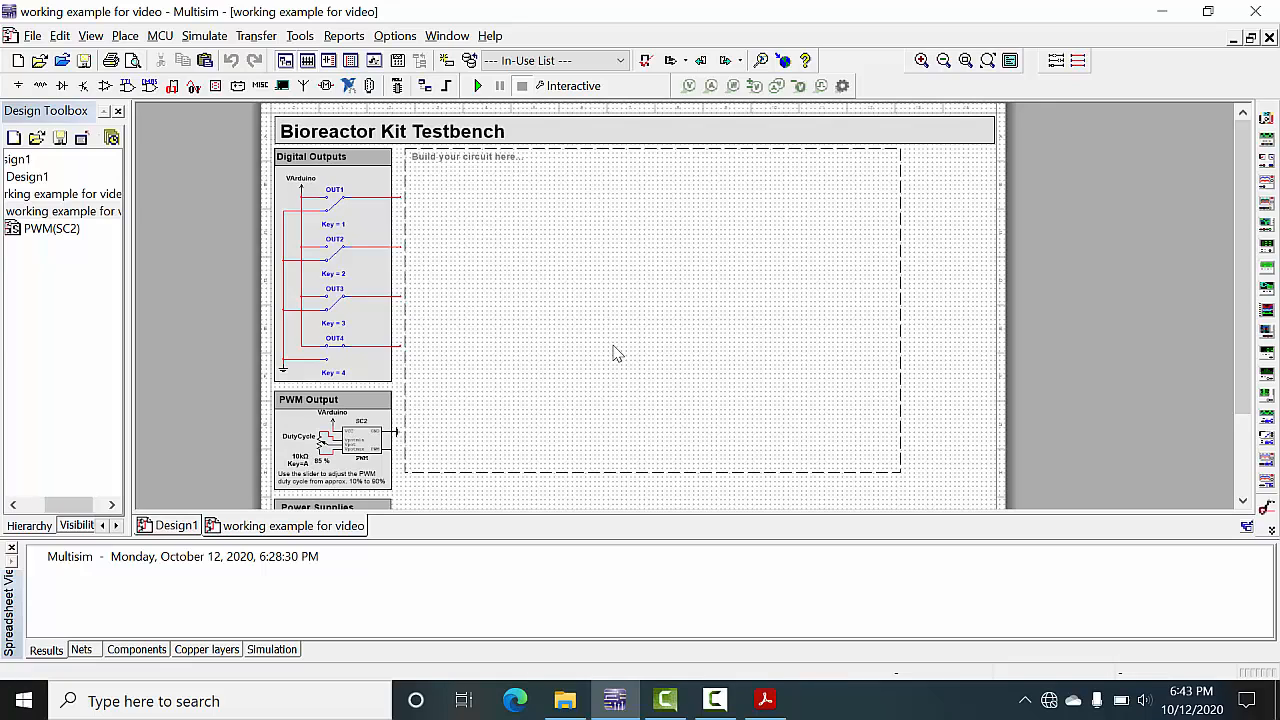
Browse the component database's Sources group, previewing POWER_SOURCES entries such as DC_POWER, DGND, GROUND, NON_IDEAL_BATTERY and THREE_PHASE_DELTA
click(122, 36)
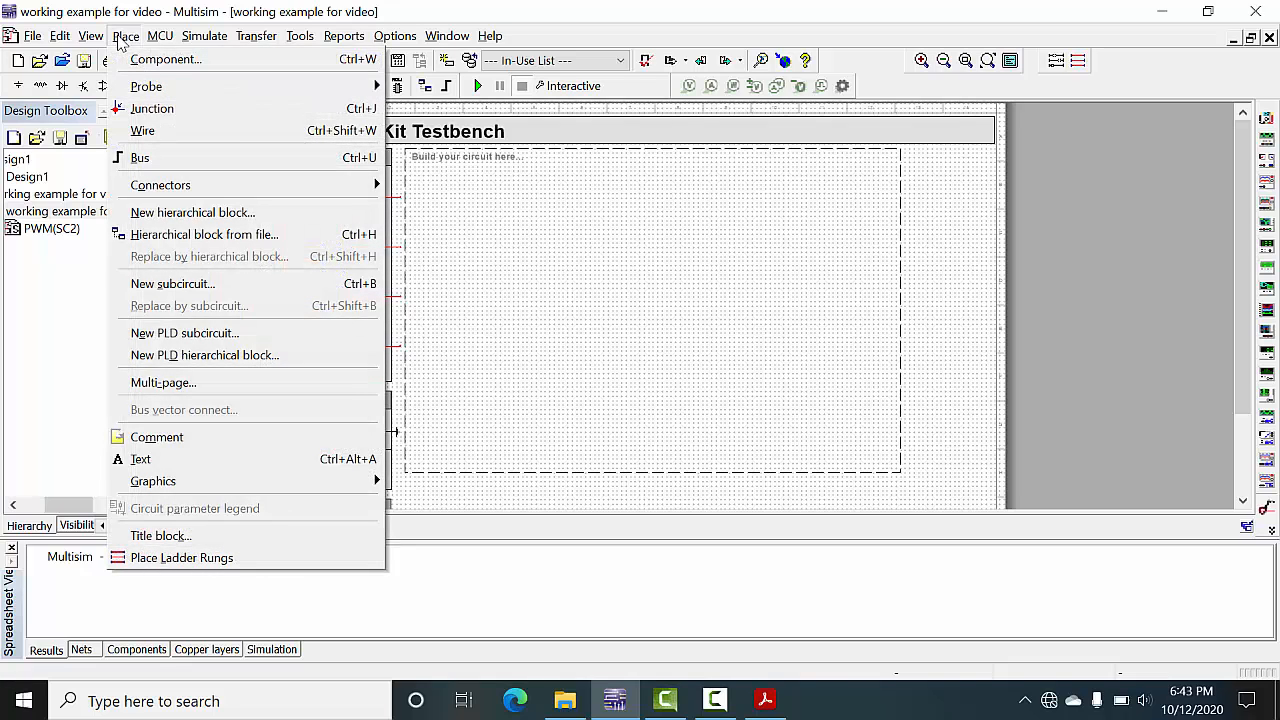
click(132, 60)
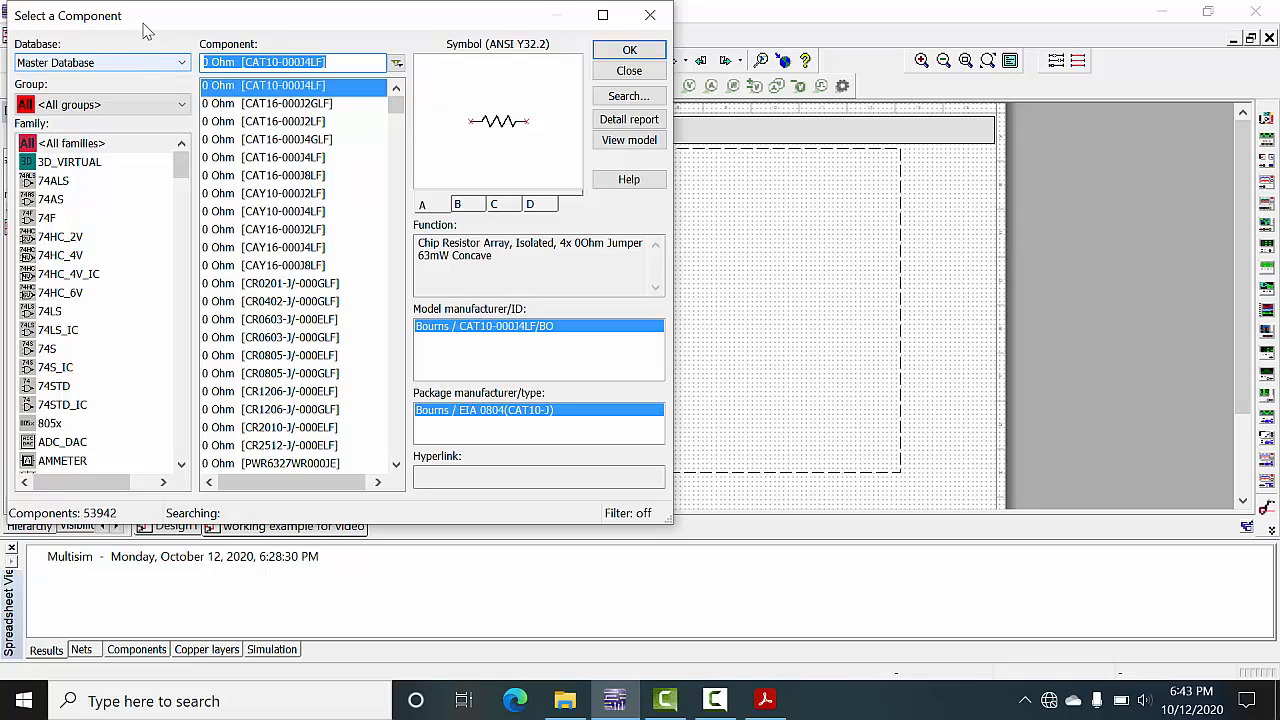
drag(148, 17, 290, 44)
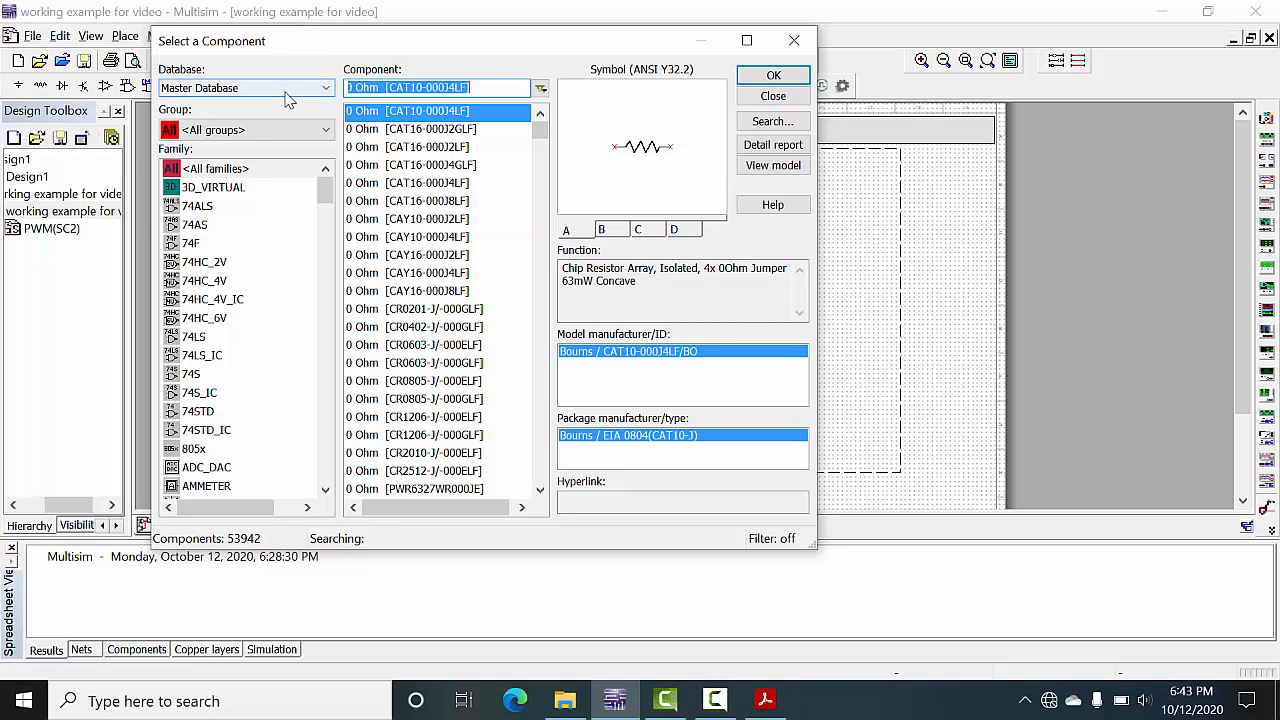
click(290, 132)
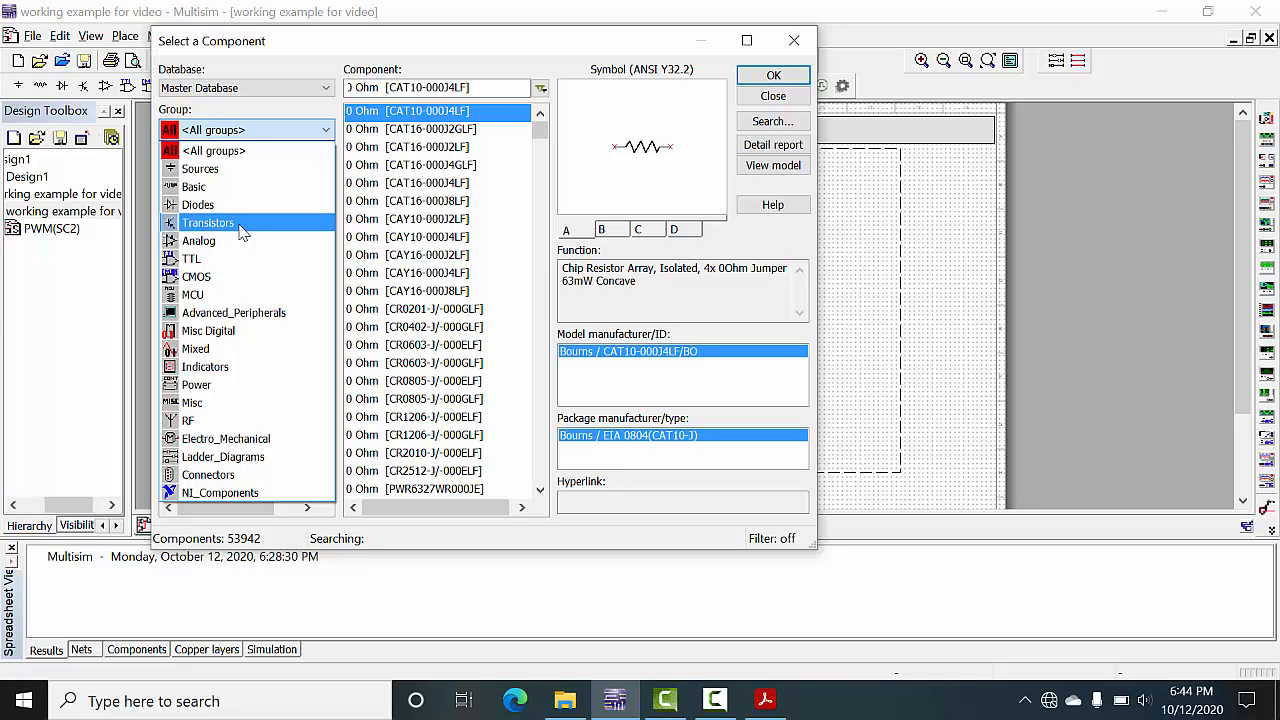
click(240, 169)
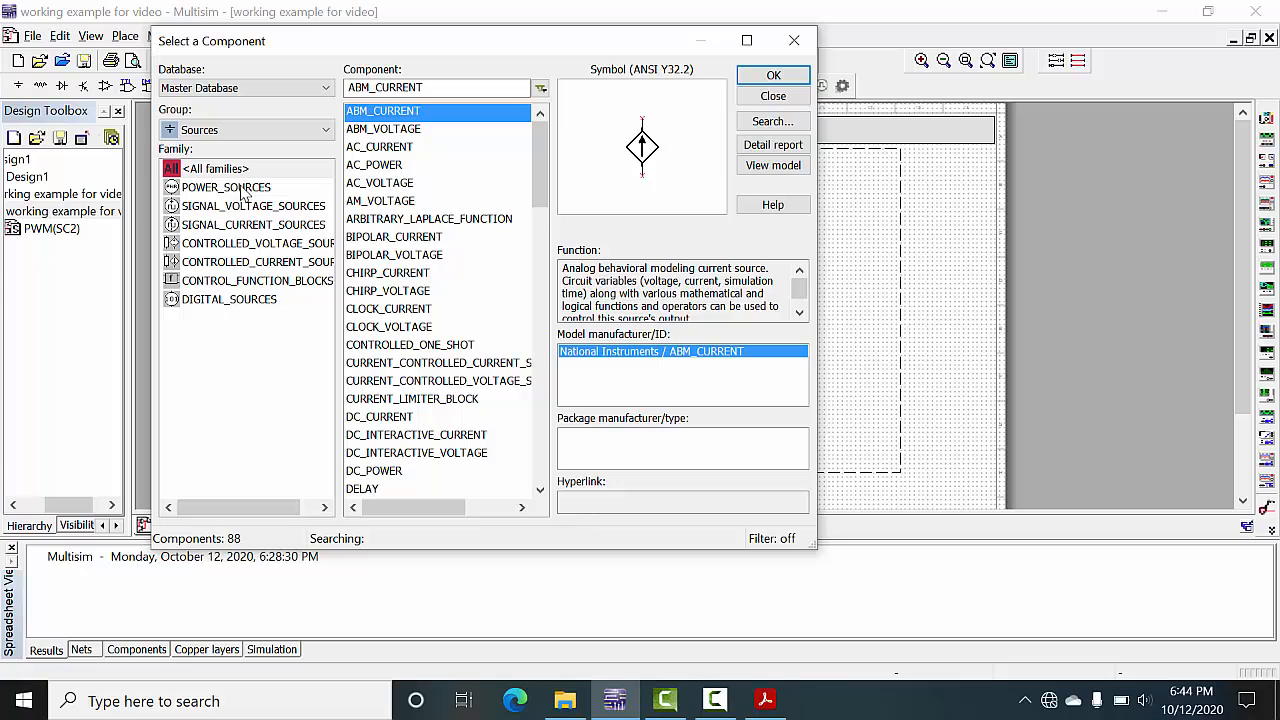
click(243, 190)
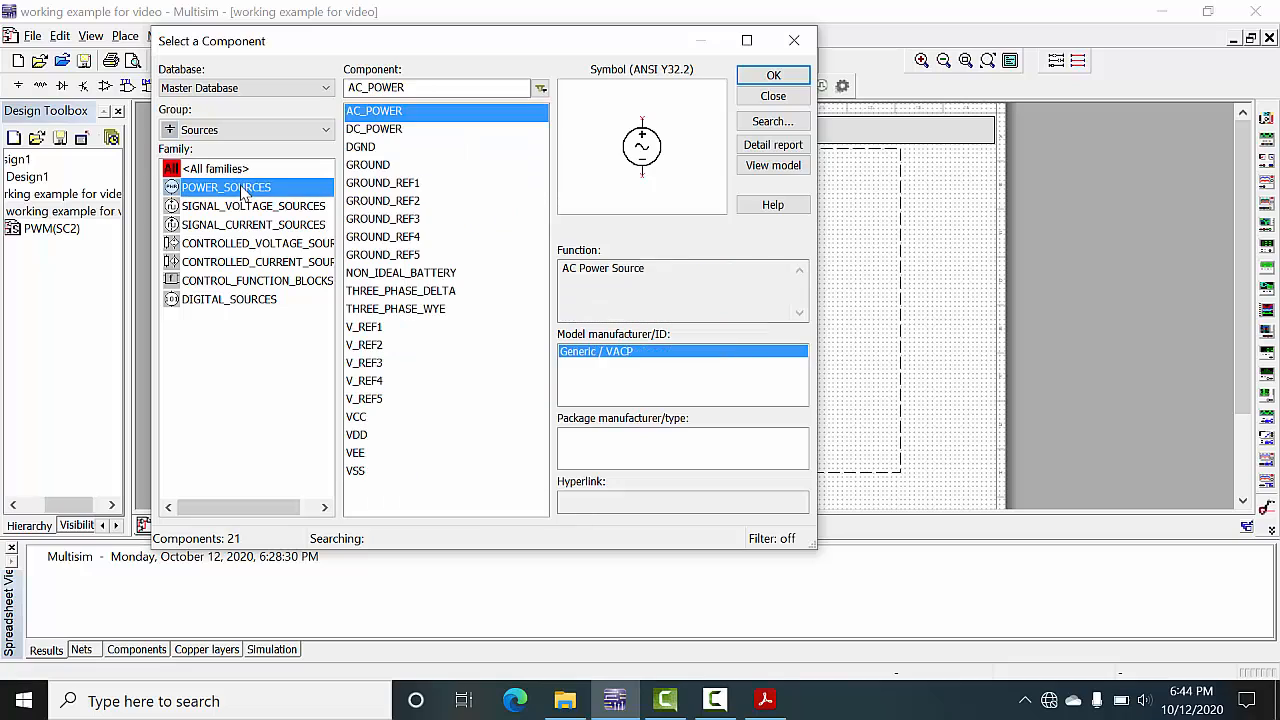
click(398, 130)
click(404, 147)
click(406, 165)
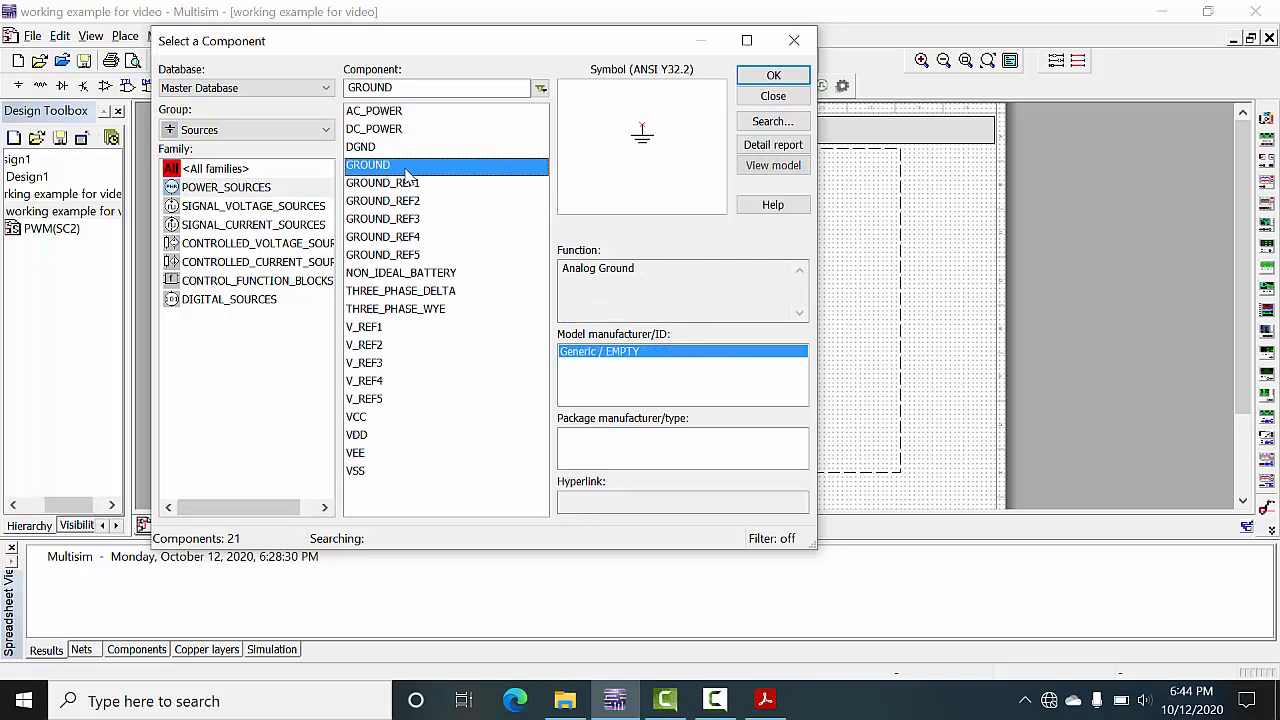
click(416, 218)
click(406, 273)
click(410, 291)
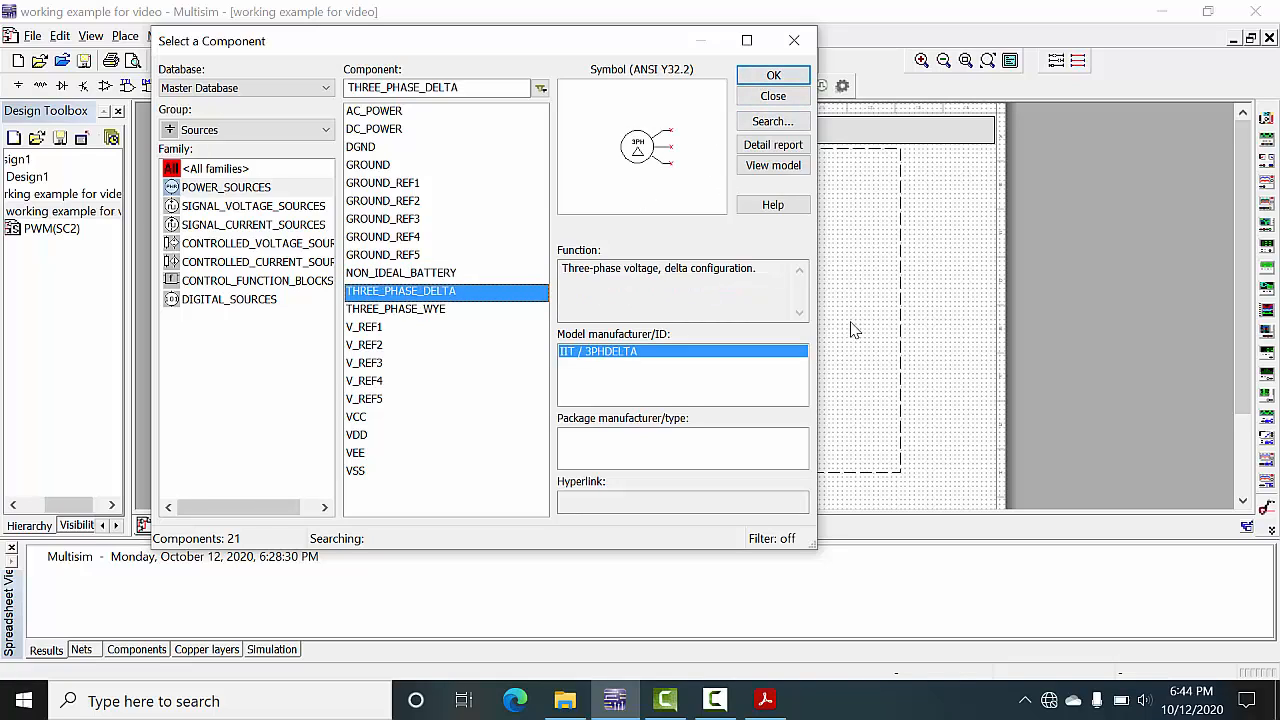
Look through the component families in the Basic group, and close the component database without placing anything
click(282, 139)
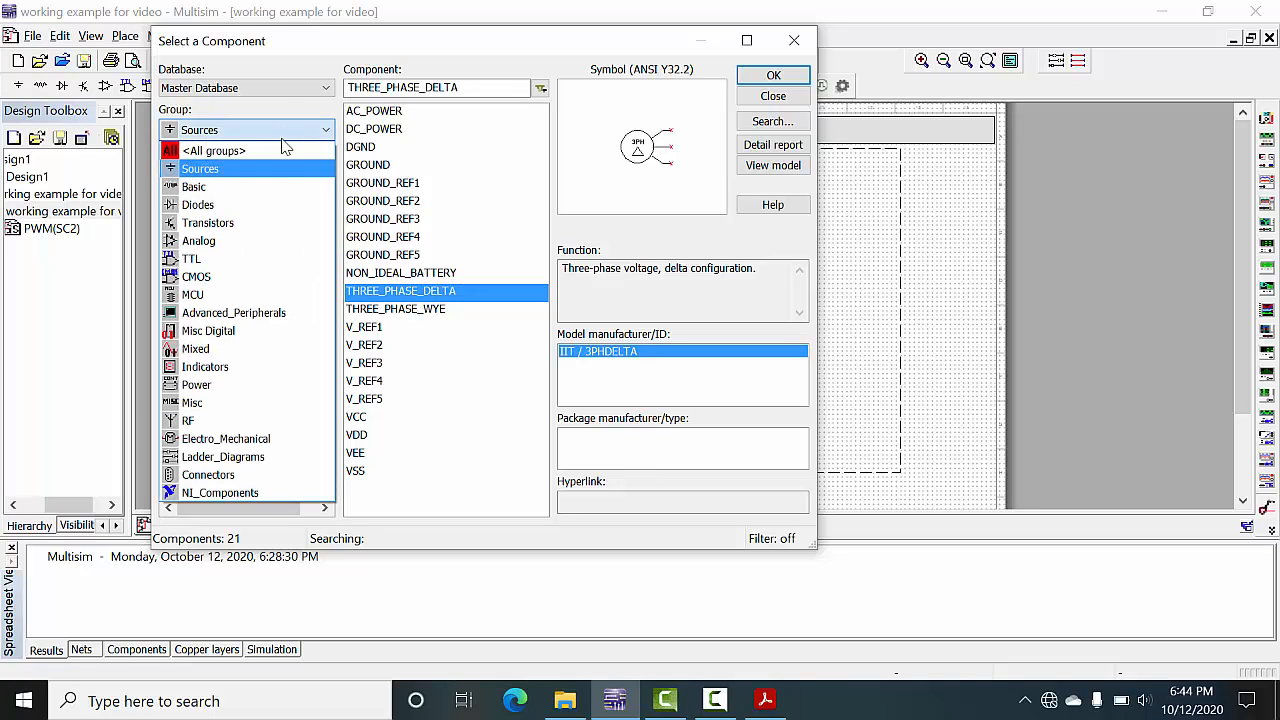
click(246, 187)
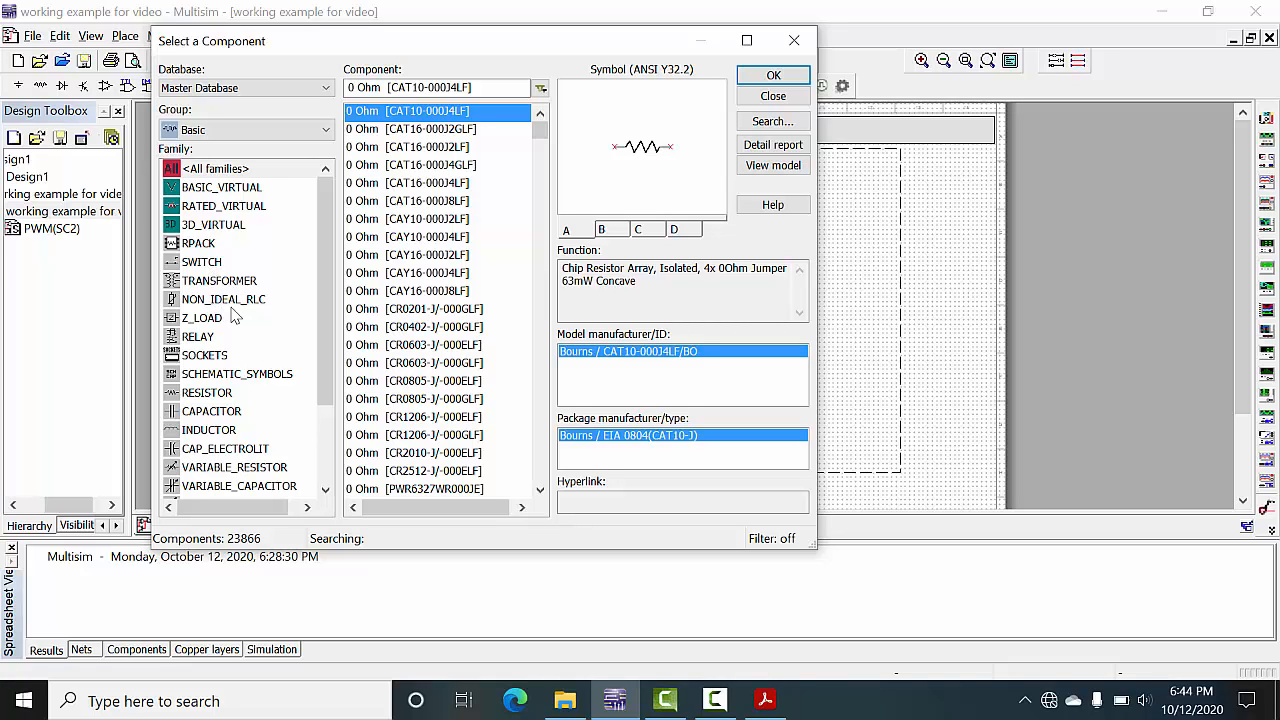
click(773, 97)
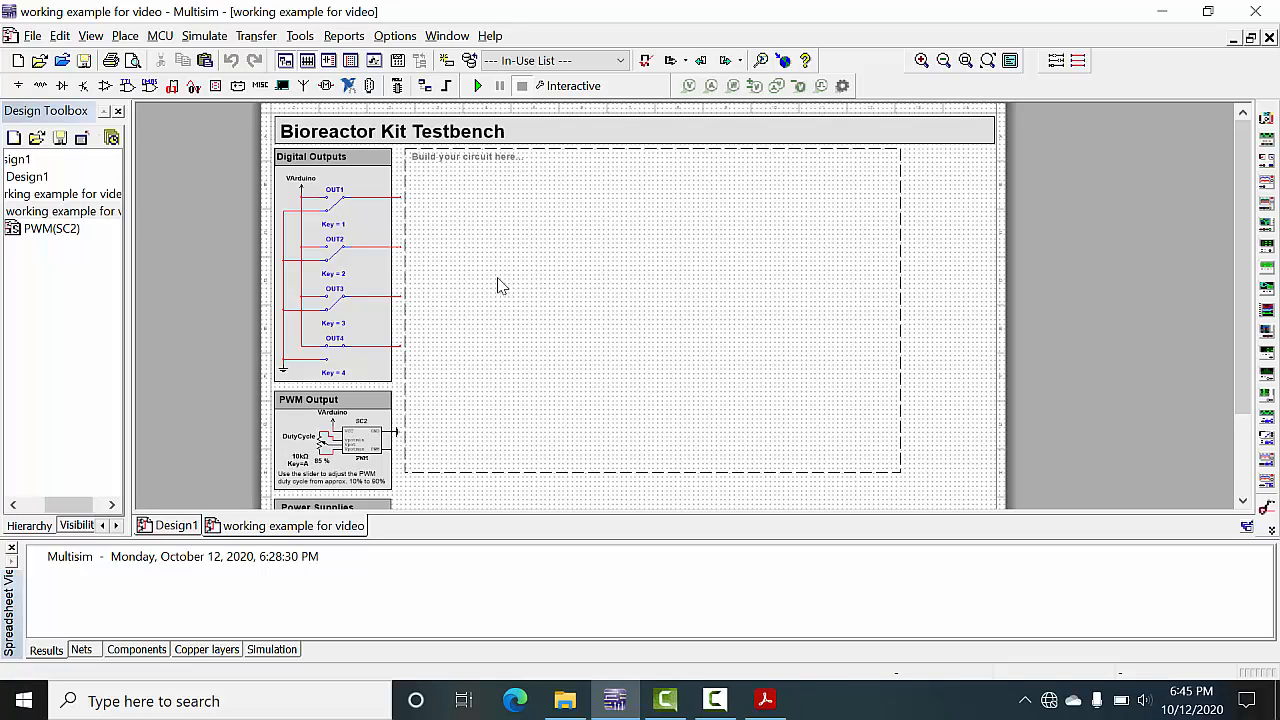
Place a 1k variable resistor from the Basic group in the upper middle of the circuit-building area
click(125, 36)
click(130, 57)
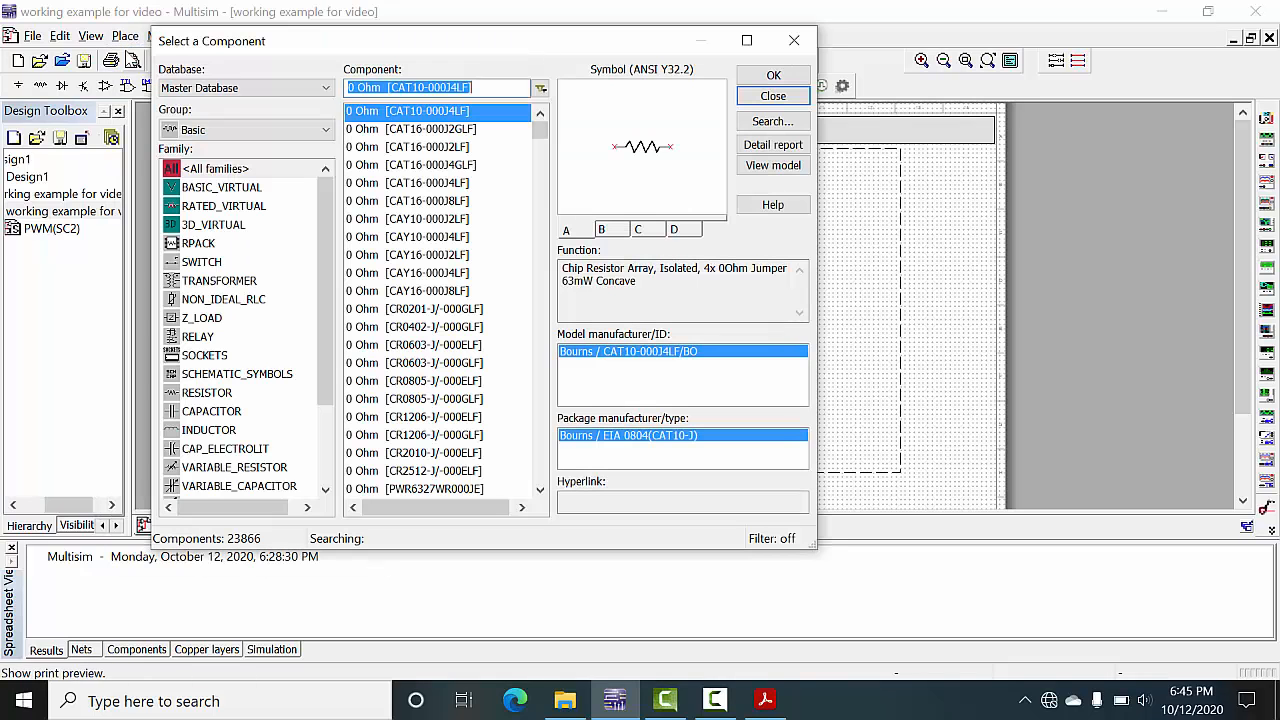
click(272, 132)
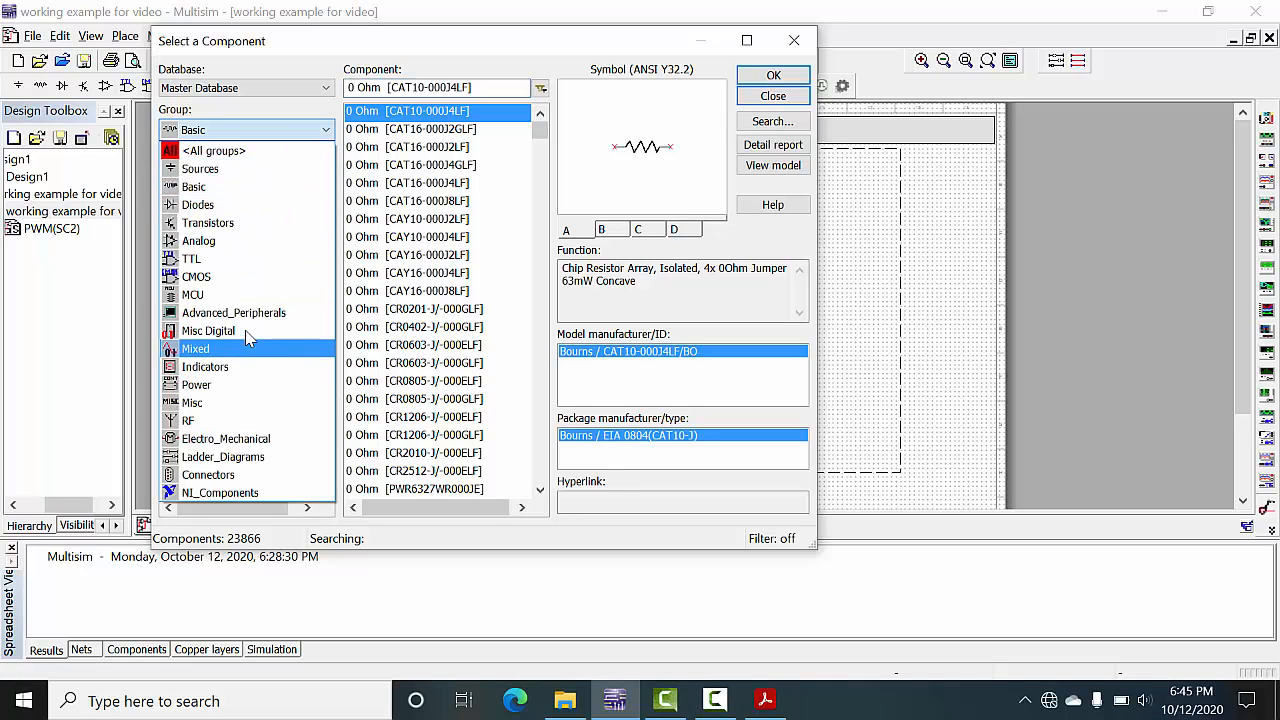
click(256, 190)
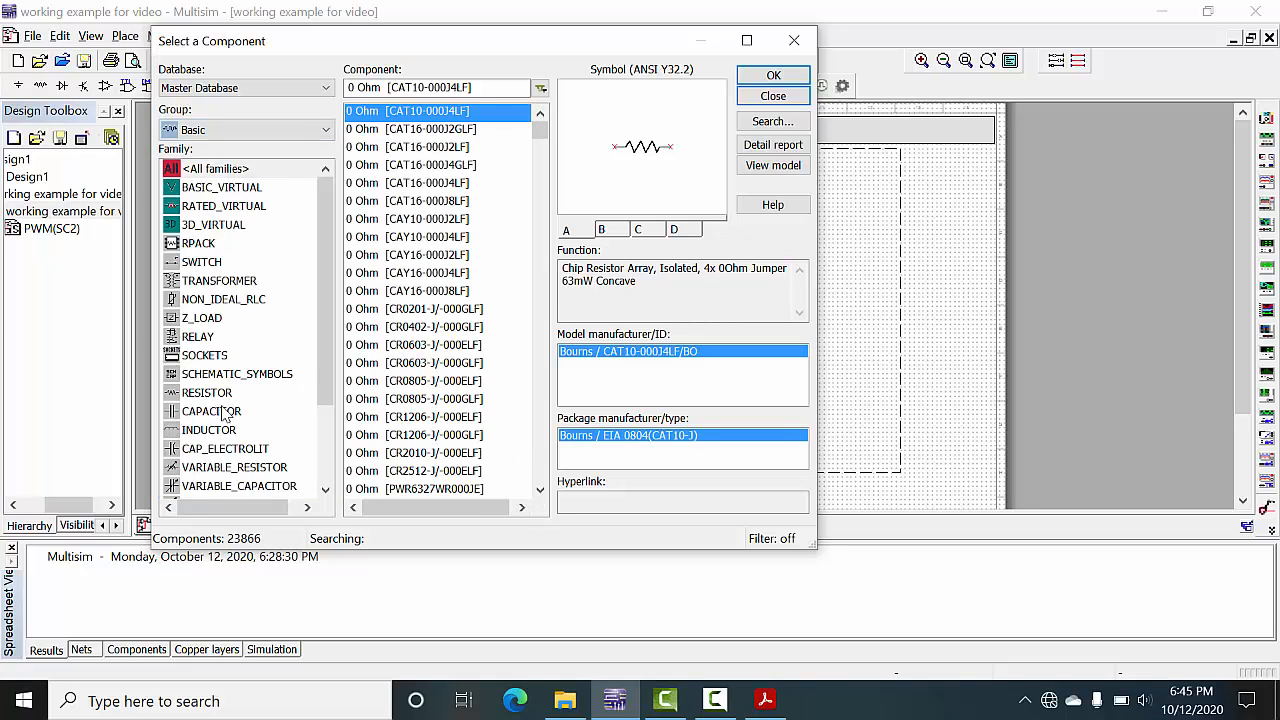
click(237, 470)
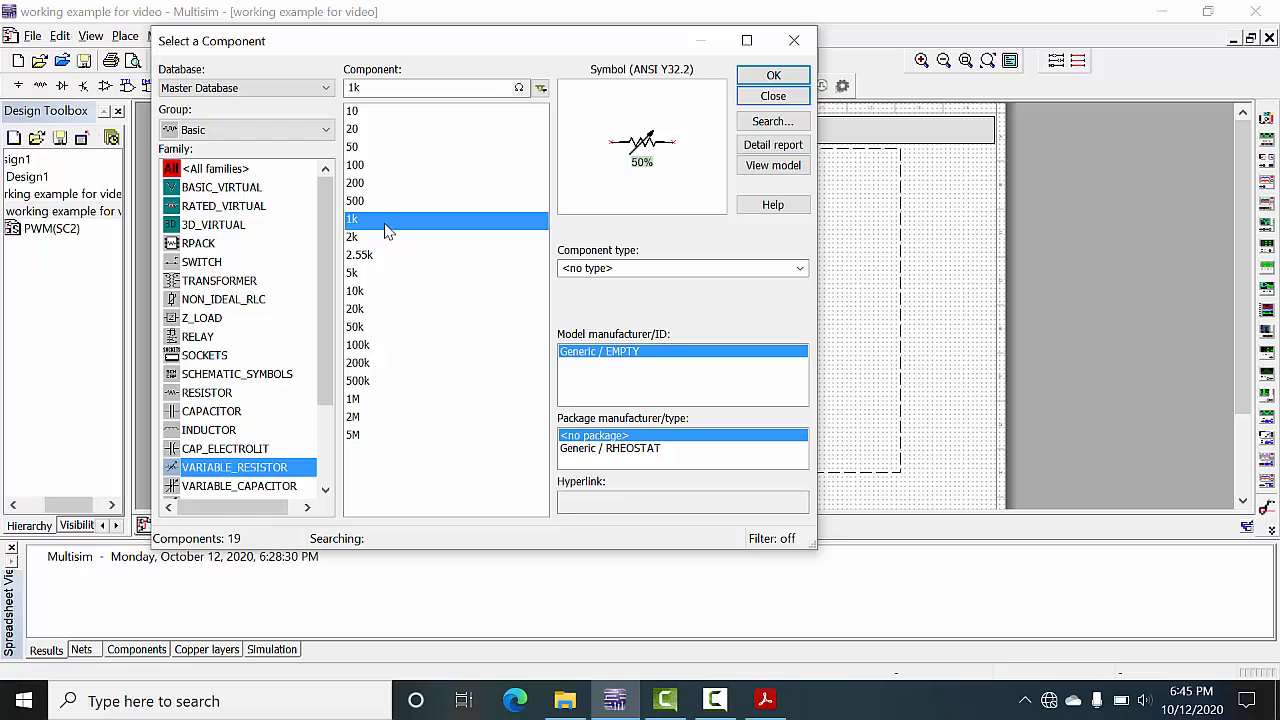
click(773, 76)
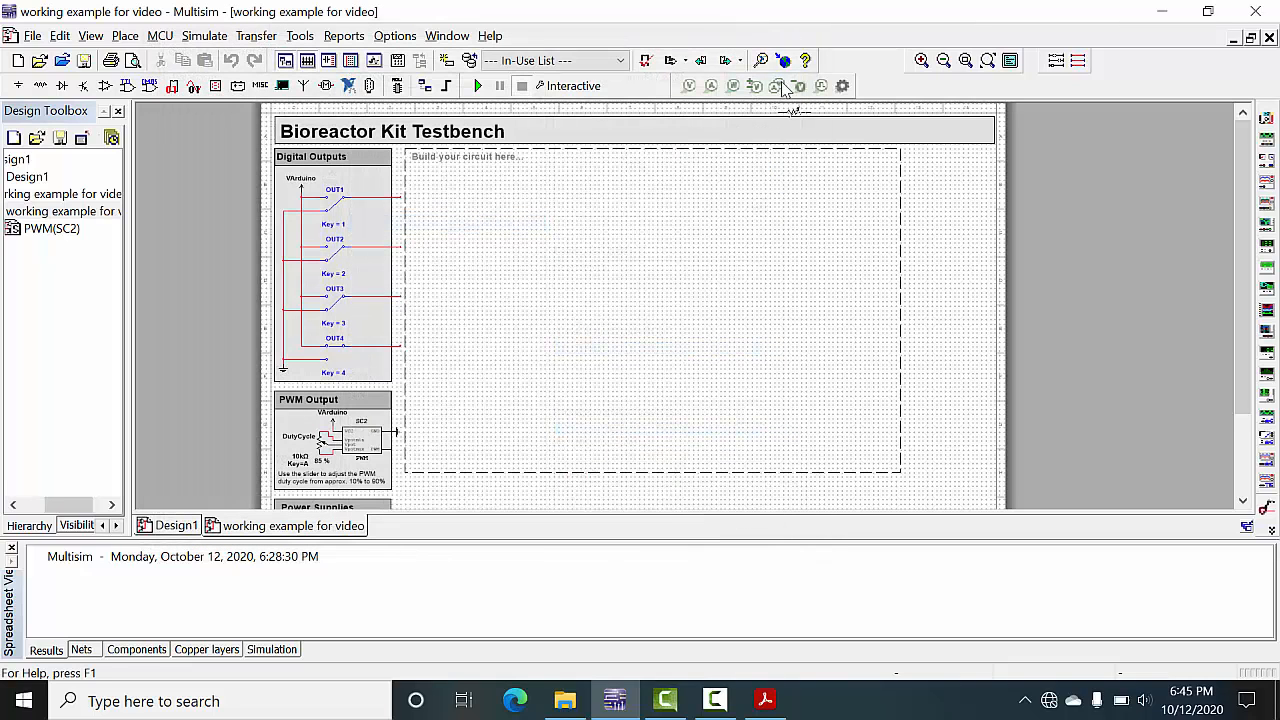
click(637, 235)
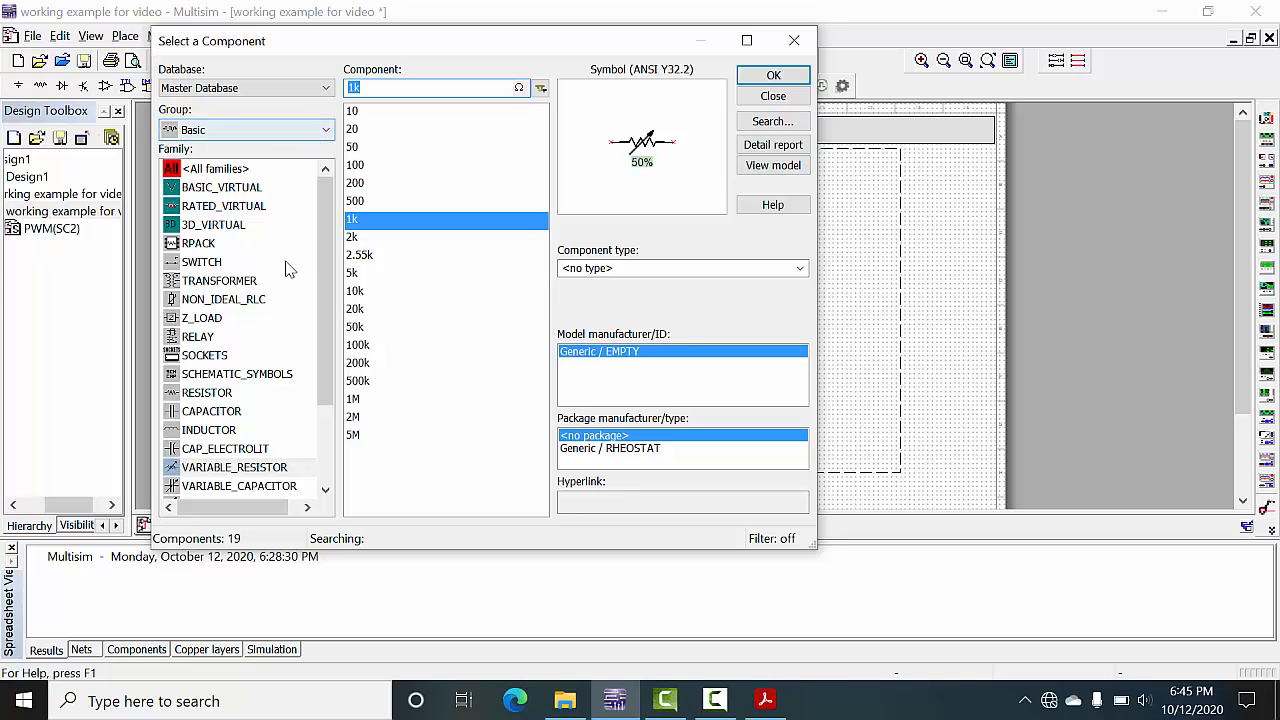
Place a DIPSW1 switch from the Basic group's SWITCH family to the left of the variable resistor
click(203, 262)
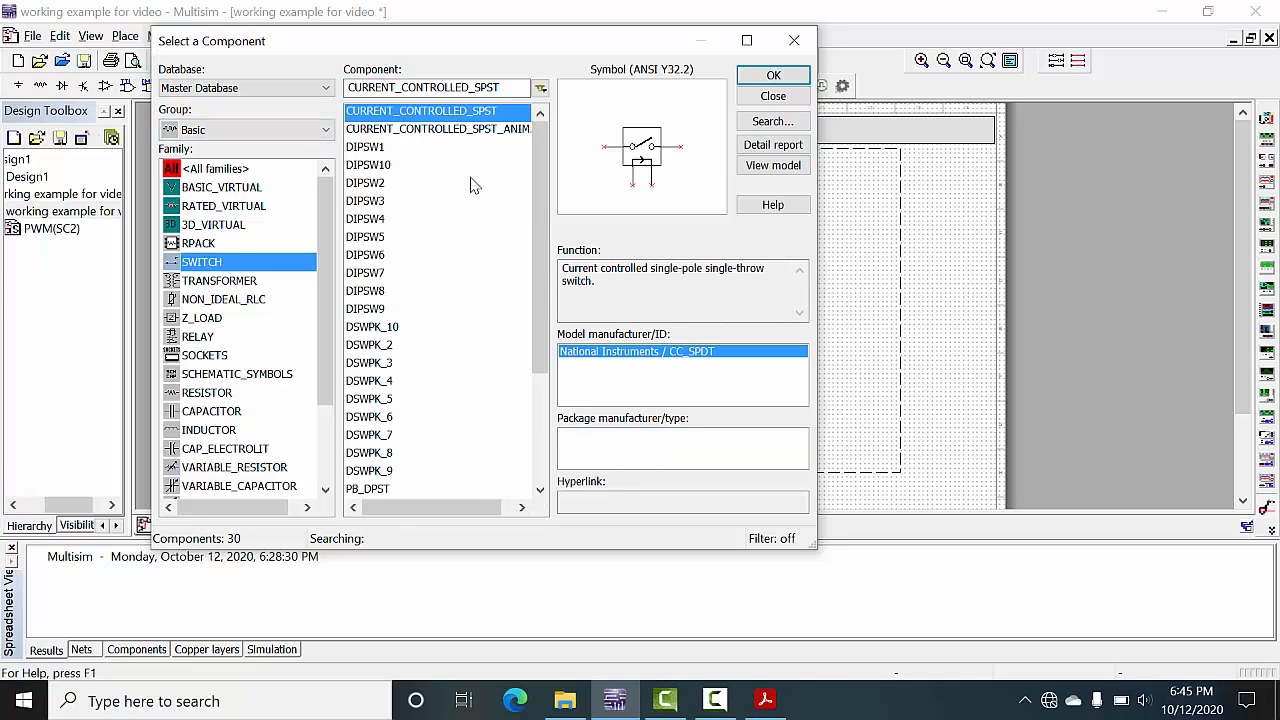
click(380, 148)
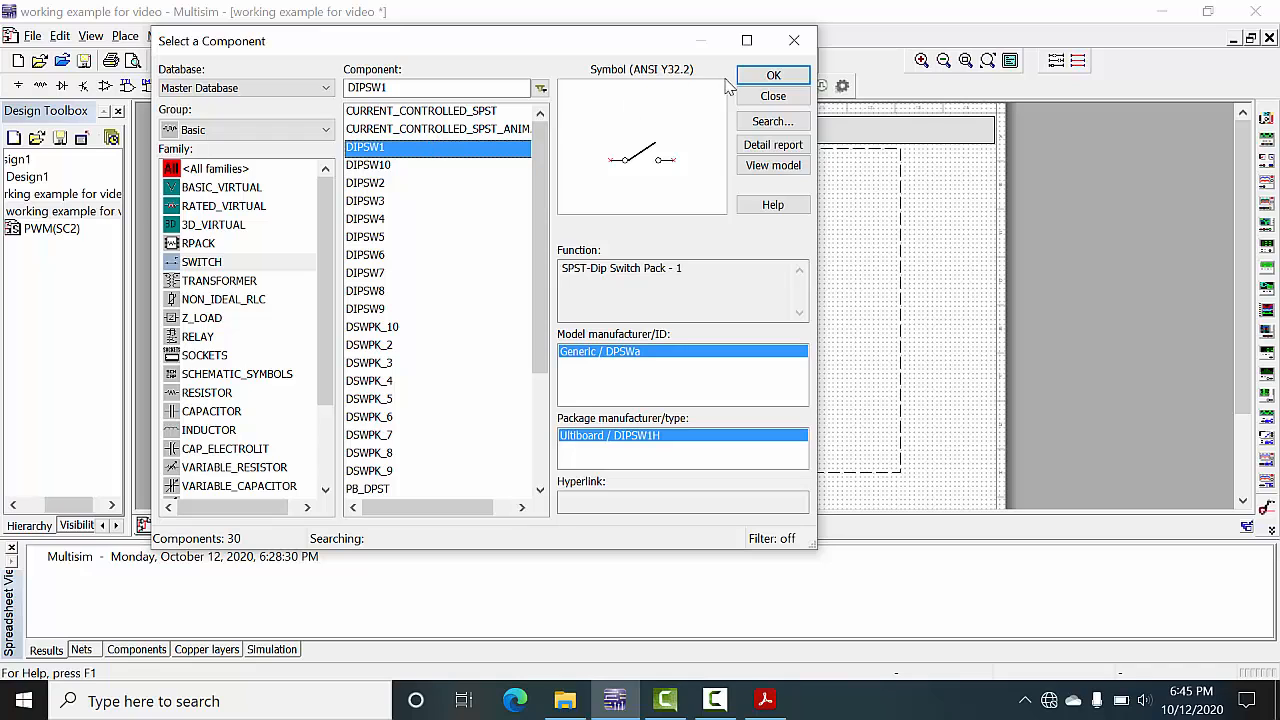
click(774, 77)
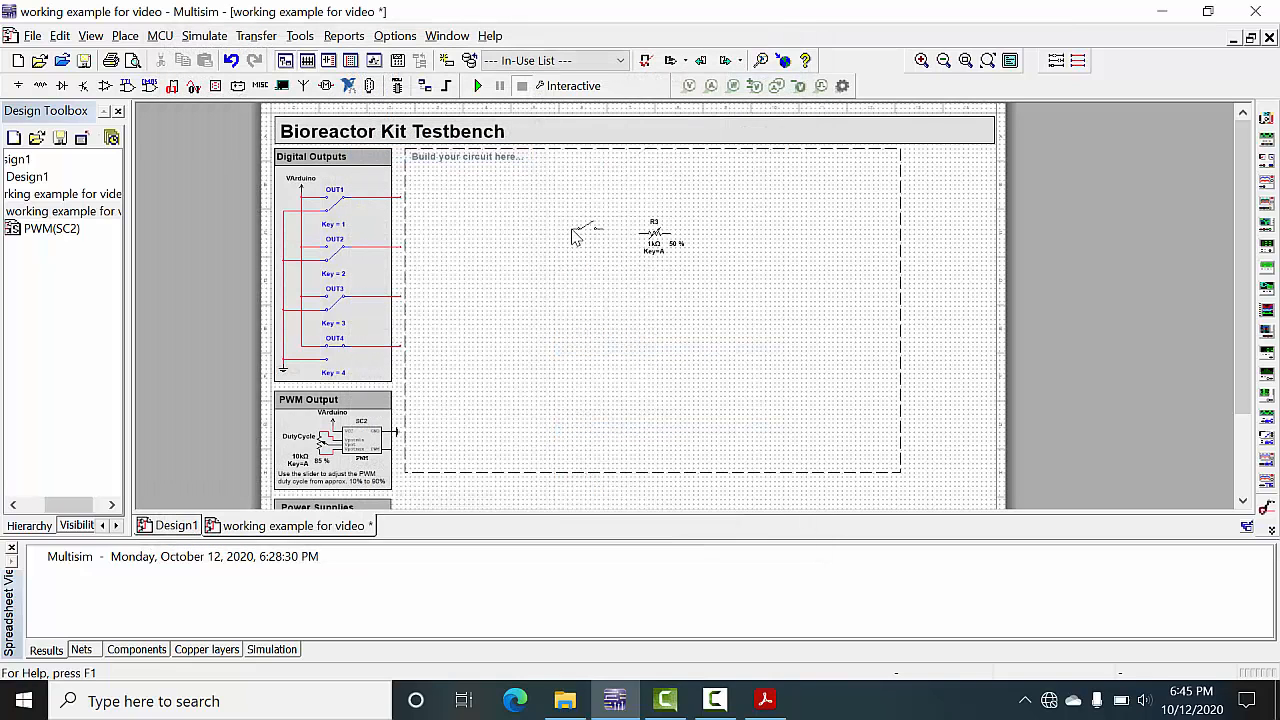
click(577, 236)
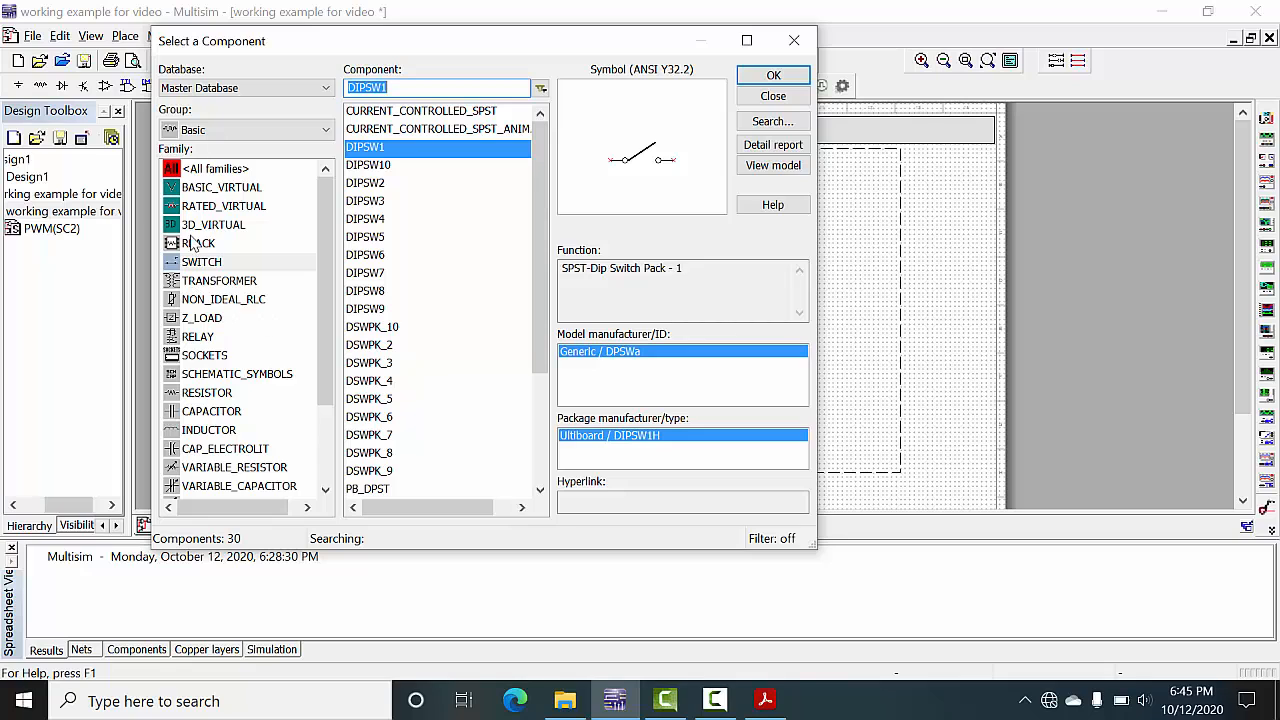
Place an LED_green from the Diodes group's LED family to the right of the variable resistor
click(232, 130)
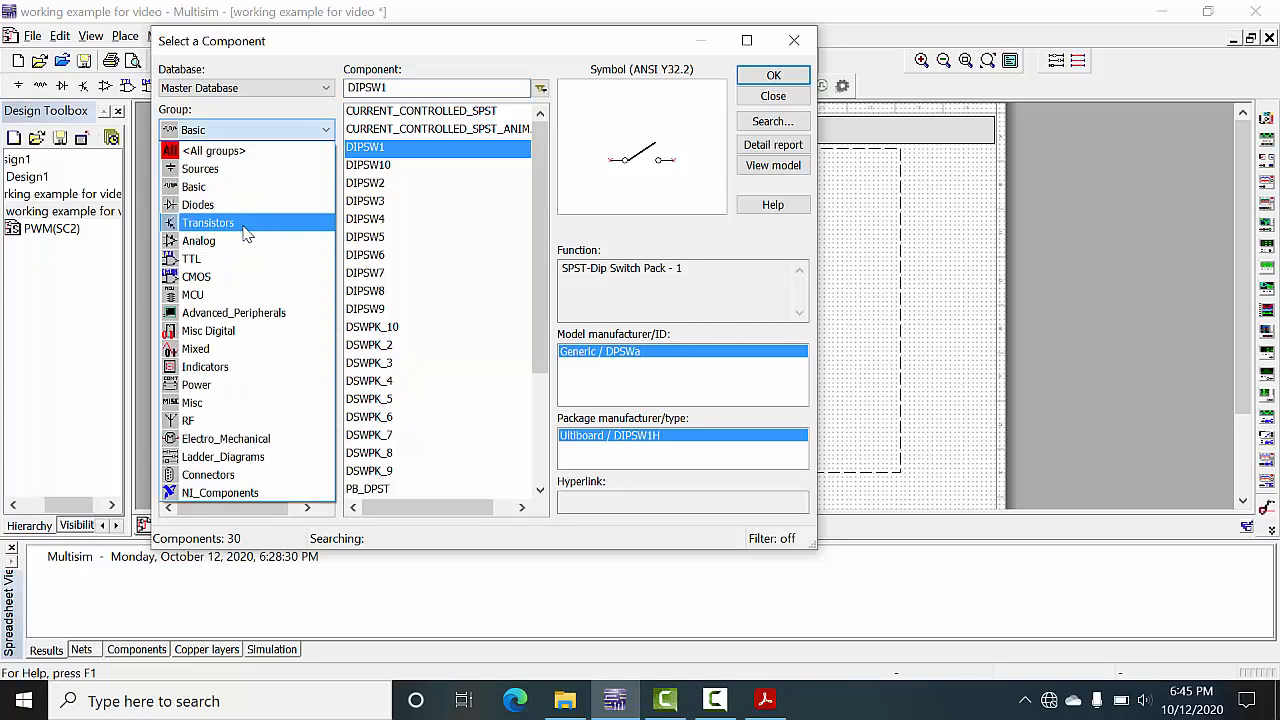
click(240, 205)
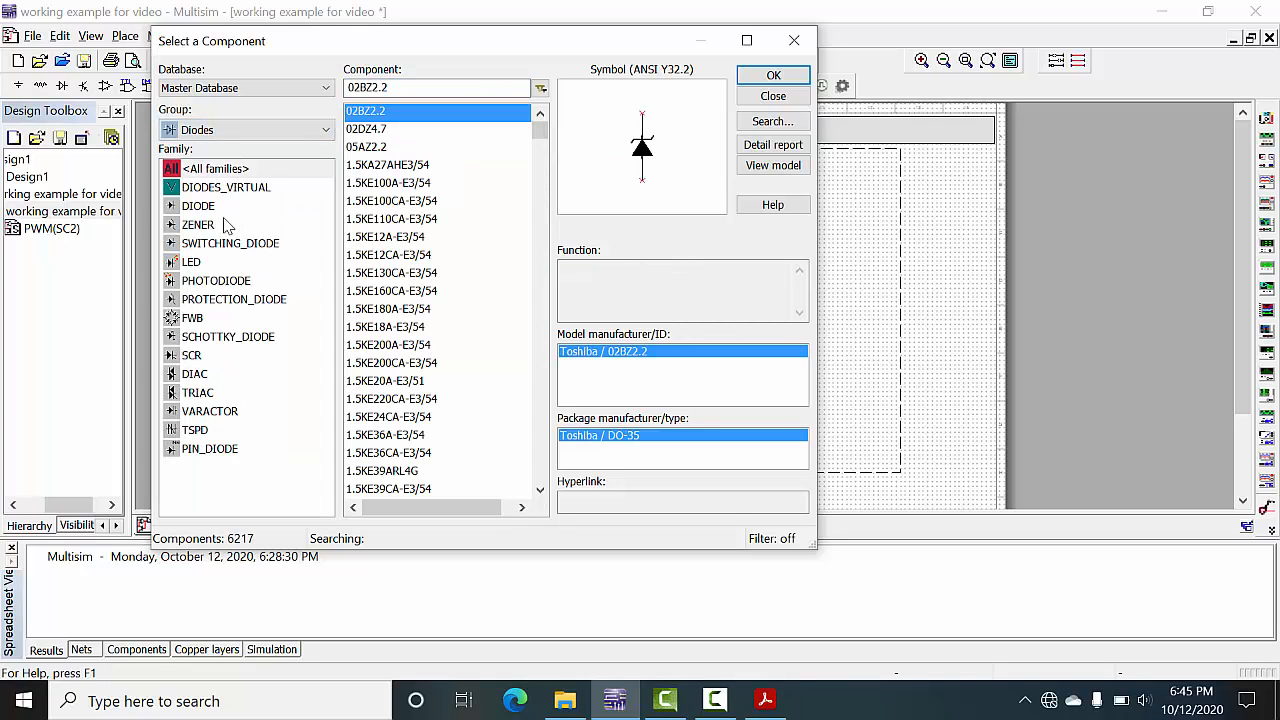
click(196, 263)
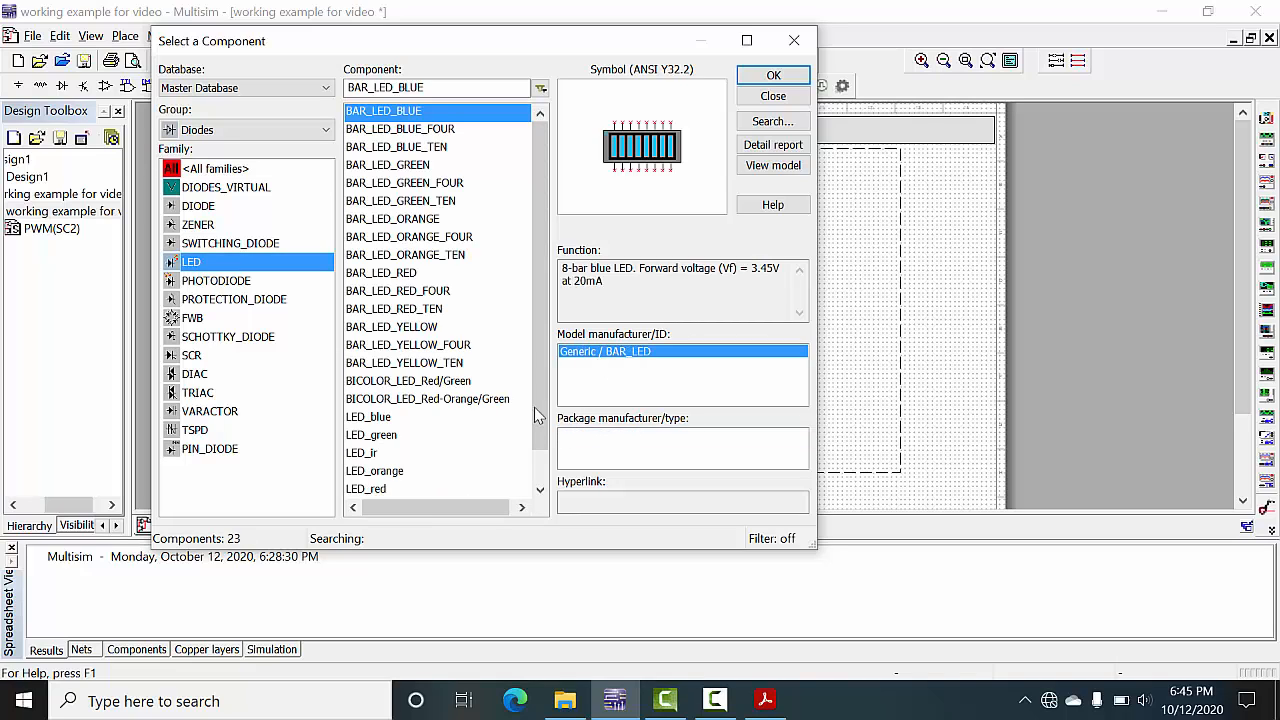
scroll(532, 398, down, 1)
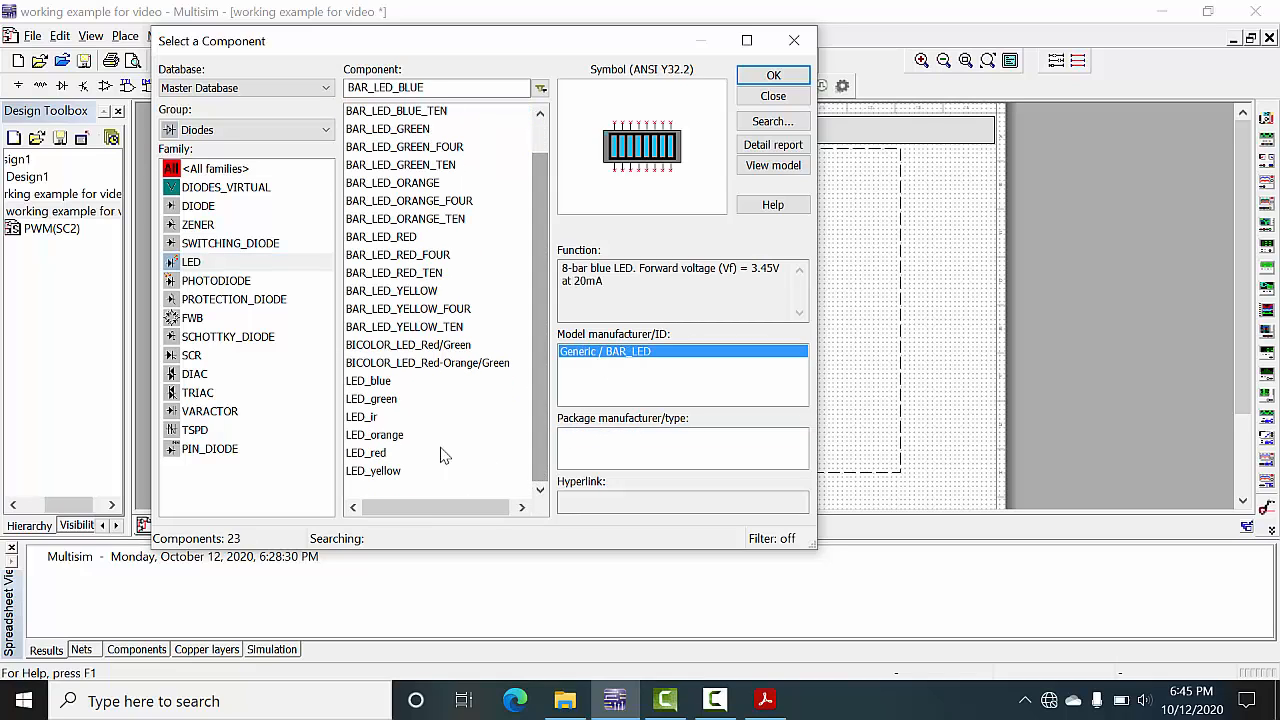
click(392, 402)
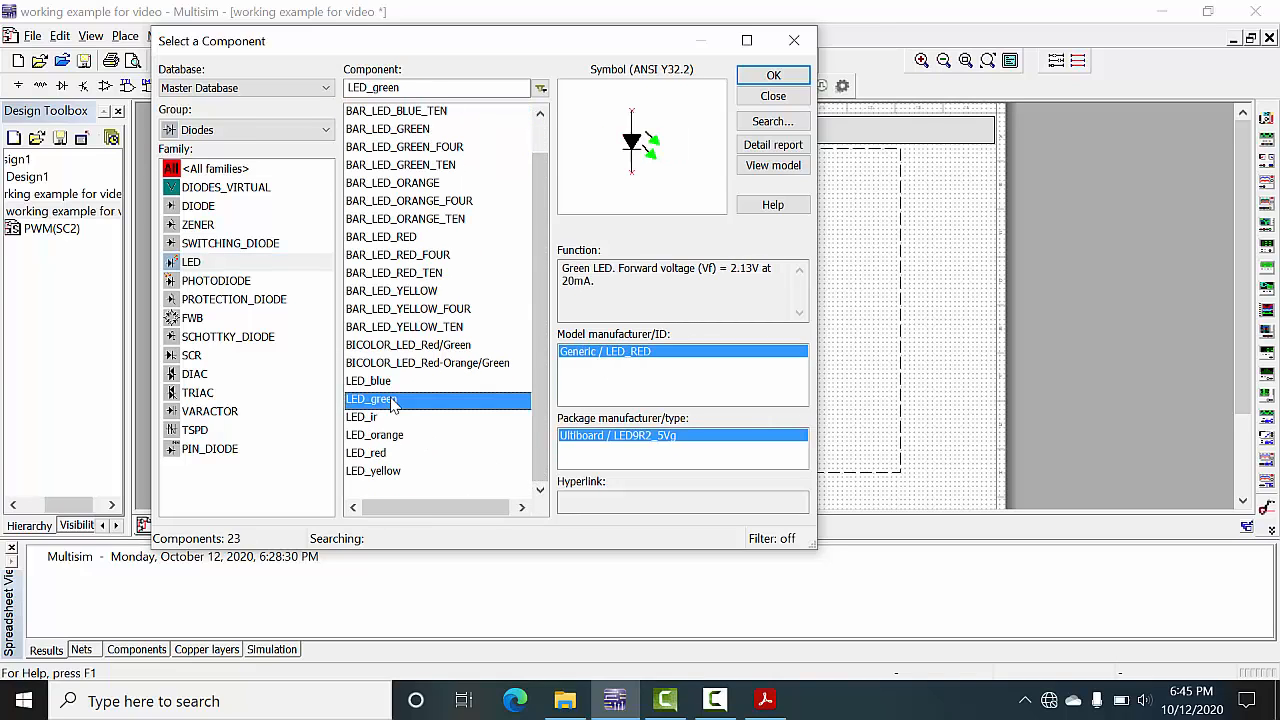
click(756, 80)
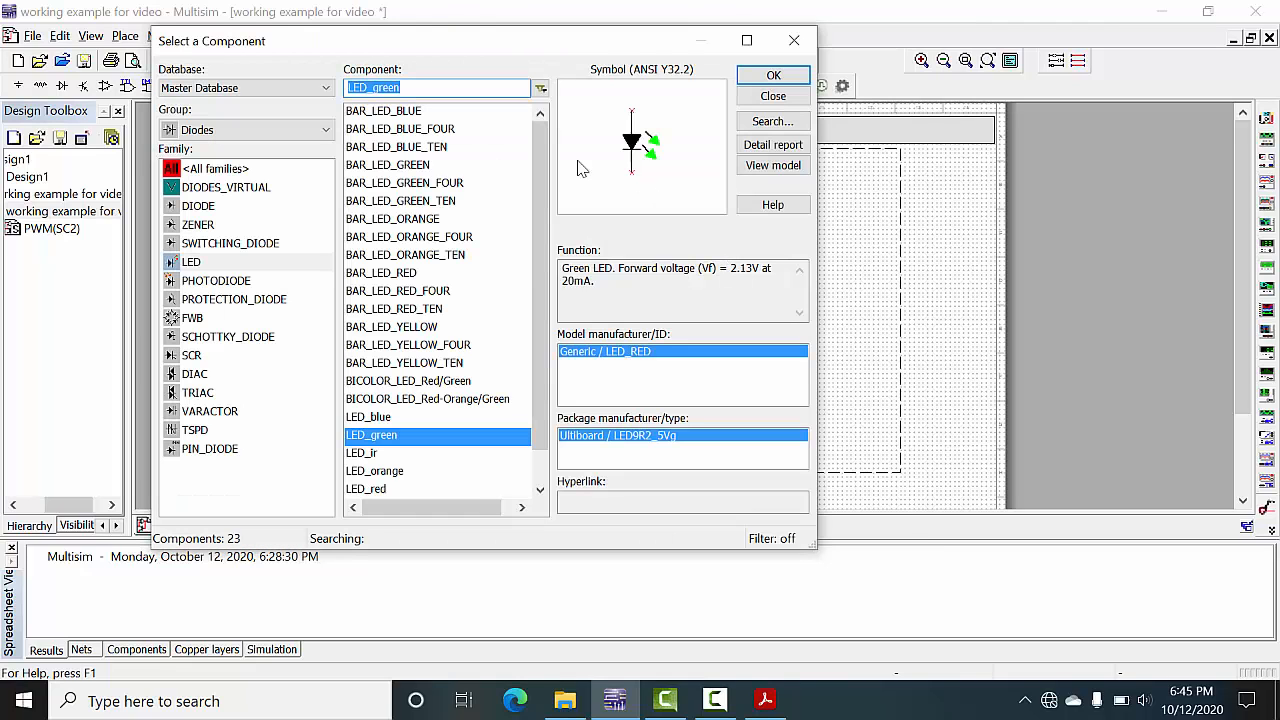
Place a DC_POWER source from the Sources group to the left of the switch, slightly lower
click(325, 135)
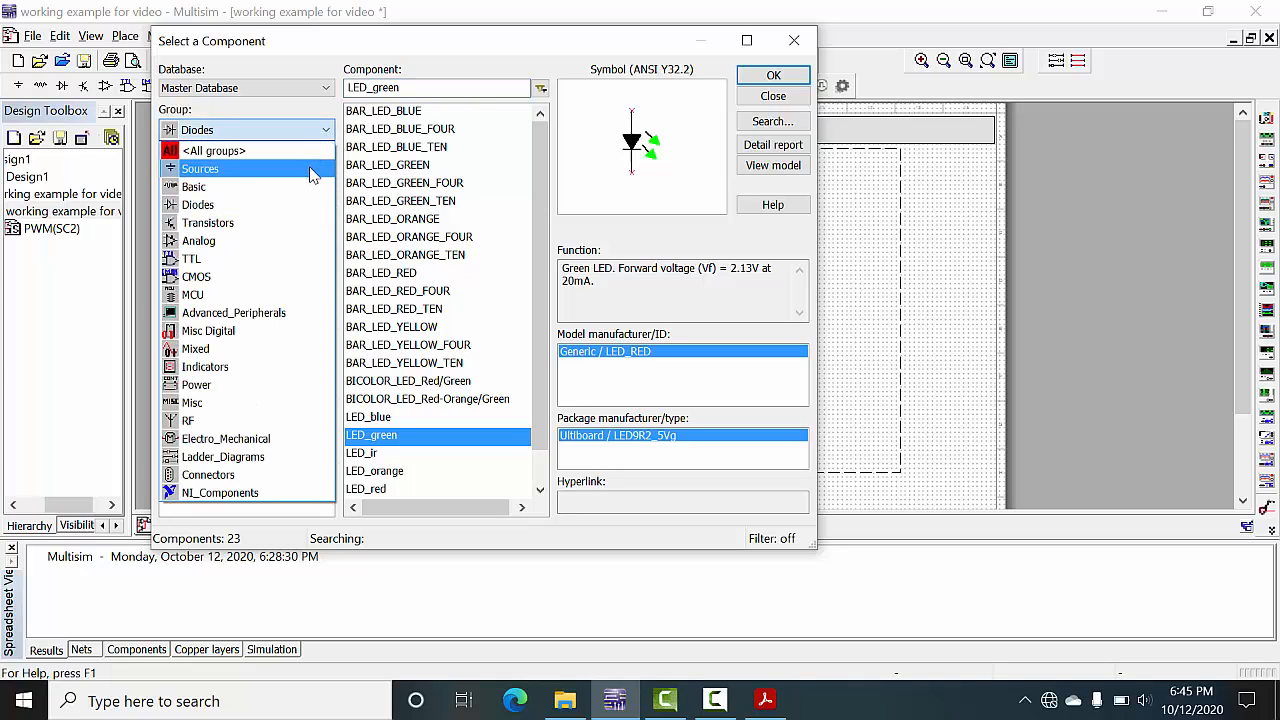
click(312, 168)
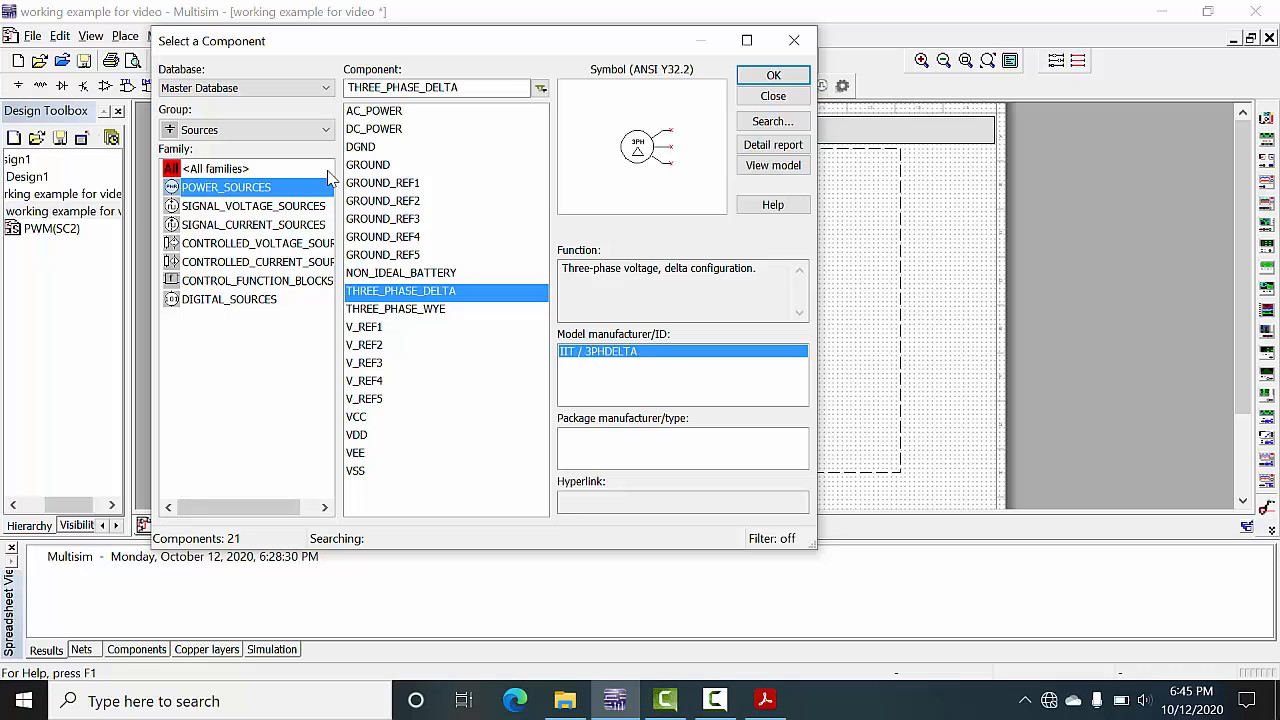
click(398, 130)
click(774, 77)
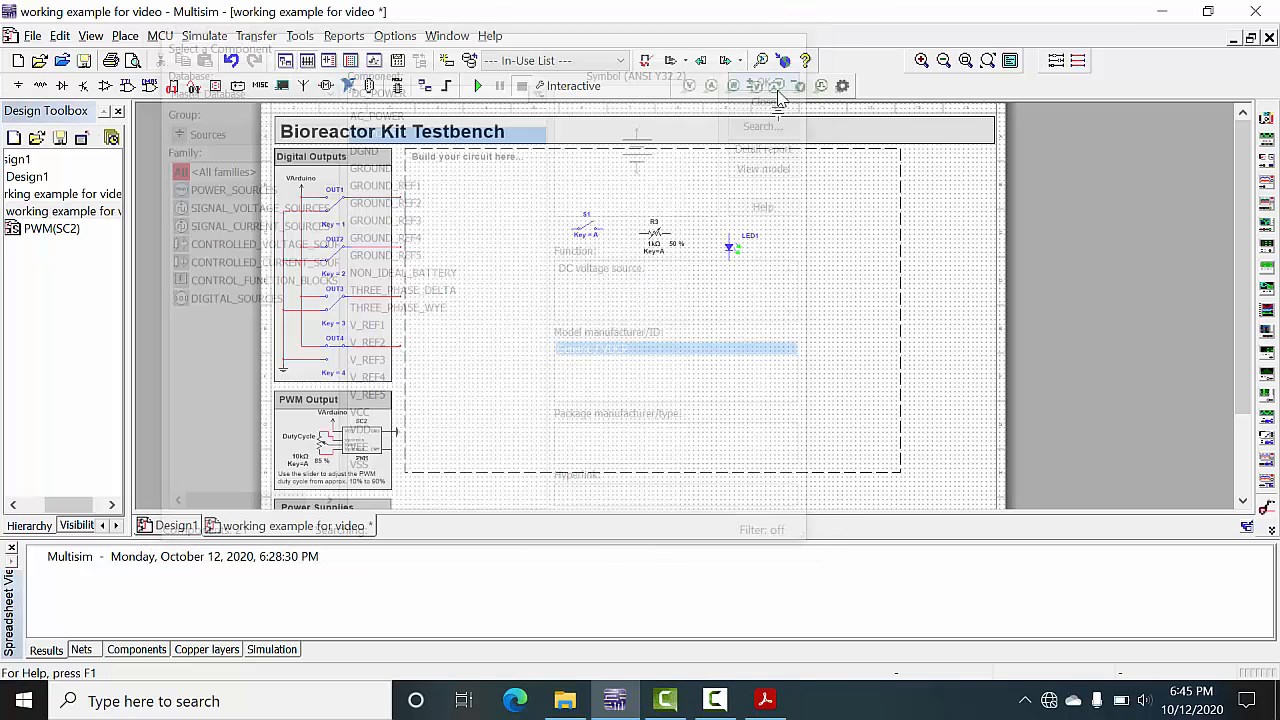
click(502, 254)
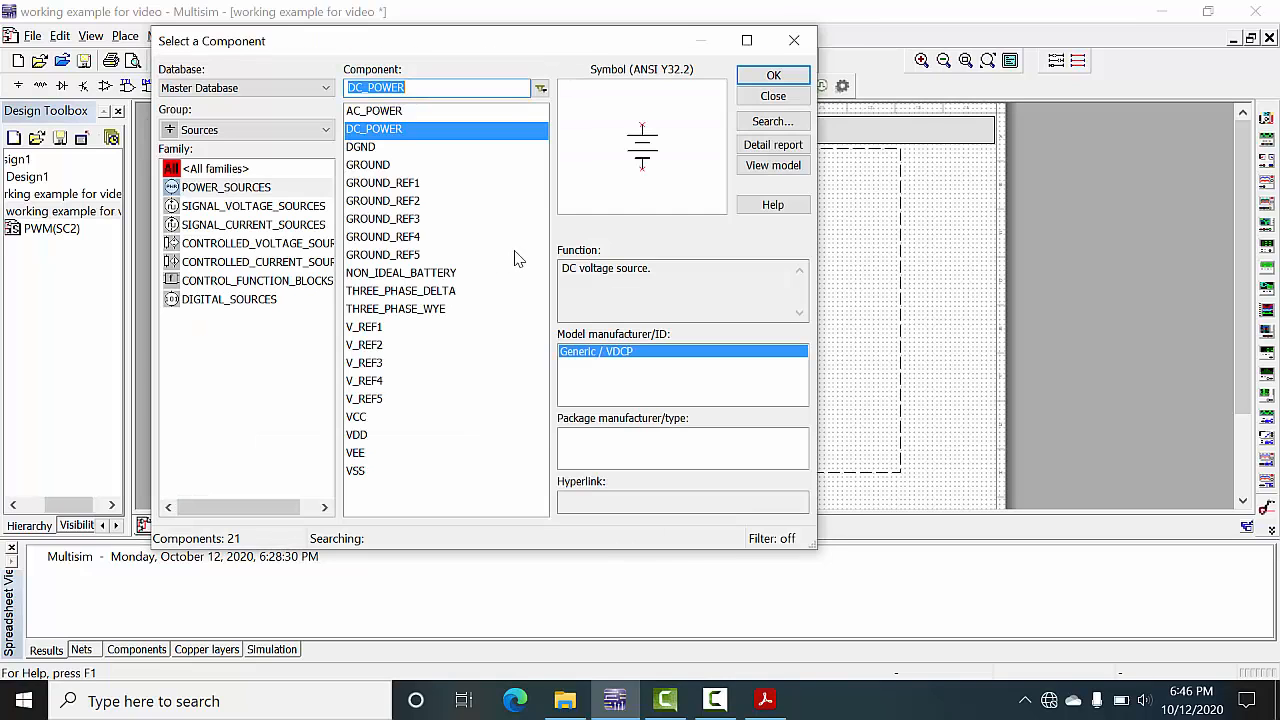
Place a GROUND component from the POWER_SOURCES family below the variable resistor
click(386, 166)
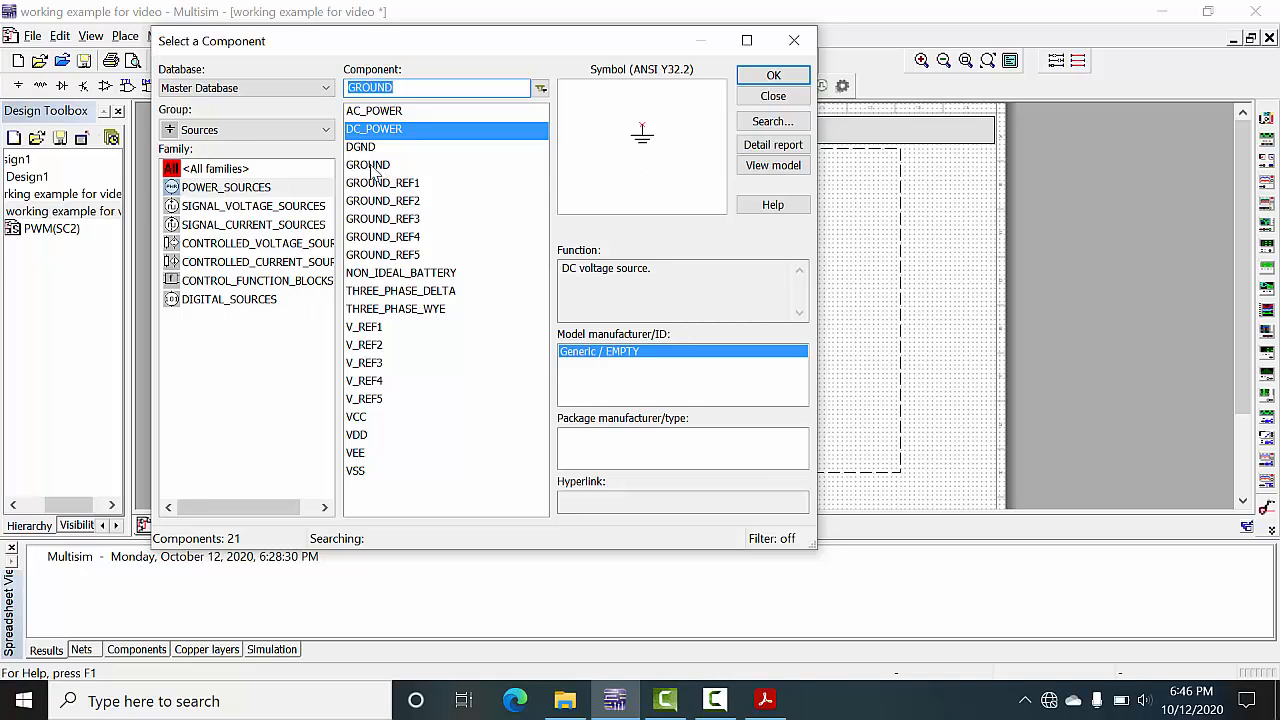
click(766, 97)
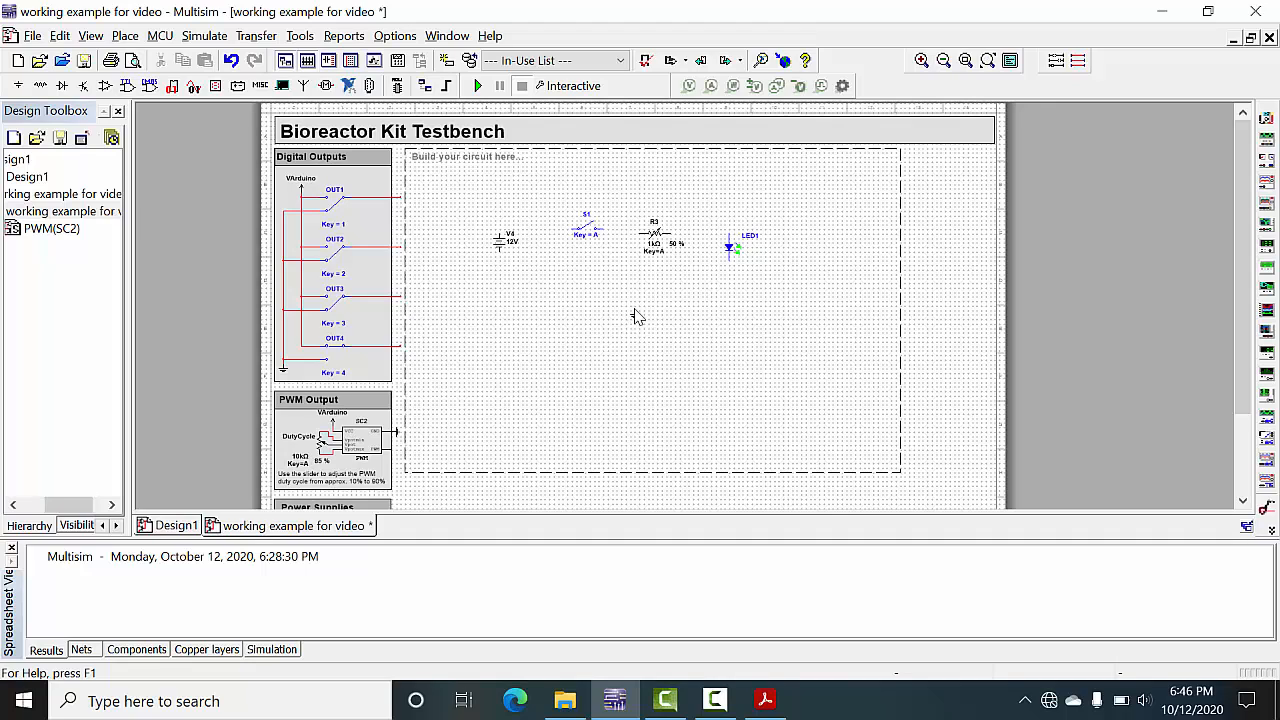
key(ctrl+w)
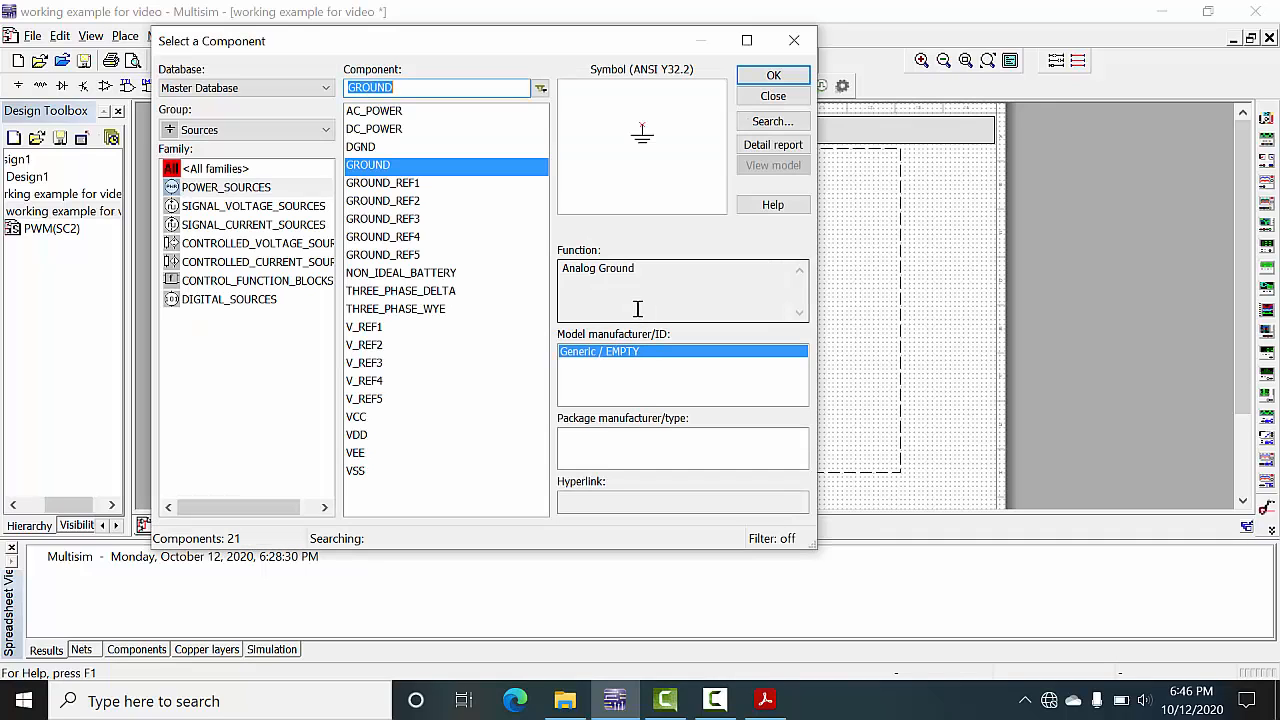
click(781, 100)
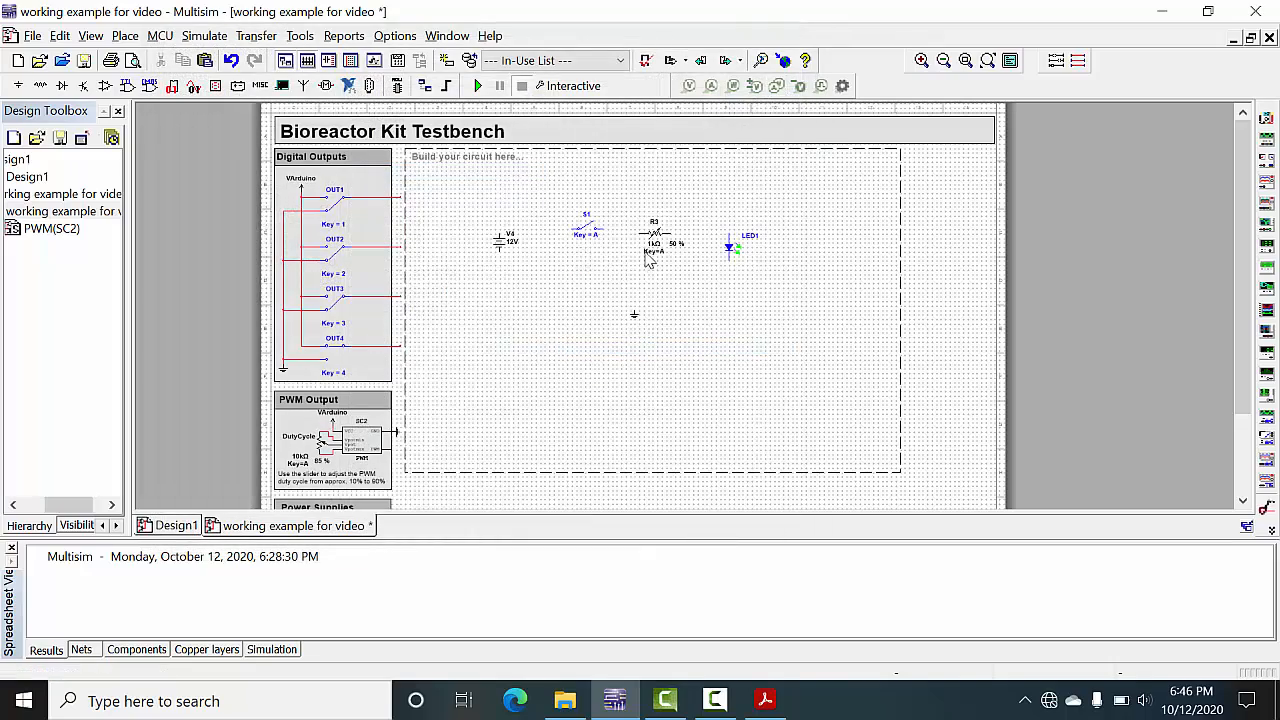
Move the DC source closer to the switch and slightly lower, and set its voltage to 5 V
scroll(648, 258, up, 4)
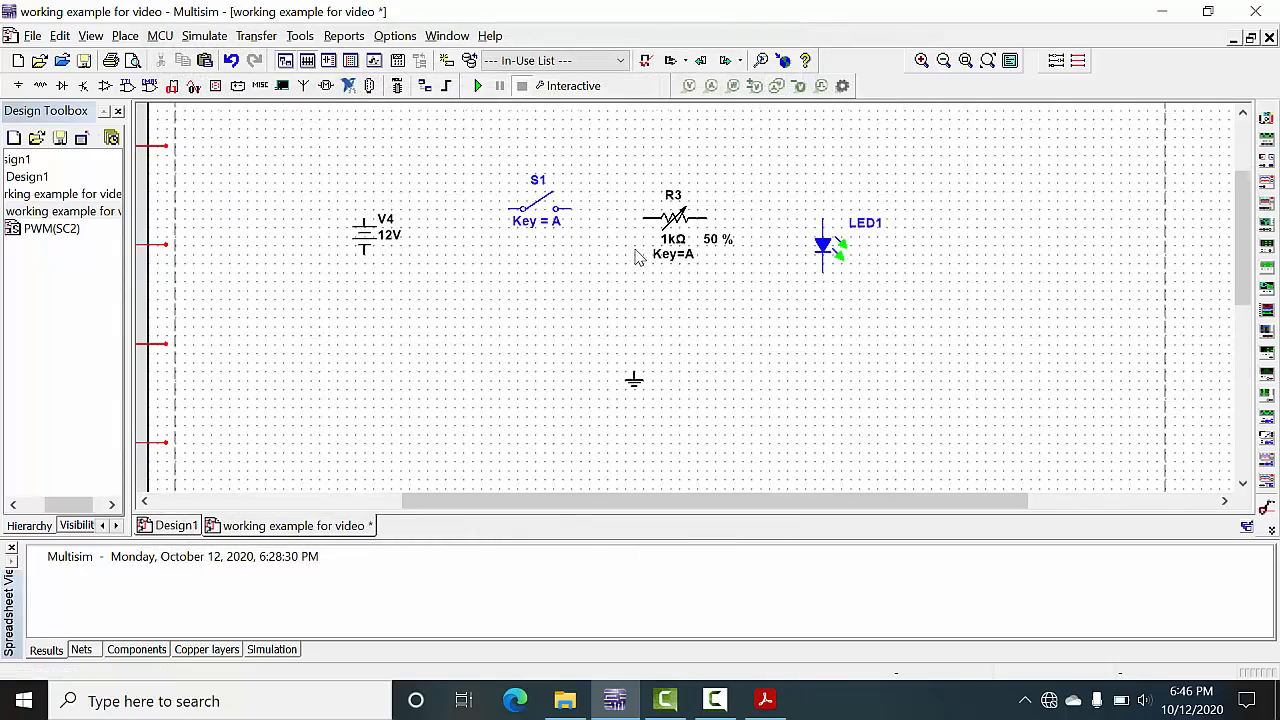
scroll(636, 258, up, 1)
drag(300, 243, 366, 271)
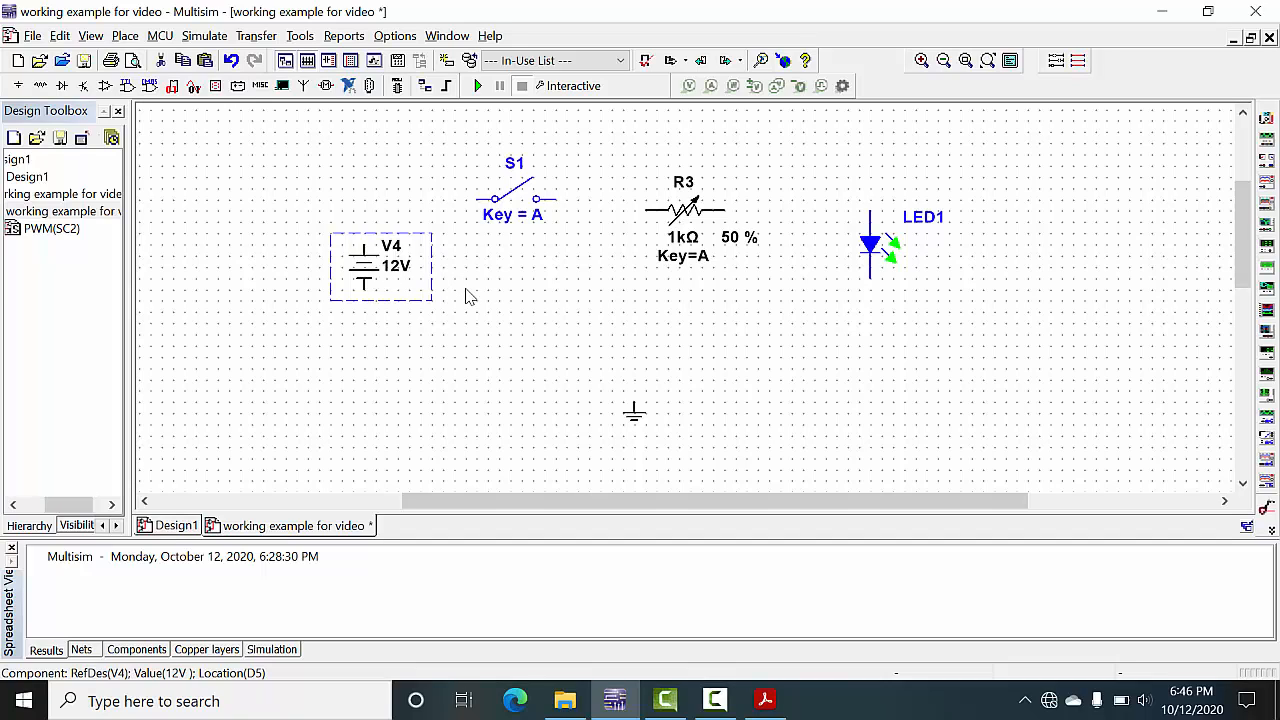
double_click(367, 268)
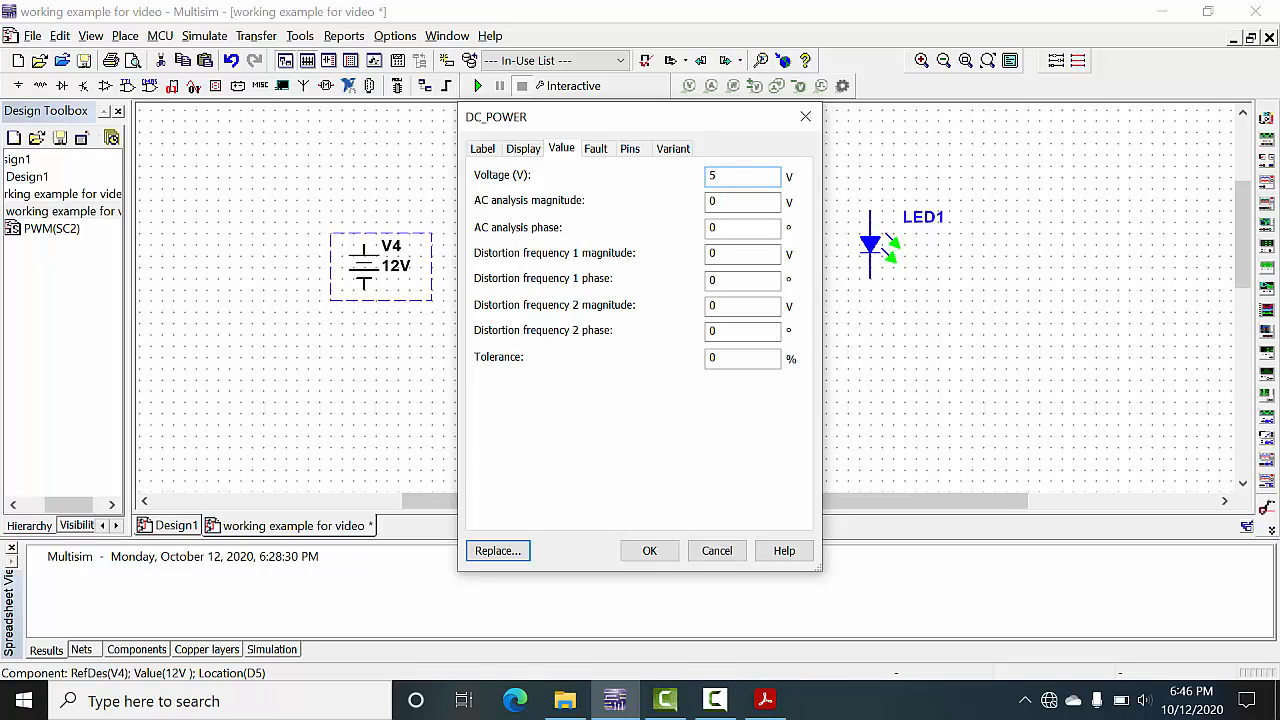
click(650, 550)
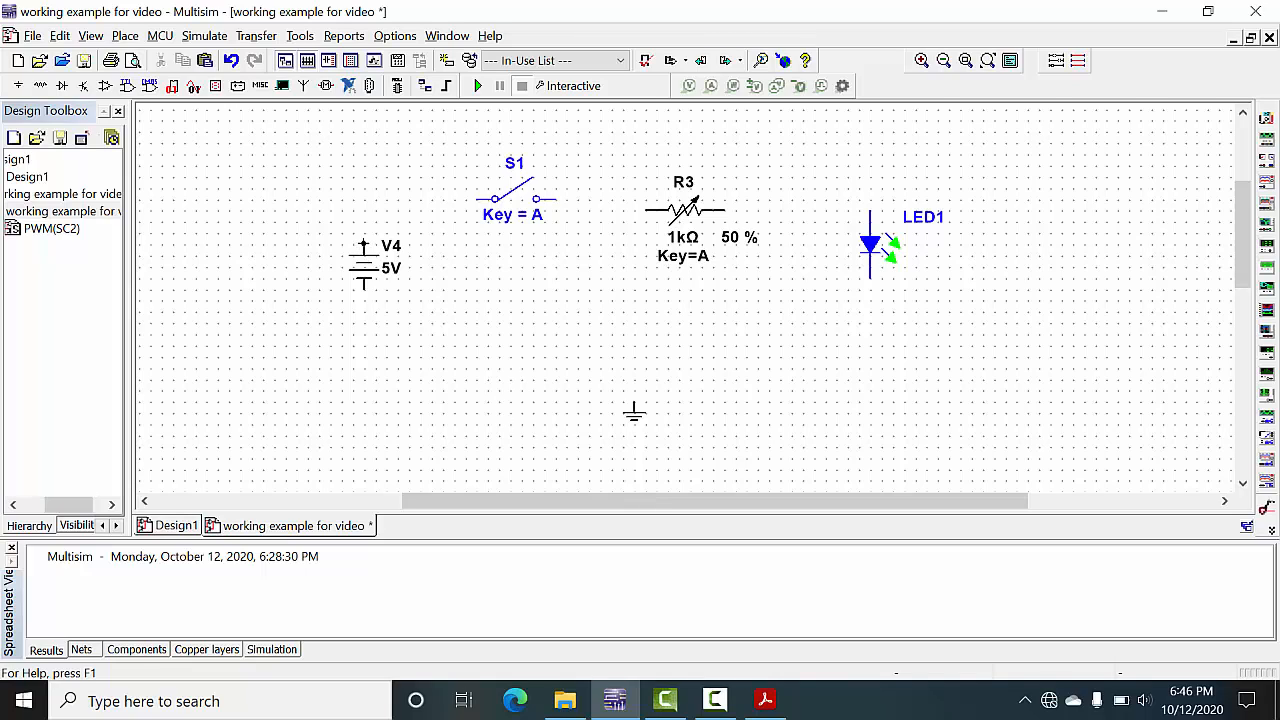
Wire the DC source, switch, variable resistor and LED in series, returning from the LED to the source's negative terminal
click(361, 218)
click(495, 199)
click(538, 199)
click(646, 209)
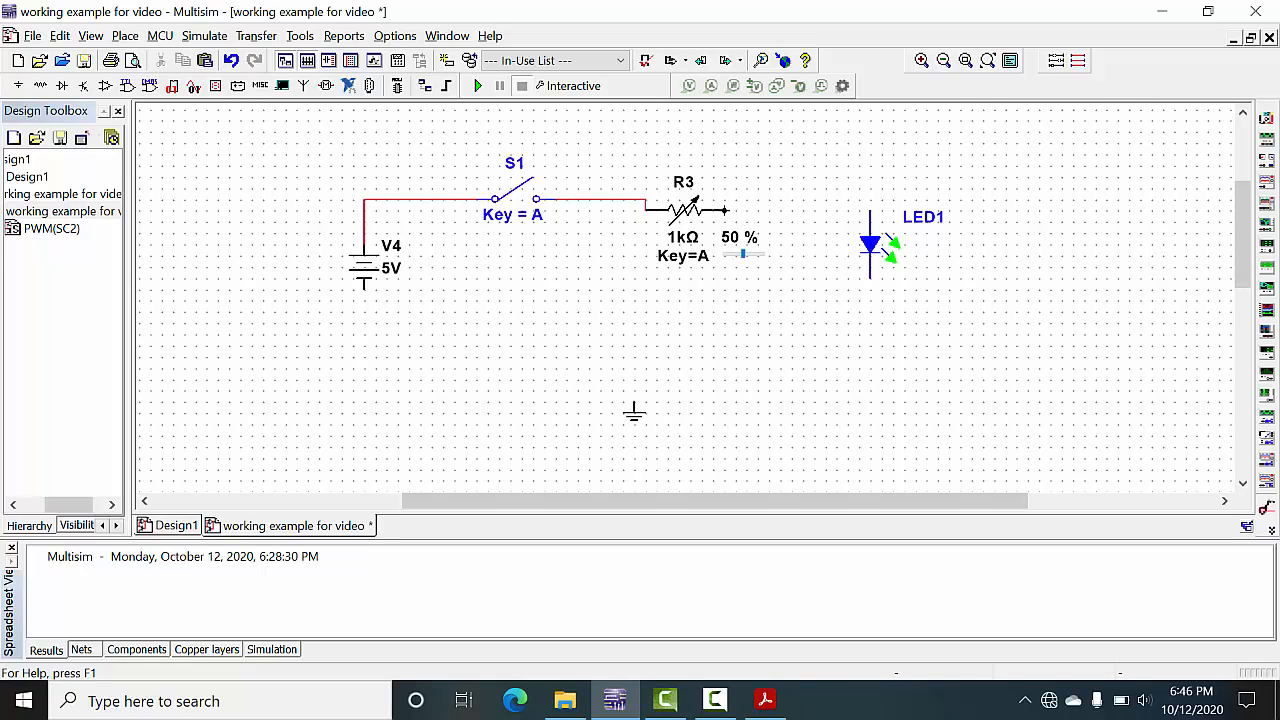
click(725, 209)
click(873, 203)
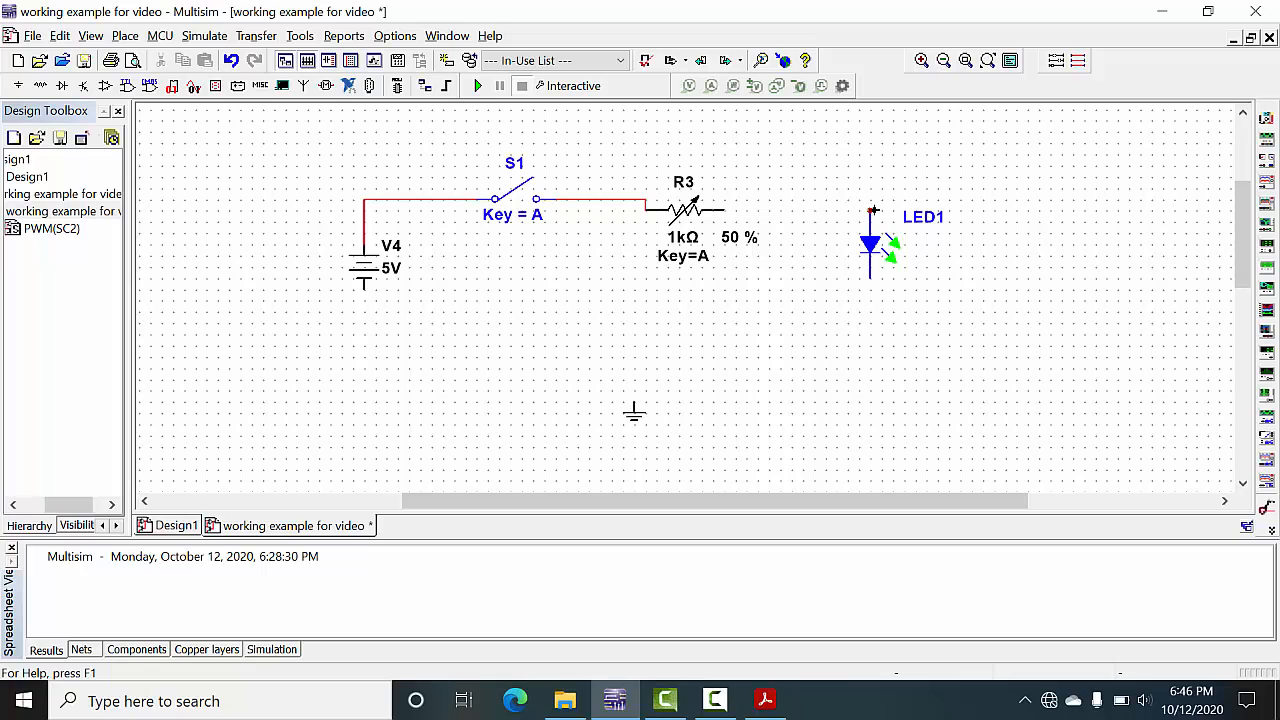
click(870, 278)
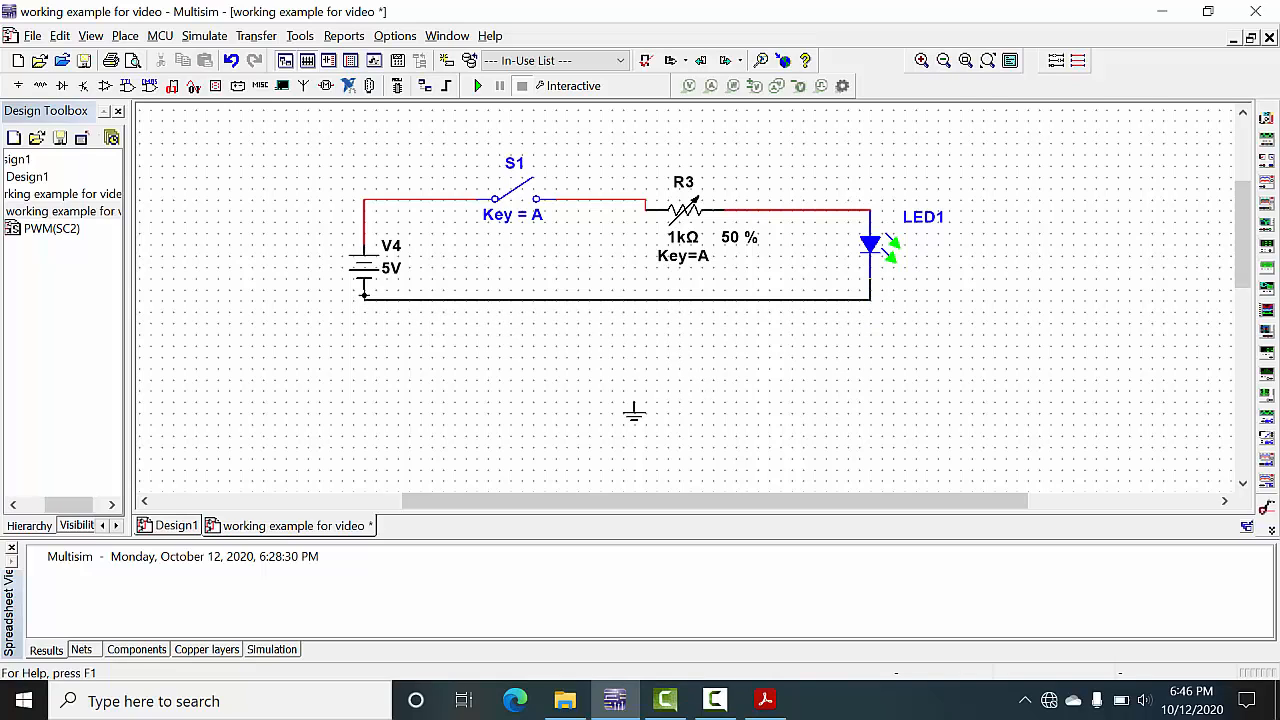
click(366, 289)
Connect the ground to the lower return wire and move the variable resistor up in line with the switch
click(633, 400)
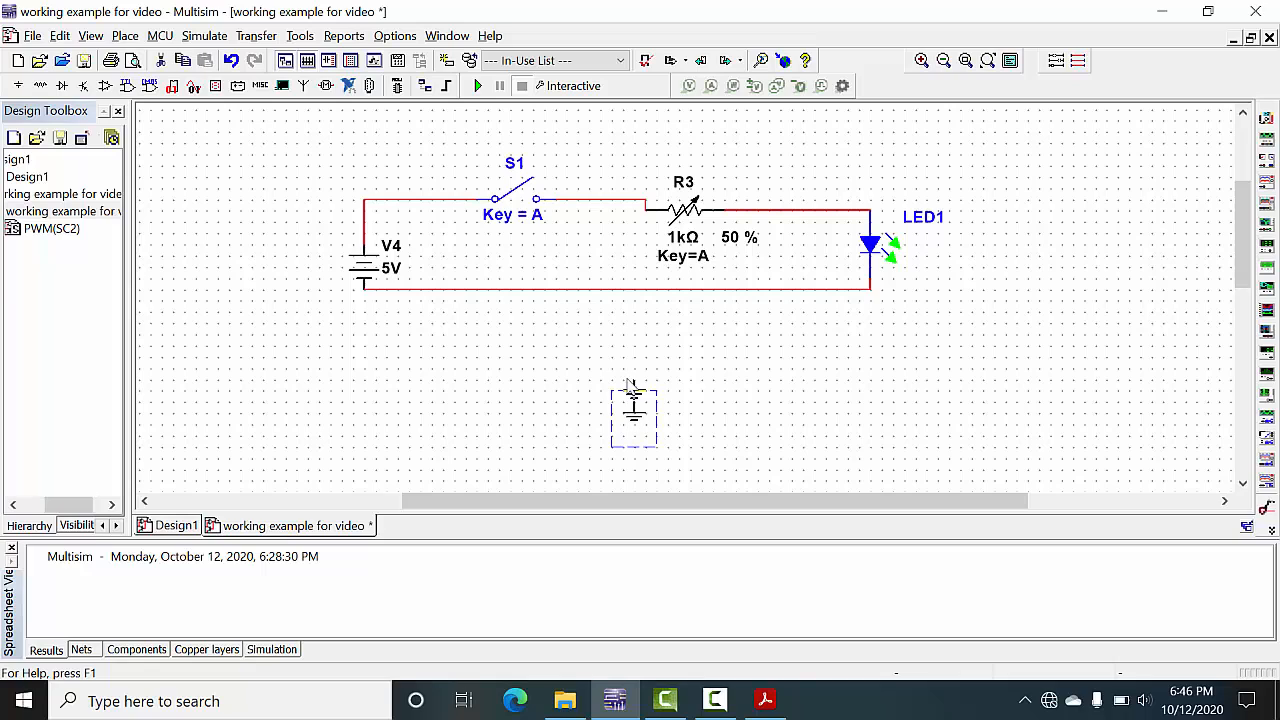
click(579, 291)
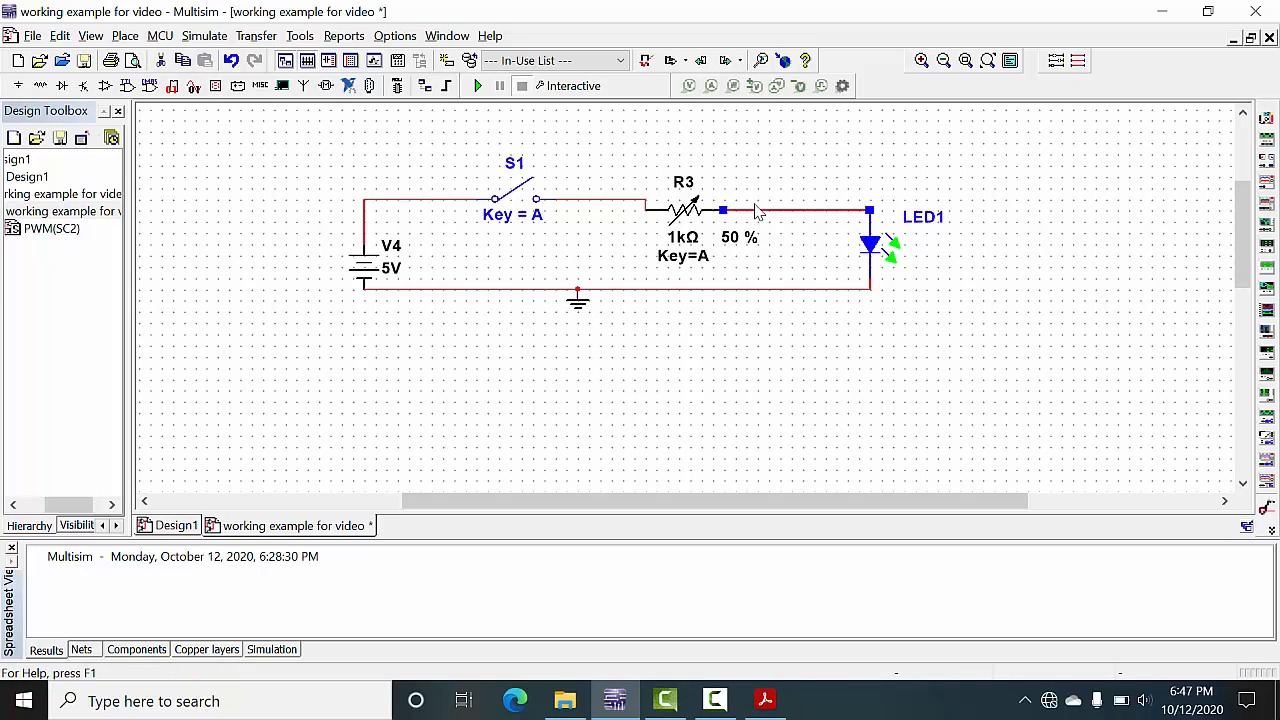
mouse_move(757, 209)
mouse_down()
mouse_move(758, 188)
mouse_move(736, 196)
mouse_up()
click(547, 385)
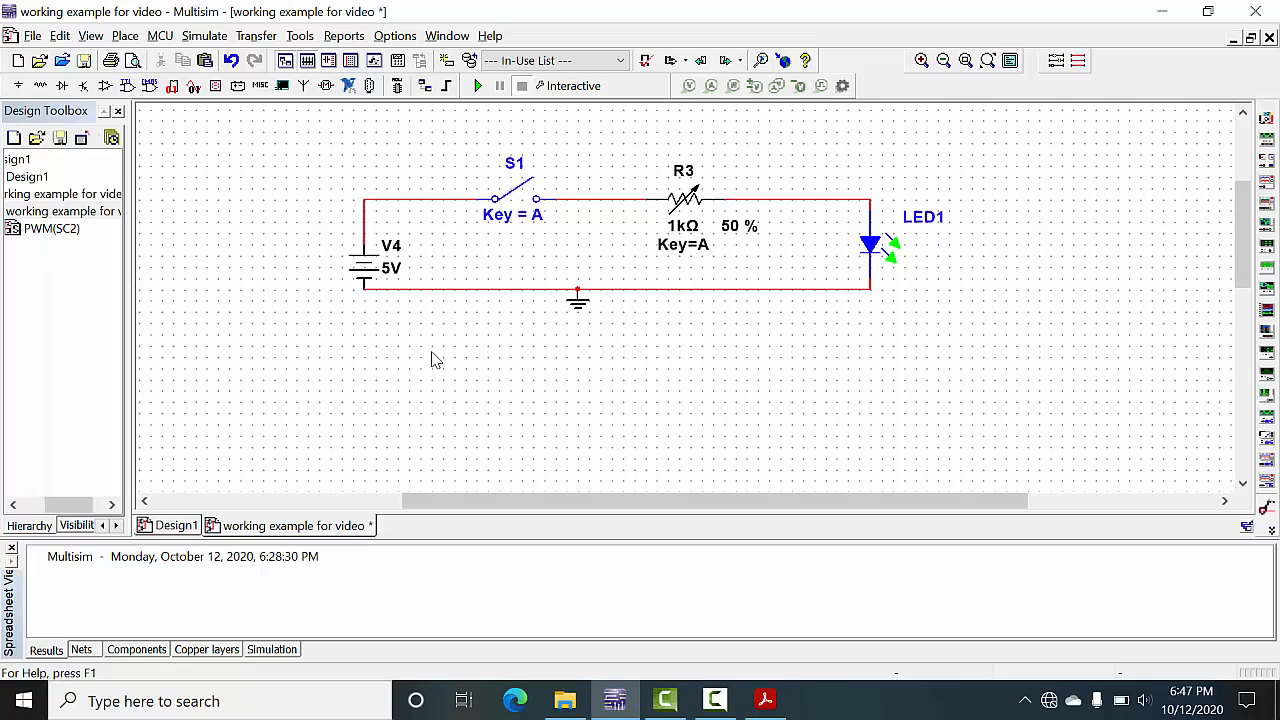
Run the interactive simulation of the LED circuit
click(201, 37)
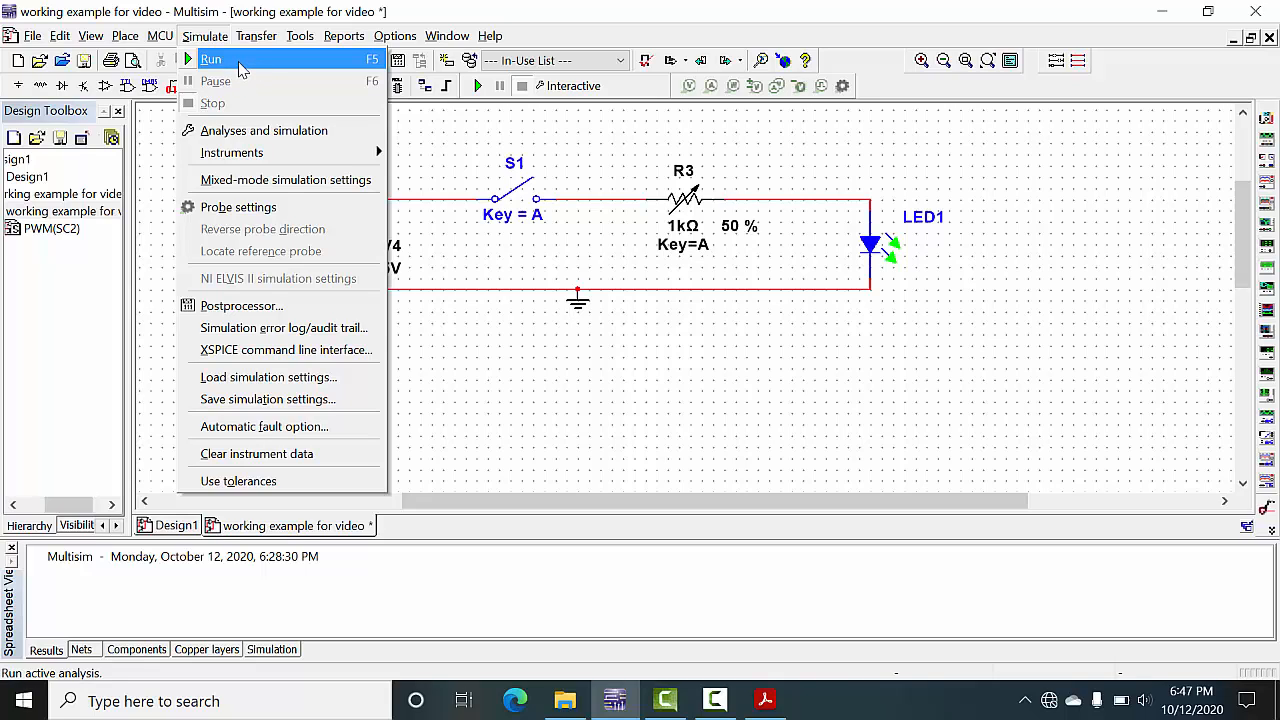
click(464, 122)
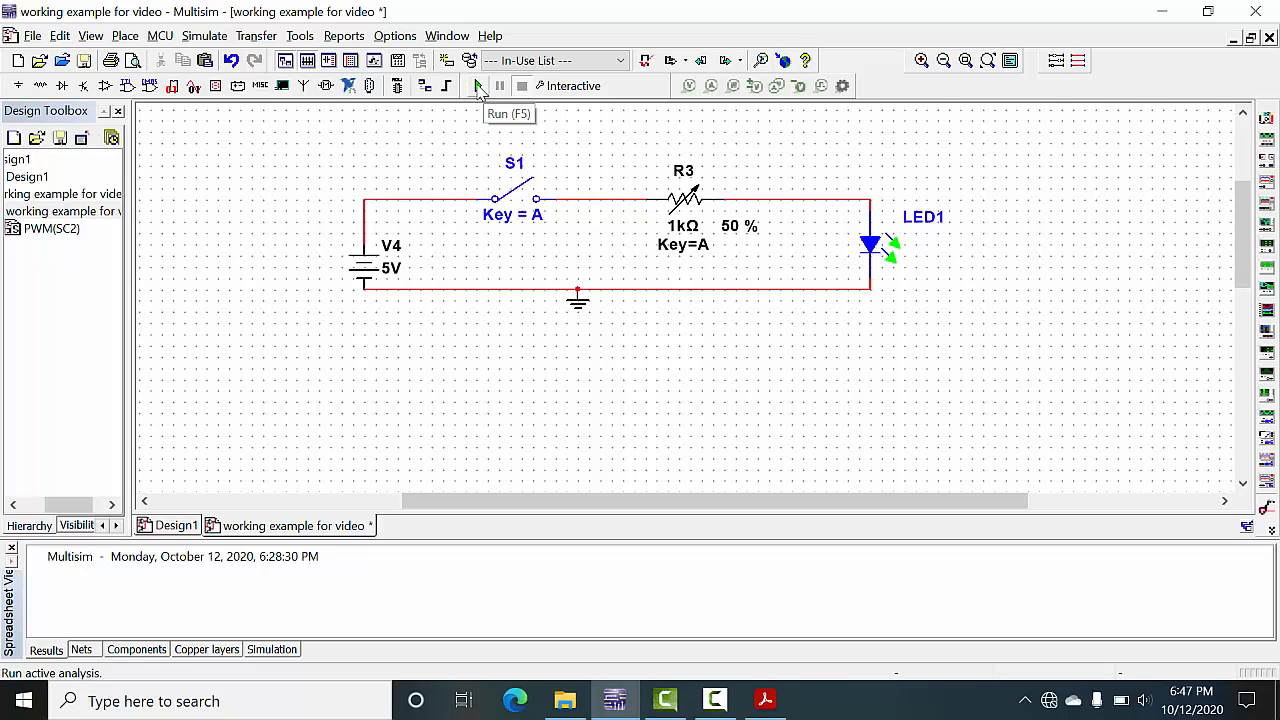
click(479, 88)
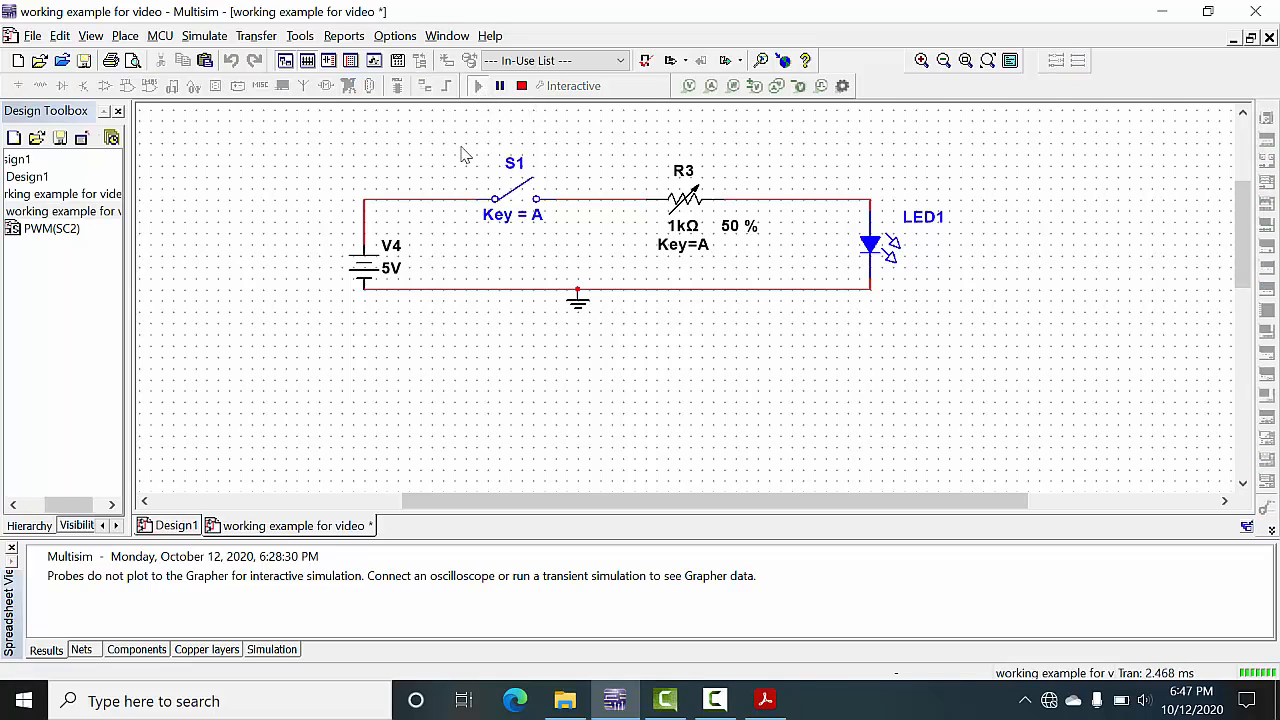
Toggle switch S1 closed and open repeatedly to check how the LED responds
click(510, 200)
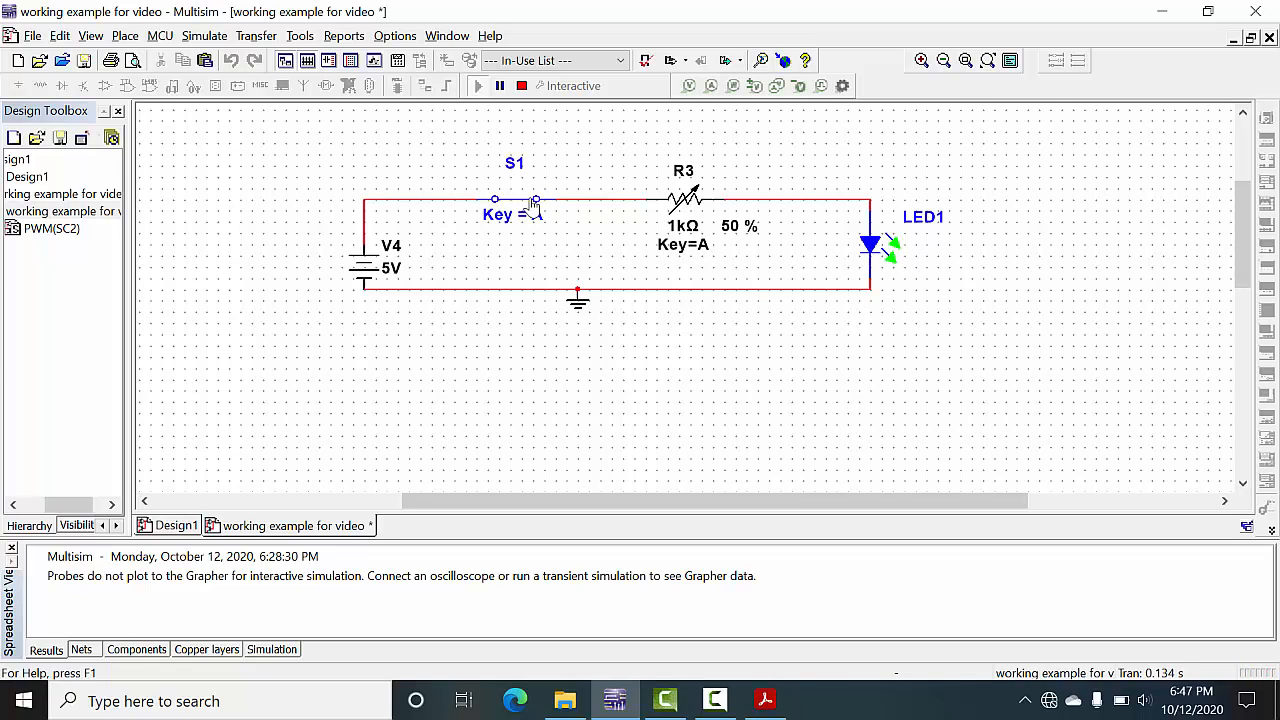
click(520, 205)
click(522, 207)
click(524, 207)
click(525, 208)
click(525, 208)
click(525, 207)
click(525, 207)
Move the DC source V4 slightly up so it sits midway between the upper and lower wires
click(370, 252)
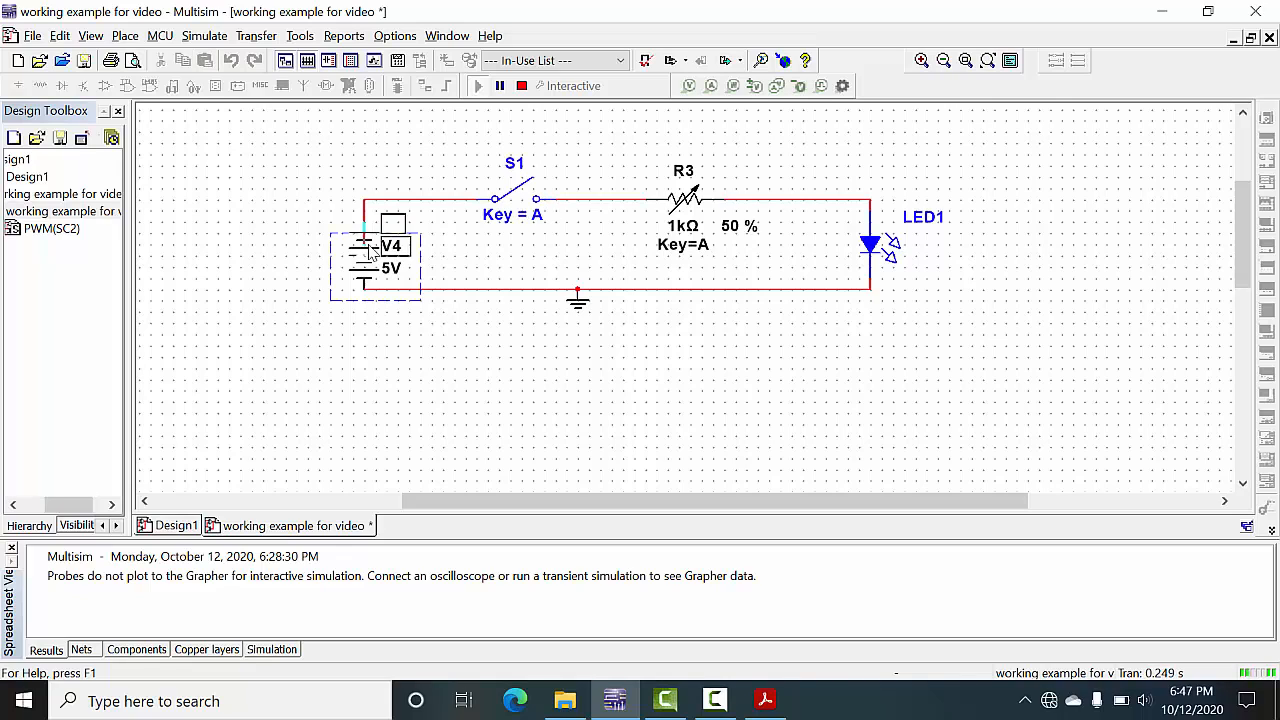
drag(369, 246, 369, 244)
click(461, 236)
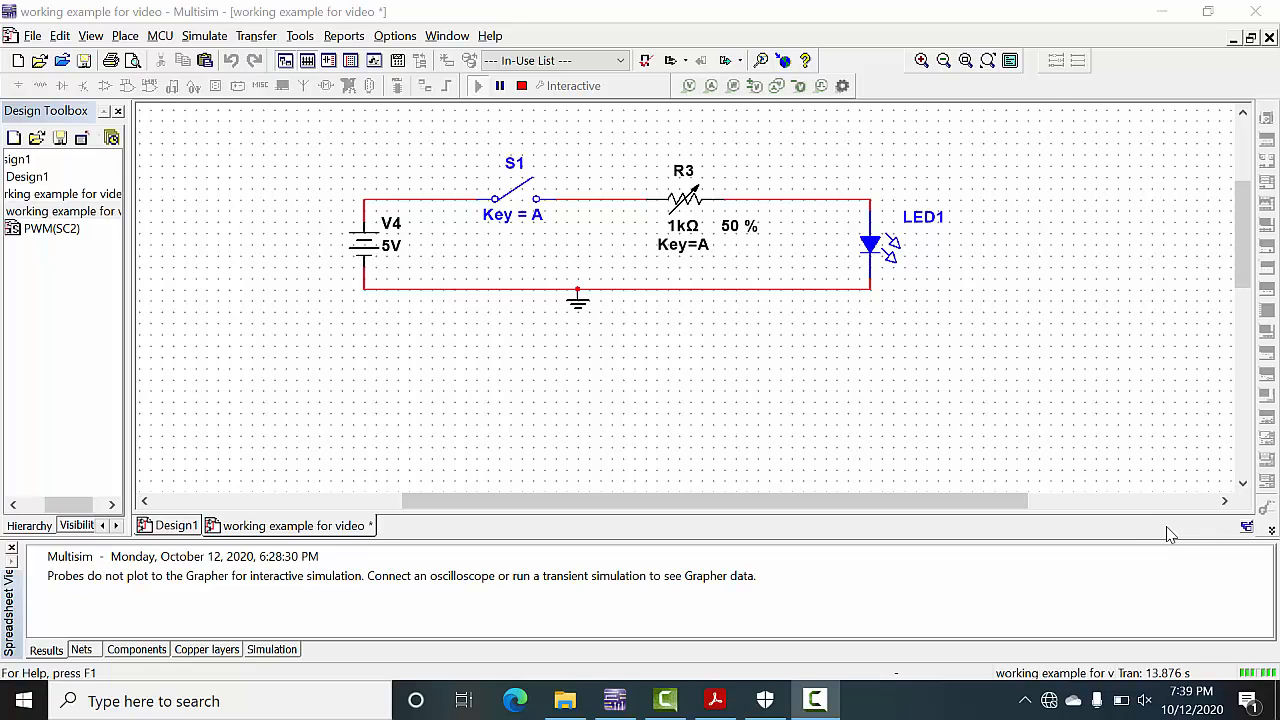
Operate switch S1, leave it closed, and adjust variable resistor R3 to 65 % and then to 40 %
mouse_move(755, 235)
click(520, 200)
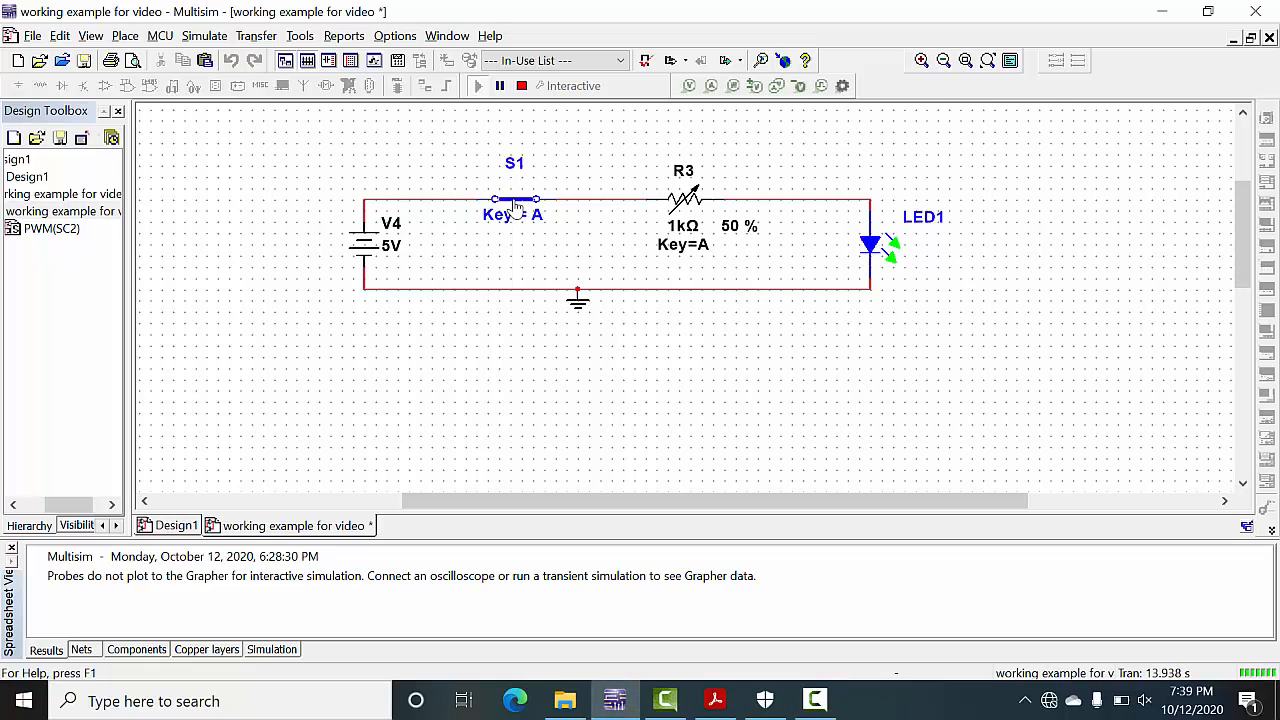
click(515, 203)
mouse_move(720, 250)
drag(744, 250, 752, 250)
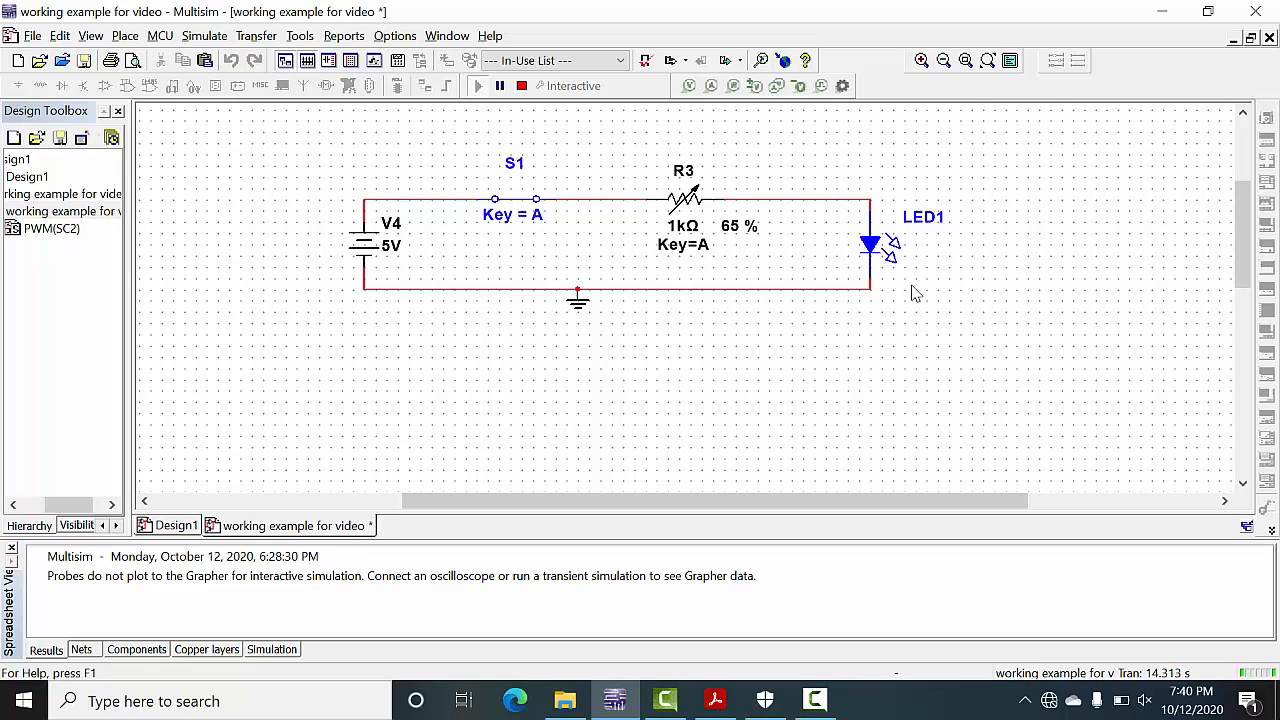
mouse_move(742, 230)
drag(753, 248, 741, 250)
Switch digital output OUT1 to VArduino in the testbench's Digital Outputs section
scroll(1217, 351, right, 5)
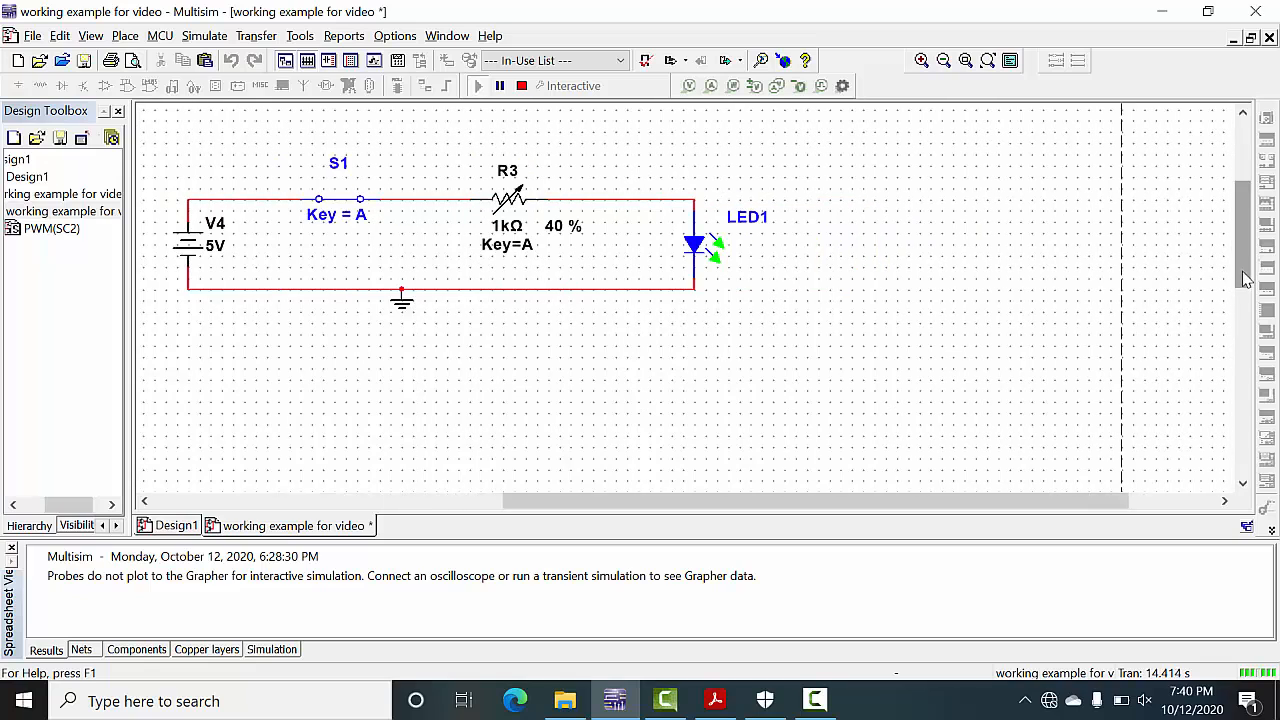
scroll(473, 485, down, 5)
scroll(440, 498, left, 2)
scroll(402, 375, down, 1)
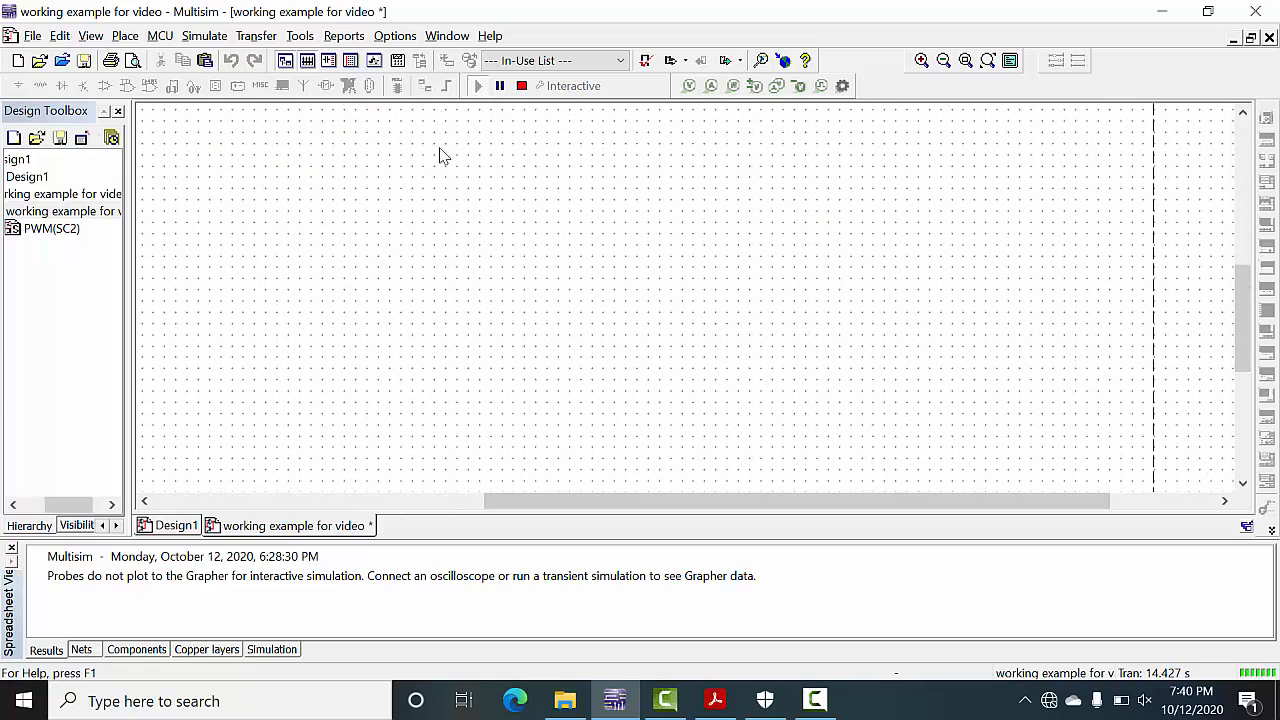
scroll(438, 146, up, 2)
scroll(440, 125, up, 5)
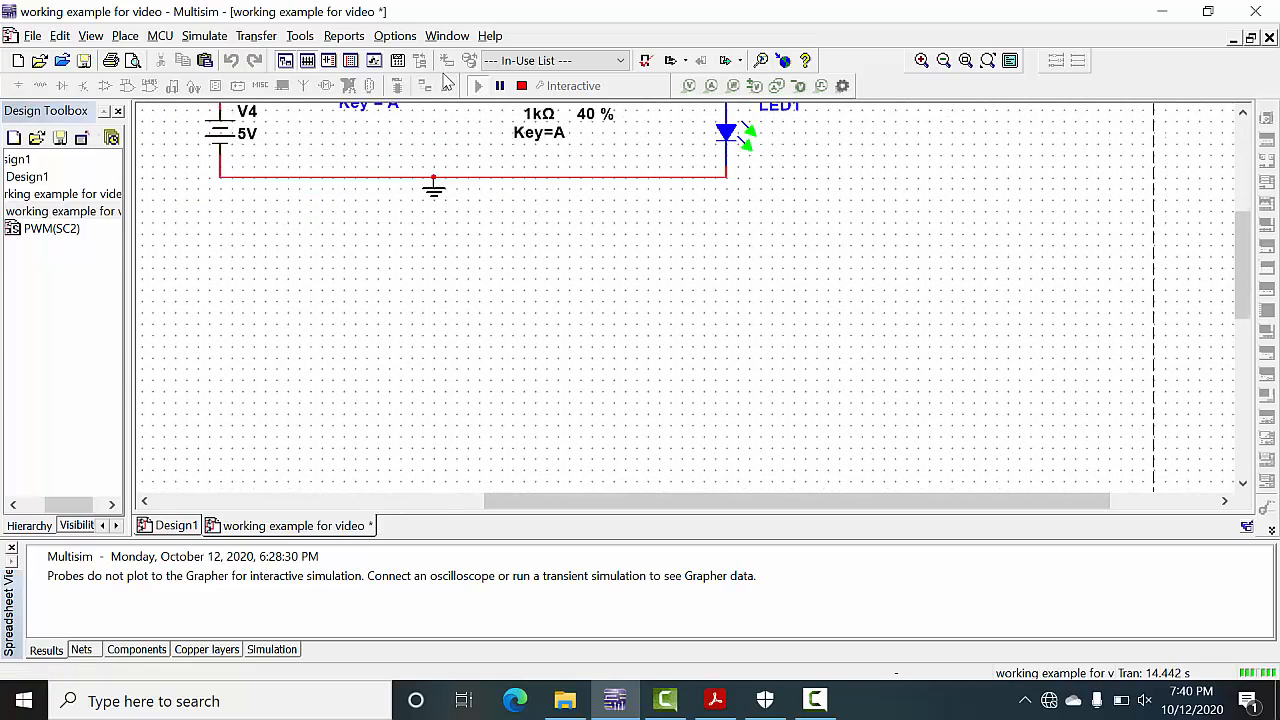
scroll(459, 189, down, 2)
drag(523, 499, 217, 476)
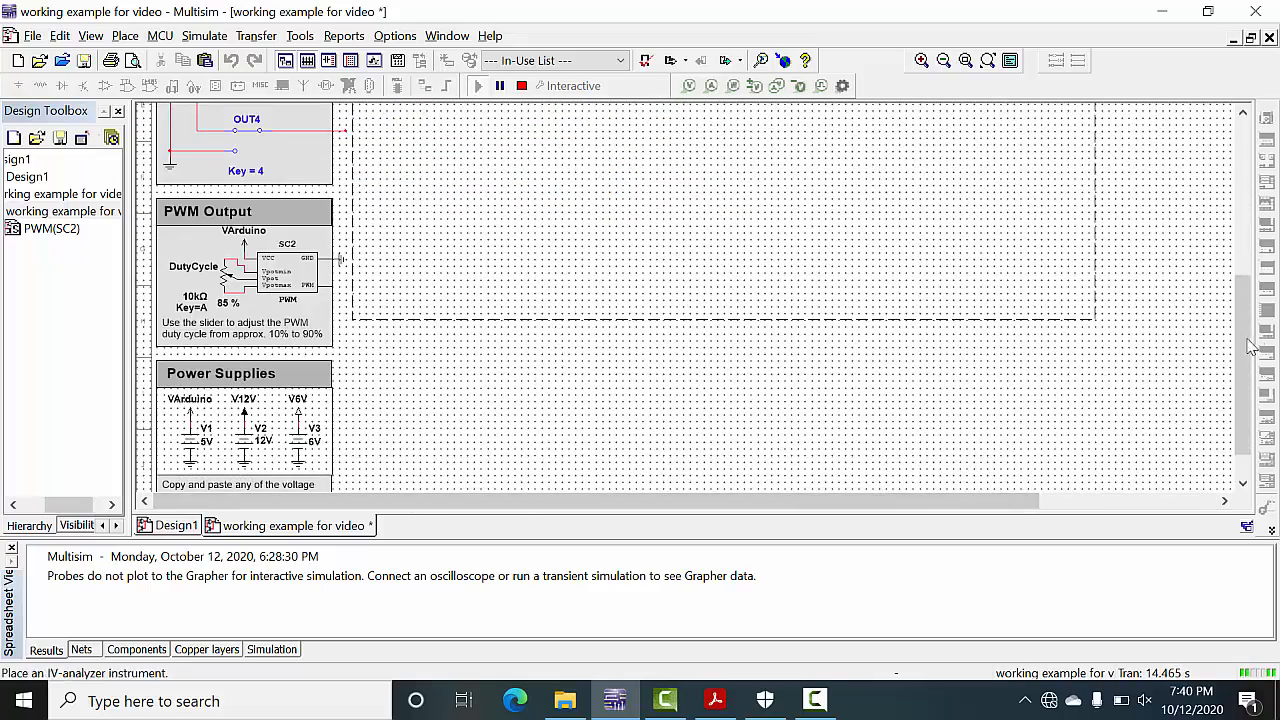
drag(1240, 320, 1220, 228)
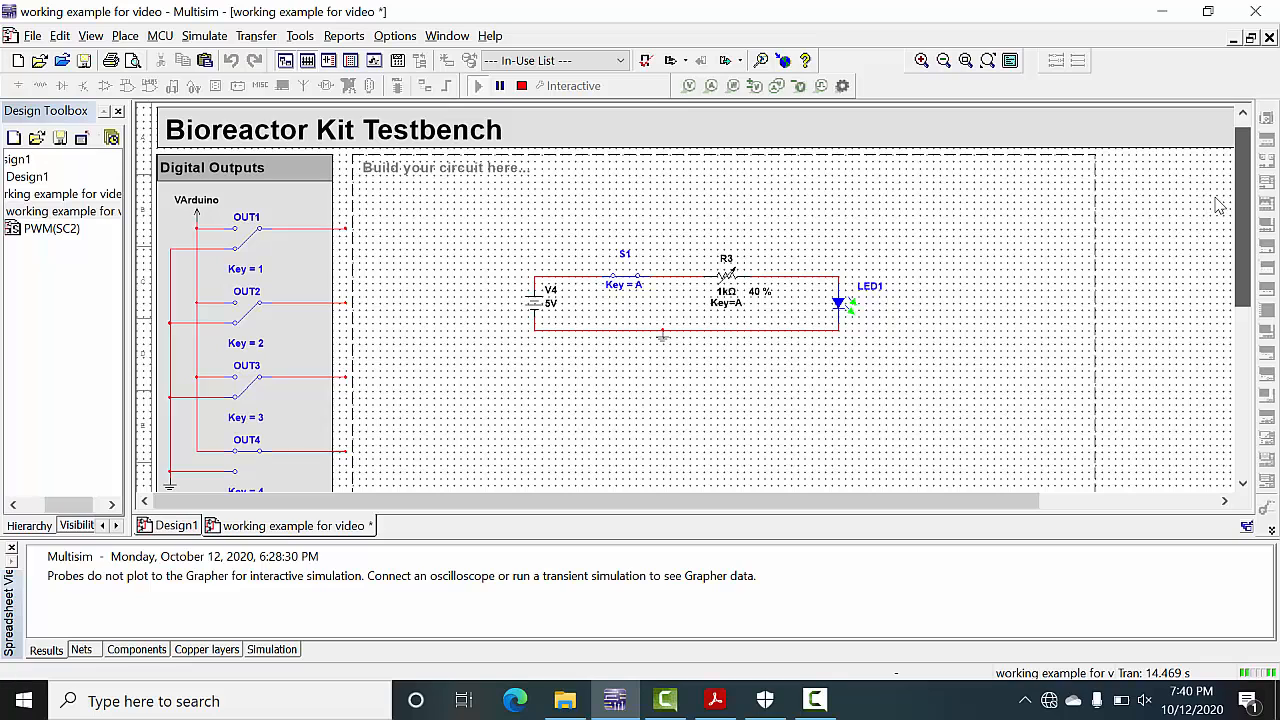
scroll(1218, 204, down, 2)
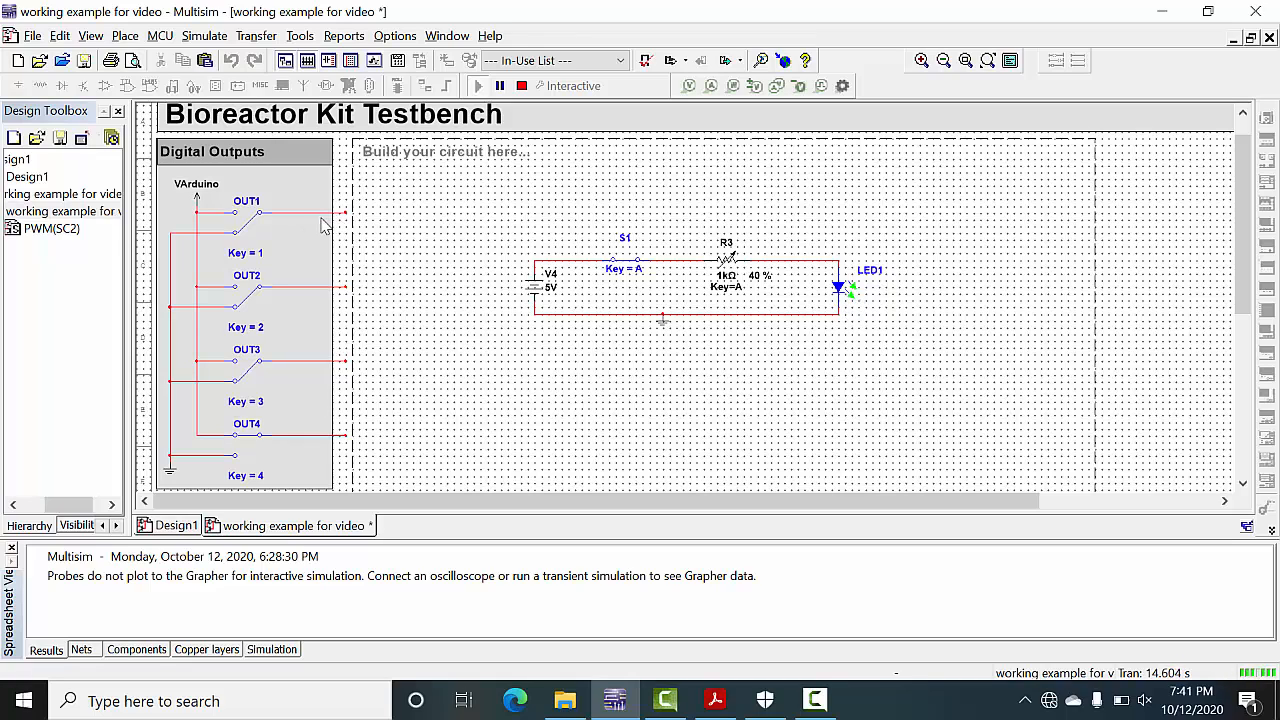
click(245, 222)
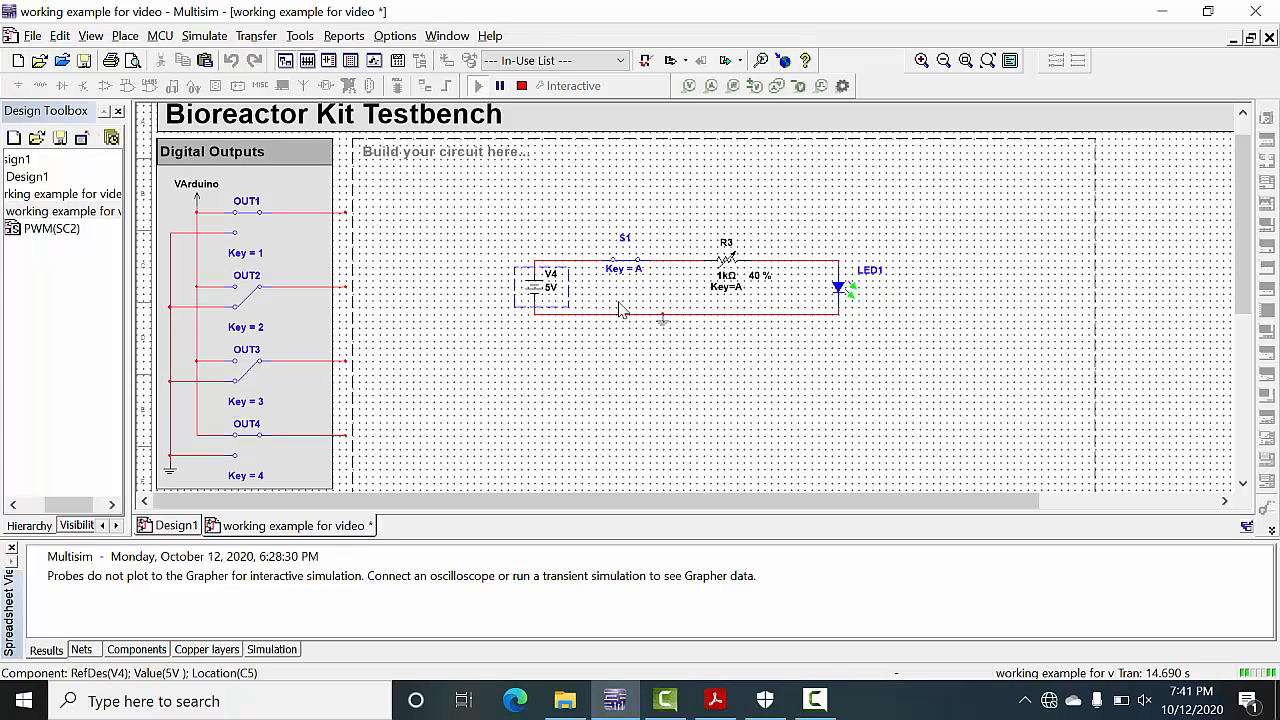
Stop the simulation and replace the DC source V4 with OUT1, deleting V4 and attaching switch S1 to OUT1's wire end
click(523, 87)
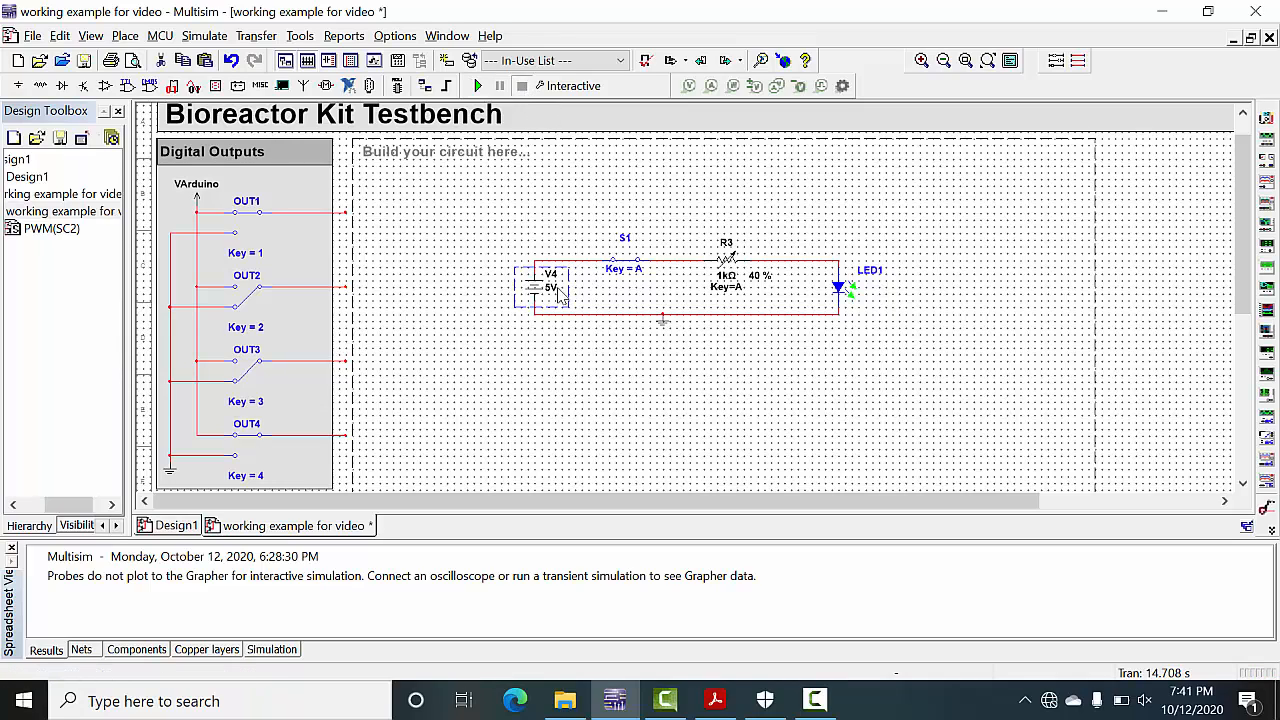
key(Delete)
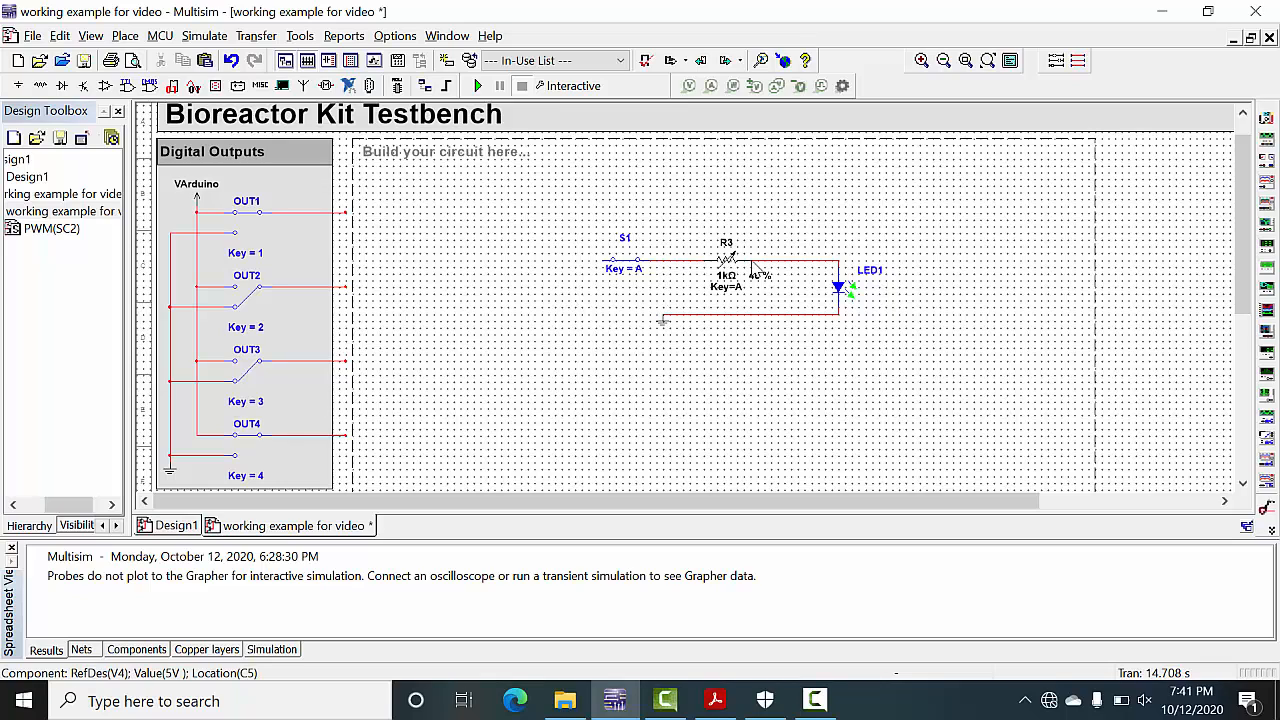
drag(621, 265, 368, 222)
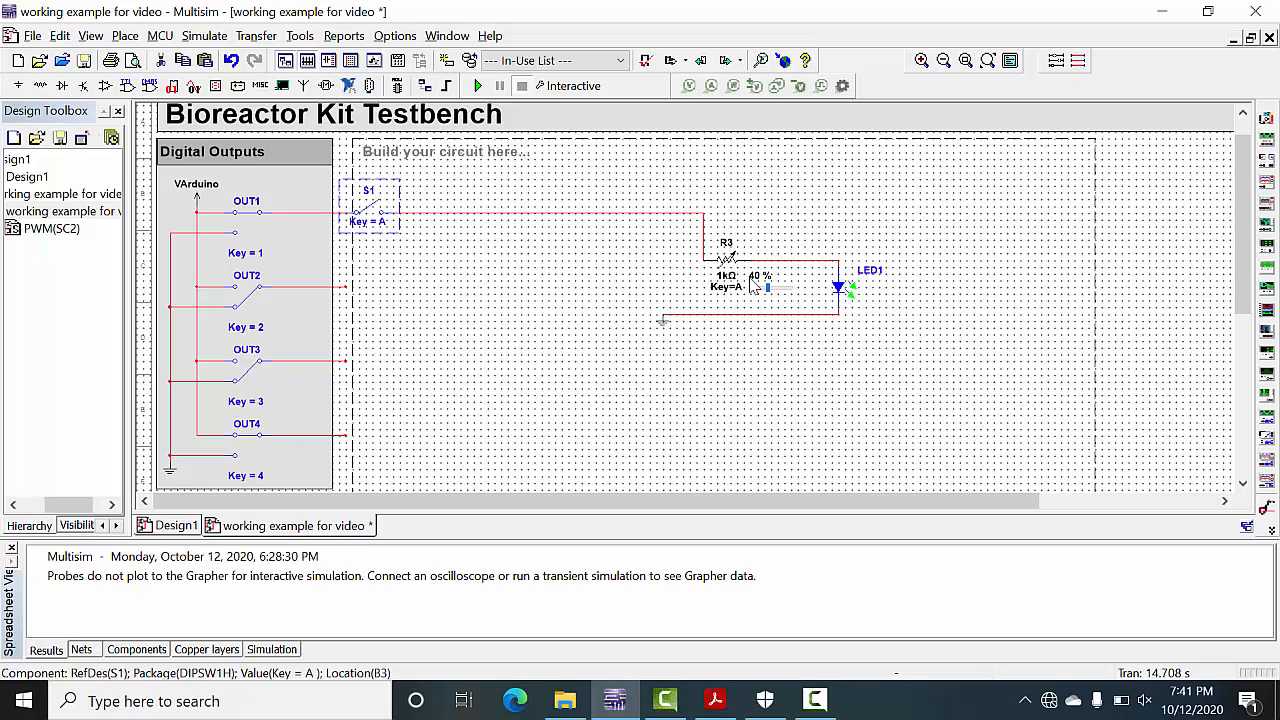
Move R3 and LED1 next to S1 in line with OUT1, and place the ground directly below the LED
drag(724, 262, 461, 214)
drag(845, 292, 572, 245)
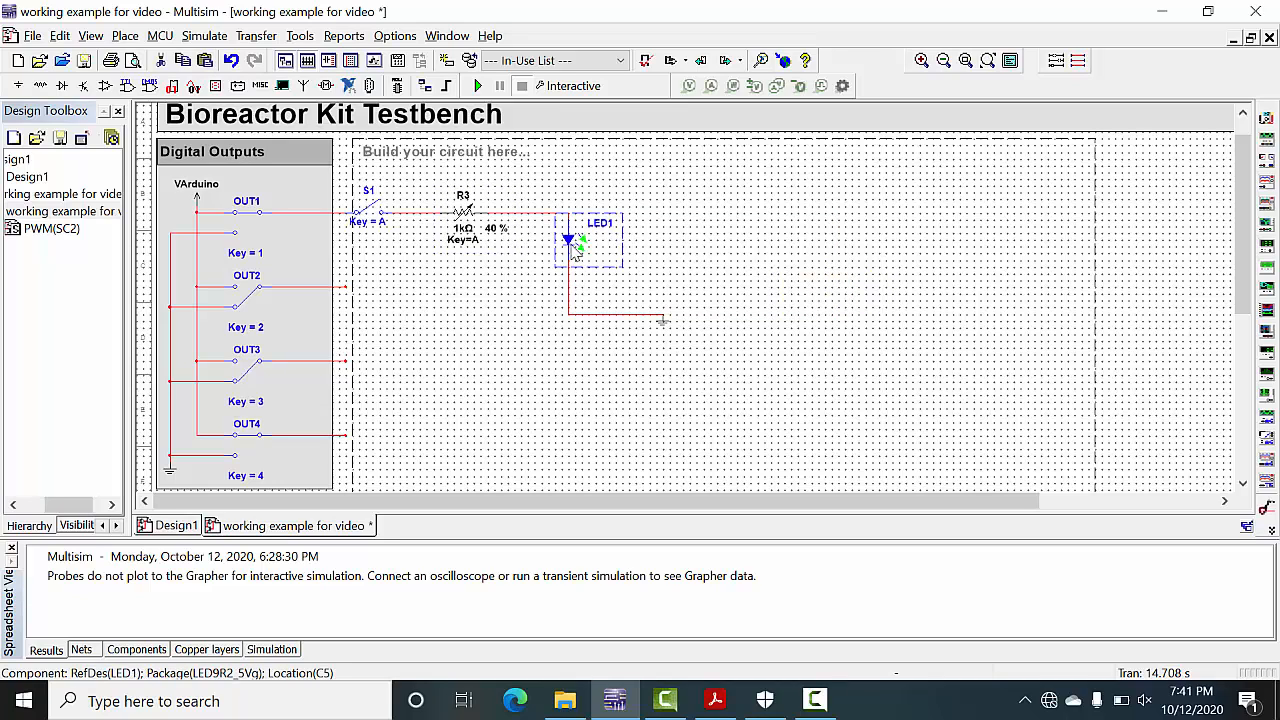
drag(663, 322, 572, 314)
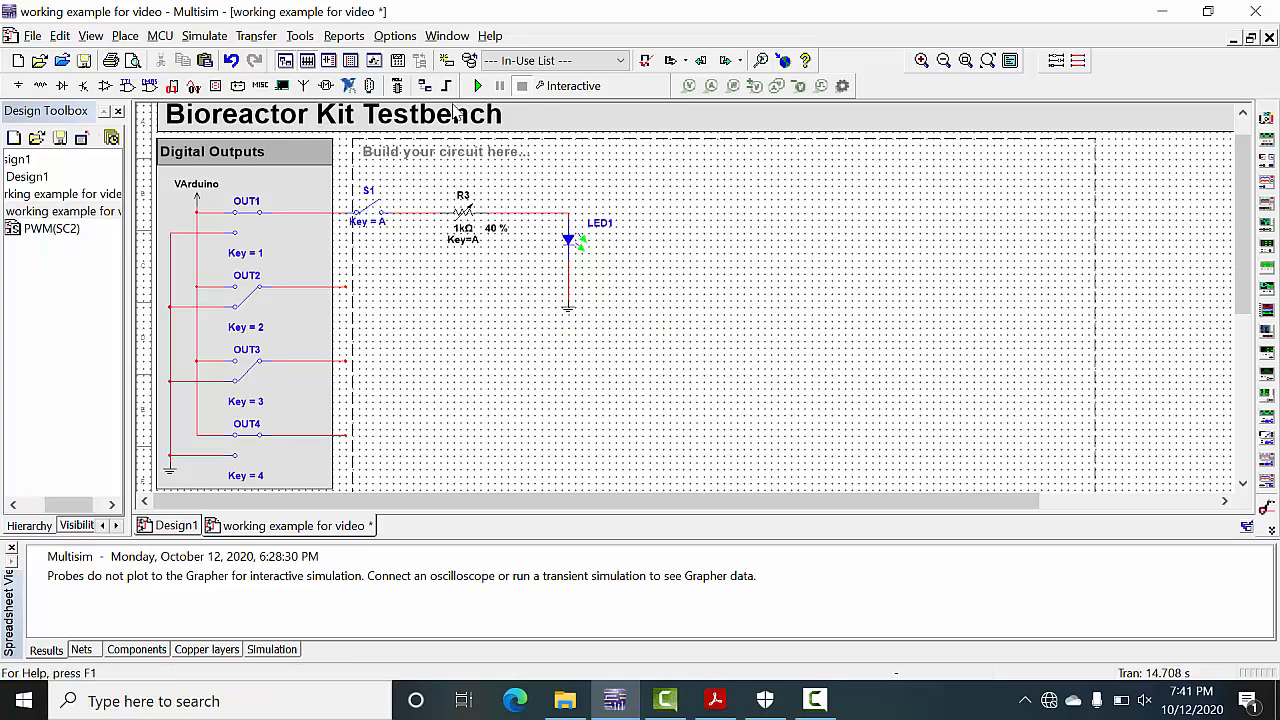
Run the simulation and toggle switch S1 open and closed to test the LED driven from OUT1
click(479, 86)
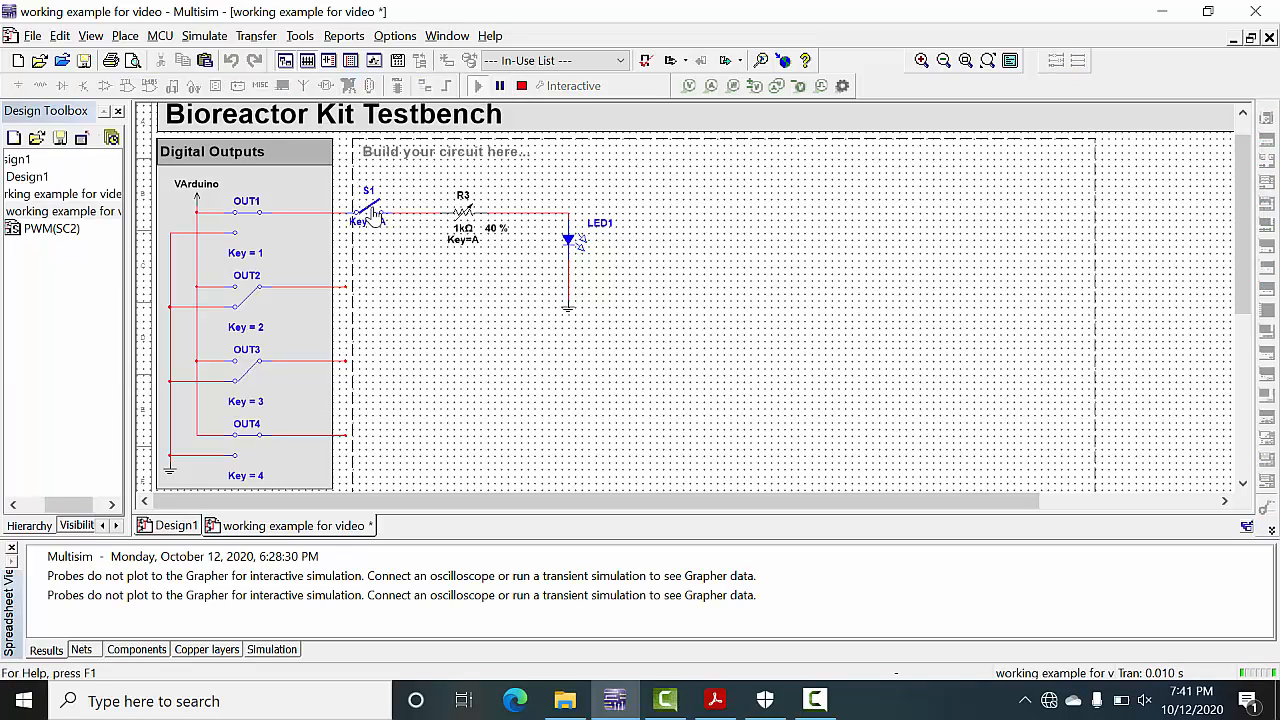
click(370, 216)
click(370, 216)
click(370, 216)
click(372, 216)
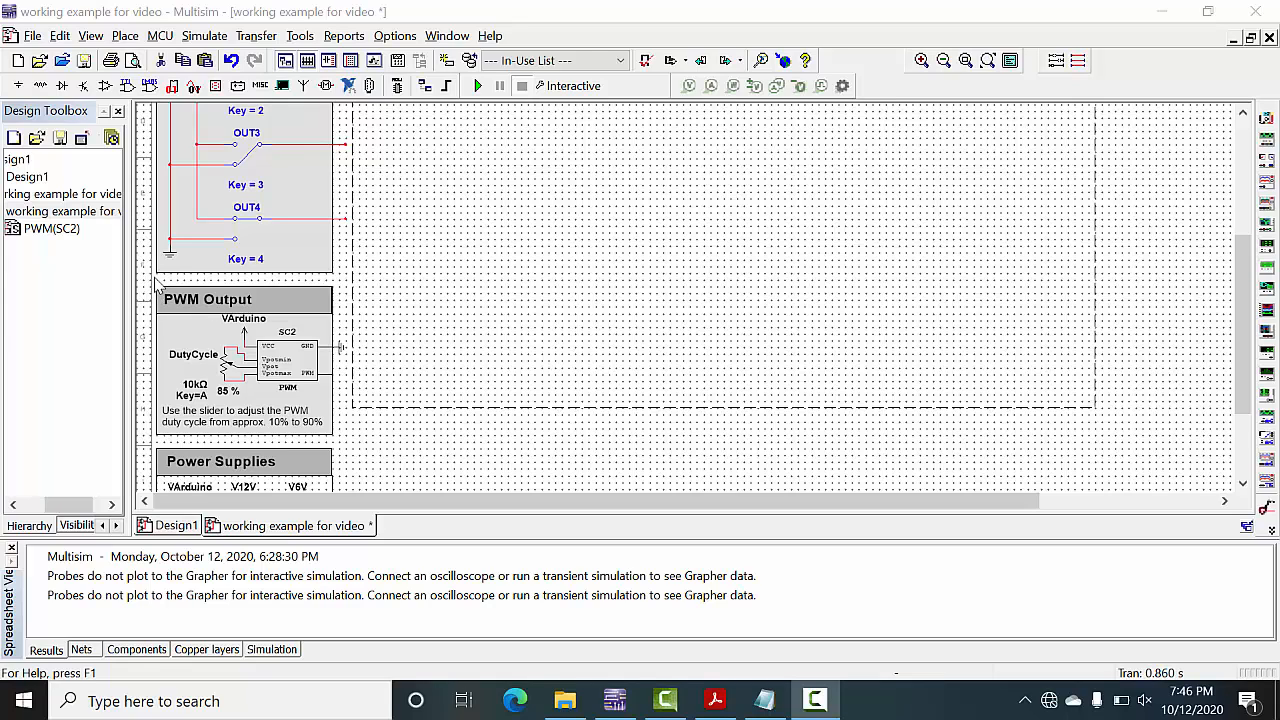
Move the whole PWM Output block with its contents into the circuit-building area
drag(157, 285, 346, 443)
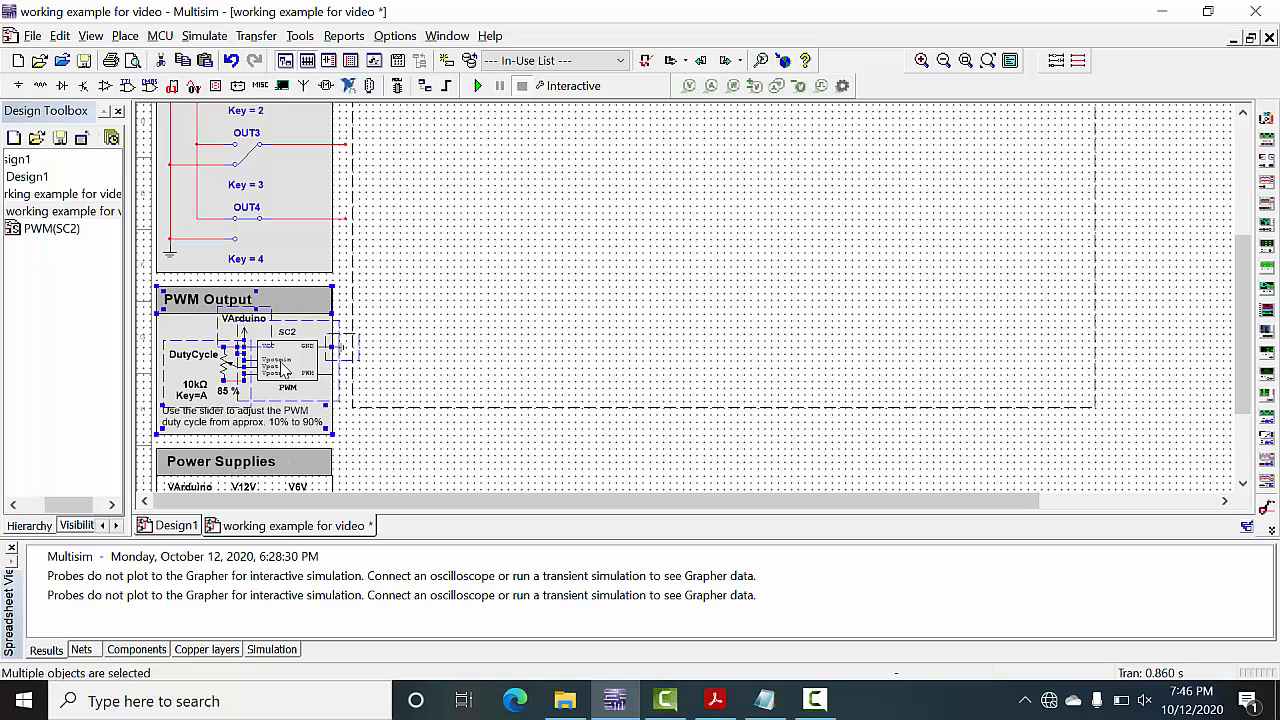
drag(280, 369, 535, 266)
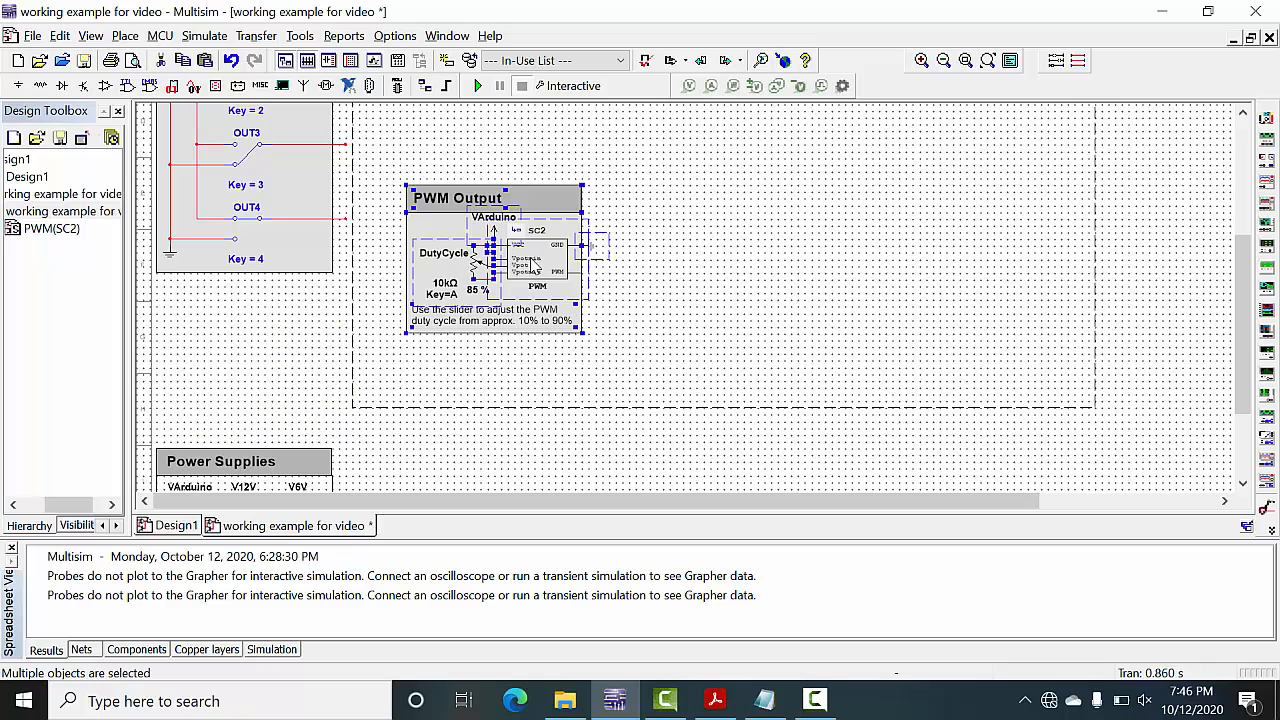
click(648, 283)
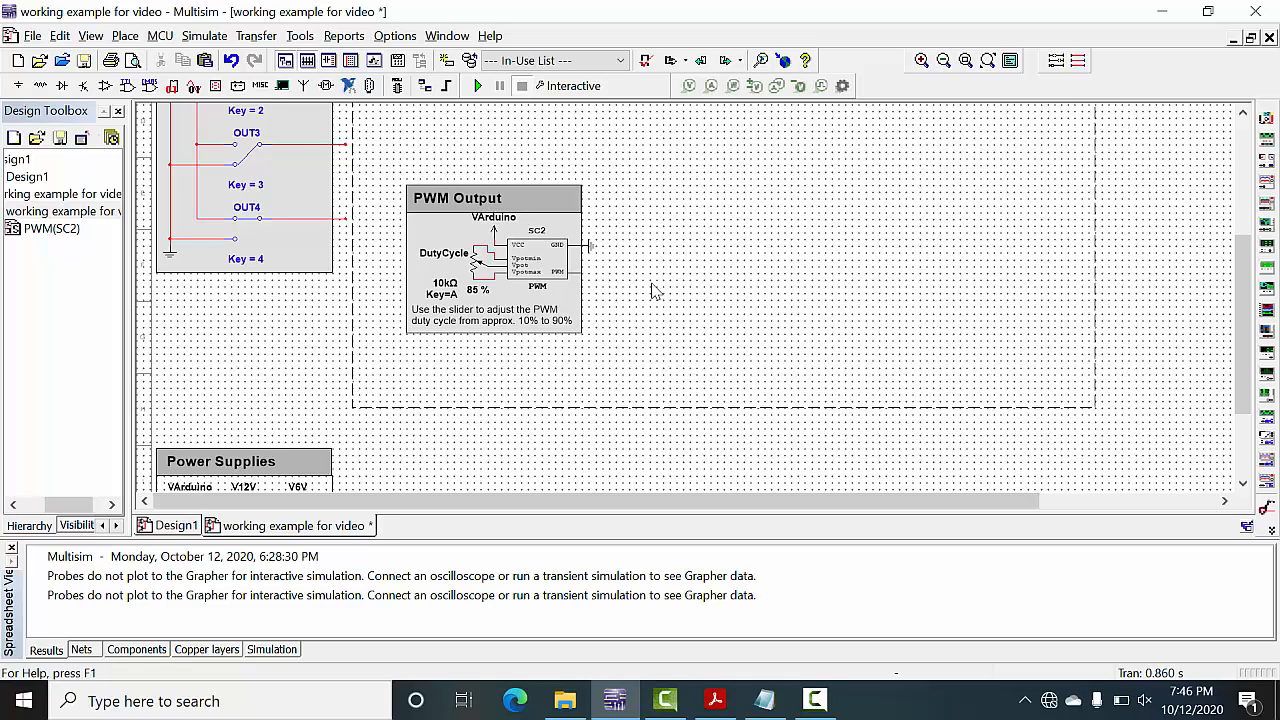
Place an oscilloscope beside the PWM Output block and wire its channel A positive terminal to SC2's PWM pin
click(1266, 185)
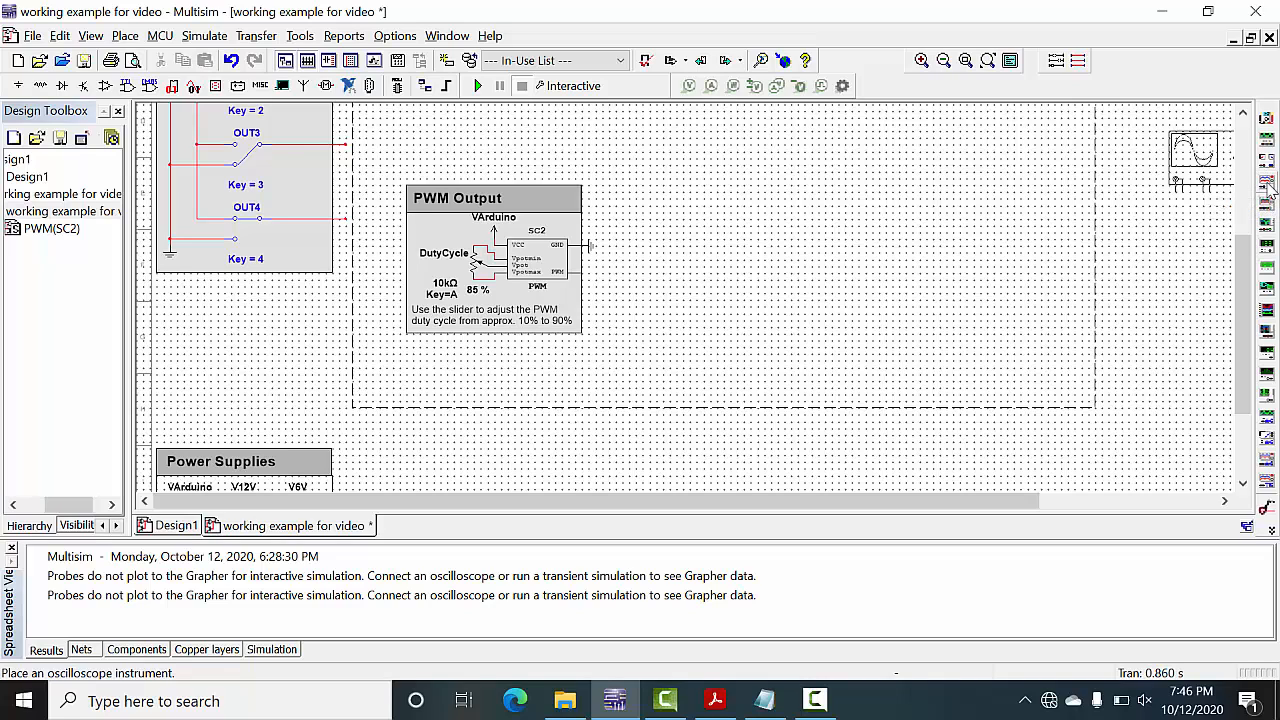
click(728, 260)
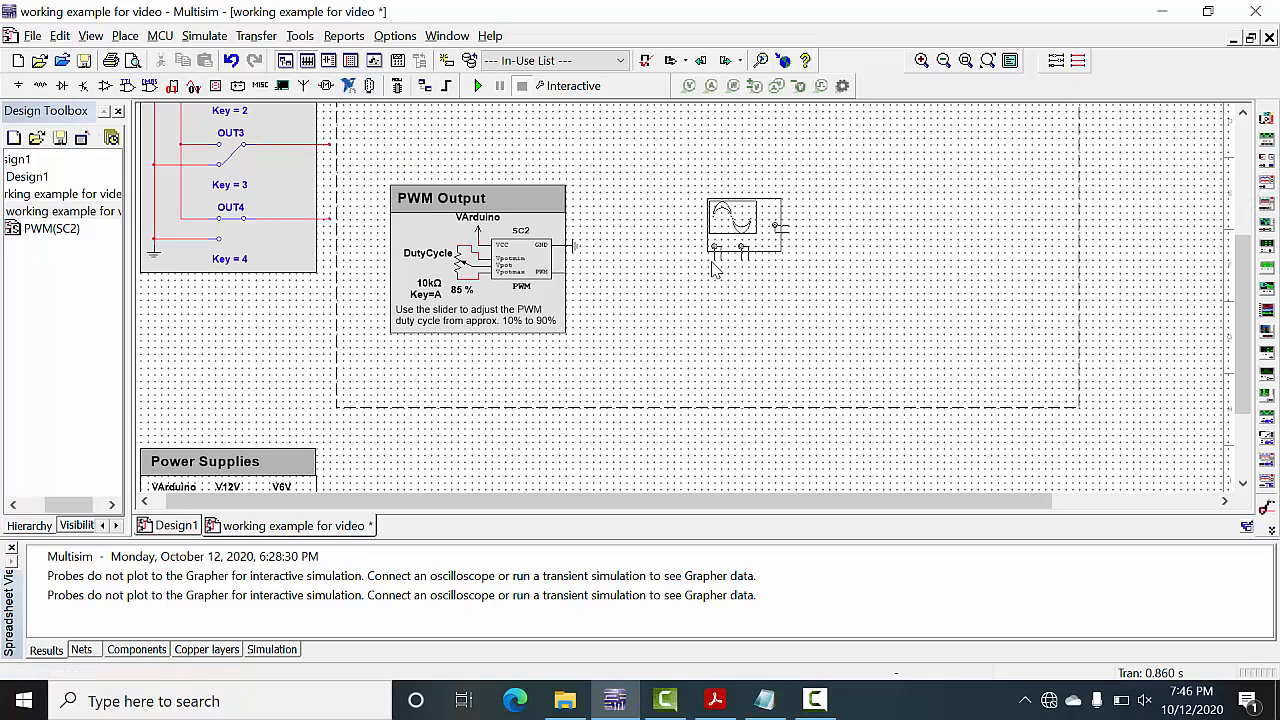
click(711, 260)
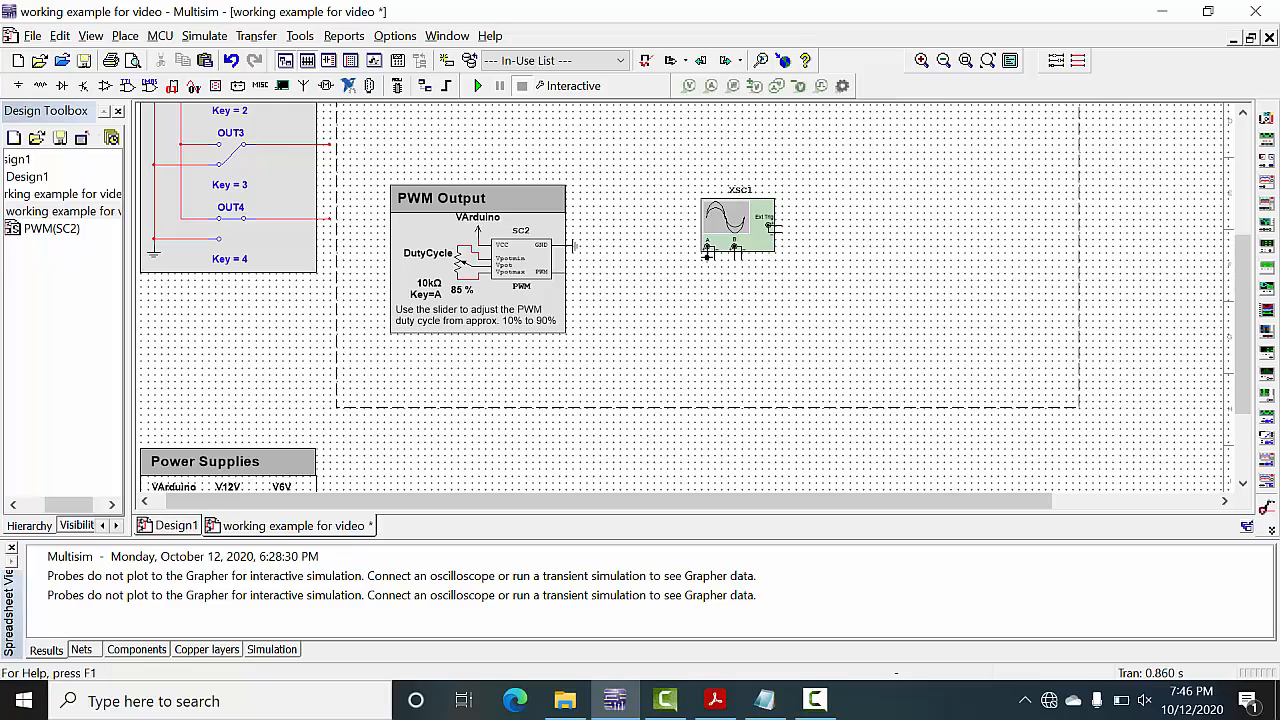
click(707, 253)
click(567, 272)
Rotate a ground symbol upright and attach it to the oscilloscope's channel A negative terminal
click(742, 318)
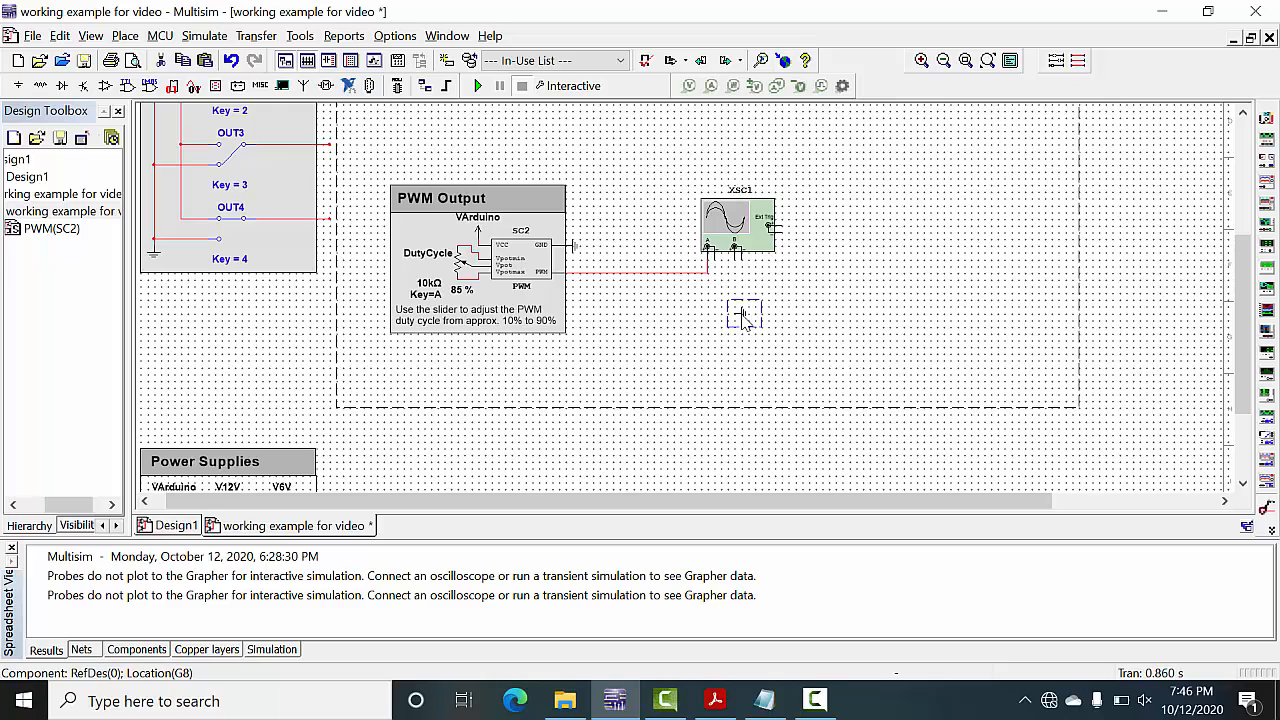
key(ctrl+r)
drag(735, 322, 714, 268)
click(772, 310)
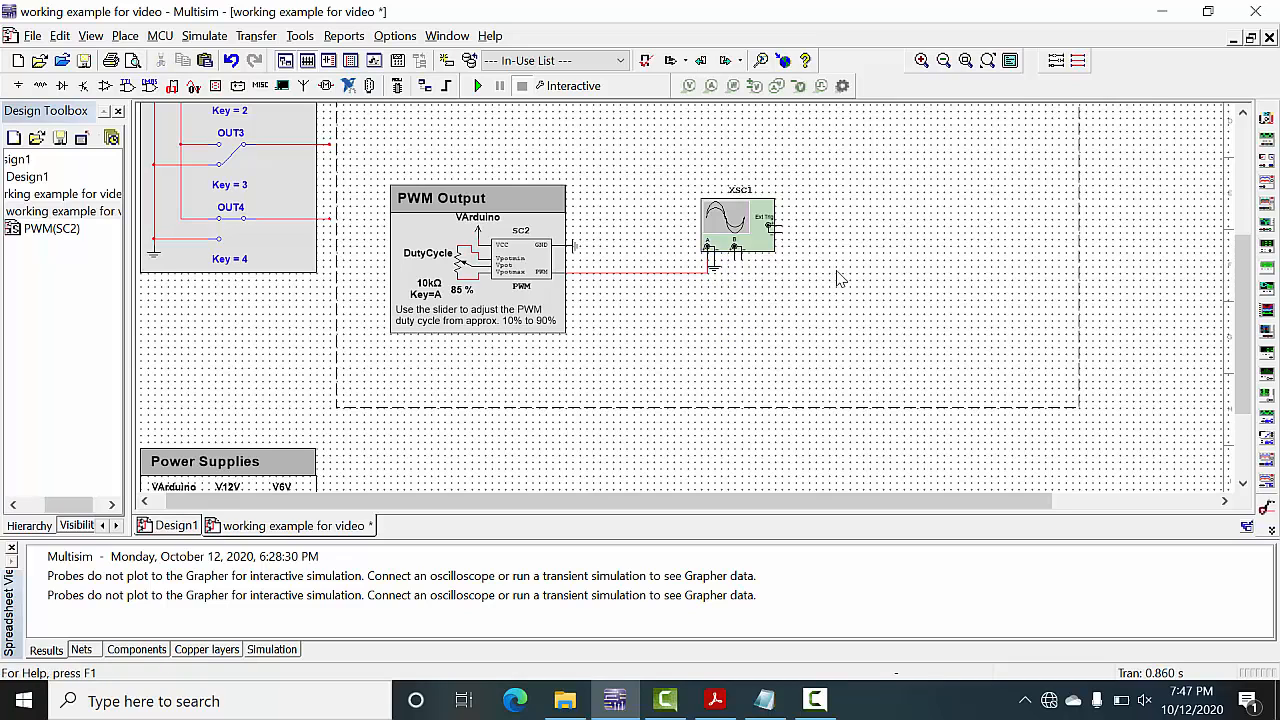
Open oscilloscope XSC1's display, move it clear of the PWM block, and run the simulation
click(737, 243)
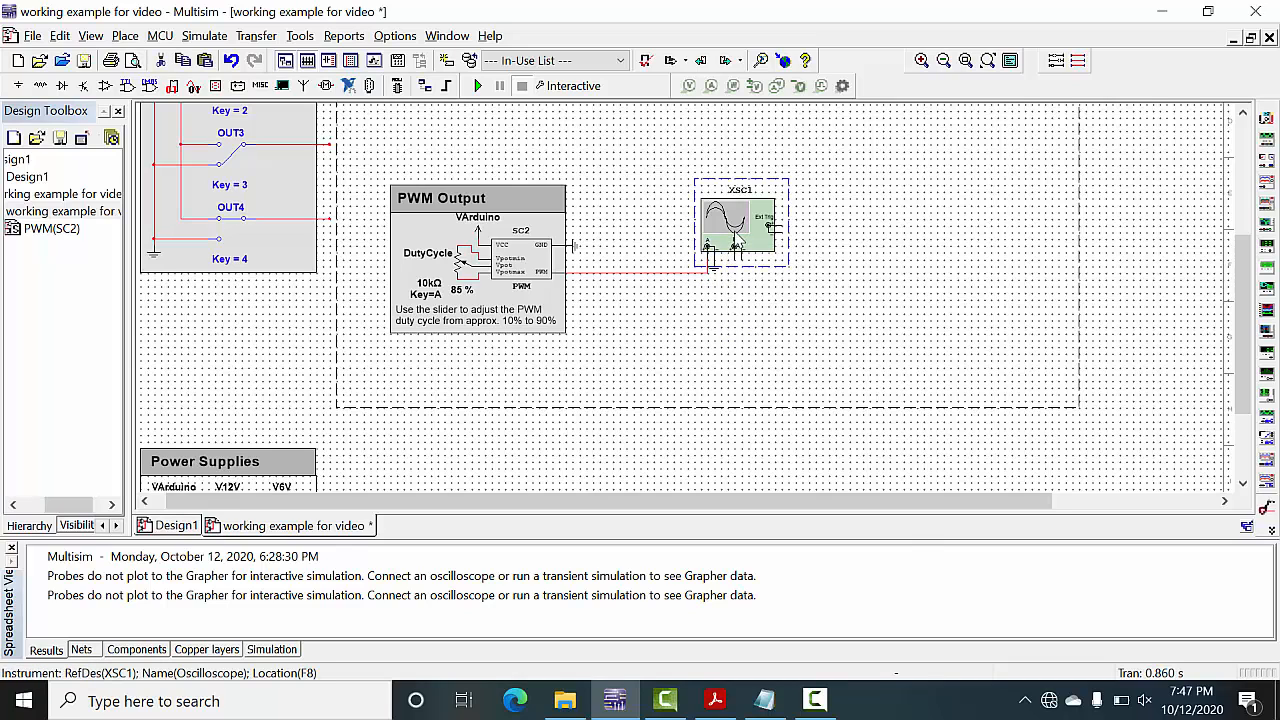
double_click(737, 243)
drag(566, 142, 853, 147)
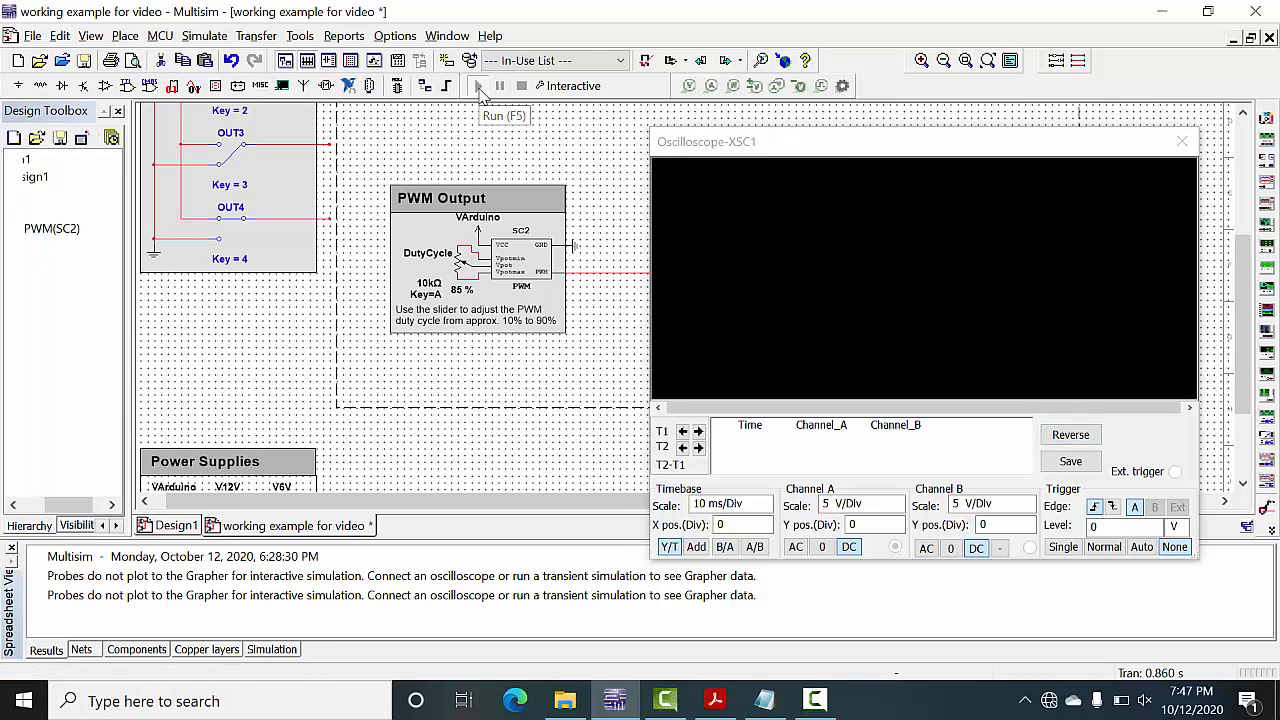
click(479, 87)
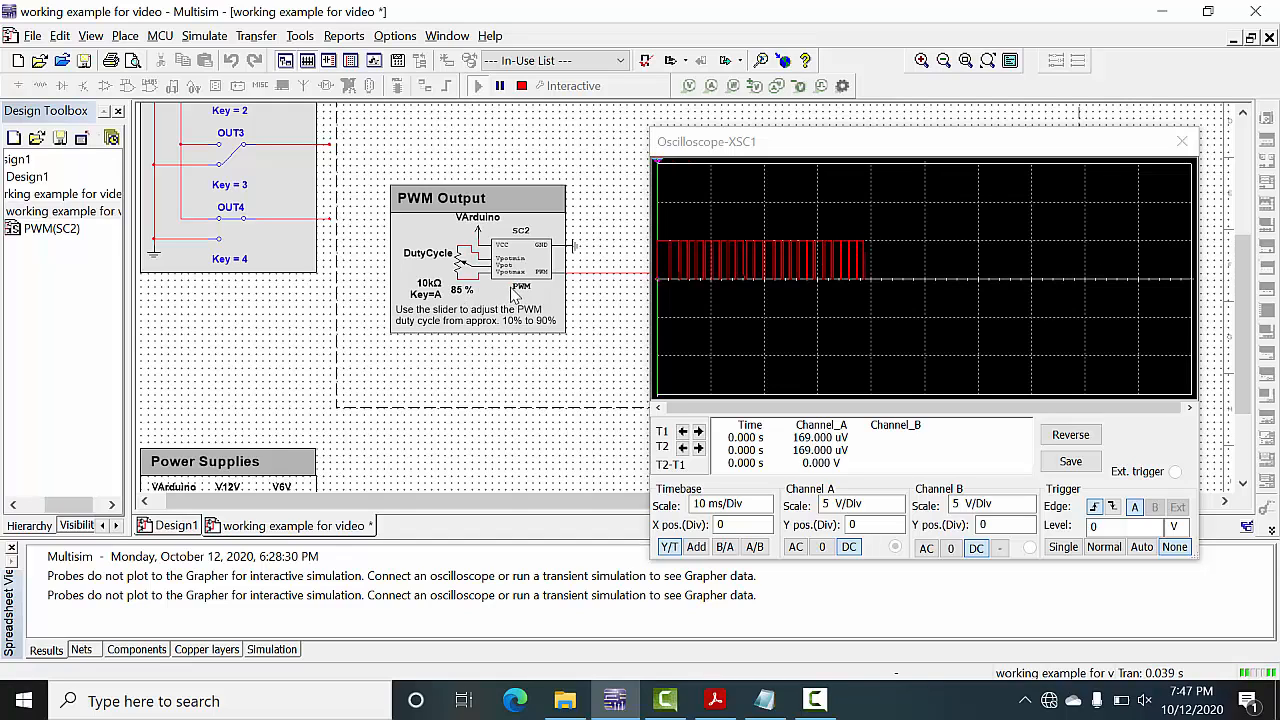
Adjust the DutyCycle potentiometer to 10 %, 55 %, 70 % and finally 45 % while the simulation runs
click(505, 297)
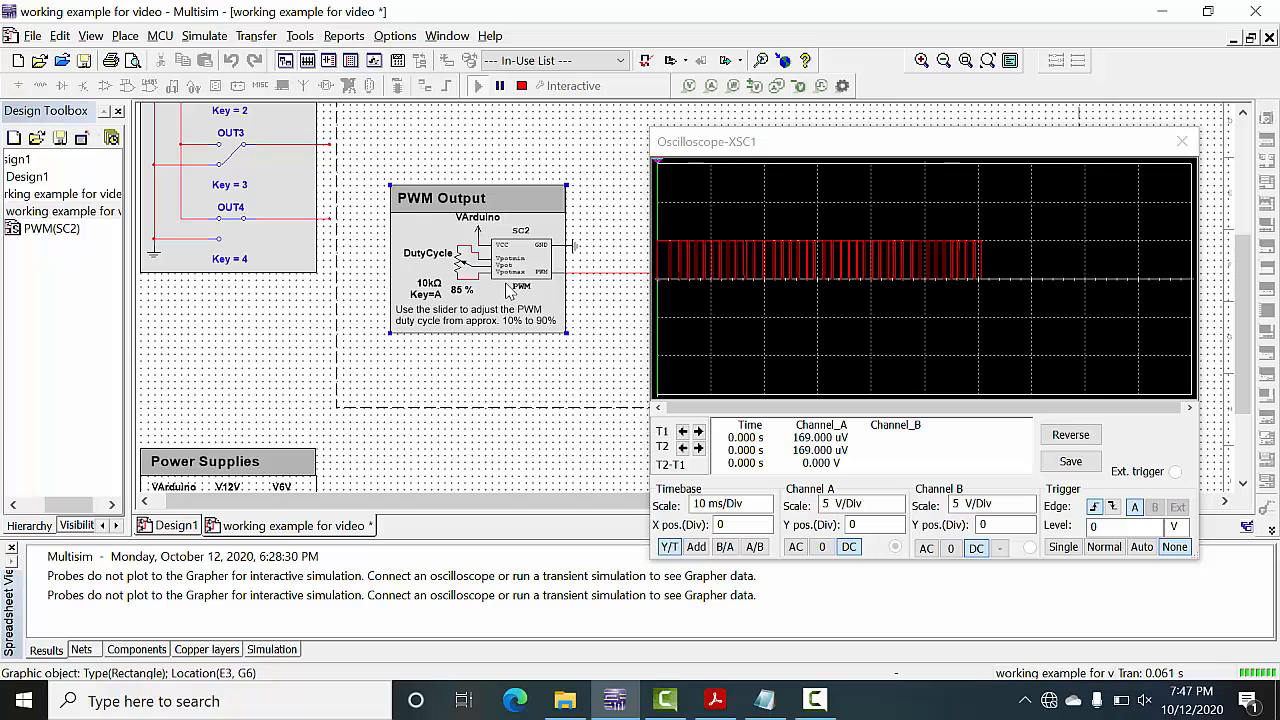
scroll(507, 290, up, 3)
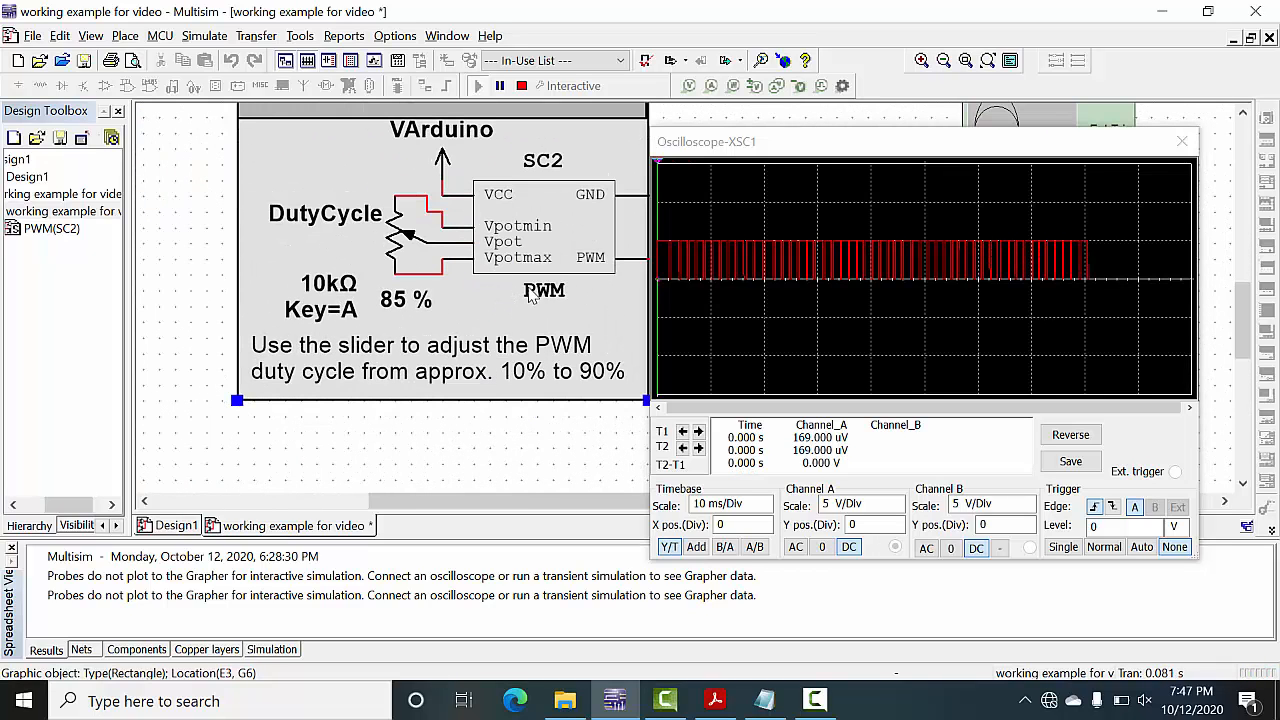
mouse_move(425, 320)
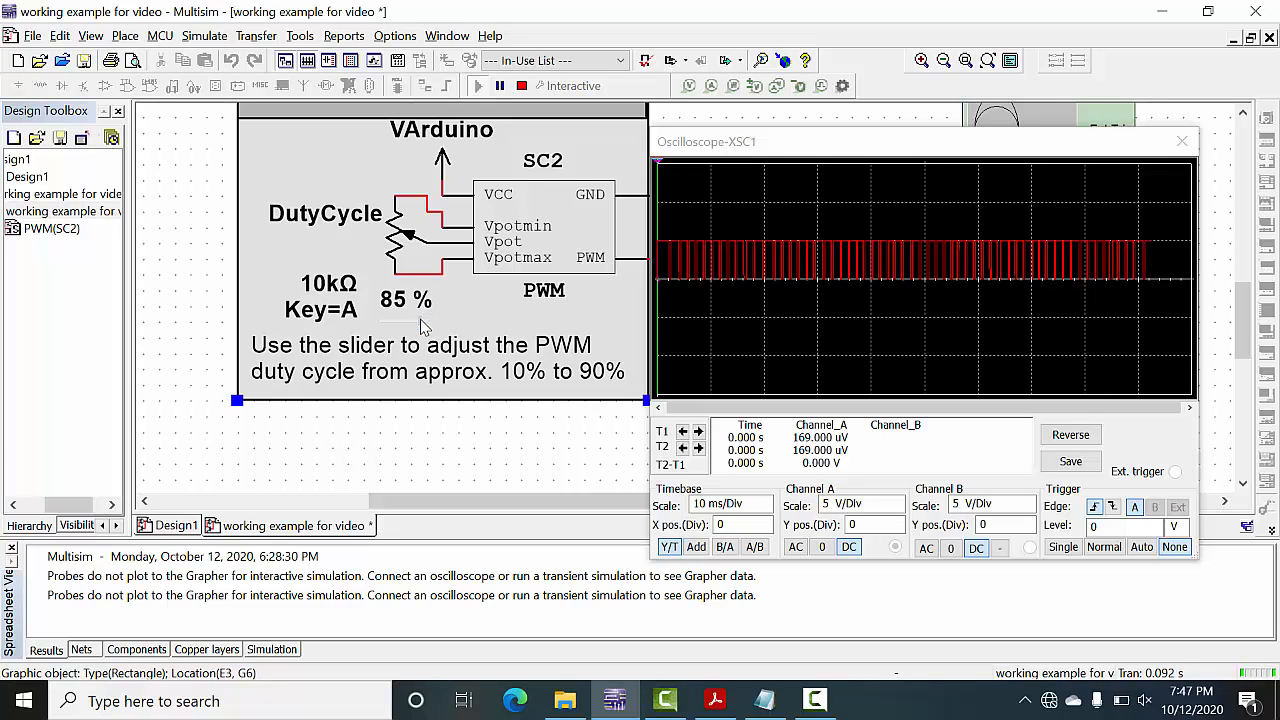
drag(421, 321, 384, 321)
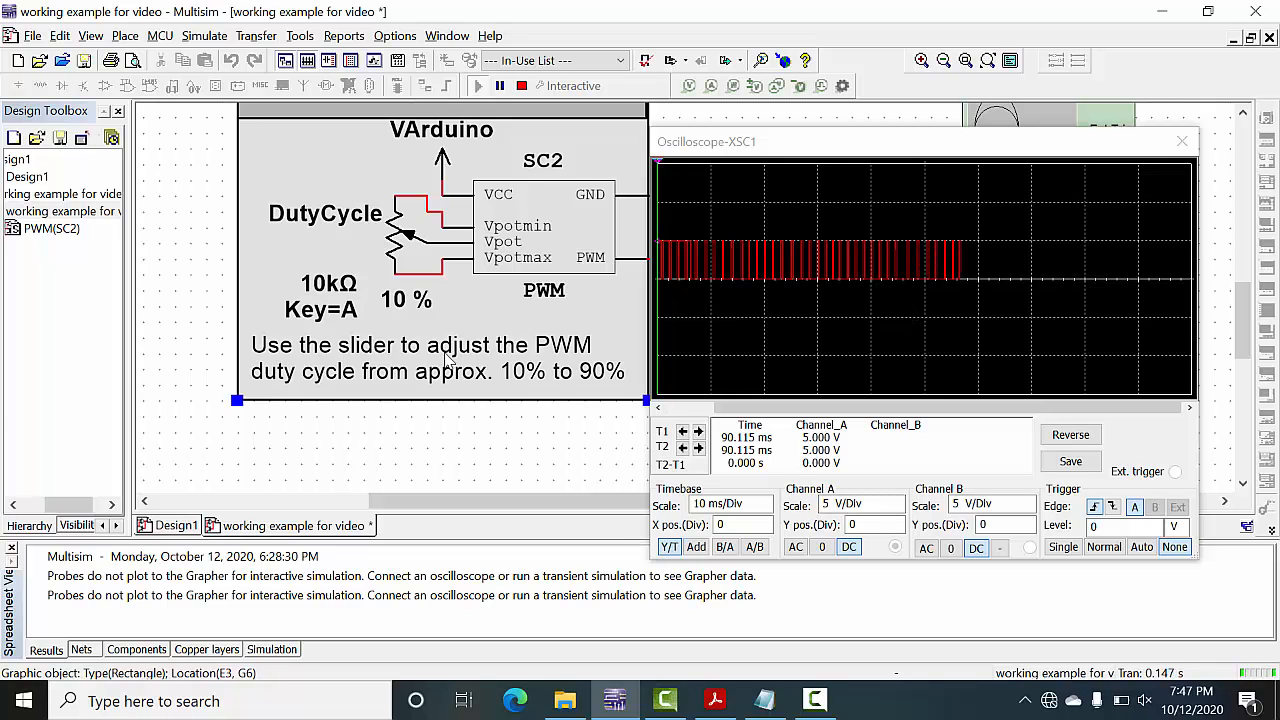
mouse_move(388, 325)
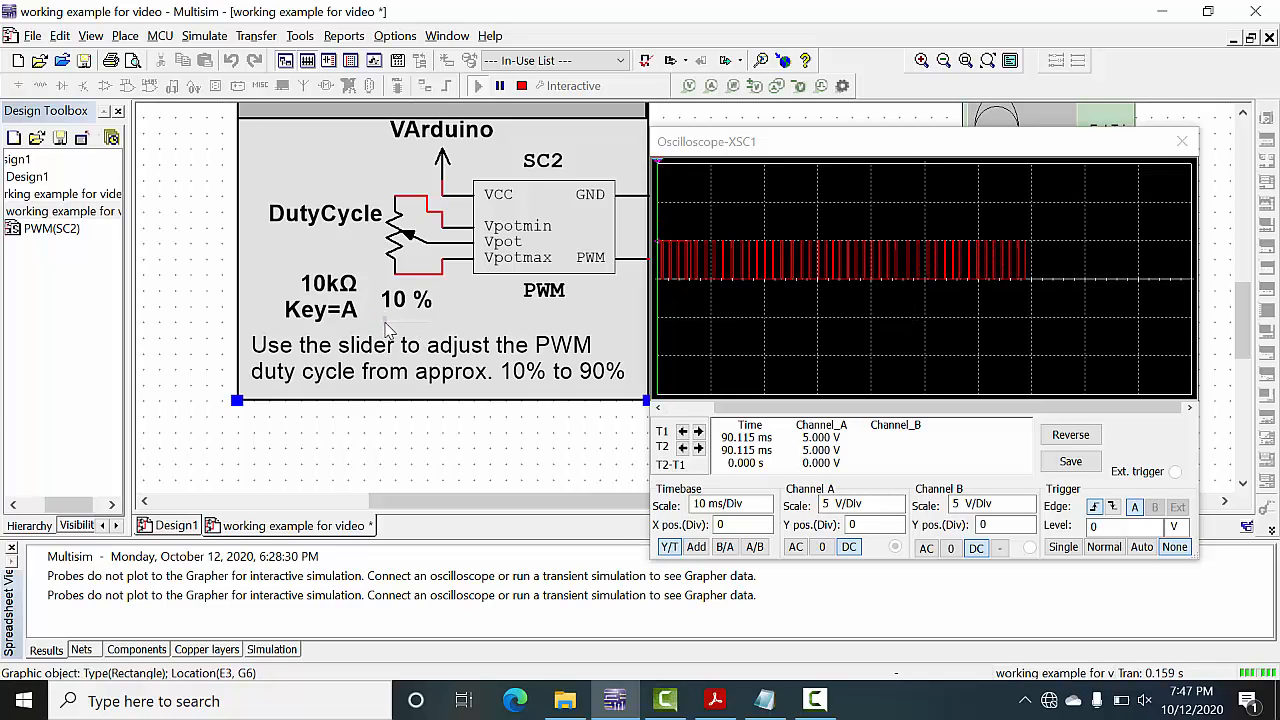
drag(388, 325, 406, 327)
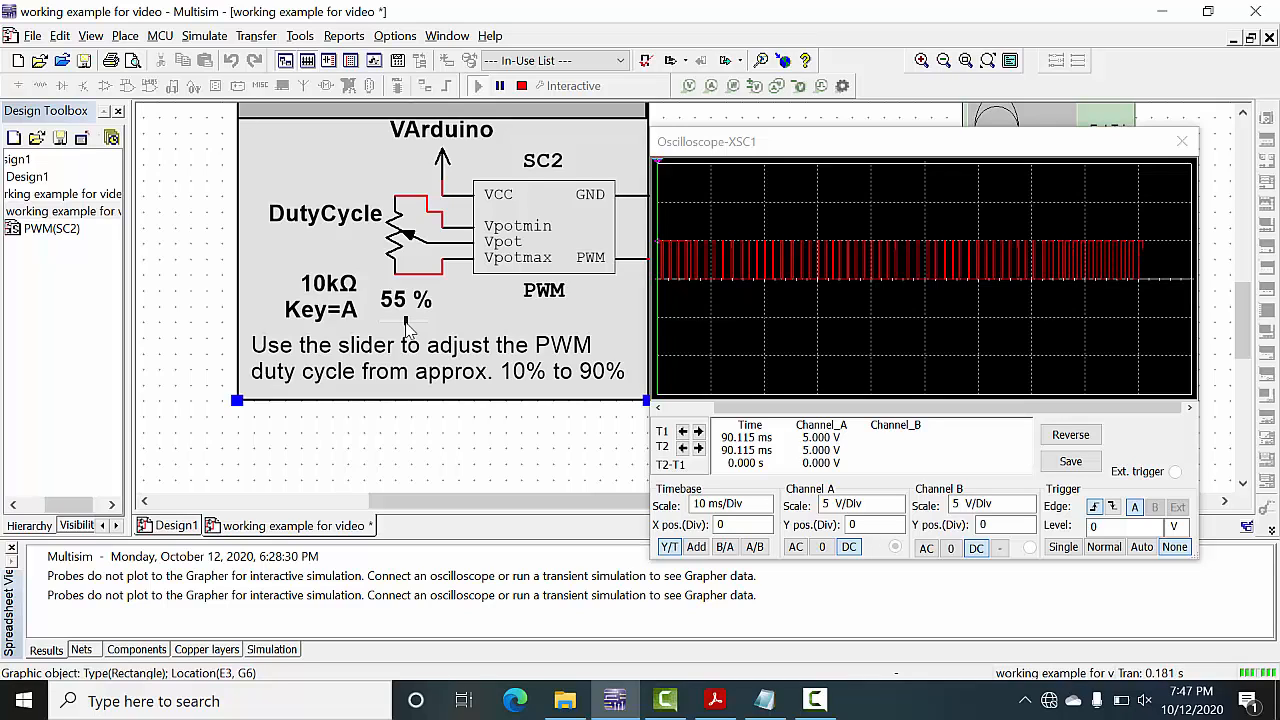
drag(406, 327, 414, 330)
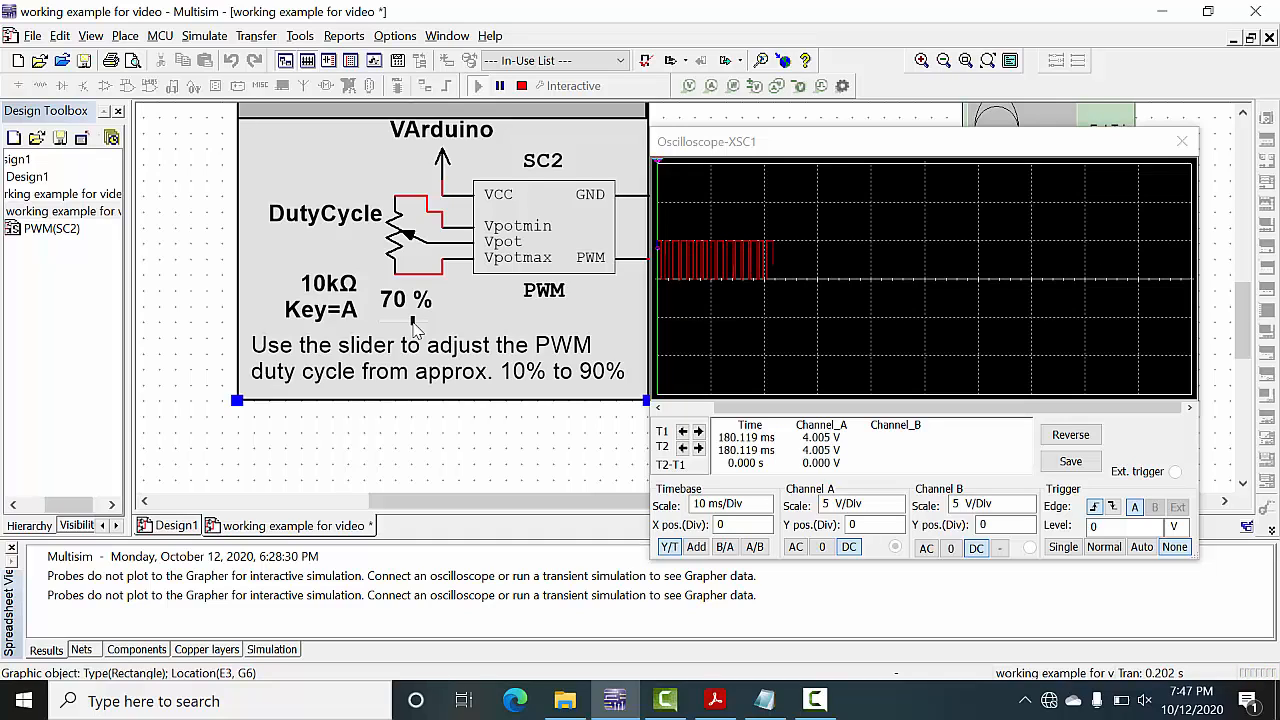
drag(413, 330, 404, 334)
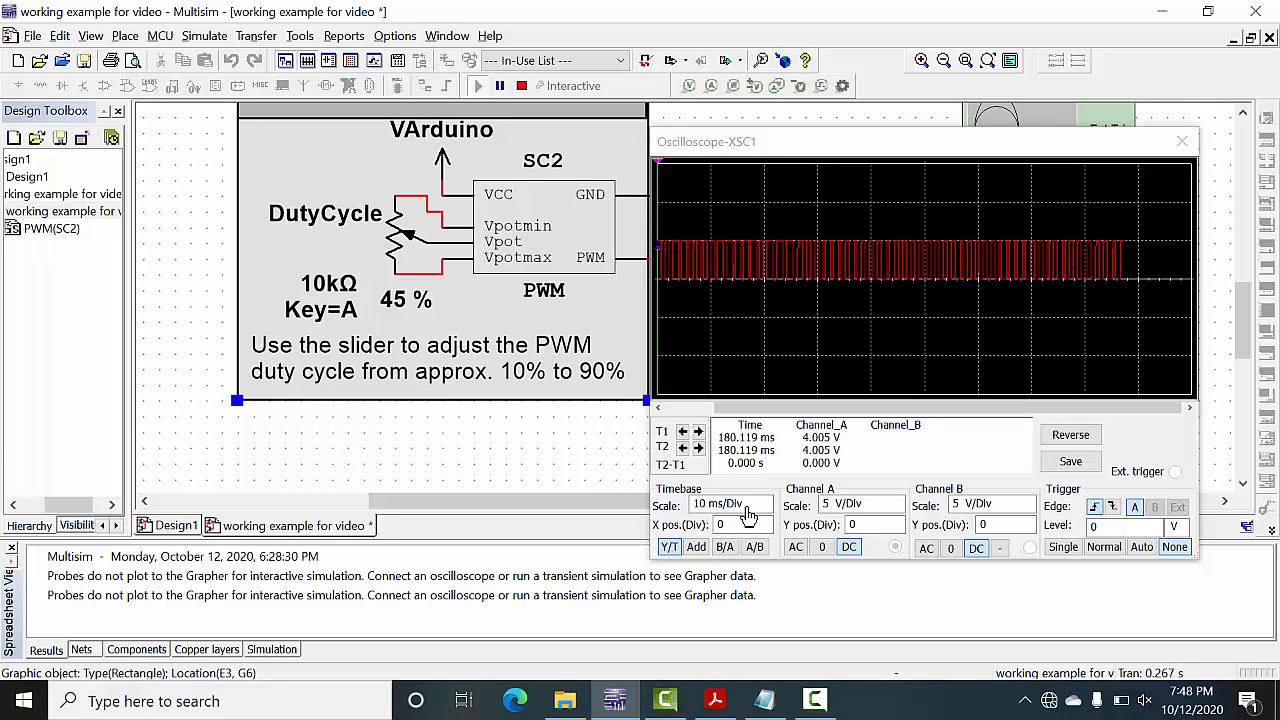
Set the oscilloscope timebase to 2 ms/Div and the channel A scale to 2 V/Div
click(748, 514)
click(765, 511)
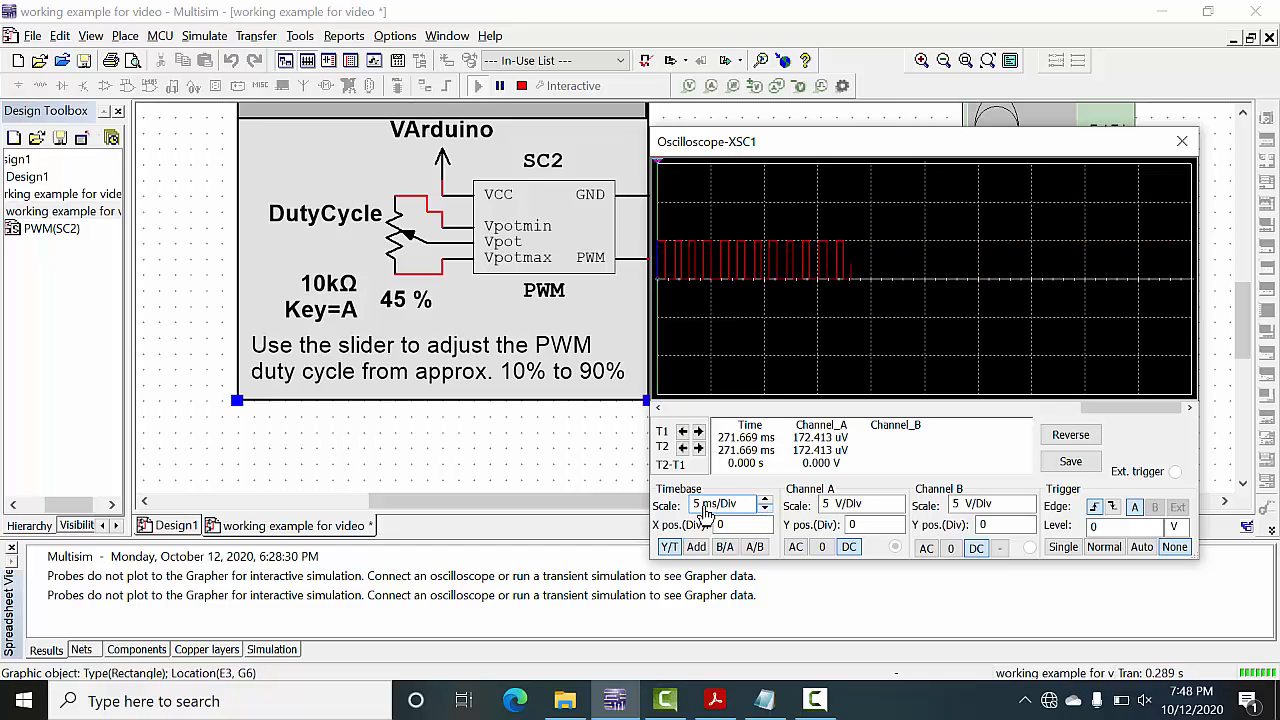
click(764, 511)
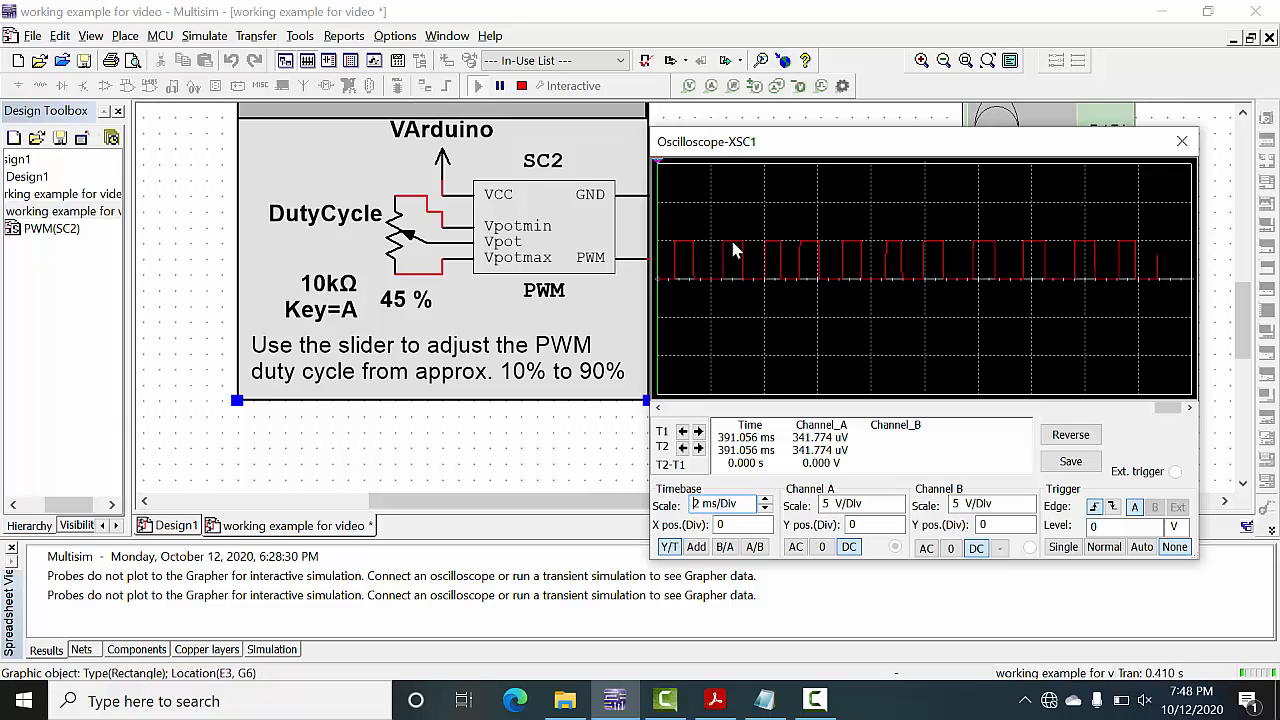
click(897, 510)
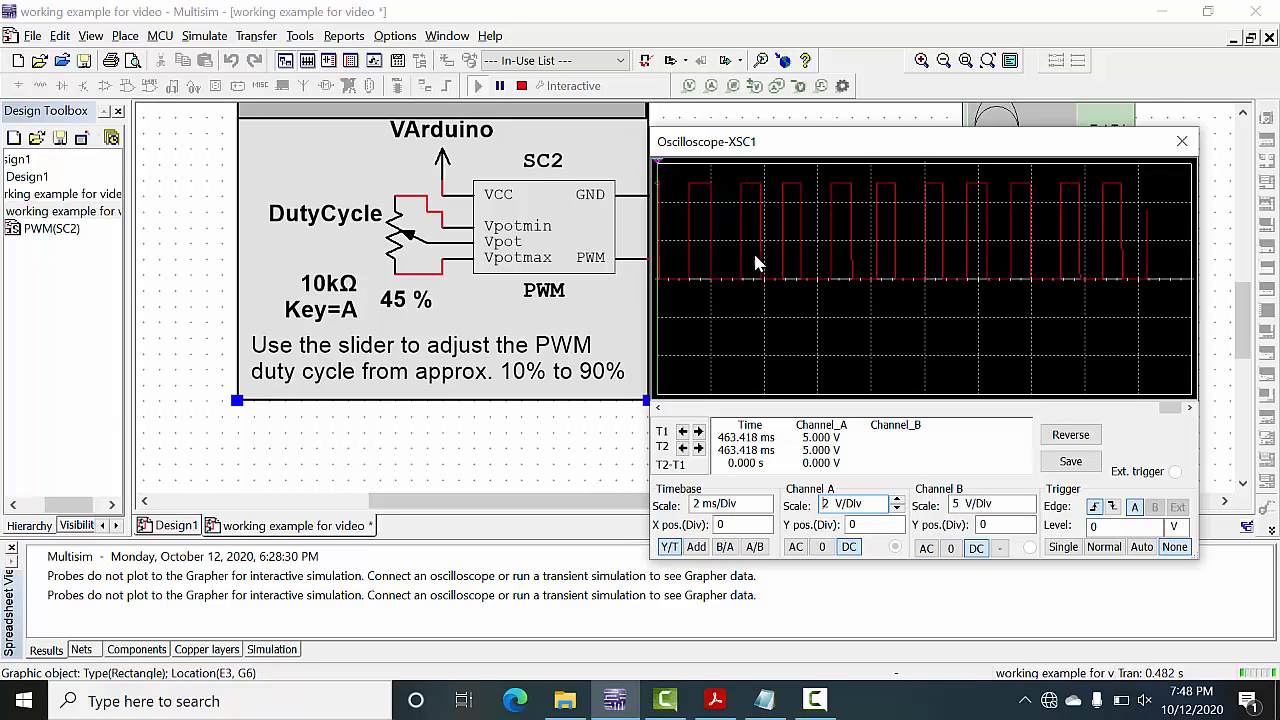
Adjust the DutyCycle potentiometer to 35 % and then 75 %, and pause the simulation
click(400, 325)
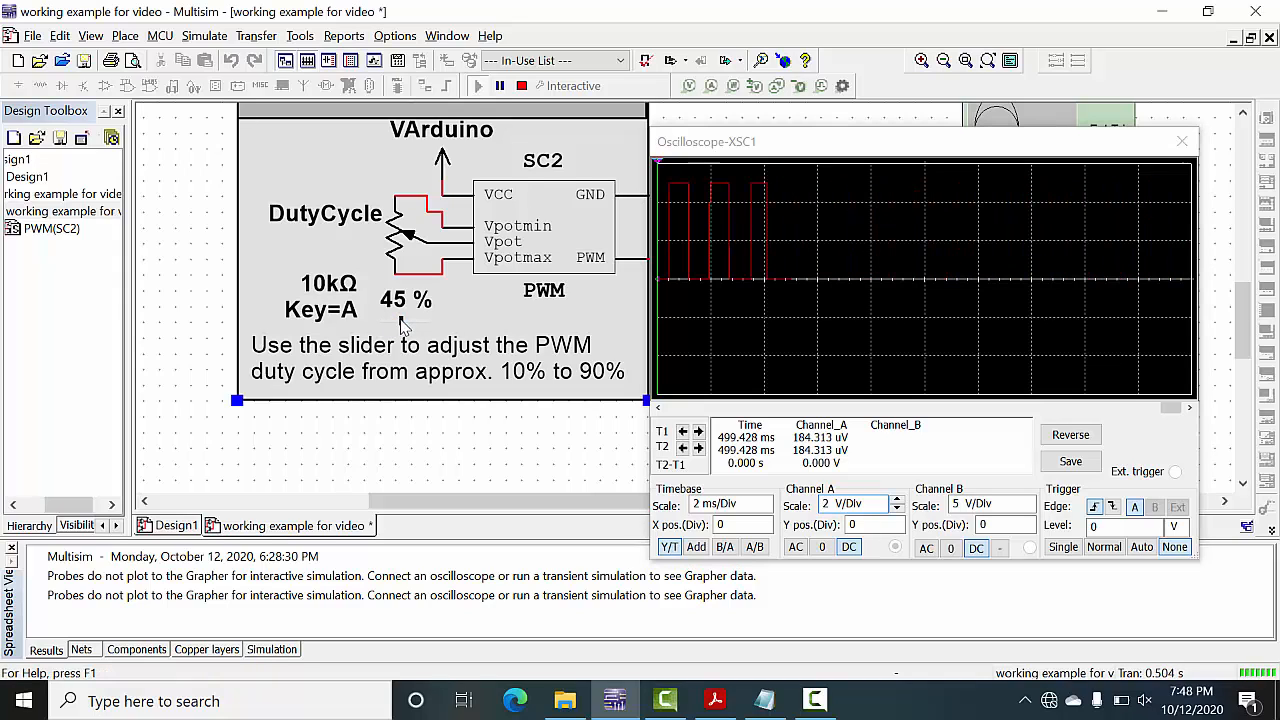
click(400, 325)
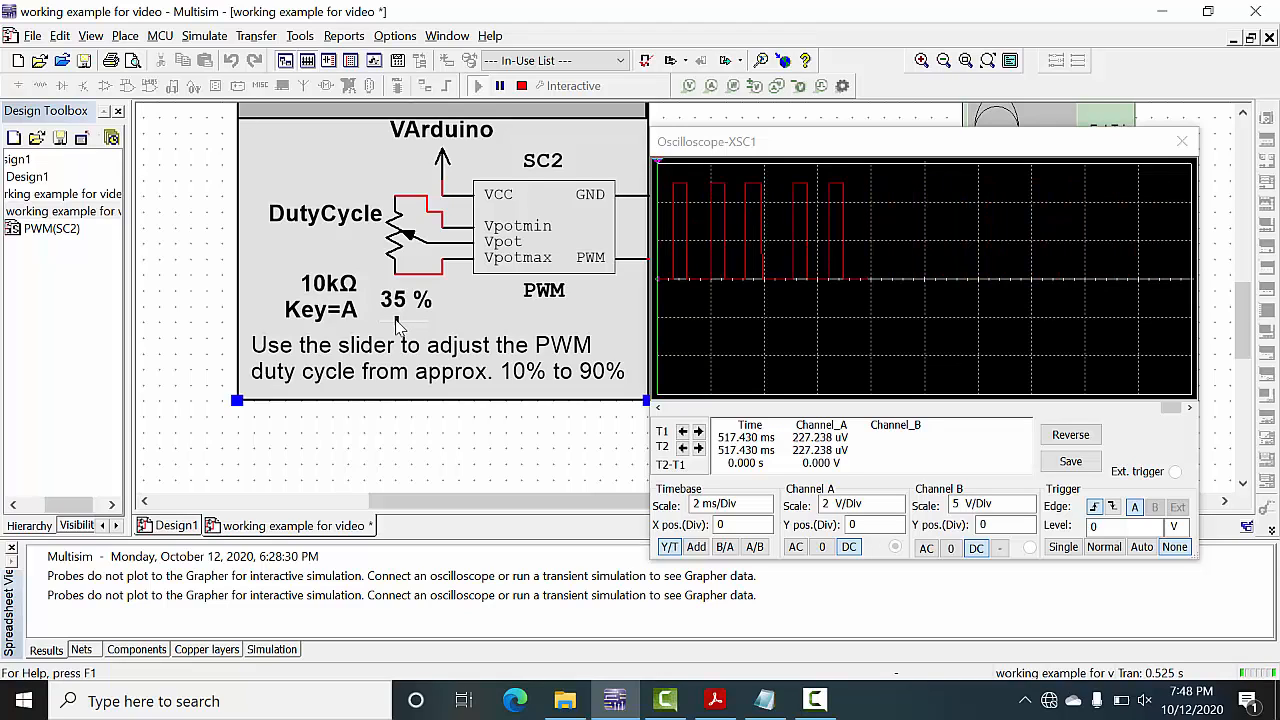
mouse_move(397, 325)
mouse_down()
mouse_move(382, 324)
mouse_move(416, 327)
mouse_up()
click(401, 321)
click(401, 321)
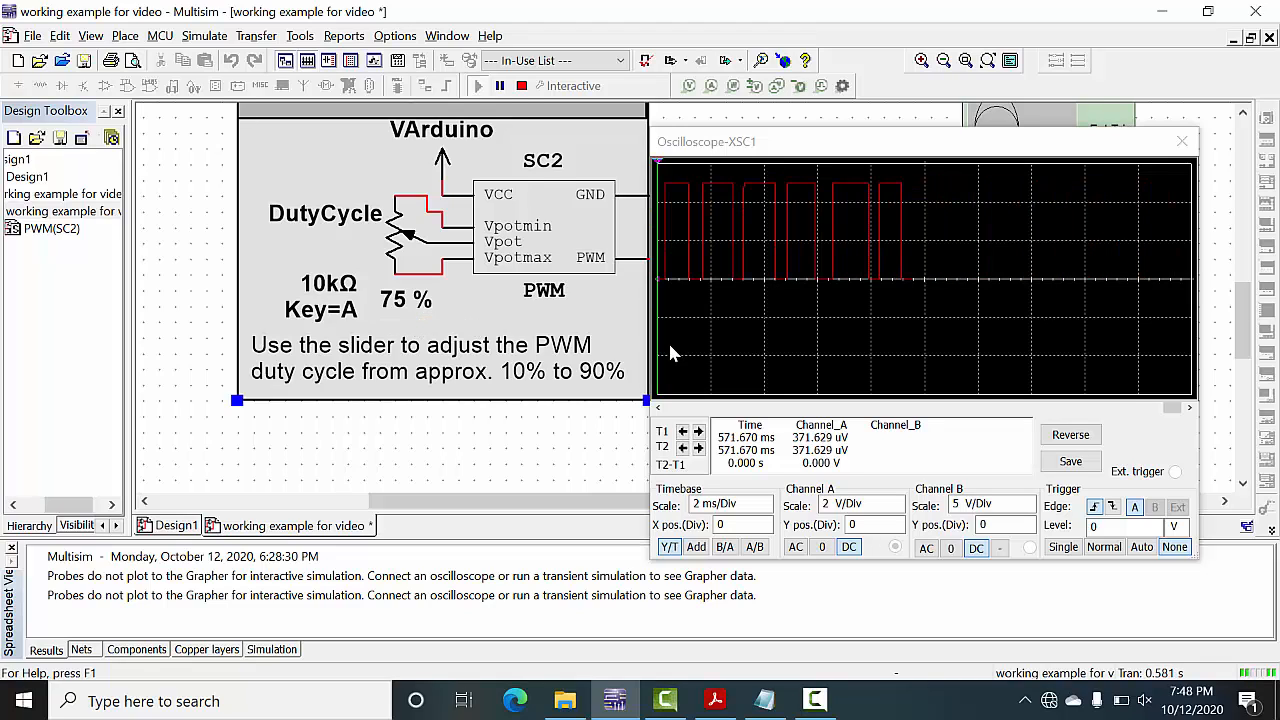
click(500, 87)
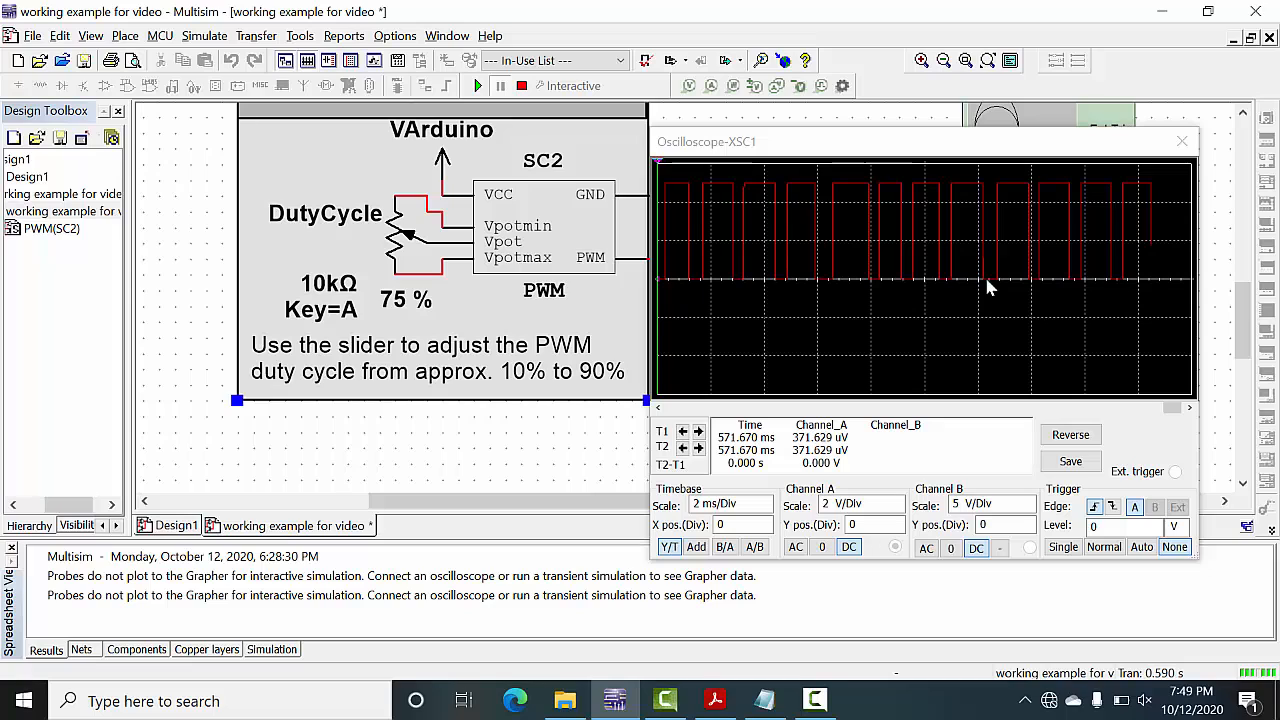
Start saving the oscilloscope data, review the file types, choose Oscilloscope data files (*.scp), and cancel
click(1071, 463)
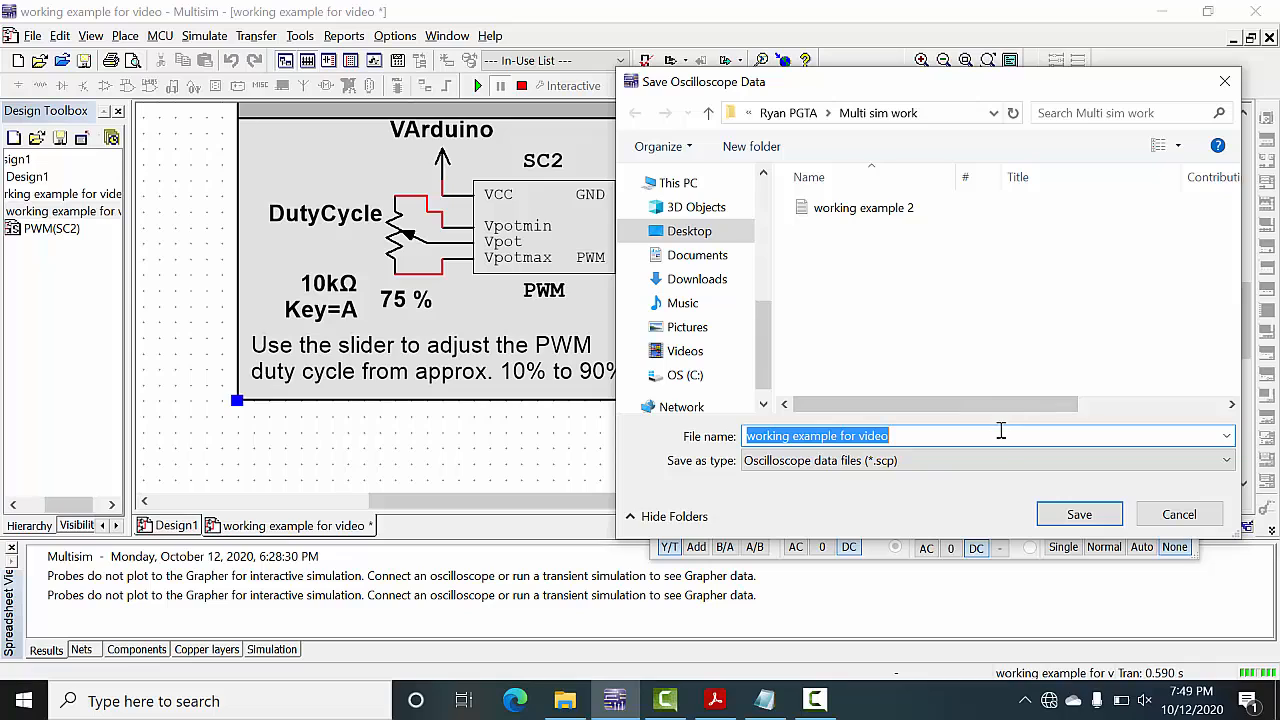
click(999, 460)
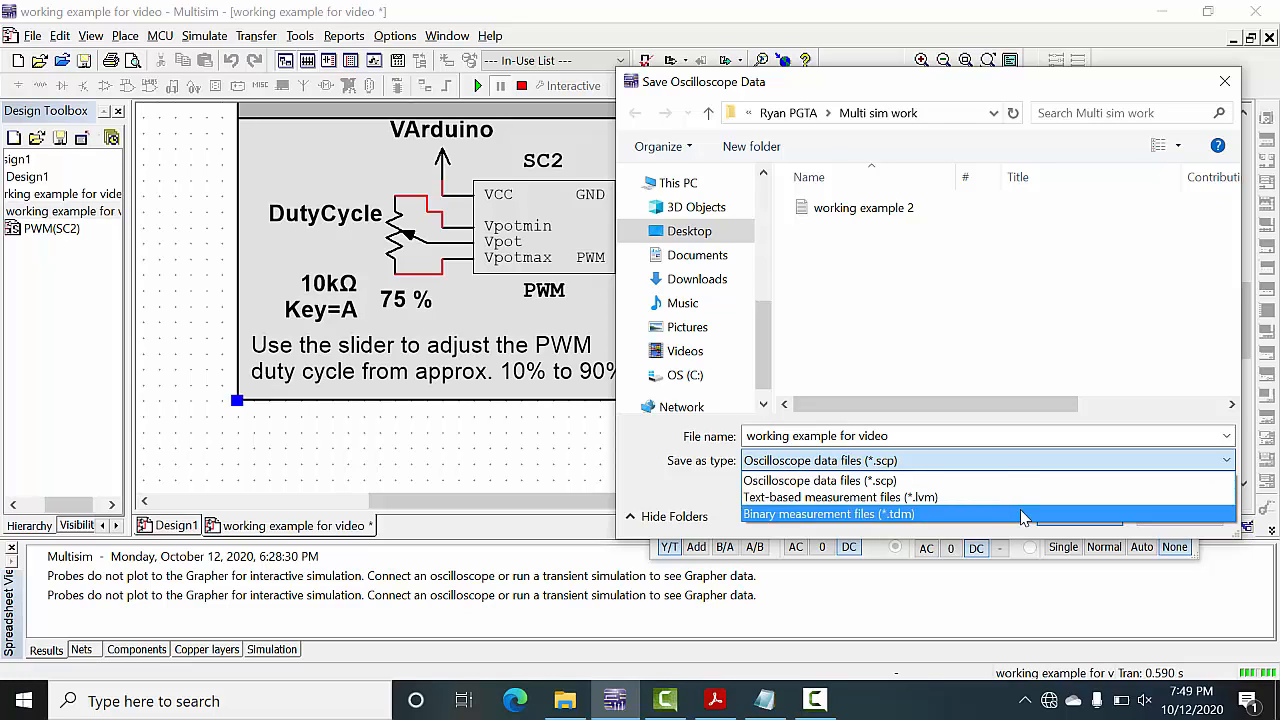
click(1028, 480)
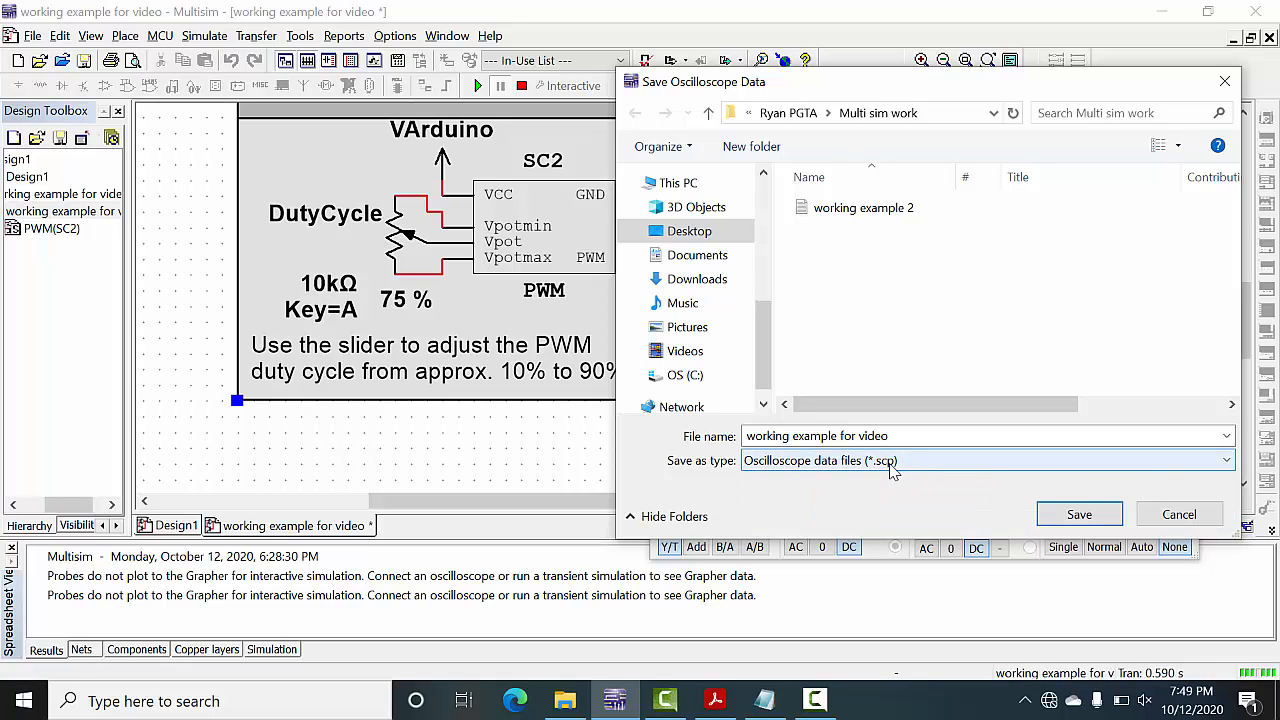
click(1170, 514)
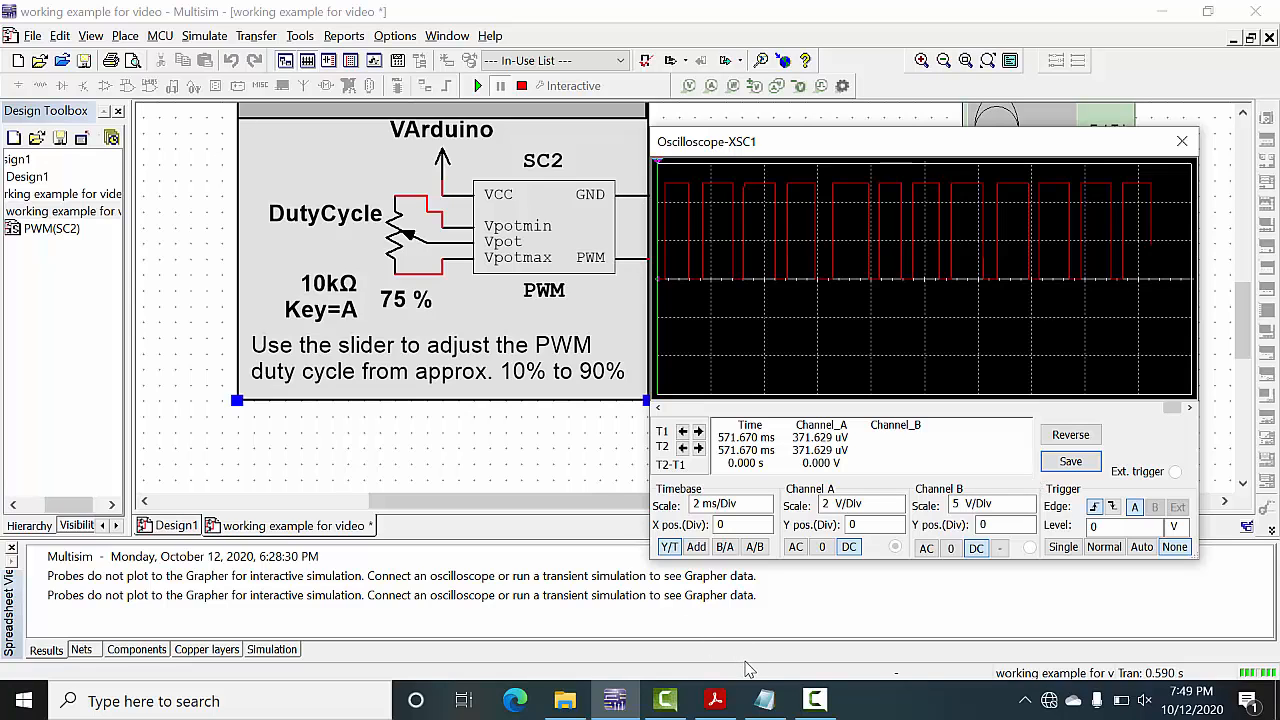
Switch to Notepad, examine the saved oscilloscope data in working example 2, and close the file
click(764, 700)
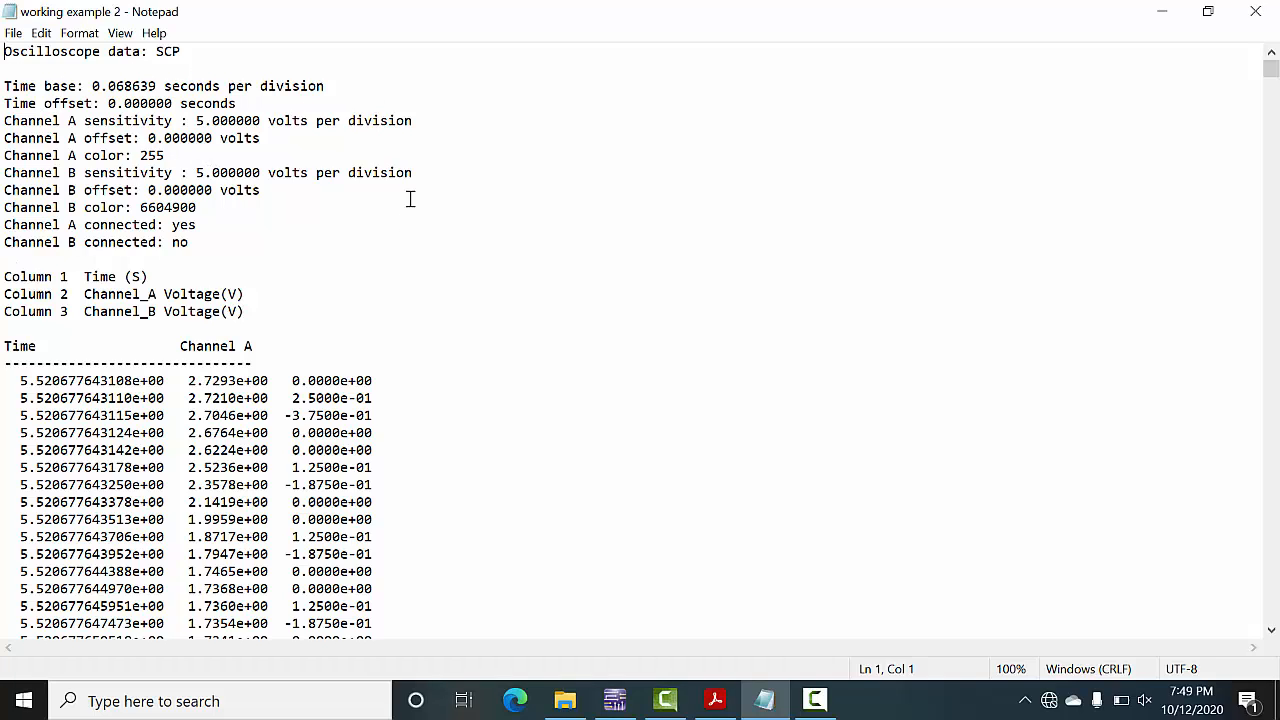
click(40, 259)
click(1255, 11)
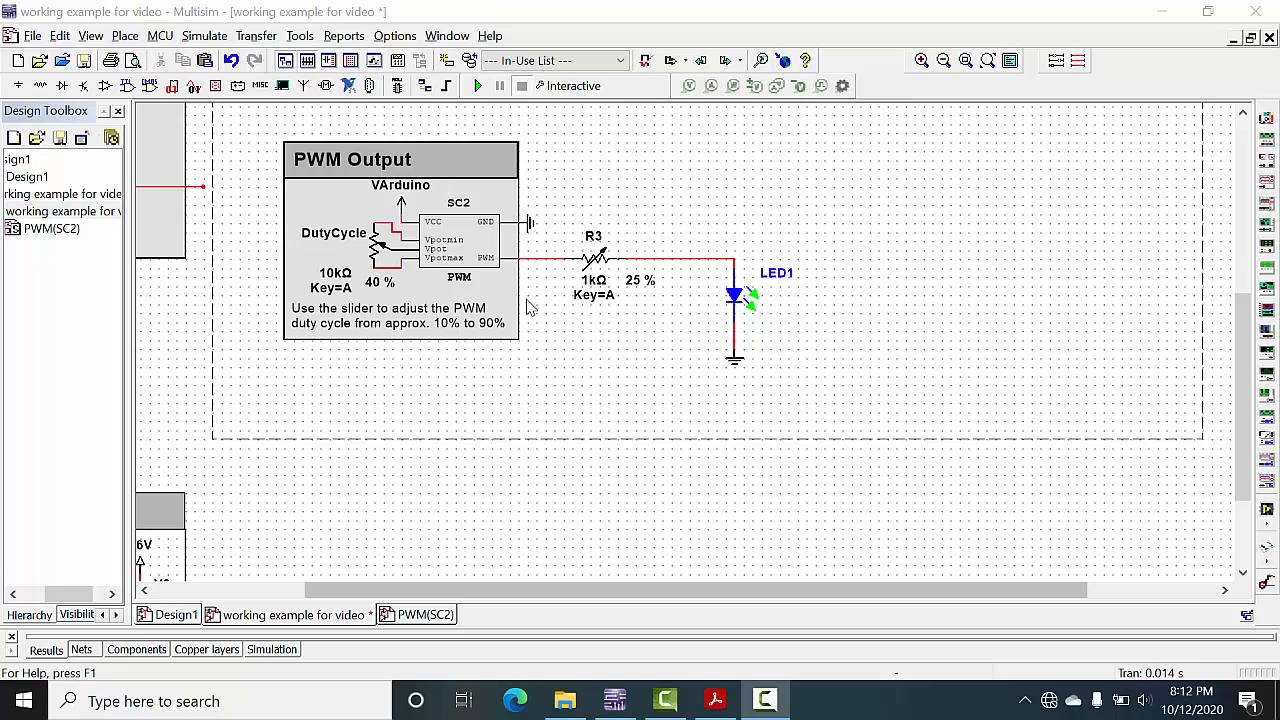
Run the simulation of the PWM-driven circuit with R3 and LED1
mouse_move(586, 263)
click(478, 86)
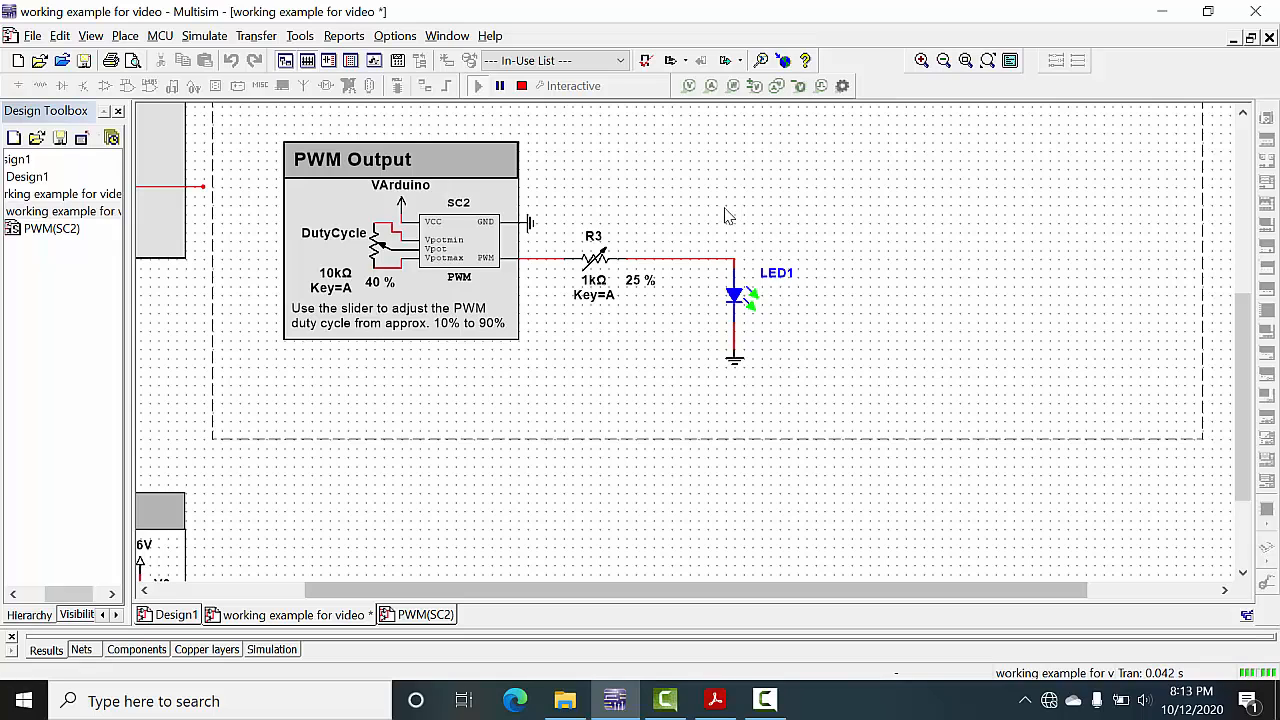
Place a current probe on the wire between R3 and LED1 while the simulation runs
click(711, 88)
click(706, 257)
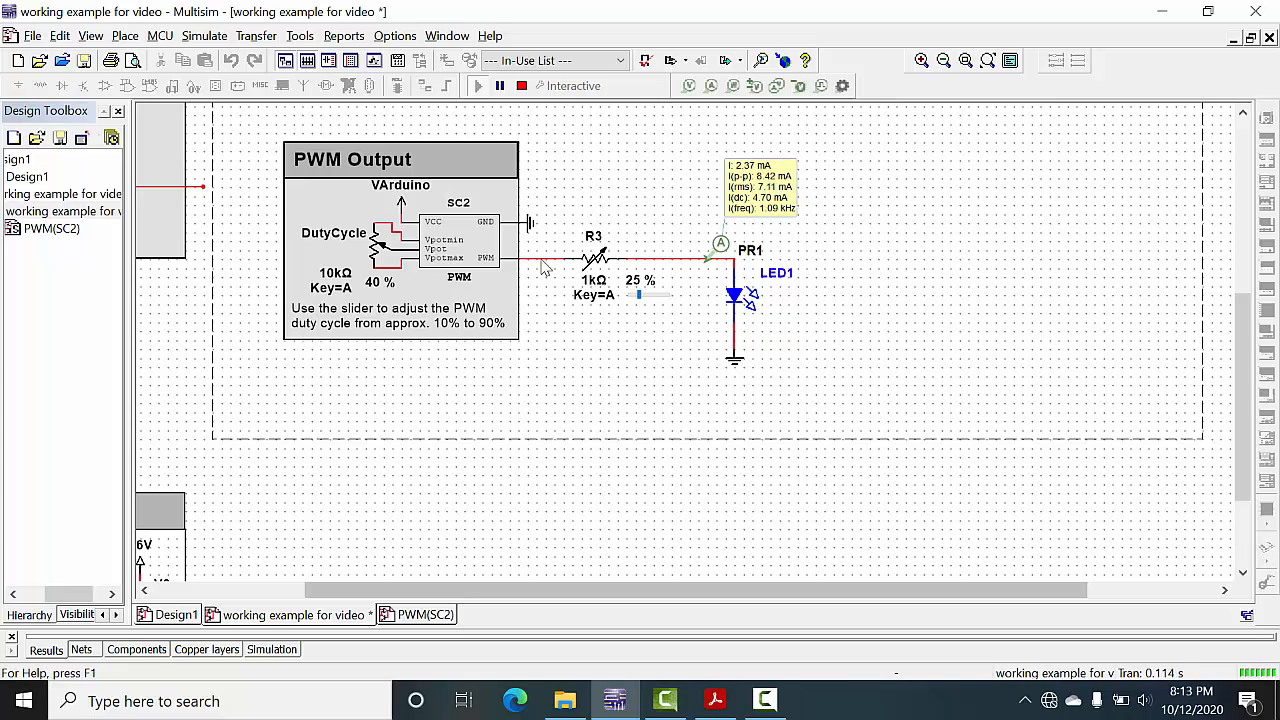
Raise the DutyCycle potentiometer to 95 % and stop the simulation
mouse_move(411, 287)
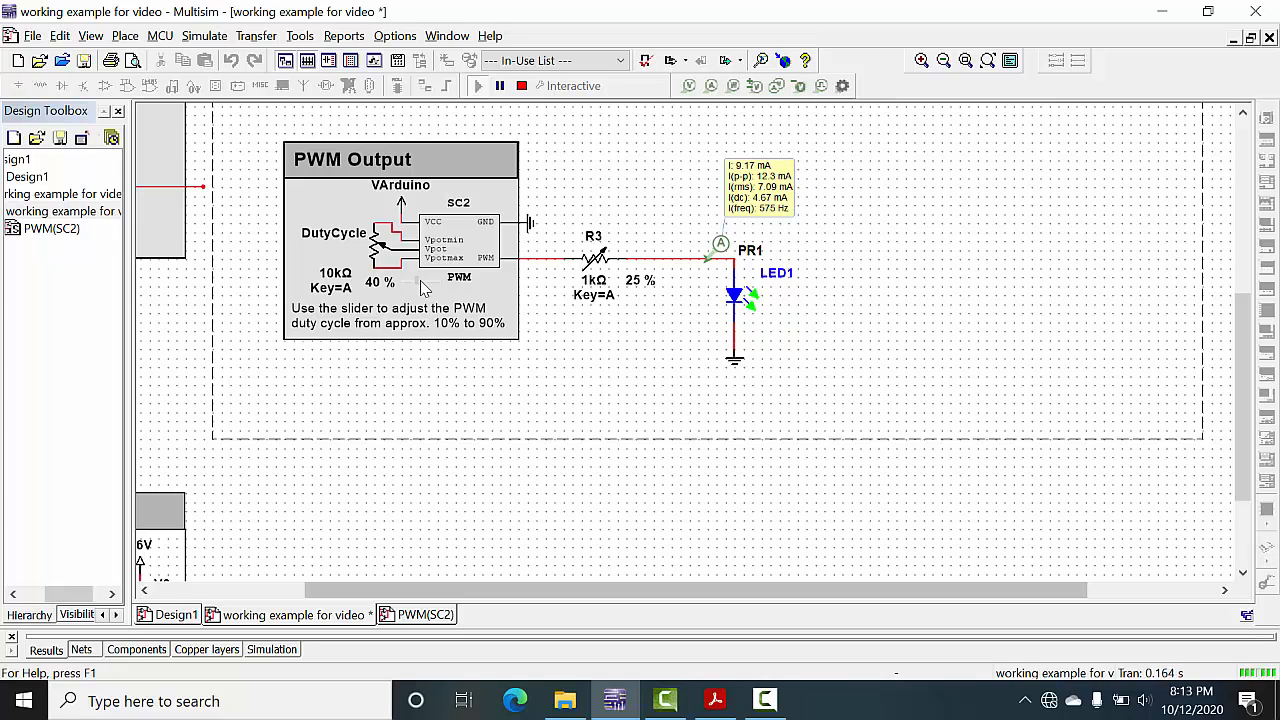
drag(423, 287, 443, 288)
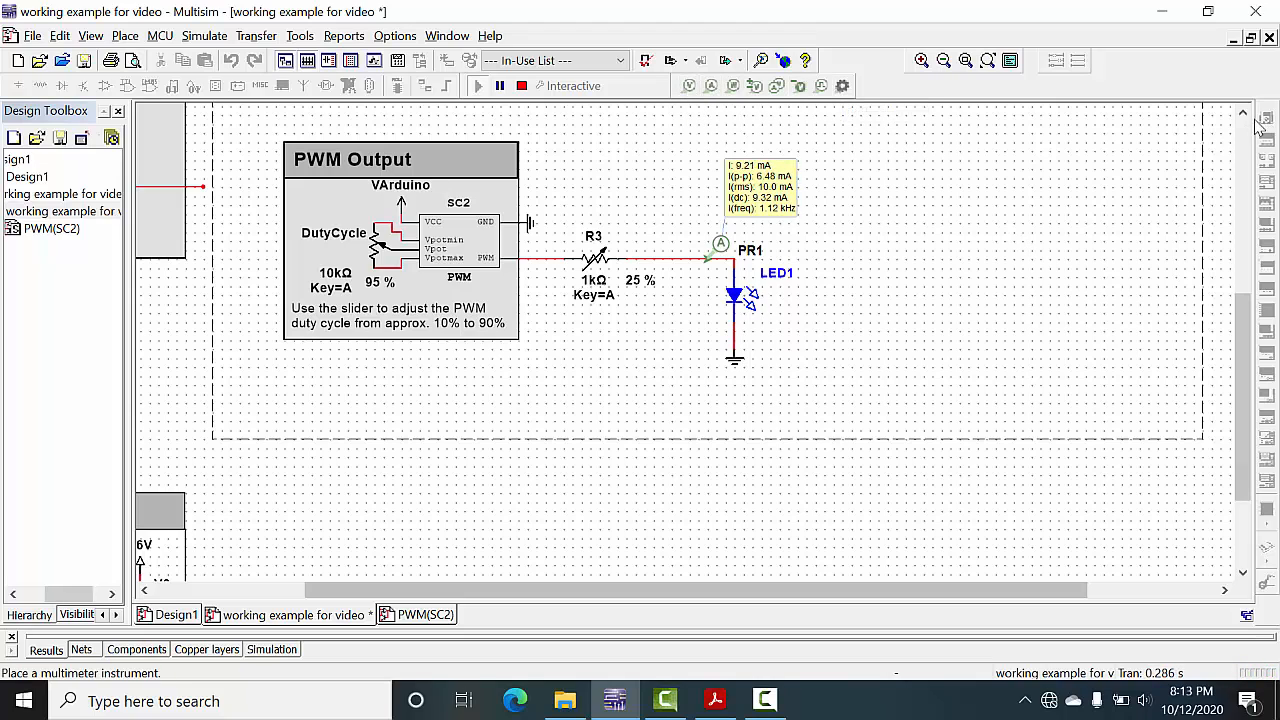
click(524, 87)
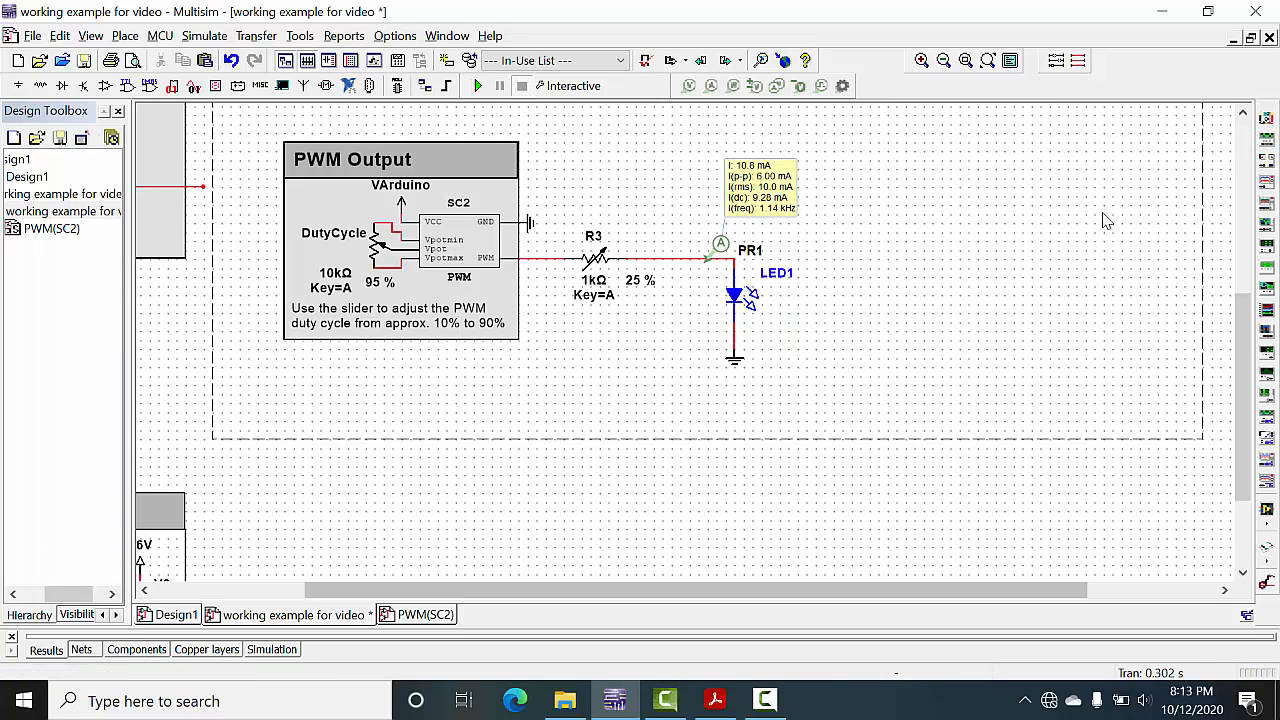
Place a multimeter on the schematic beside LED1 and open its instrument window next to the circuit
click(1266, 118)
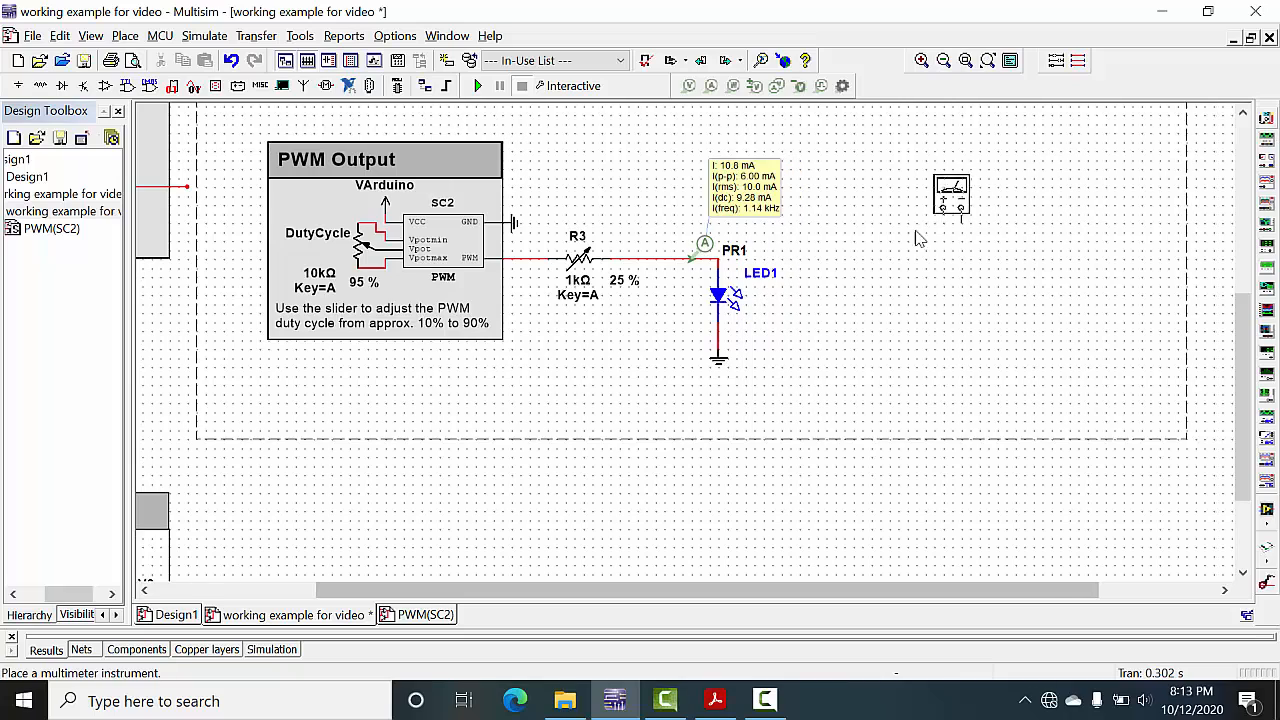
click(876, 250)
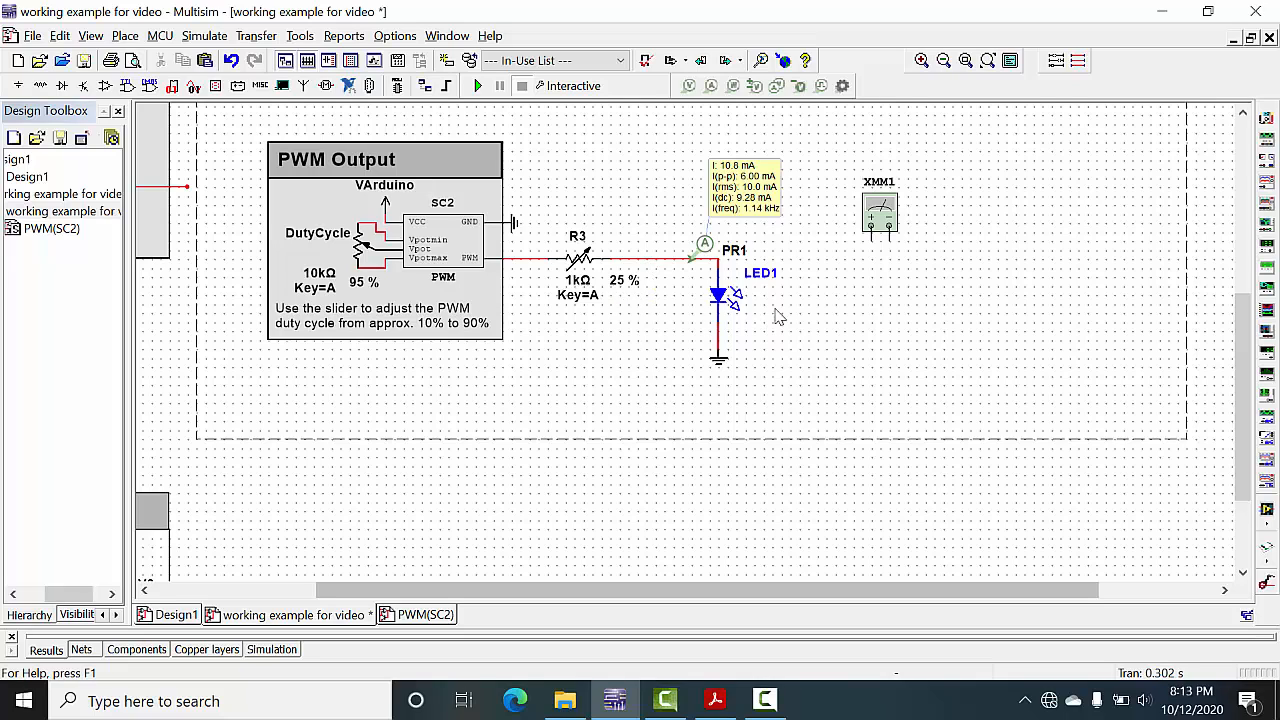
double_click(880, 215)
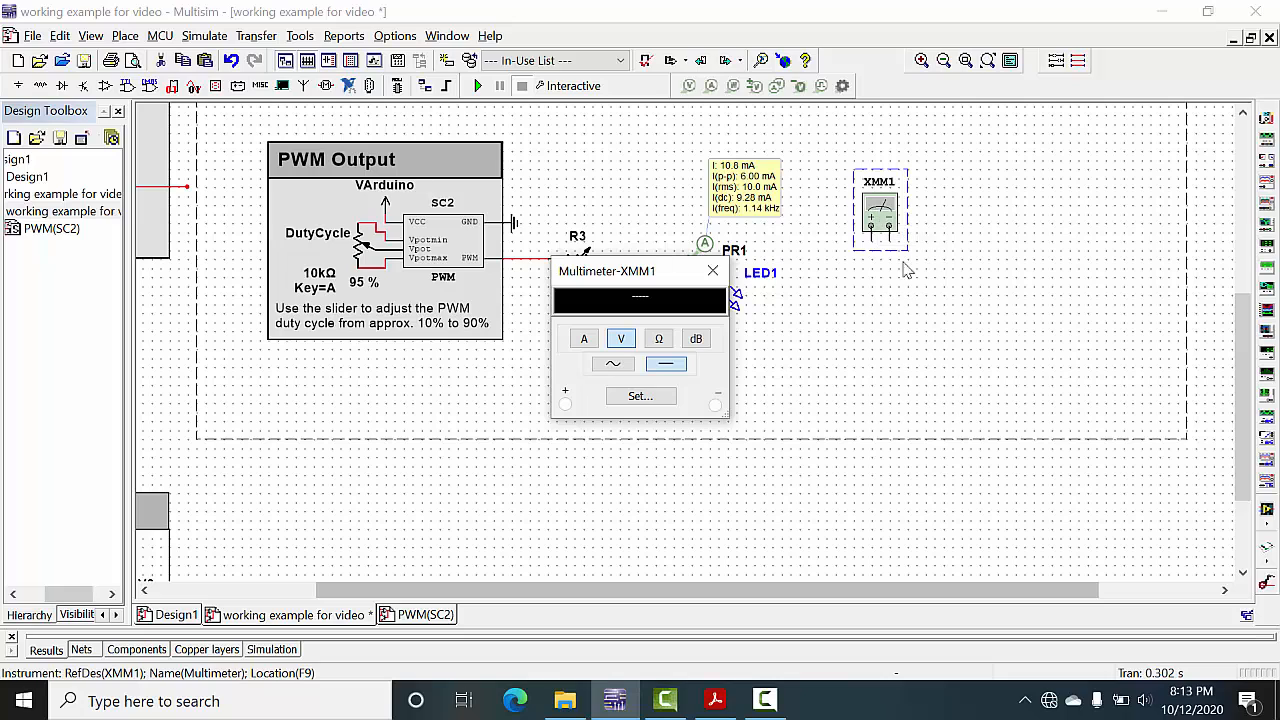
drag(665, 295, 928, 246)
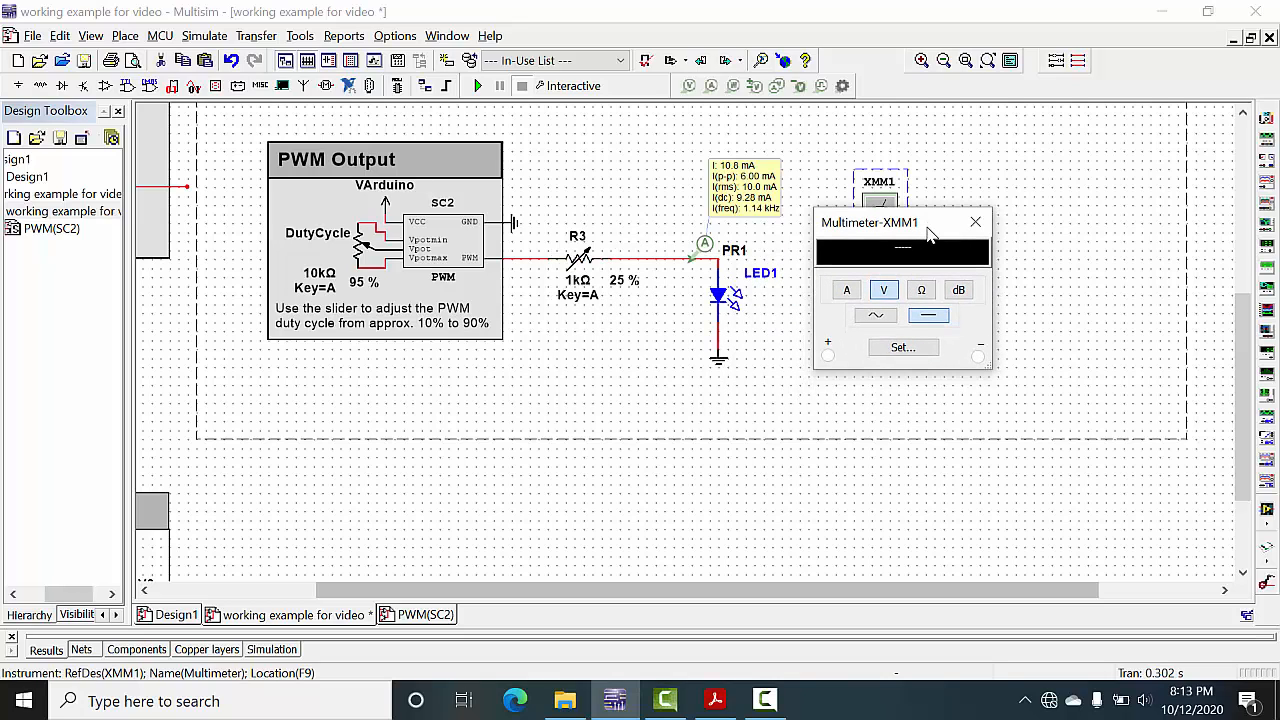
Switch the multimeter through its A, V, Ω and dB measurement modes and close its window
click(845, 298)
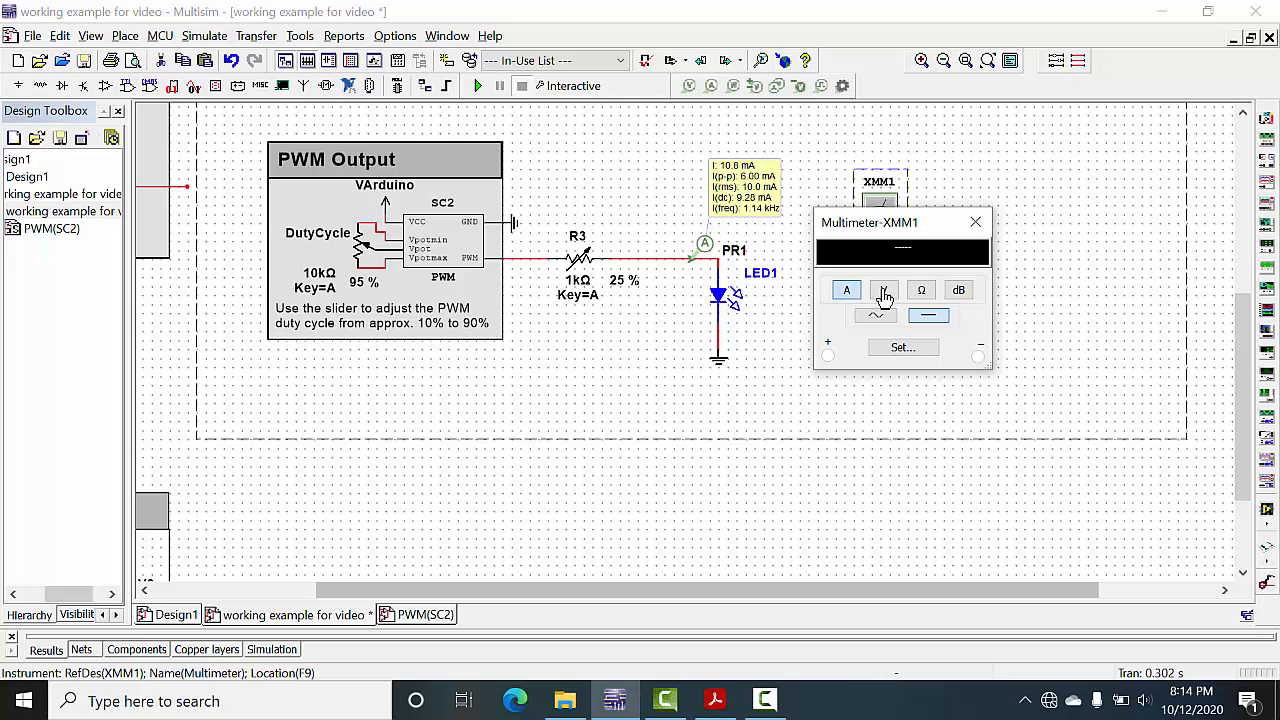
click(884, 292)
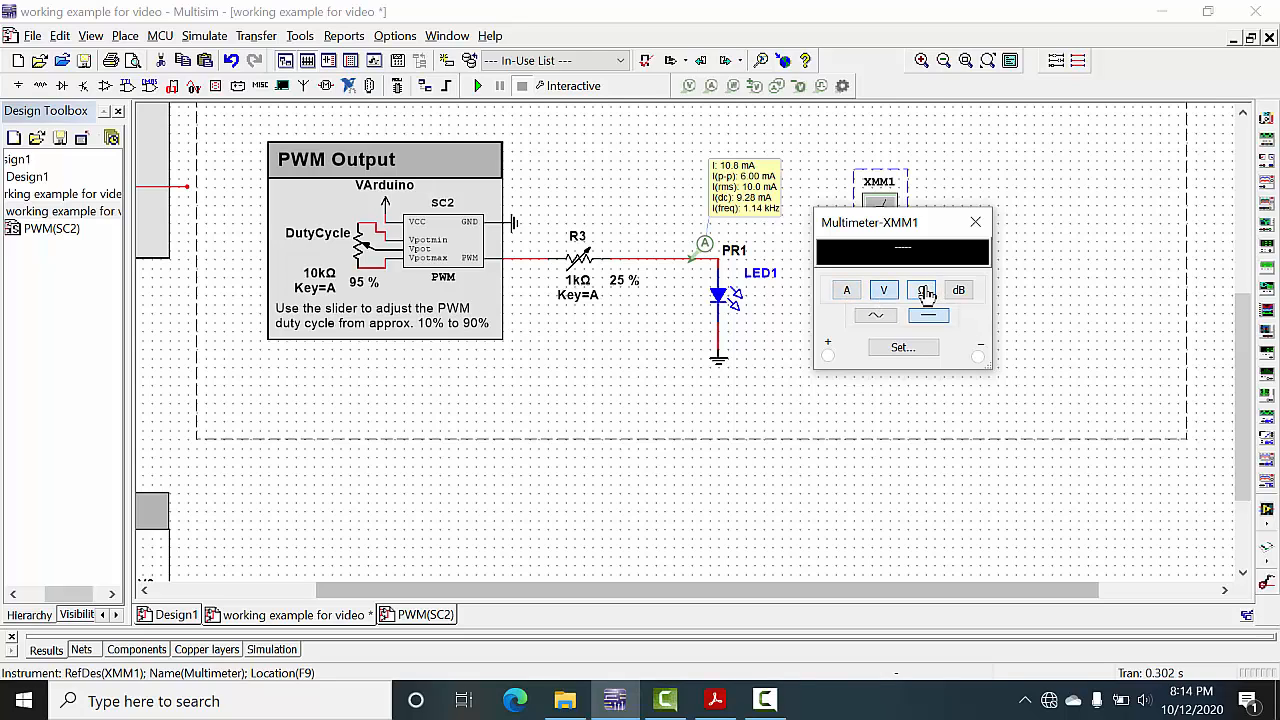
click(923, 291)
click(958, 291)
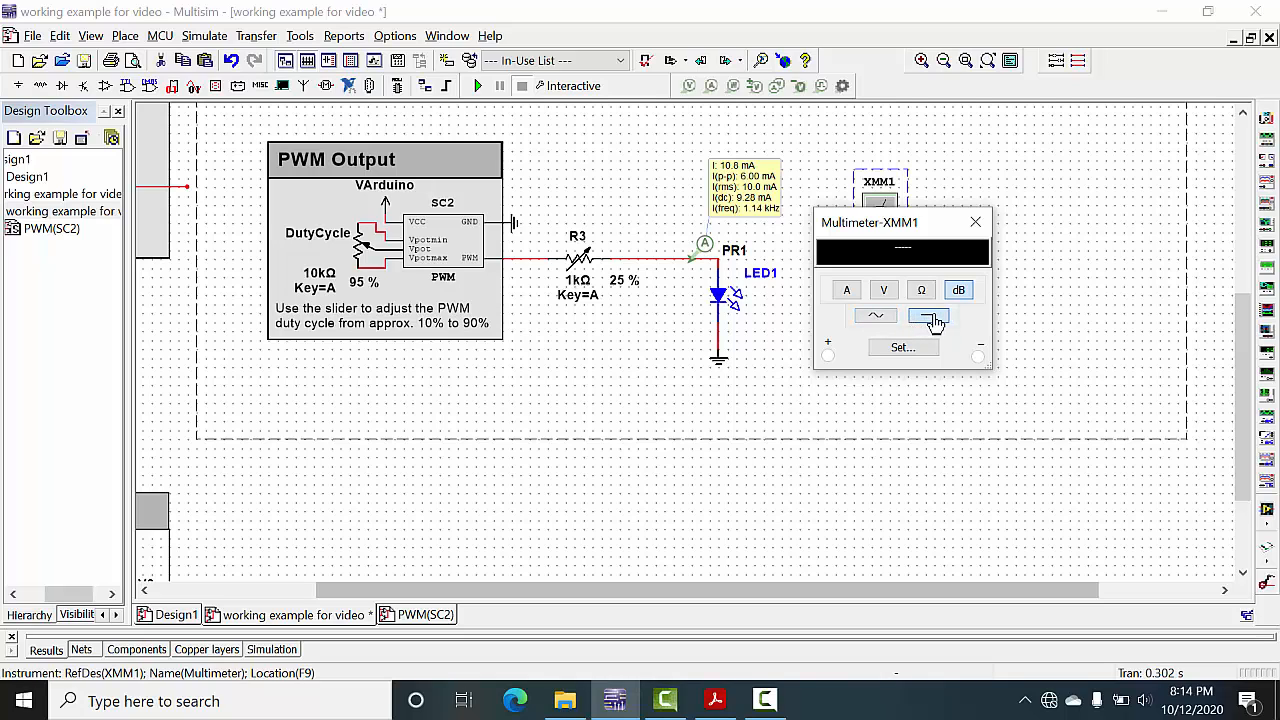
click(975, 222)
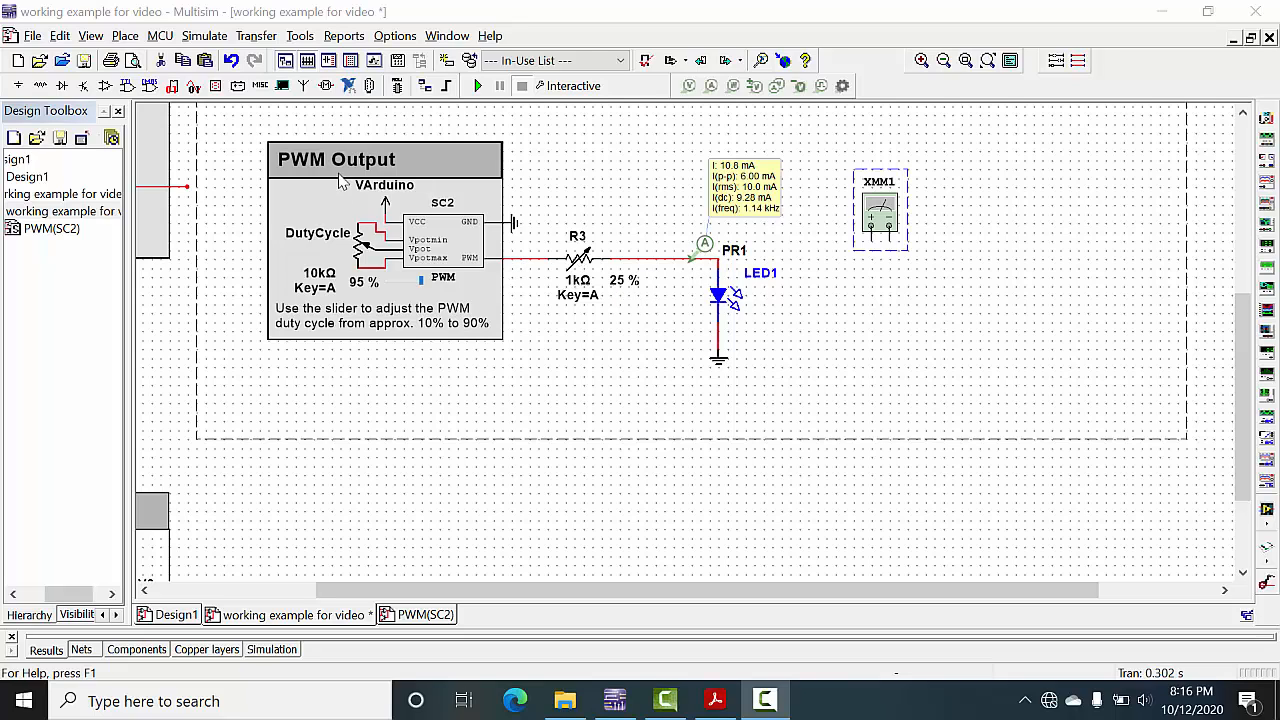
Delete multimeter XMM1 from the schematic
mouse_move(540, 268)
click(876, 220)
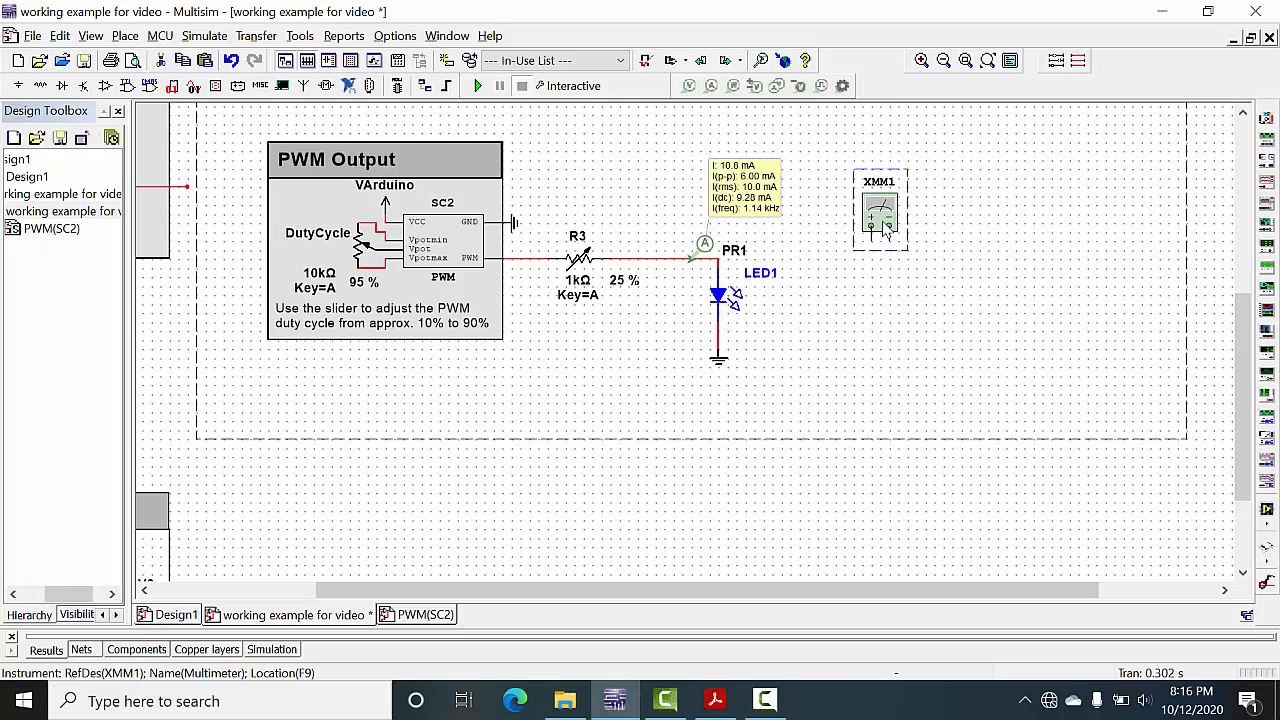
key(Delete)
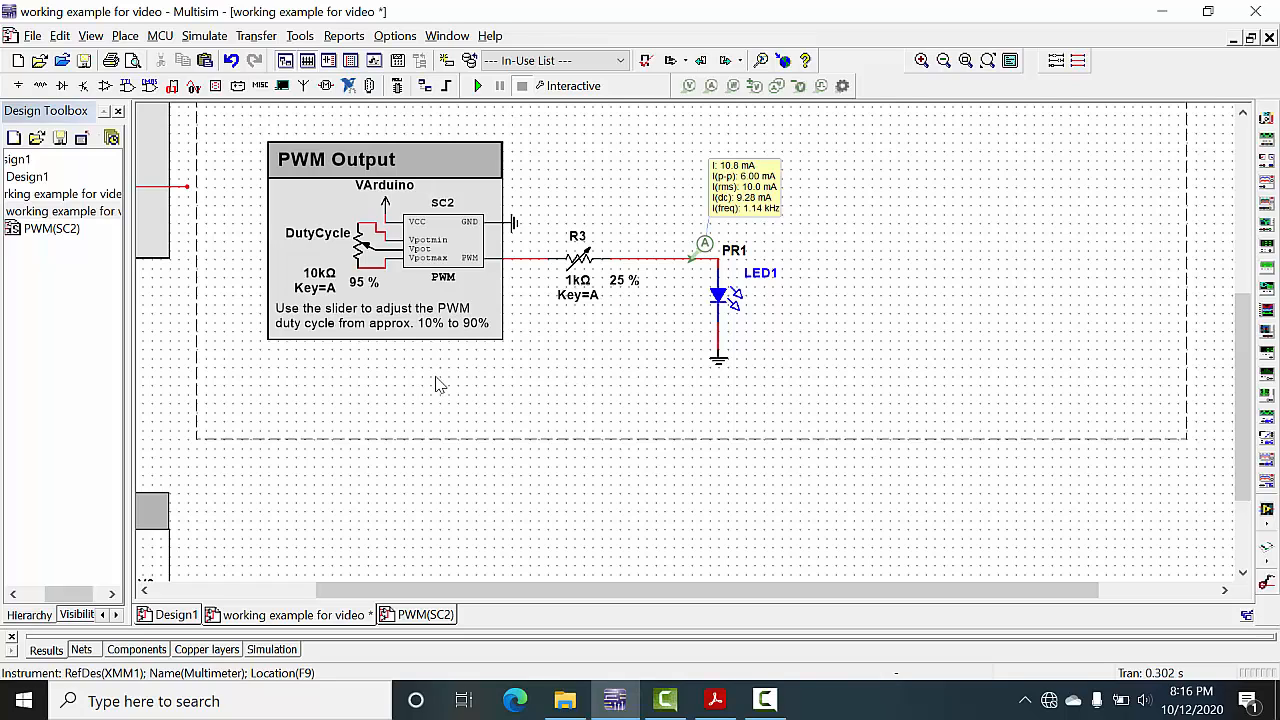
Delete LED1 and current probe PR1, keeping R3 and the ground symbol
click(721, 306)
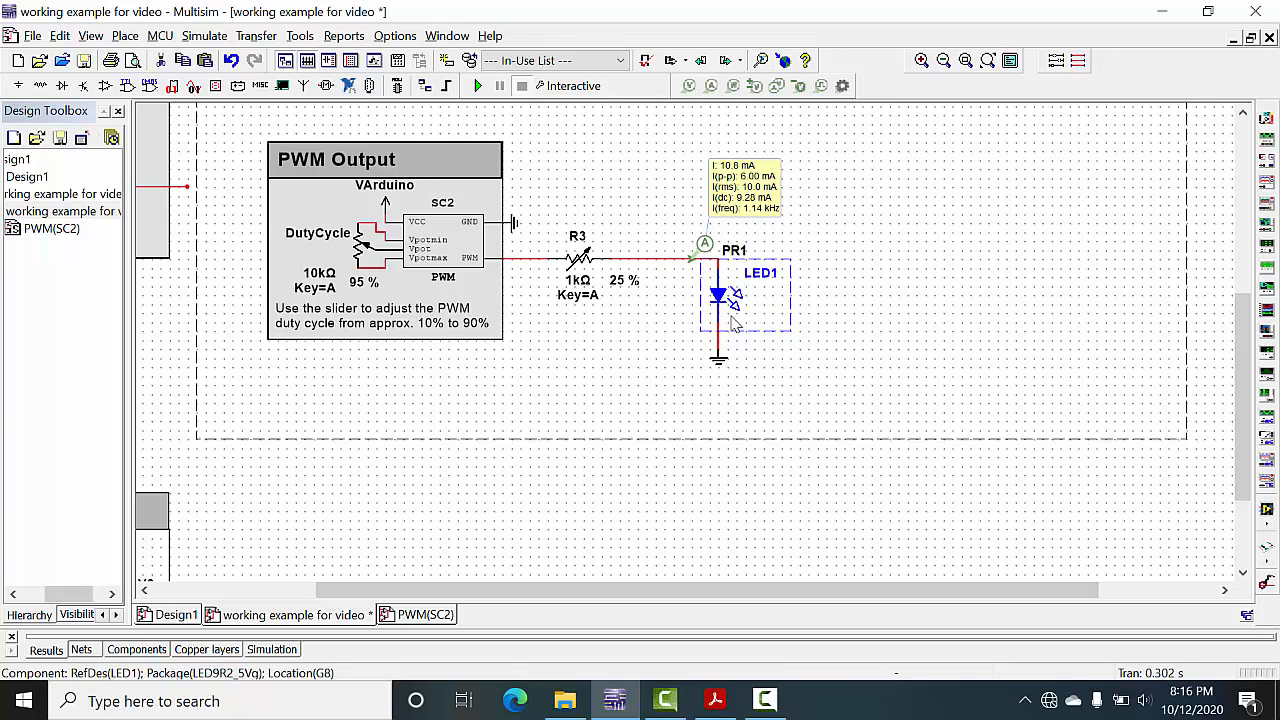
key(Delete)
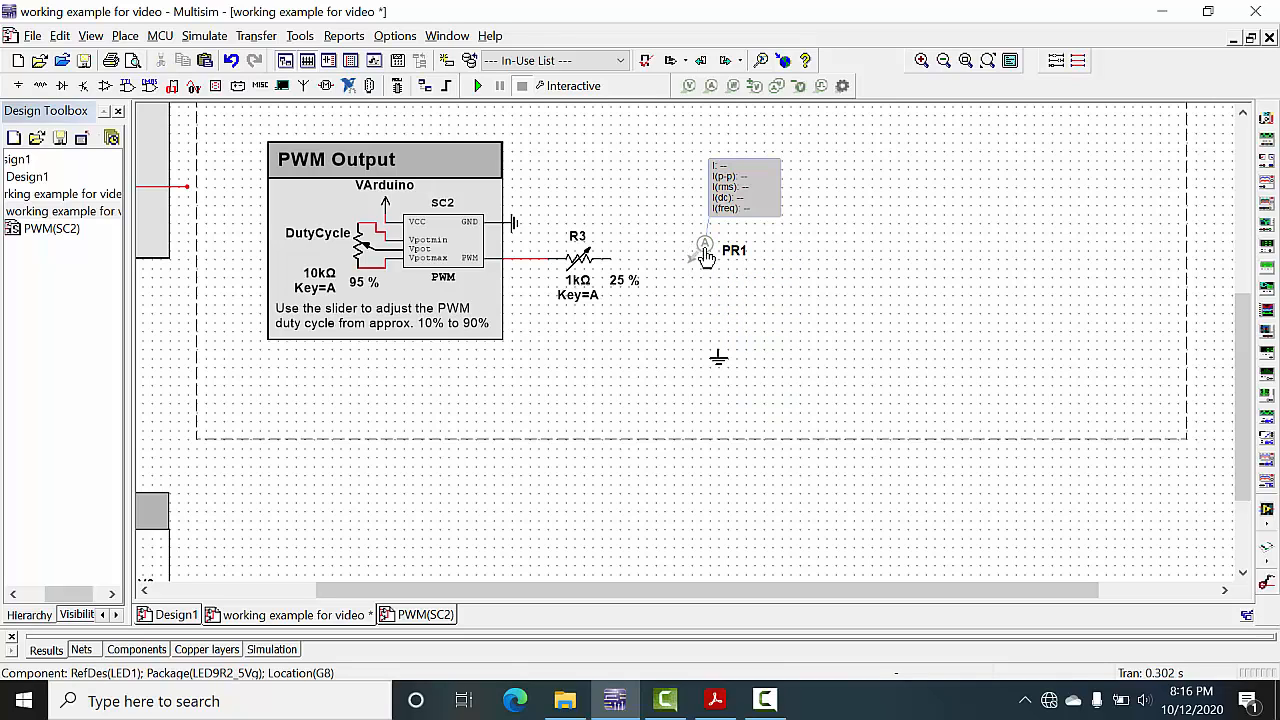
click(704, 252)
key(Delete)
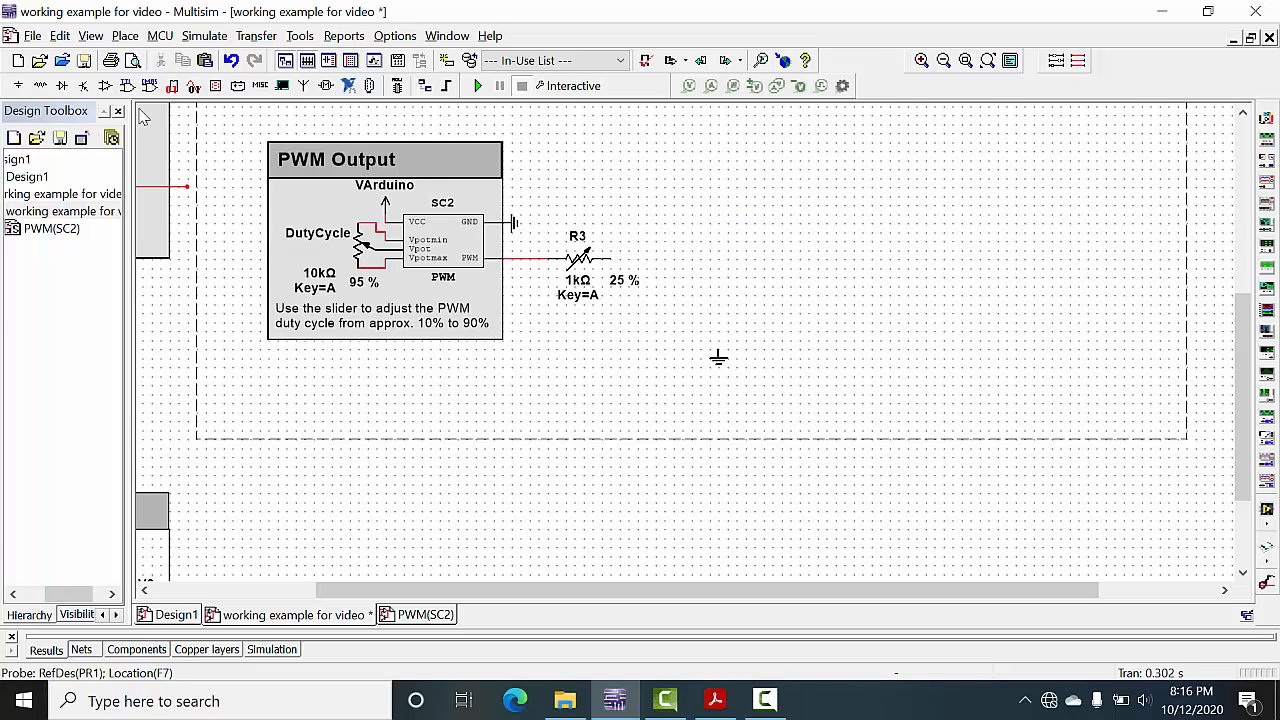
Start placing a component and search all groups of the Master Database for "lamp"
click(125, 36)
click(134, 63)
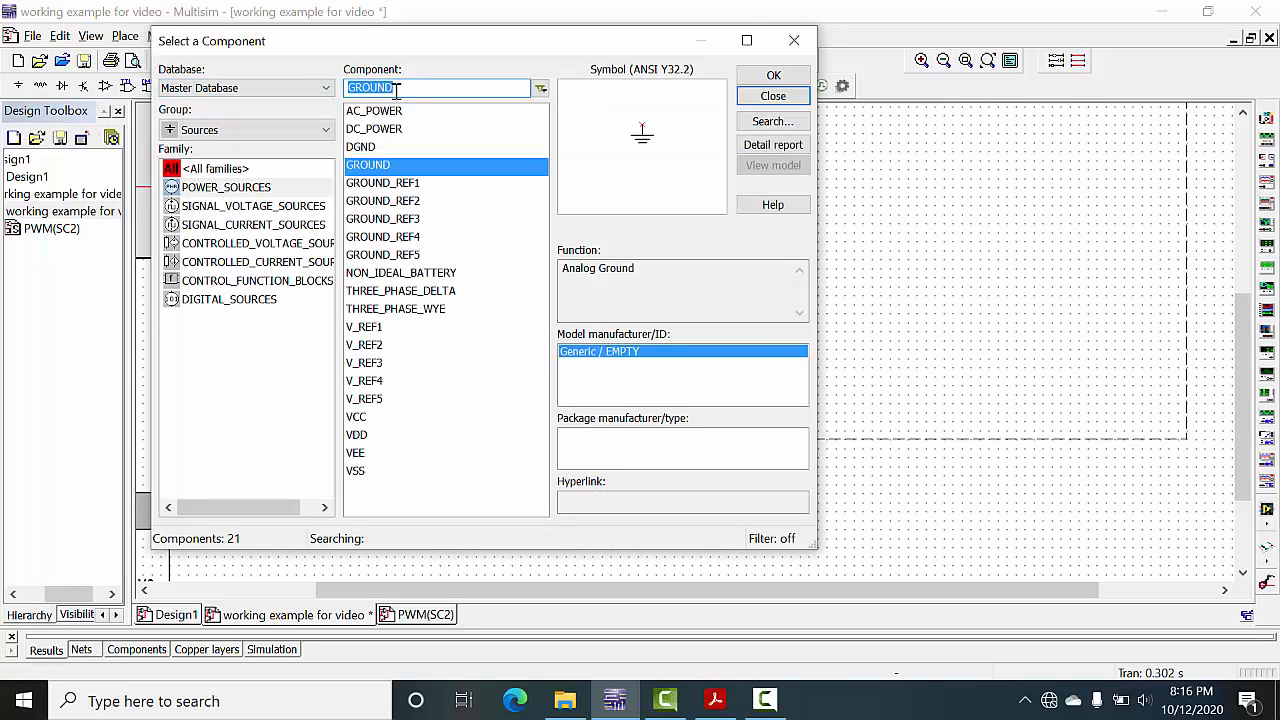
text(lamp)
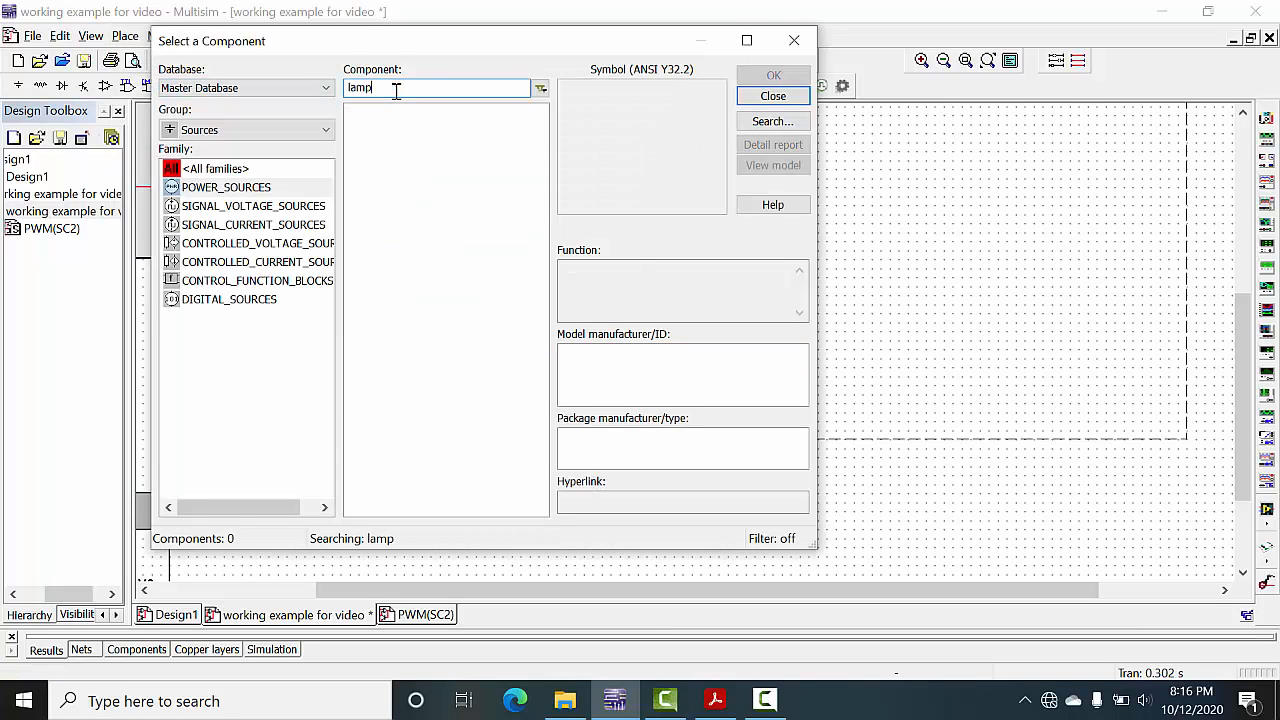
click(243, 129)
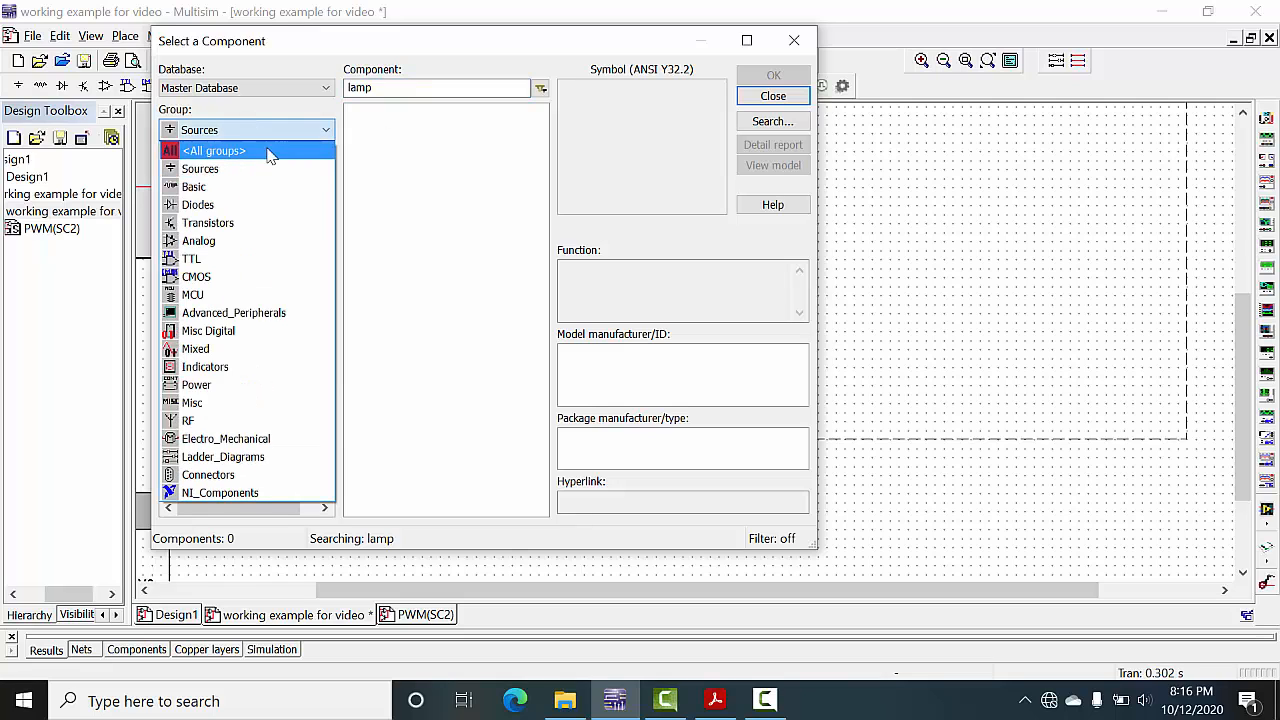
click(269, 152)
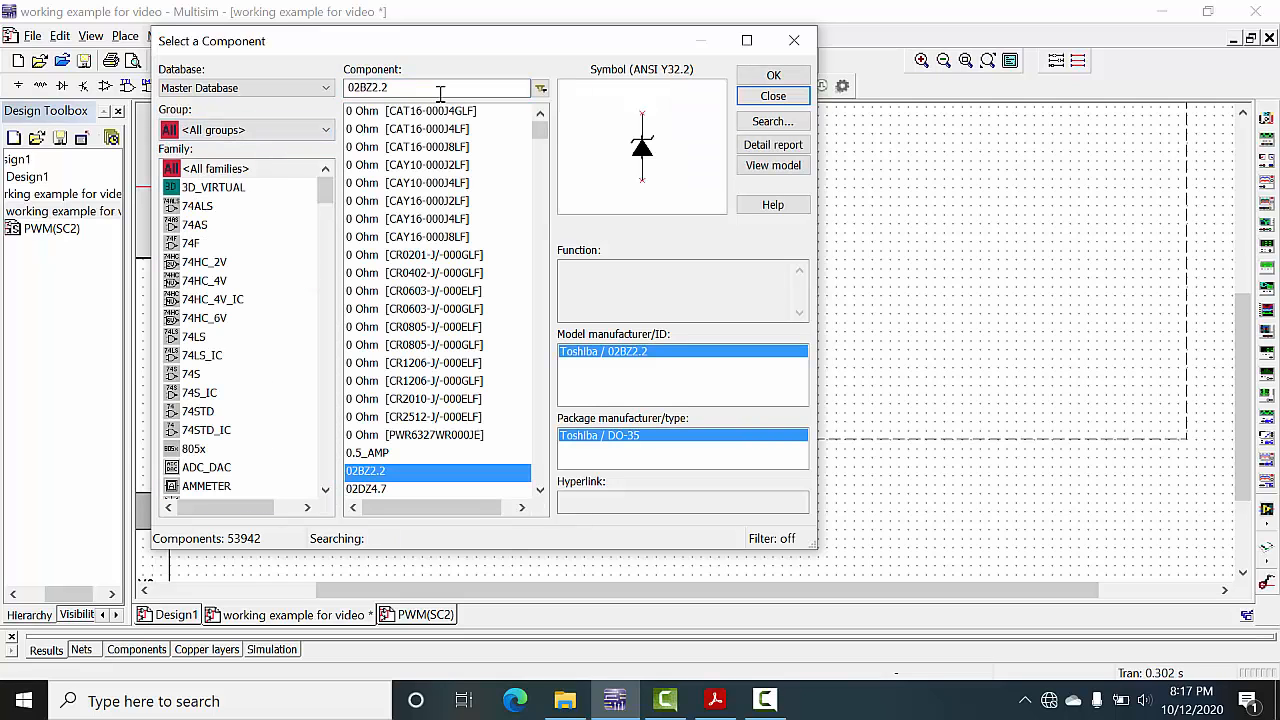
double_click(440, 90)
click(440, 90)
double_click(440, 90)
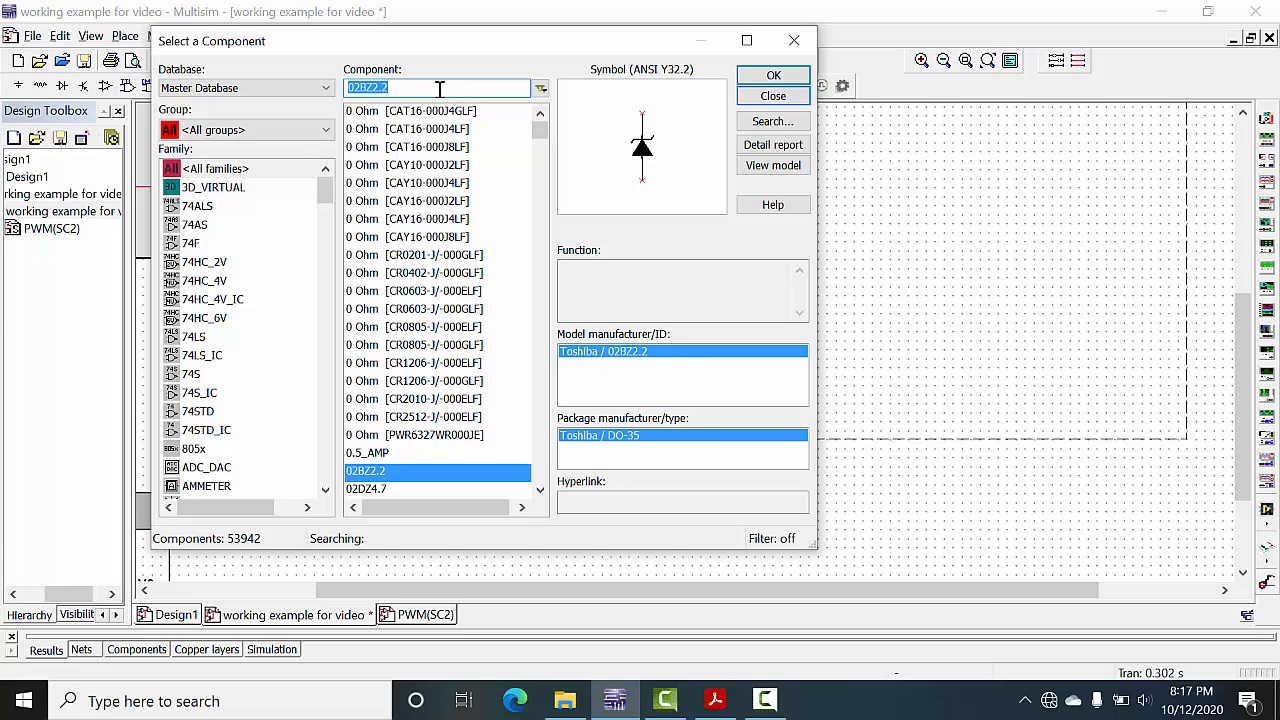
text(lamp)
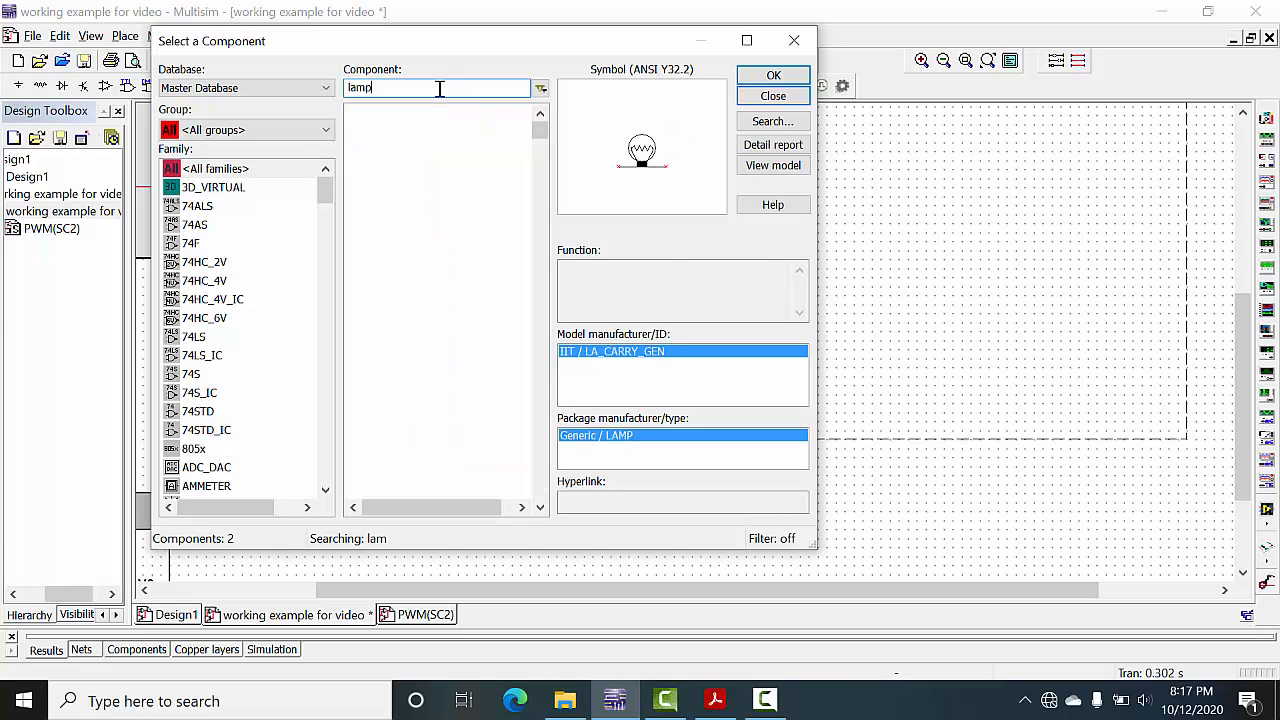
Place a LAMP_VIRTUAL component between R3 and the open area above the ground symbol
click(450, 129)
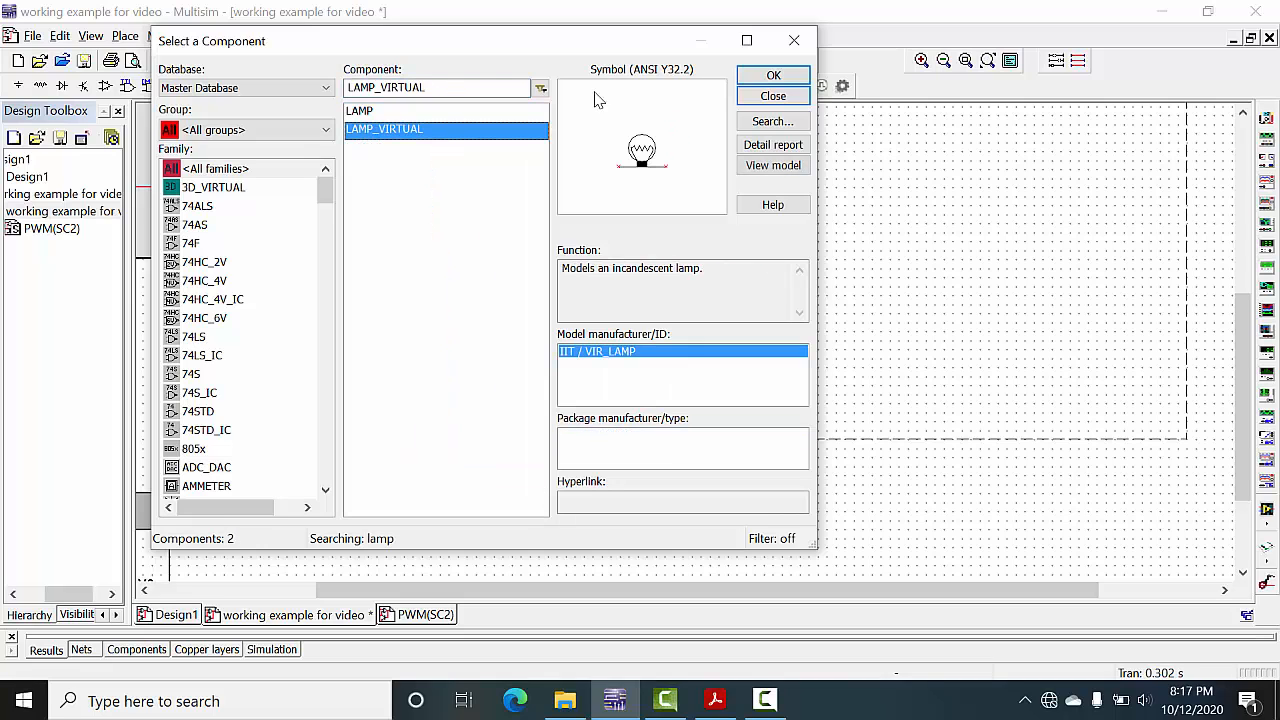
click(772, 77)
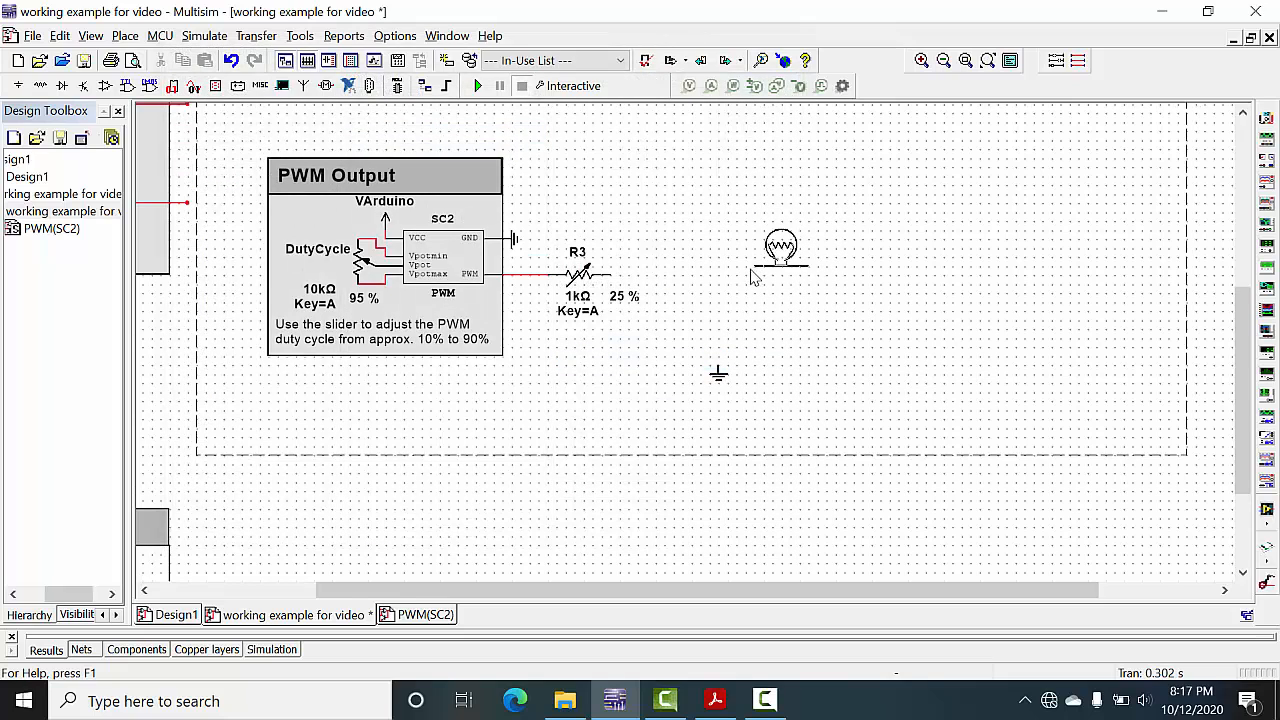
click(725, 283)
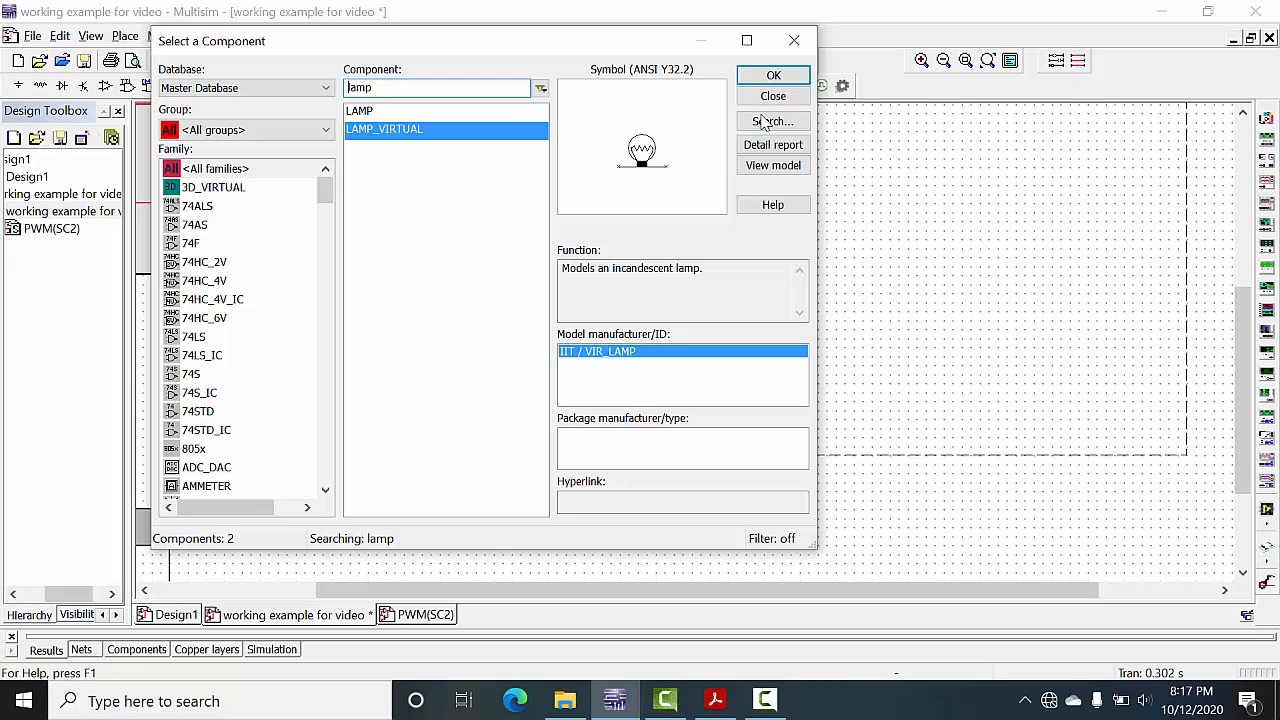
Find the 2N7000 MOSFET in all component groups and place it below R3, beside the ground symbol
click(277, 135)
click(400, 92)
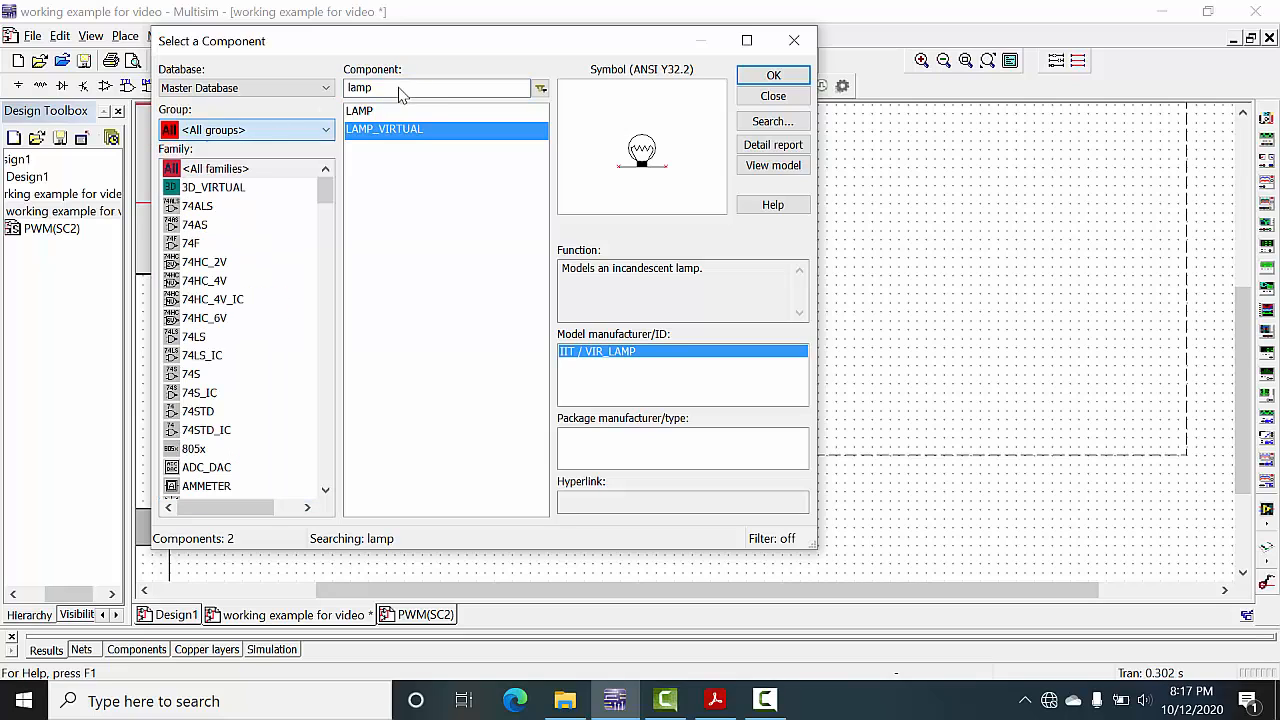
click(400, 88)
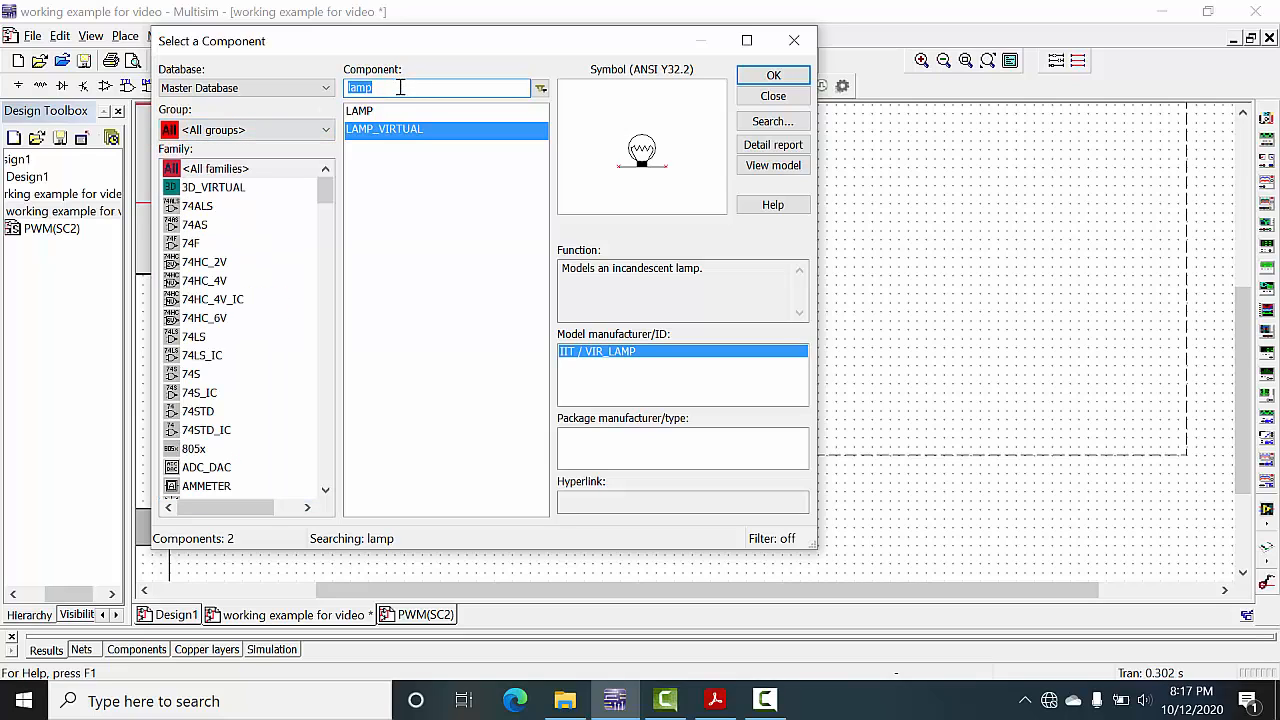
text(2N7)
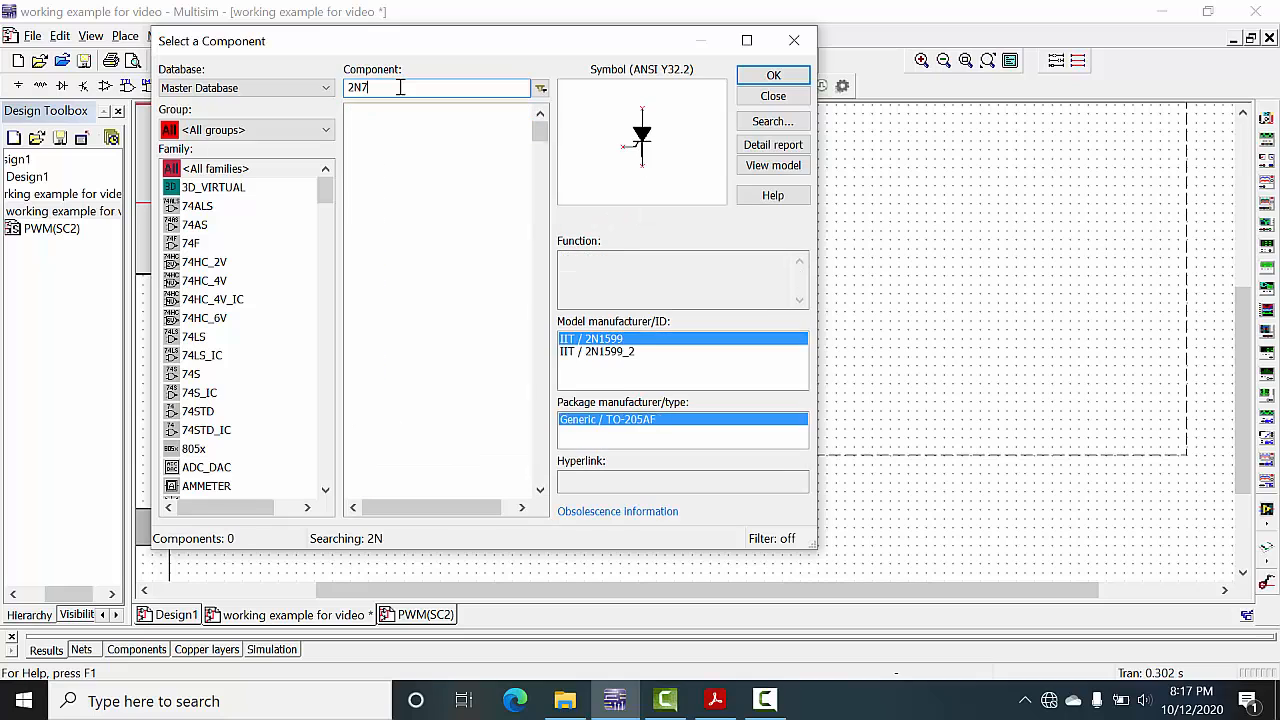
text(000)
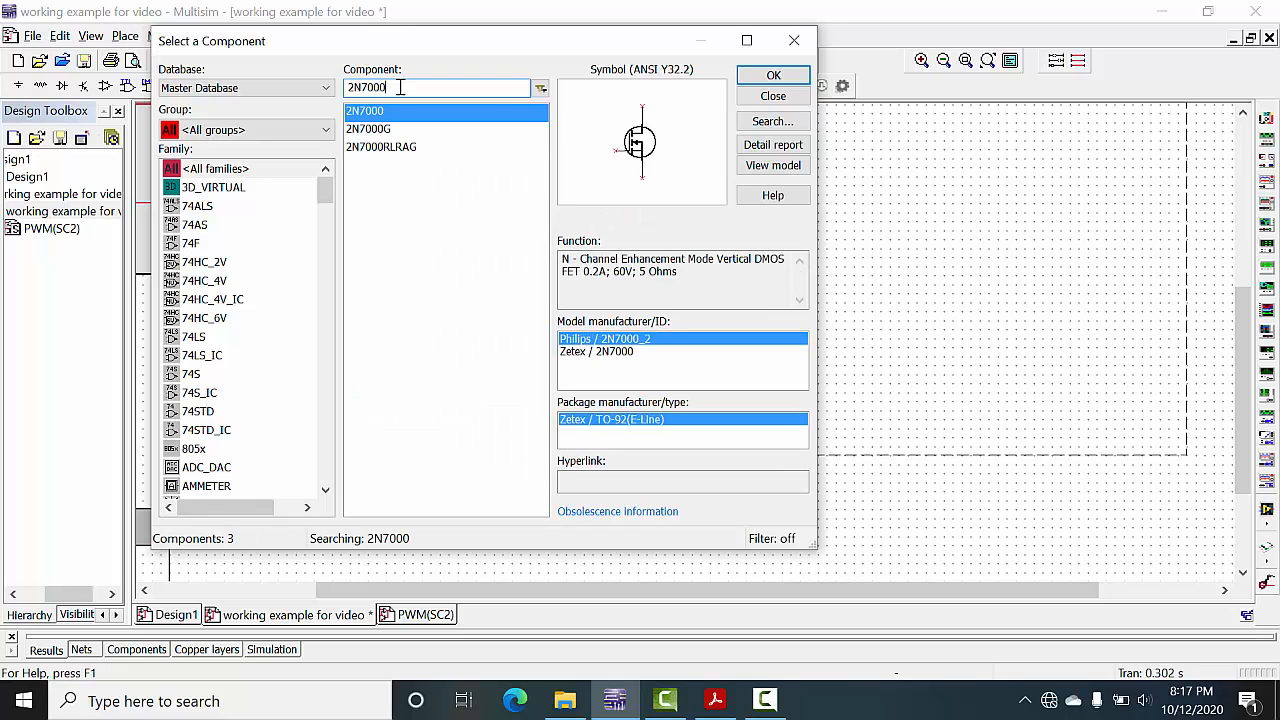
click(773, 76)
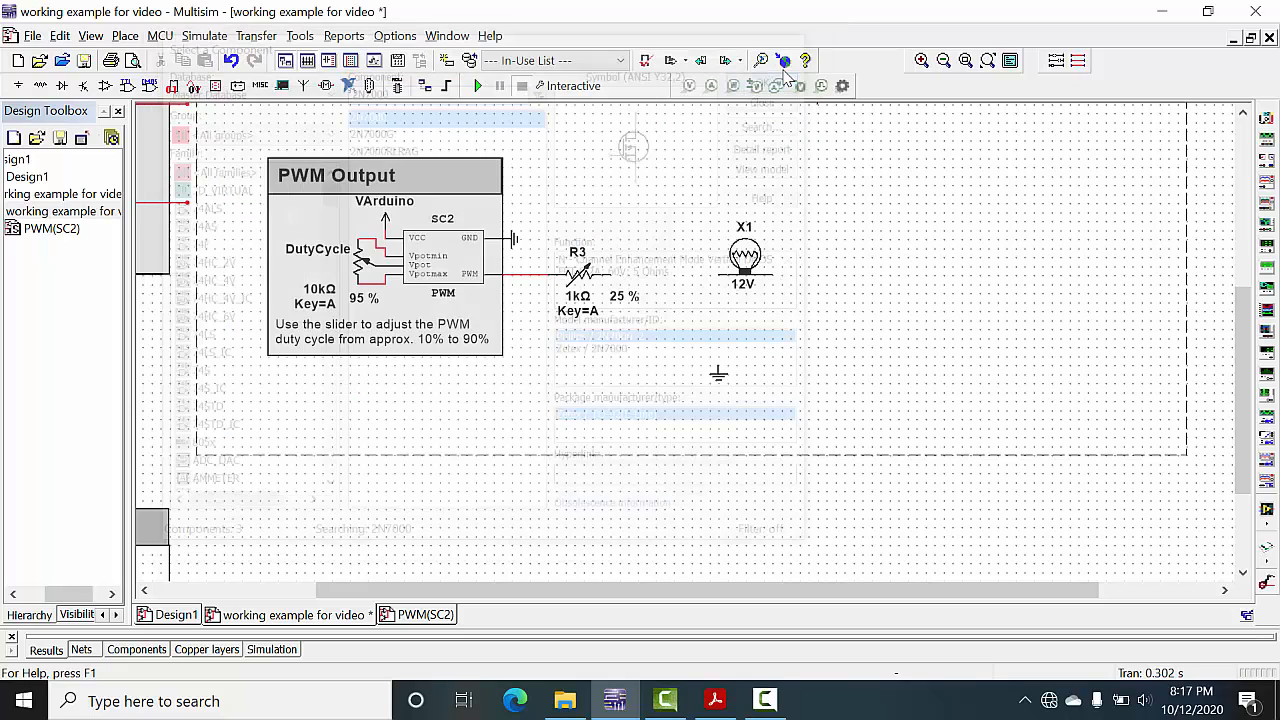
click(630, 378)
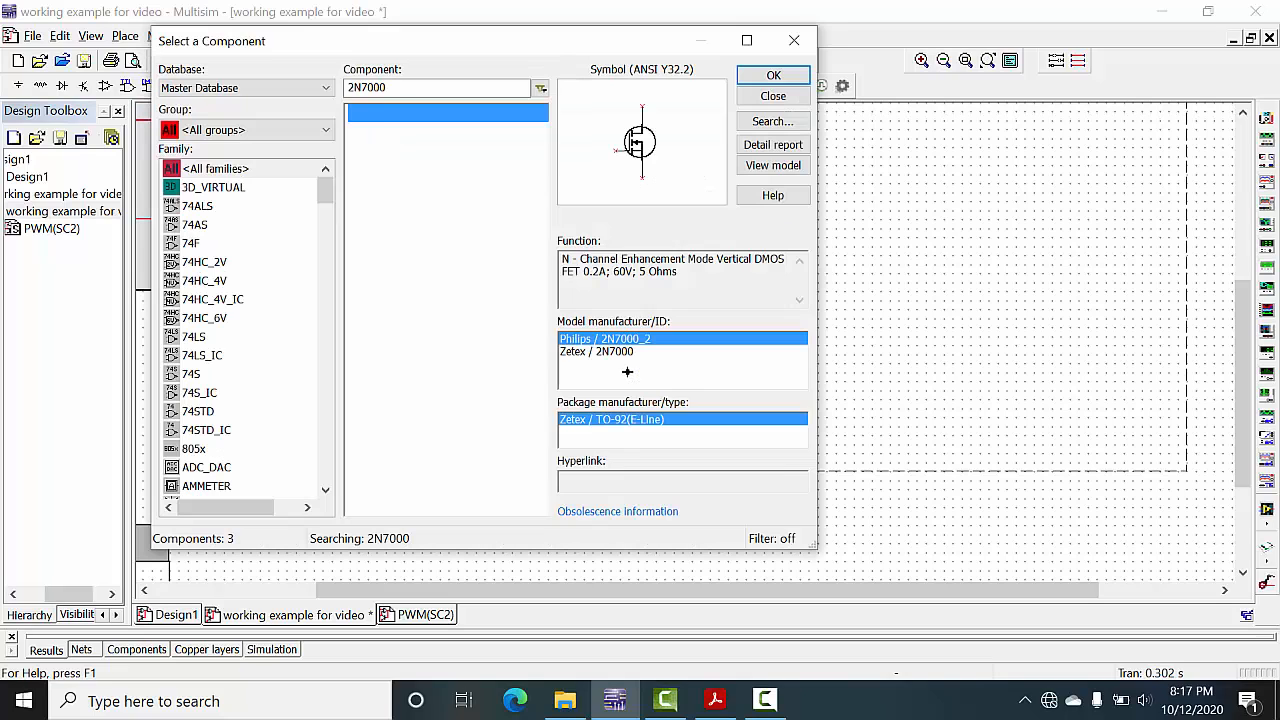
Find the 1N4001 diode in all component groups and place a 1N4001G below the lamp, beside the ground symbol
double_click(392, 87)
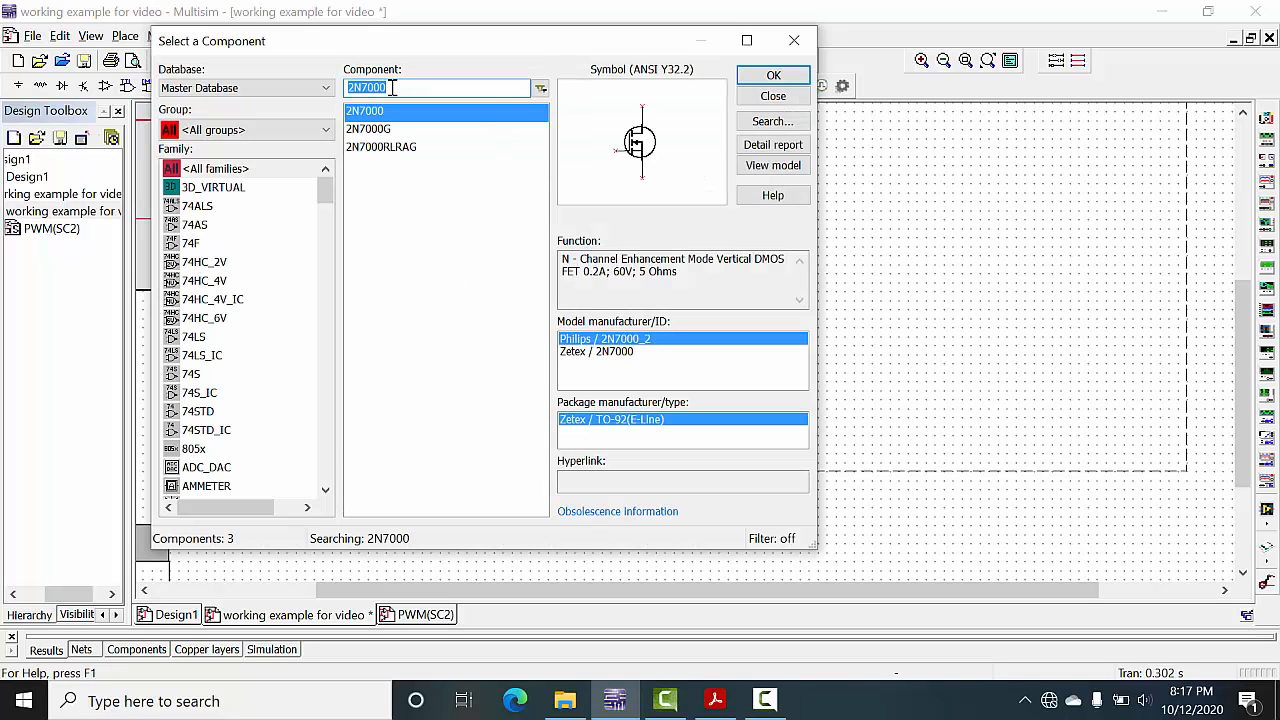
text(1N)
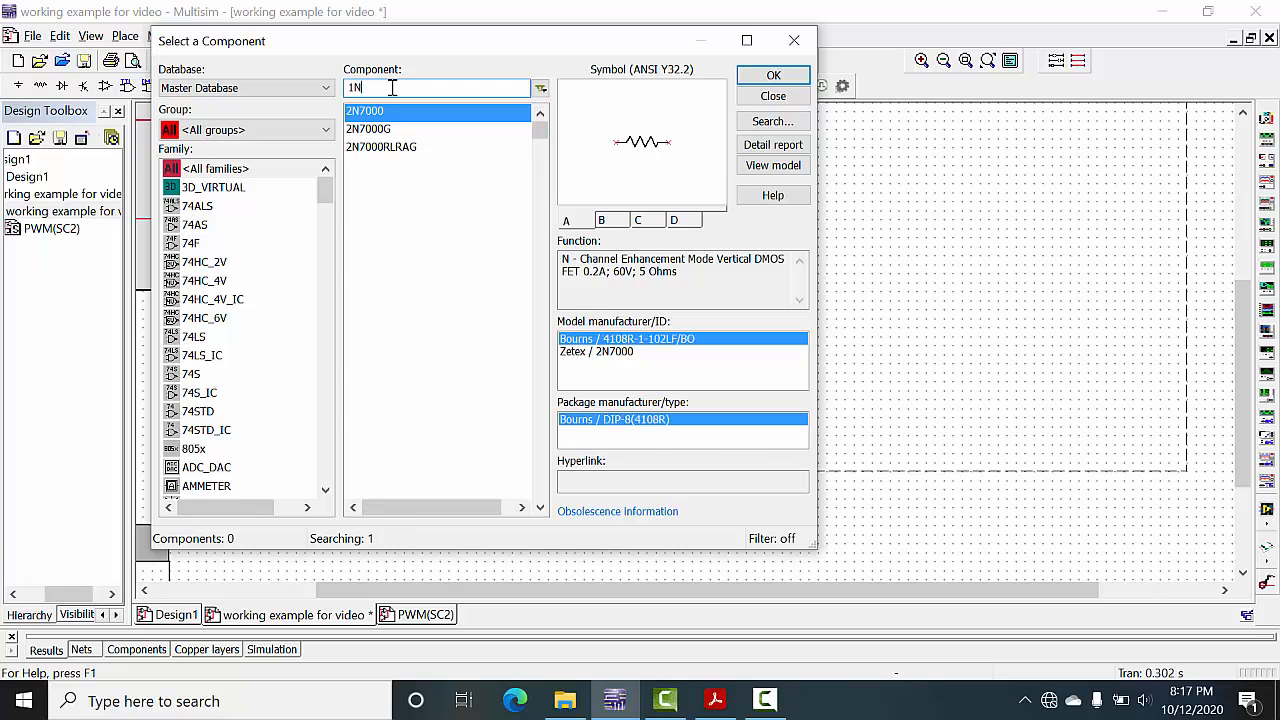
text(4001)
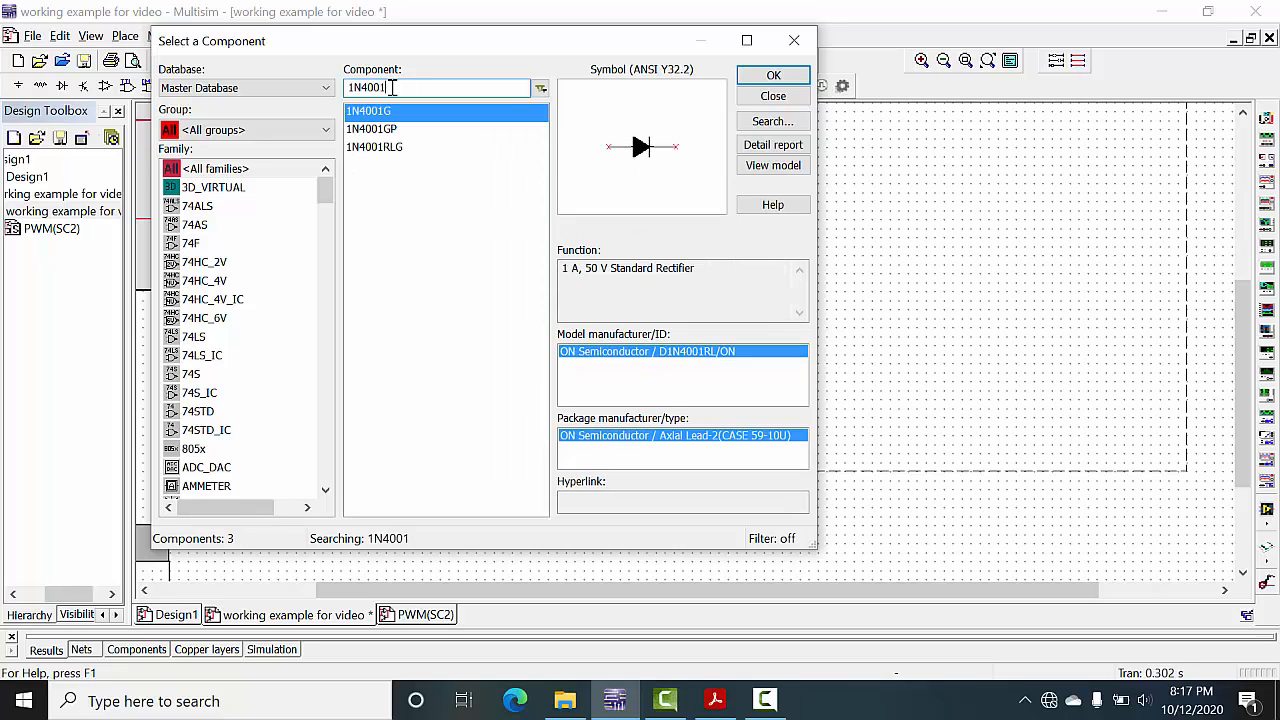
click(768, 78)
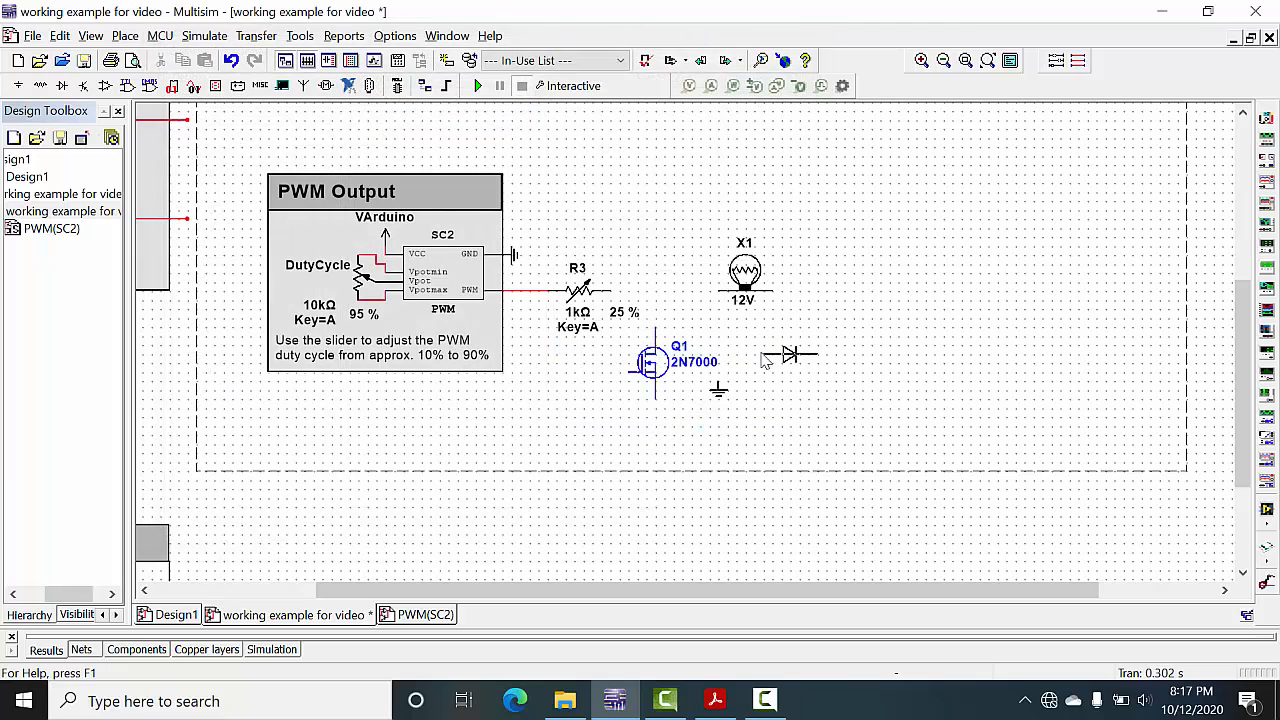
click(780, 348)
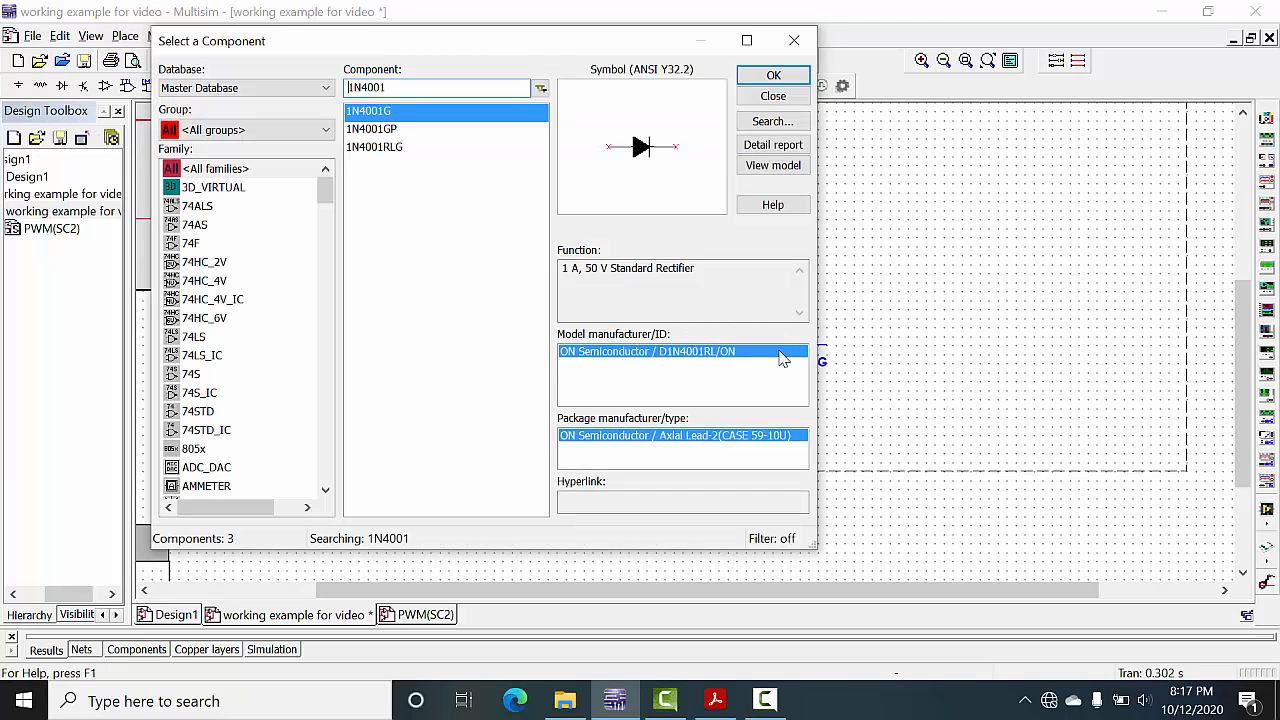
click(775, 97)
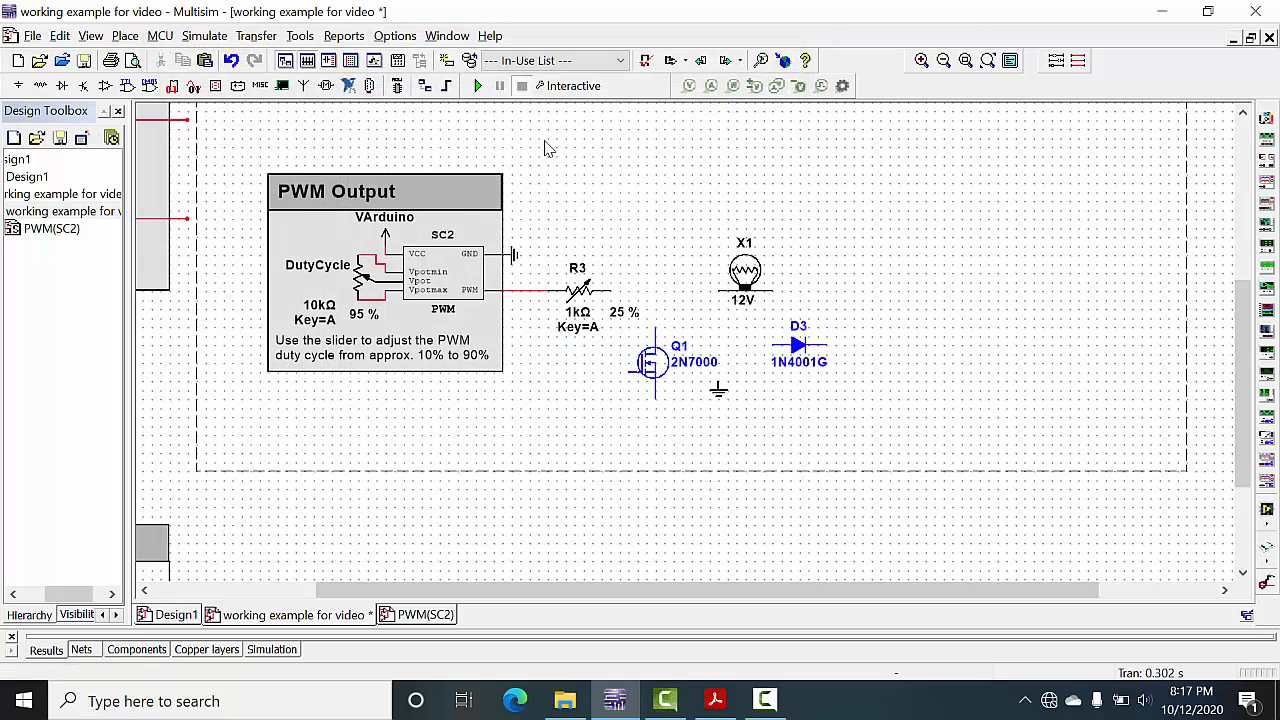
Place a VDD supply from the POWER_SOURCES family of the Sources group in the open area above the MOSFET
click(125, 36)
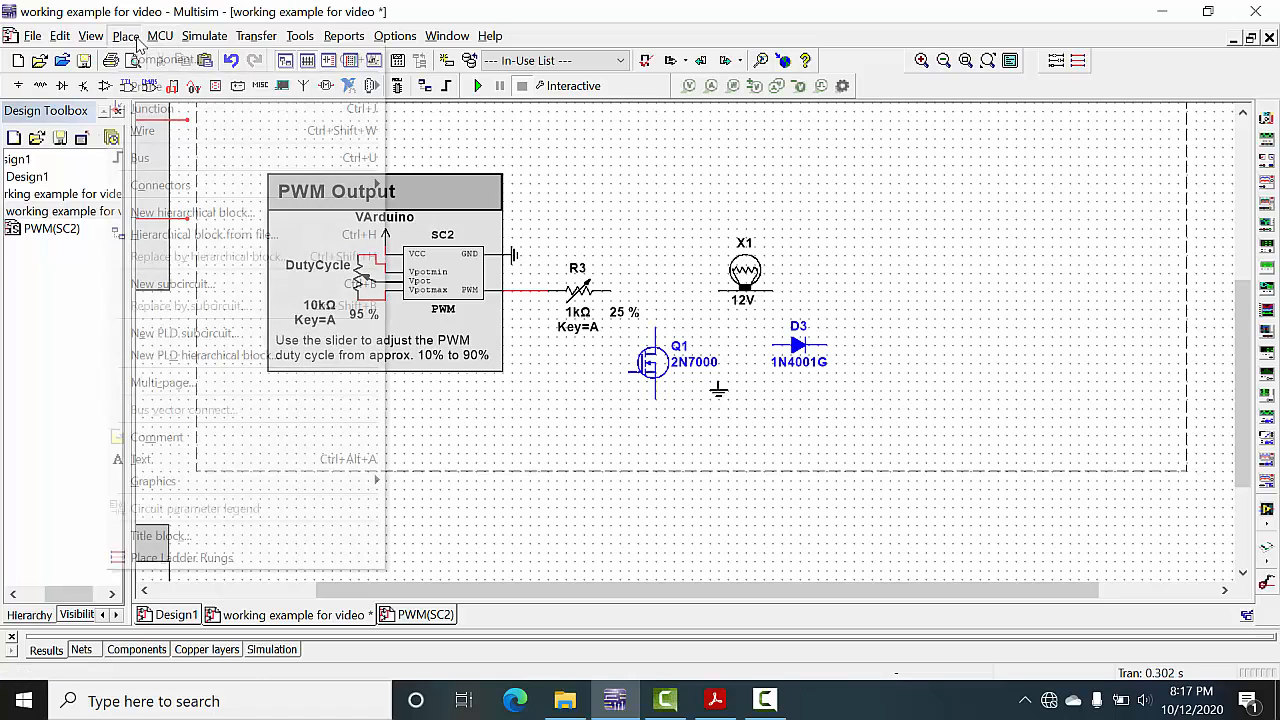
click(140, 58)
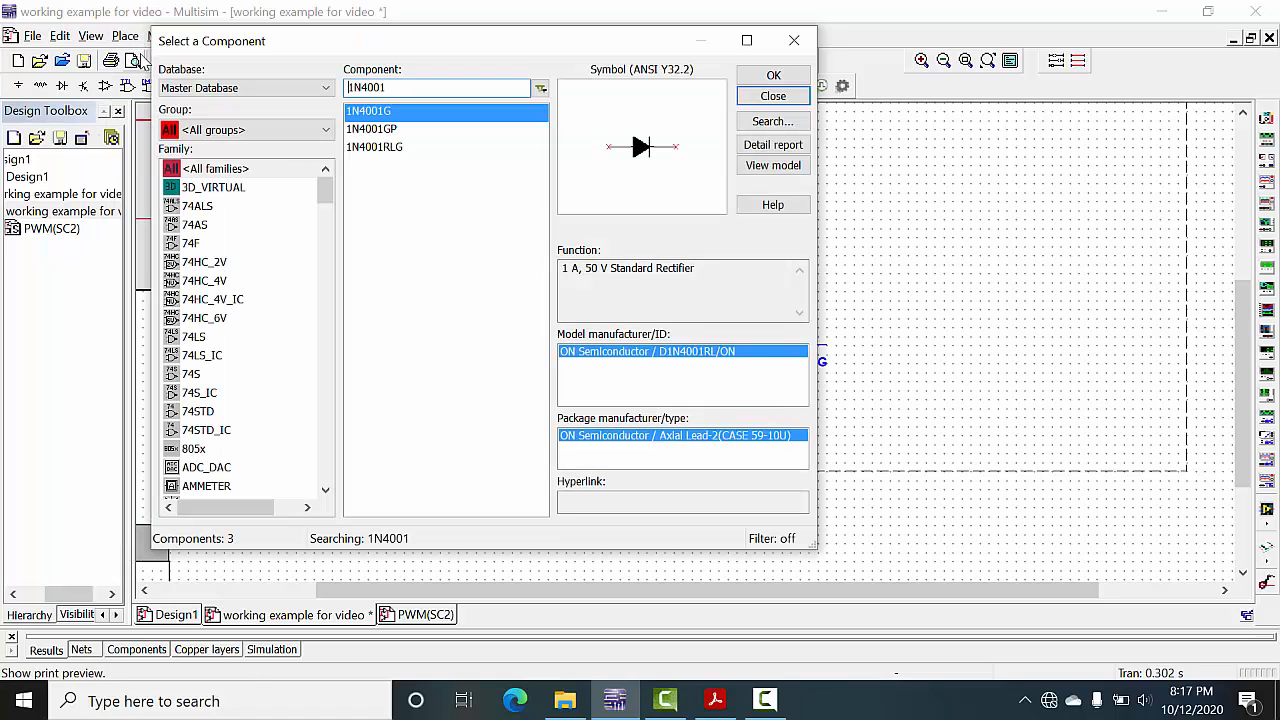
click(288, 131)
click(288, 167)
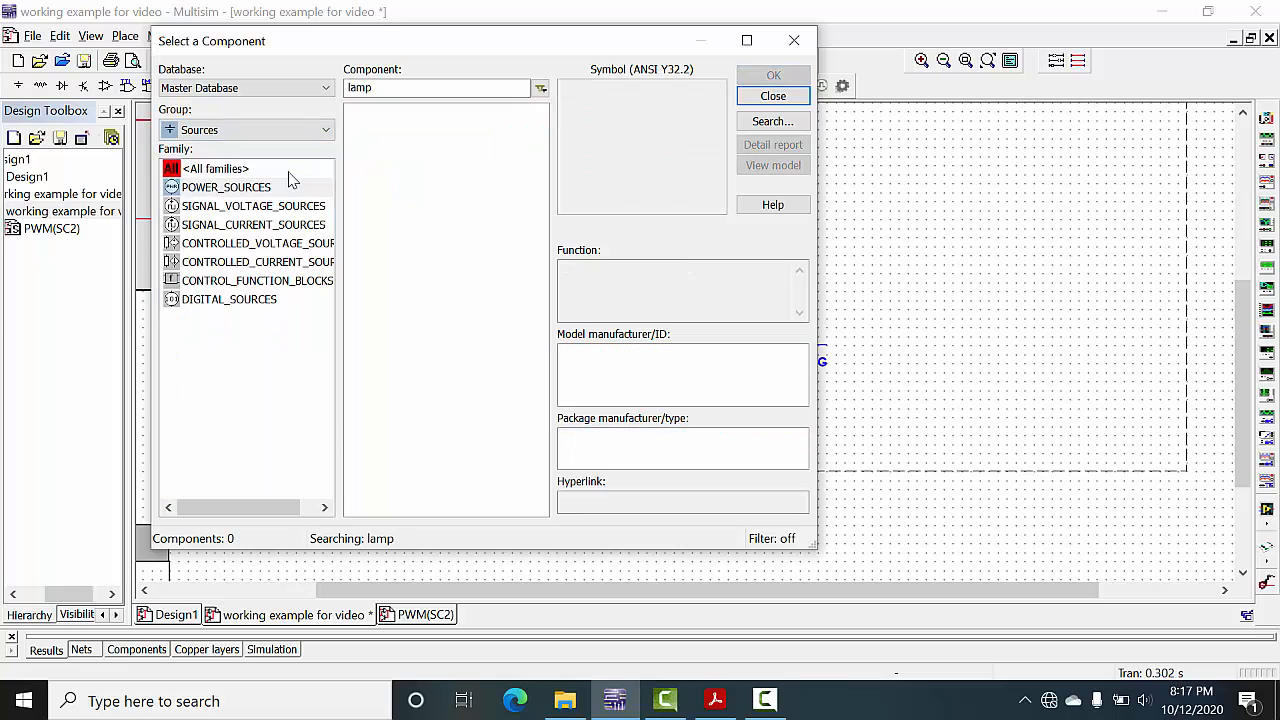
click(266, 190)
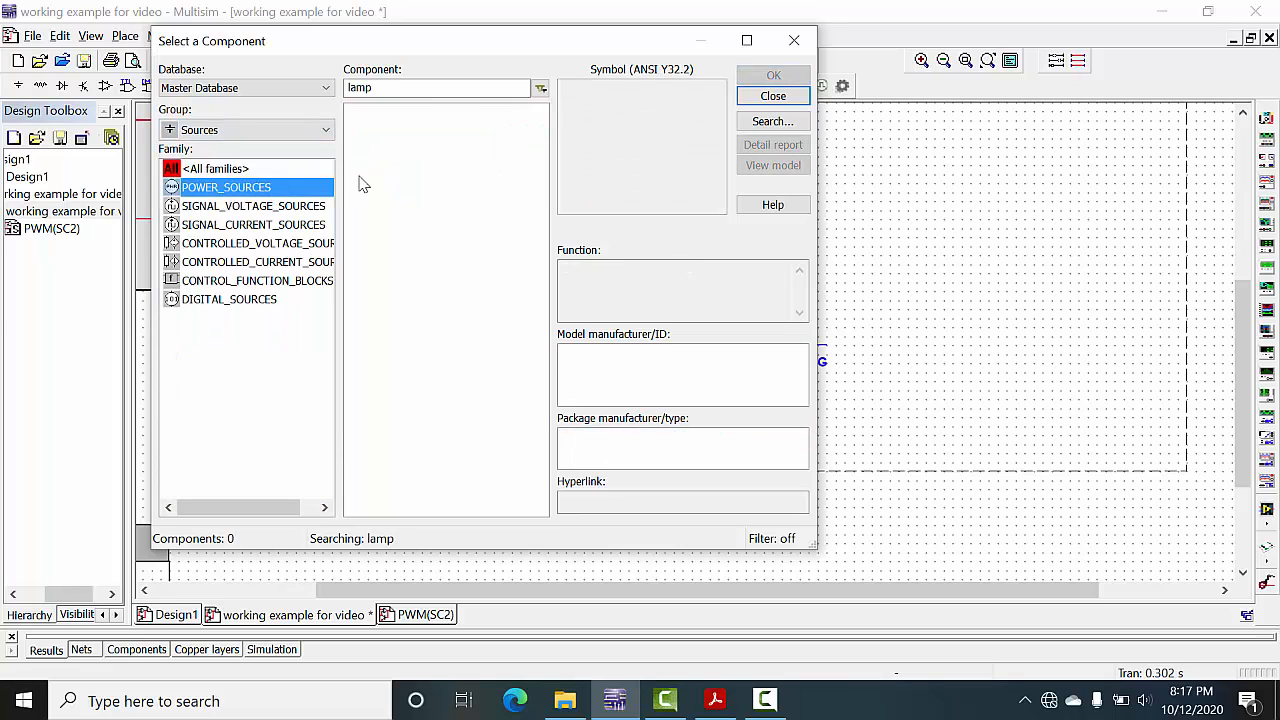
click(410, 88)
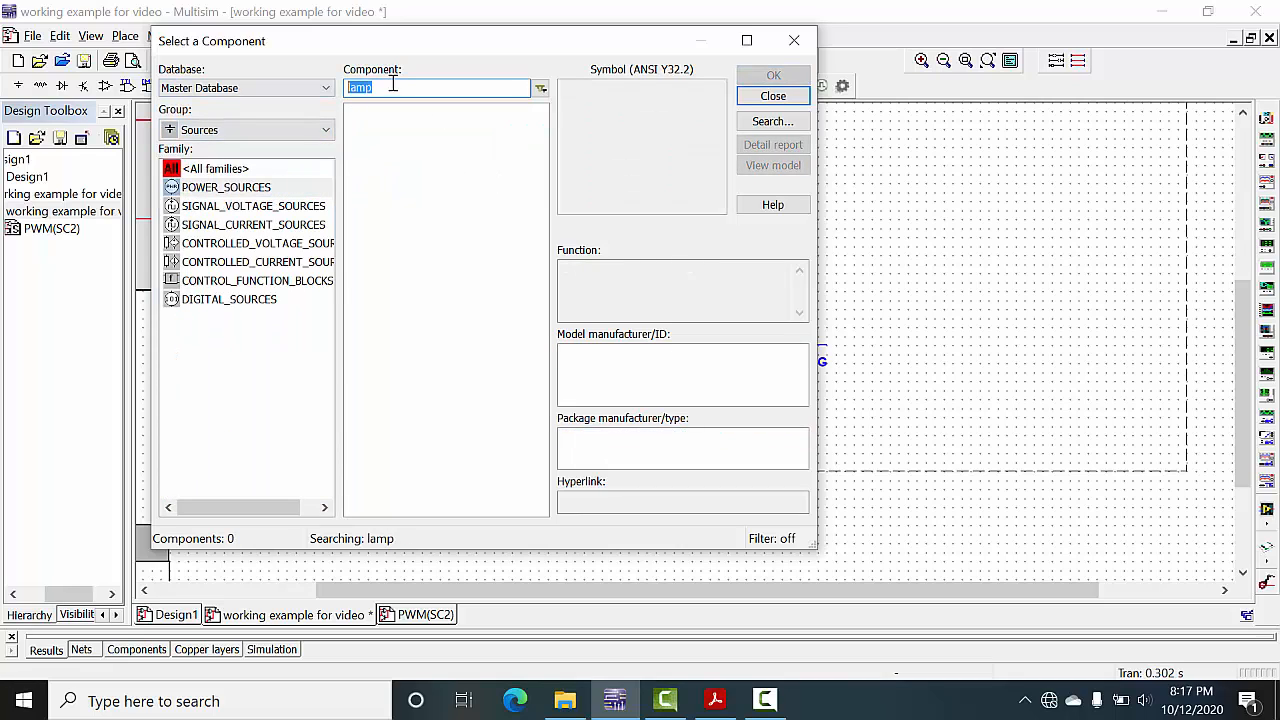
key(BackSpace)
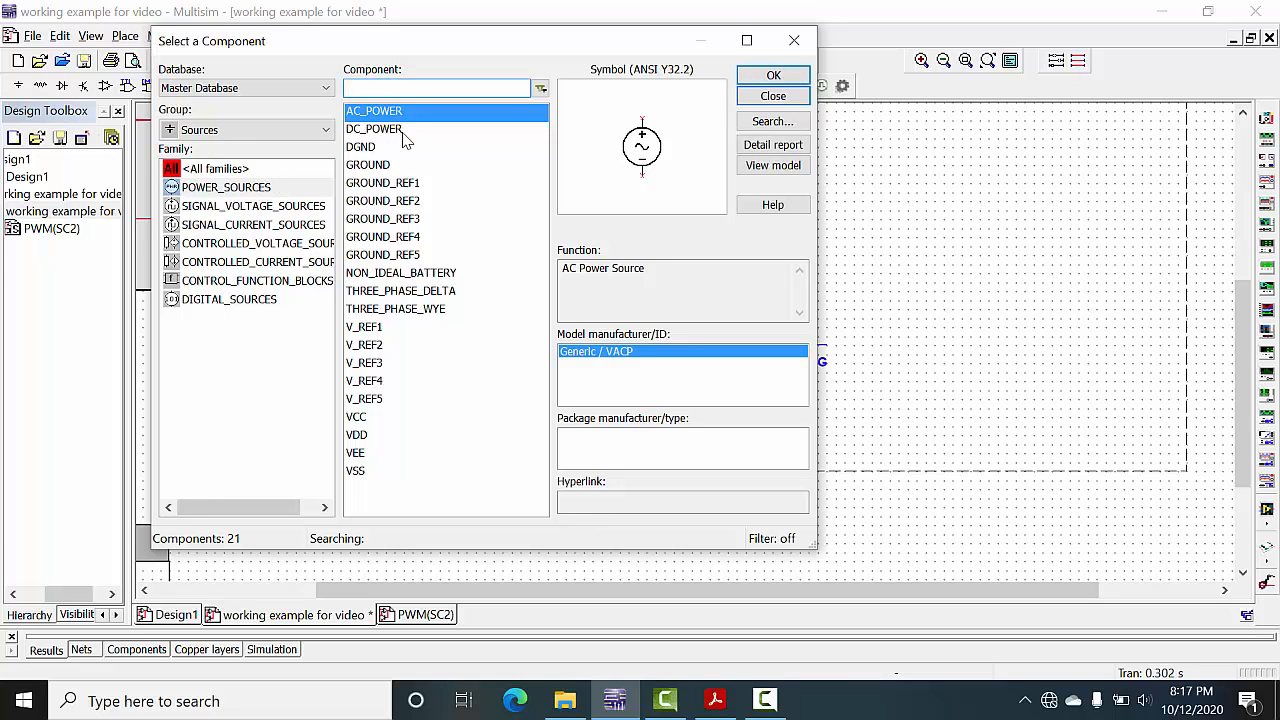
click(372, 436)
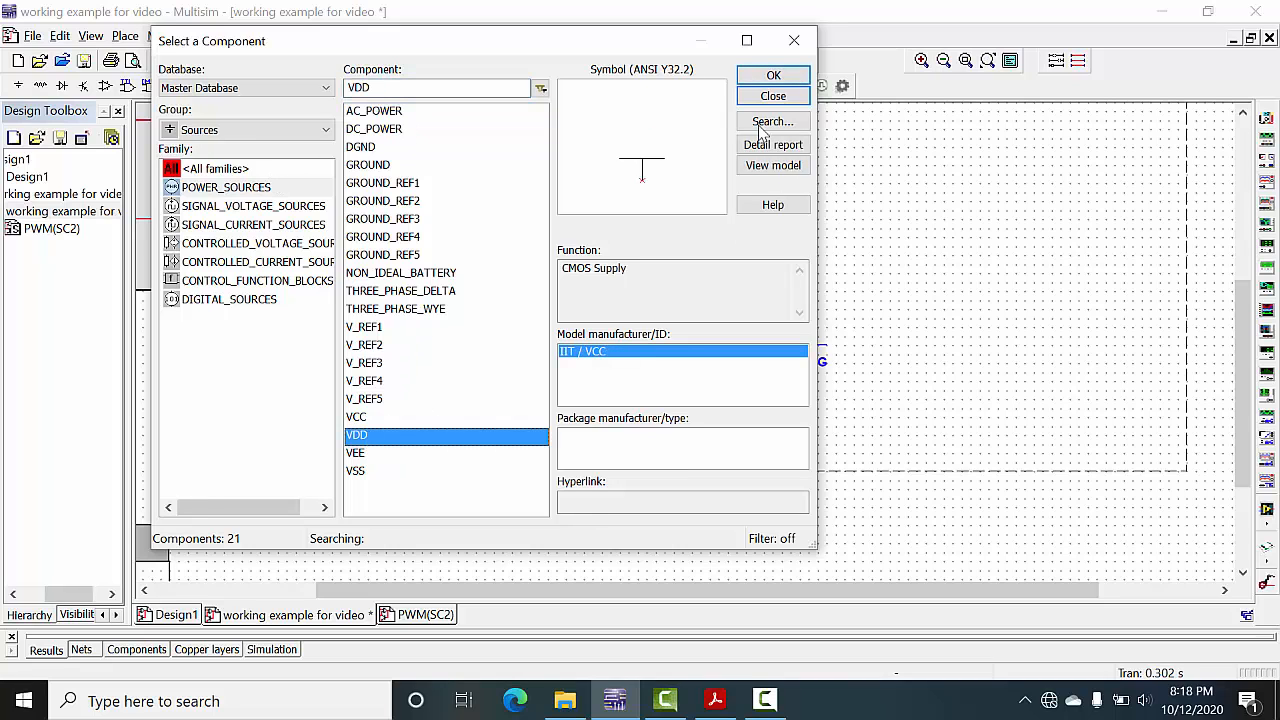
click(773, 76)
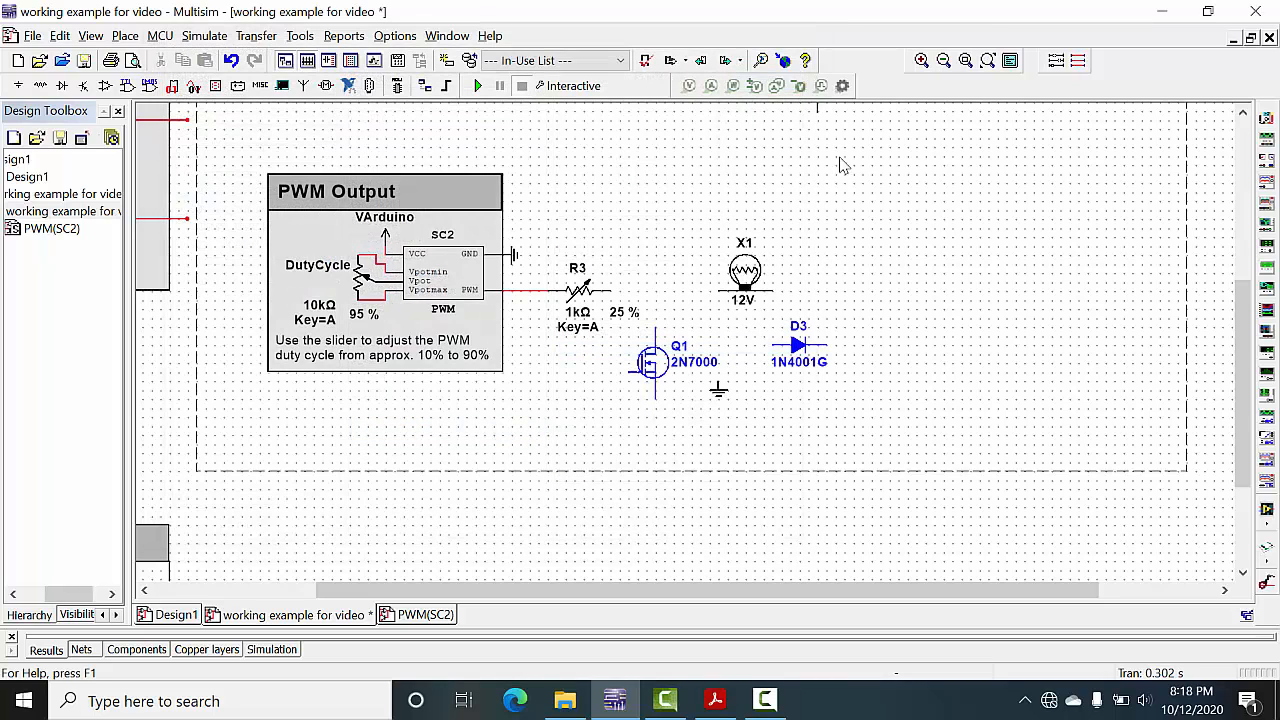
click(655, 185)
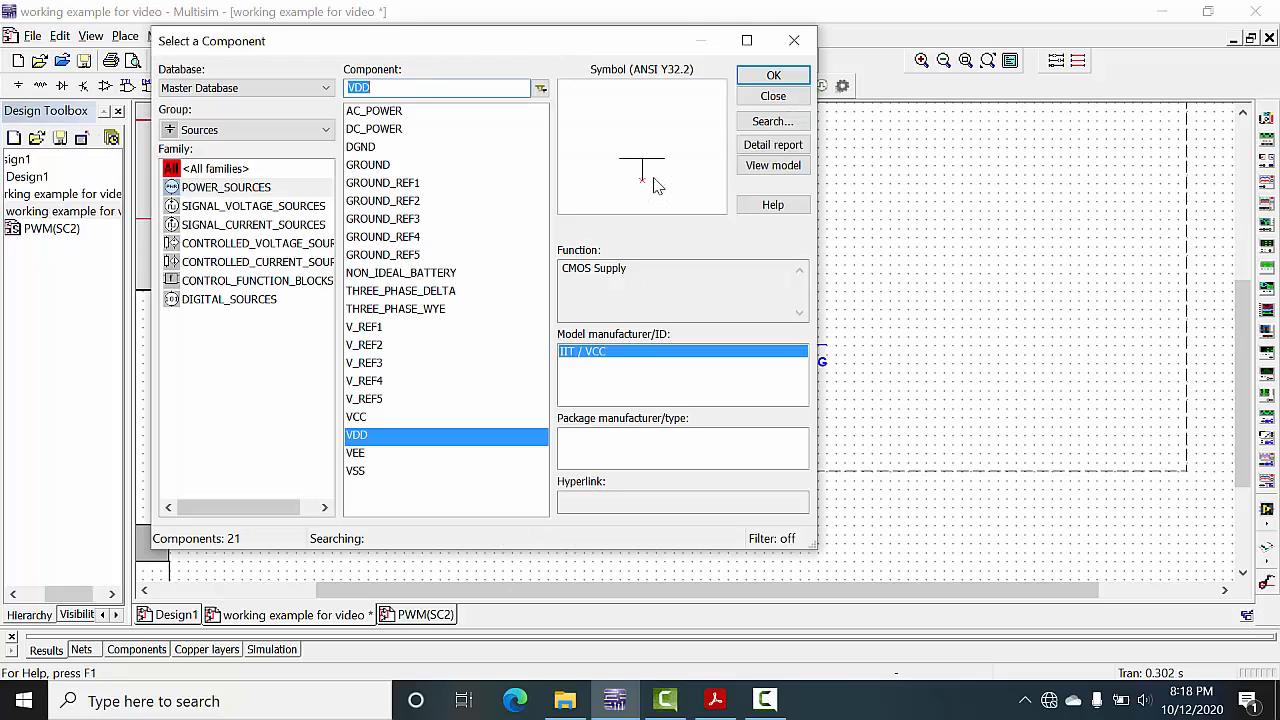
click(766, 99)
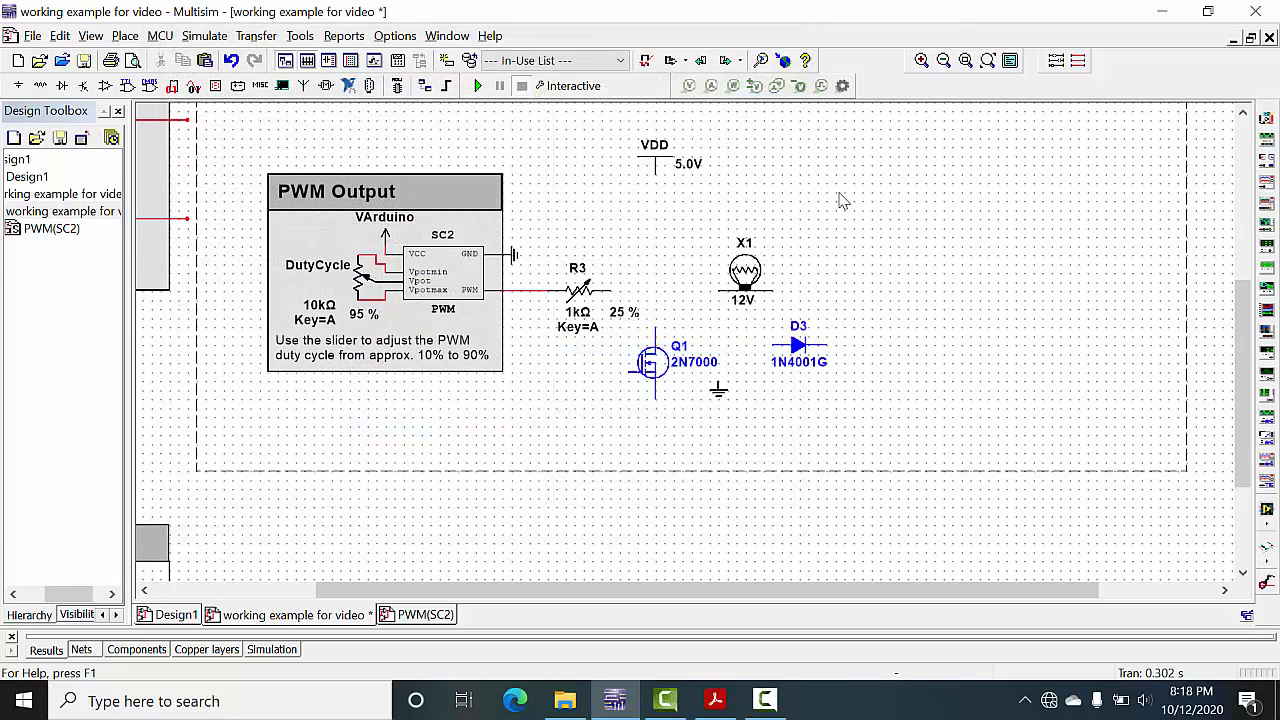
Set the VDD supply voltage to 12 V and move the symbol slightly up toward the PWM Output block
double_click(655, 148)
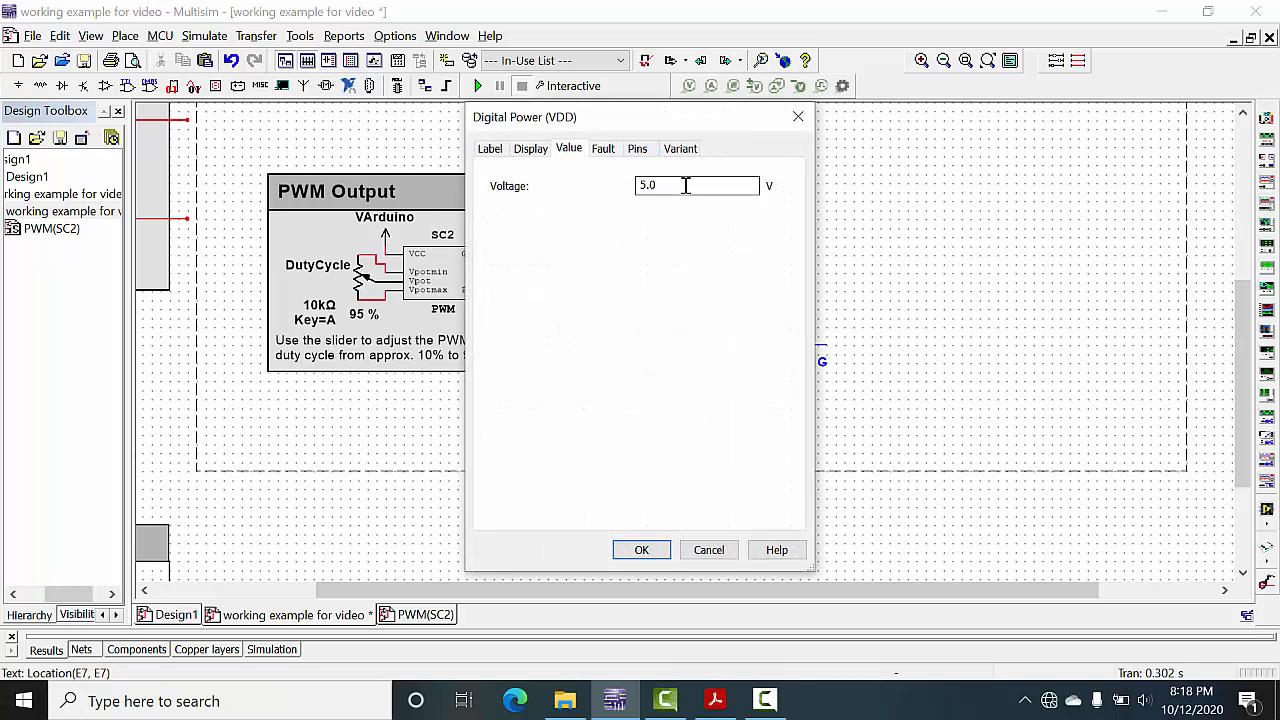
click(685, 185)
click(650, 550)
drag(657, 150, 643, 157)
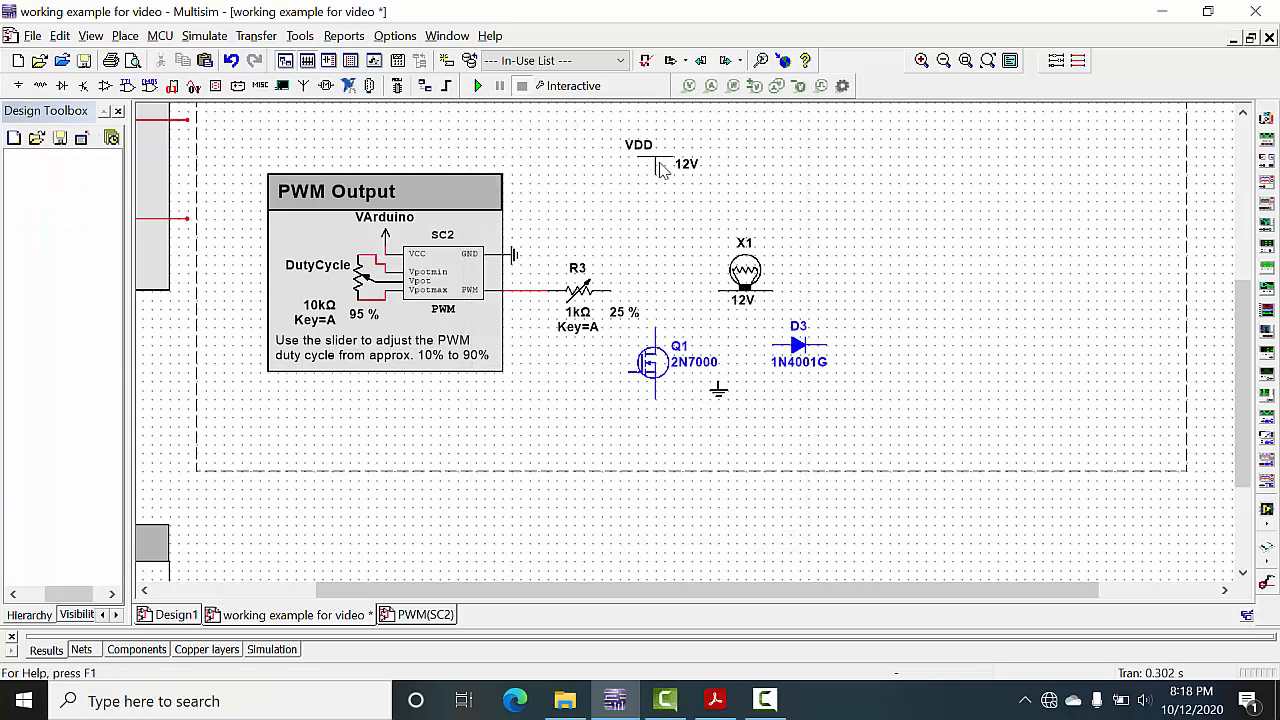
key(ctrl+z)
drag(657, 166, 622, 151)
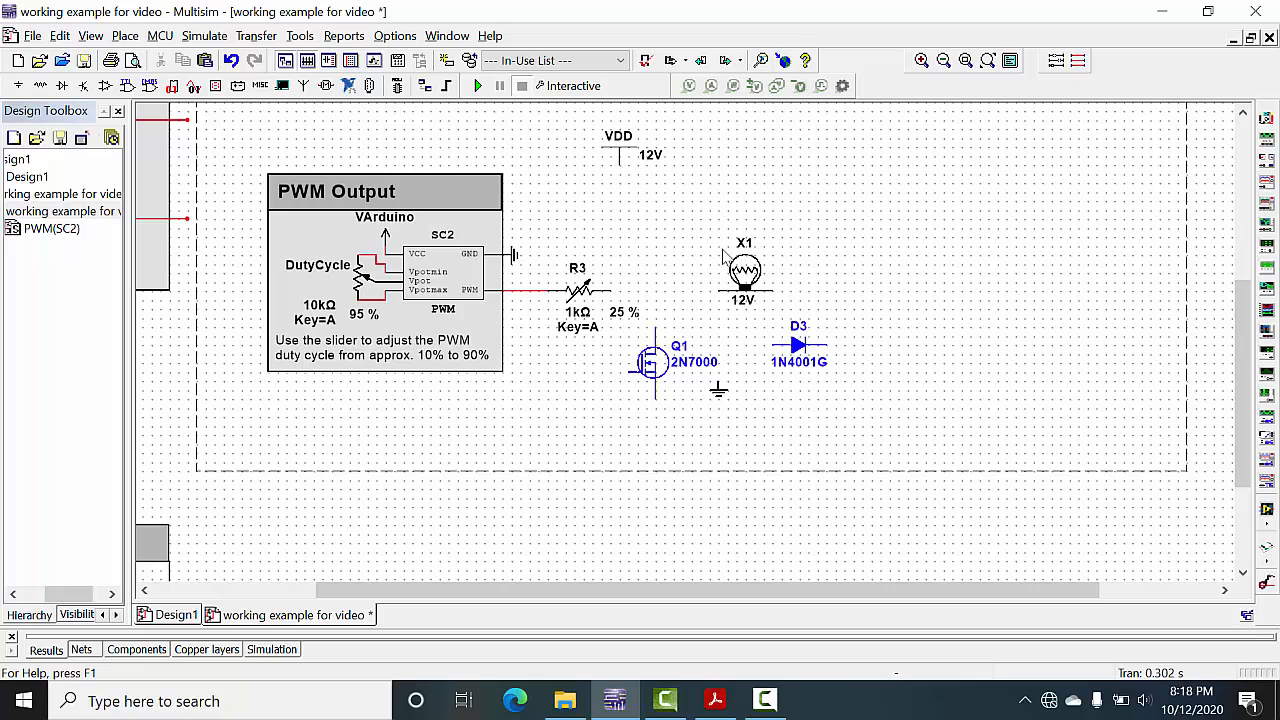
Delete the wire between the PWM output and R3, and rotate R3 to vertical directly beneath the VDD supply
mouse_move(625, 300)
click(578, 298)
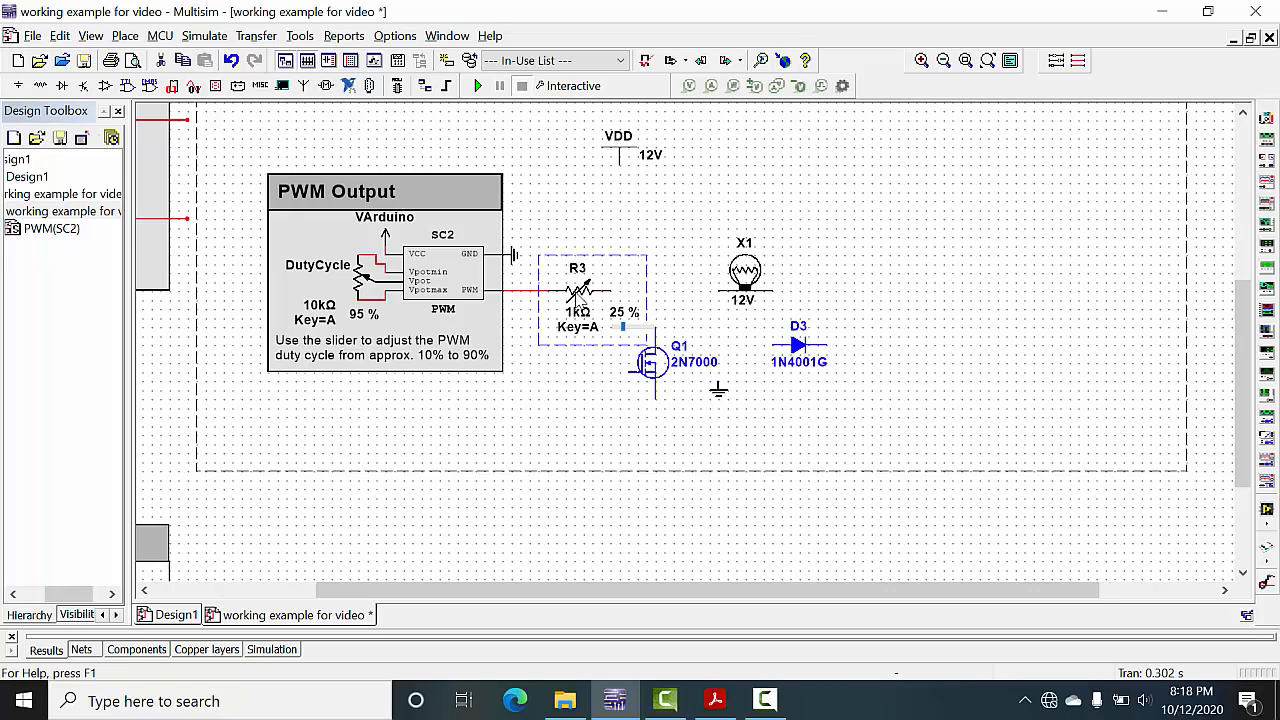
click(523, 292)
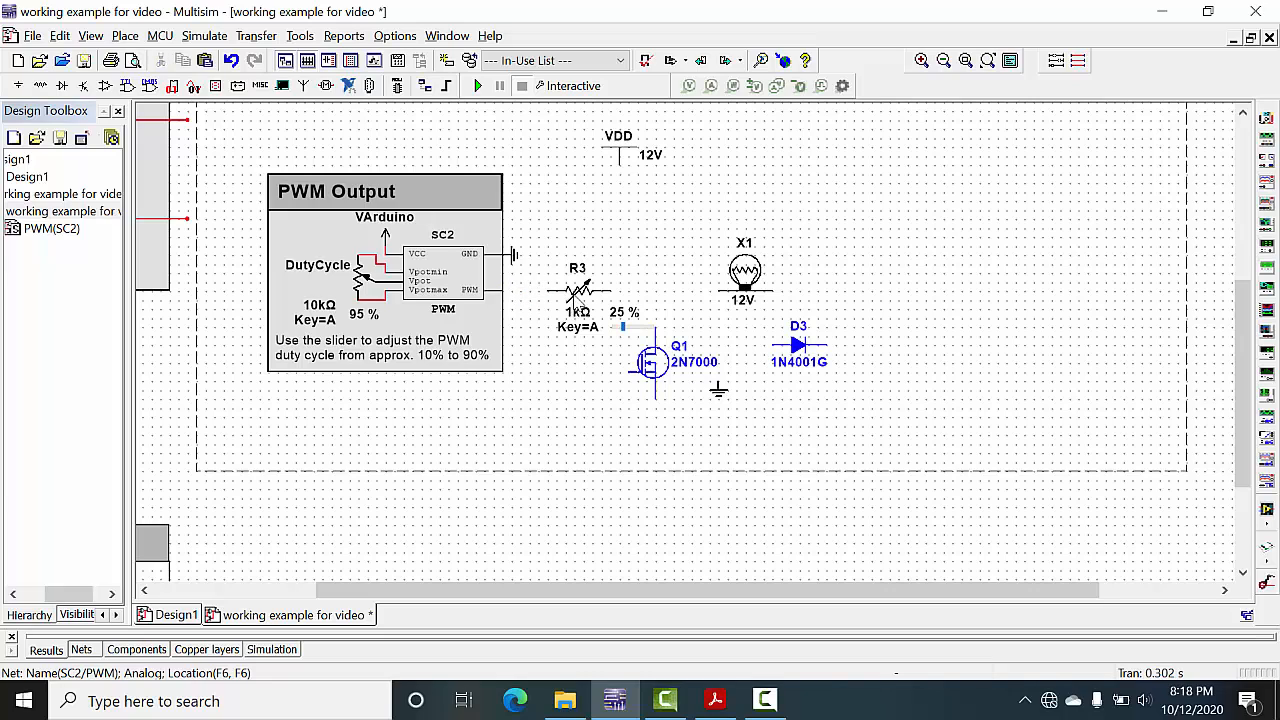
drag(578, 297, 615, 172)
key(ctrl+r)
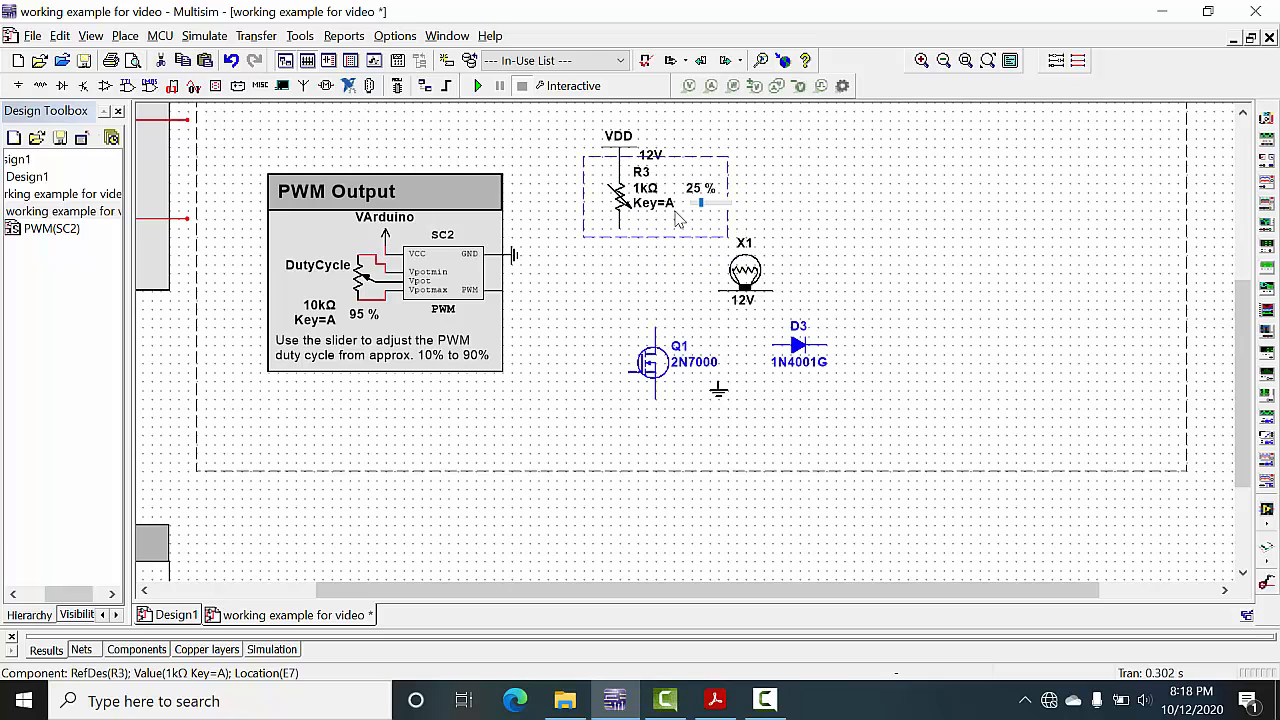
Set the resistance of variable resistor R3 to 30 Ω
double_click(648, 192)
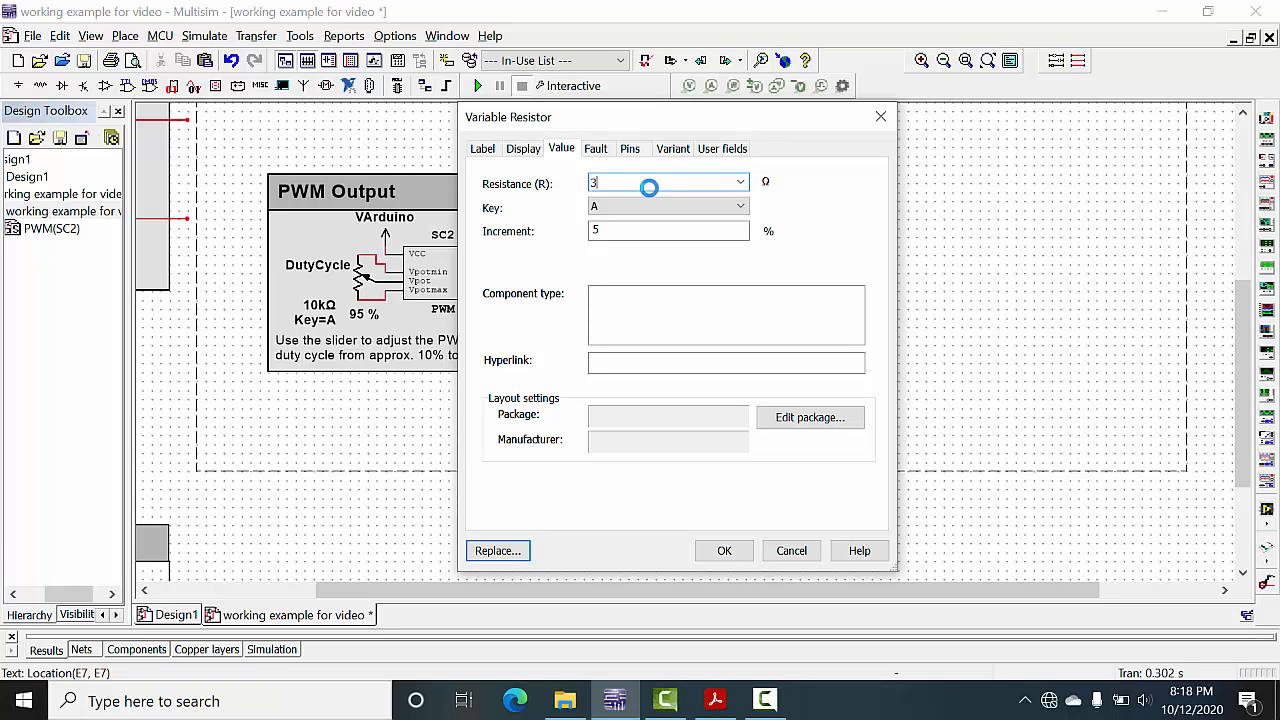
text(30)
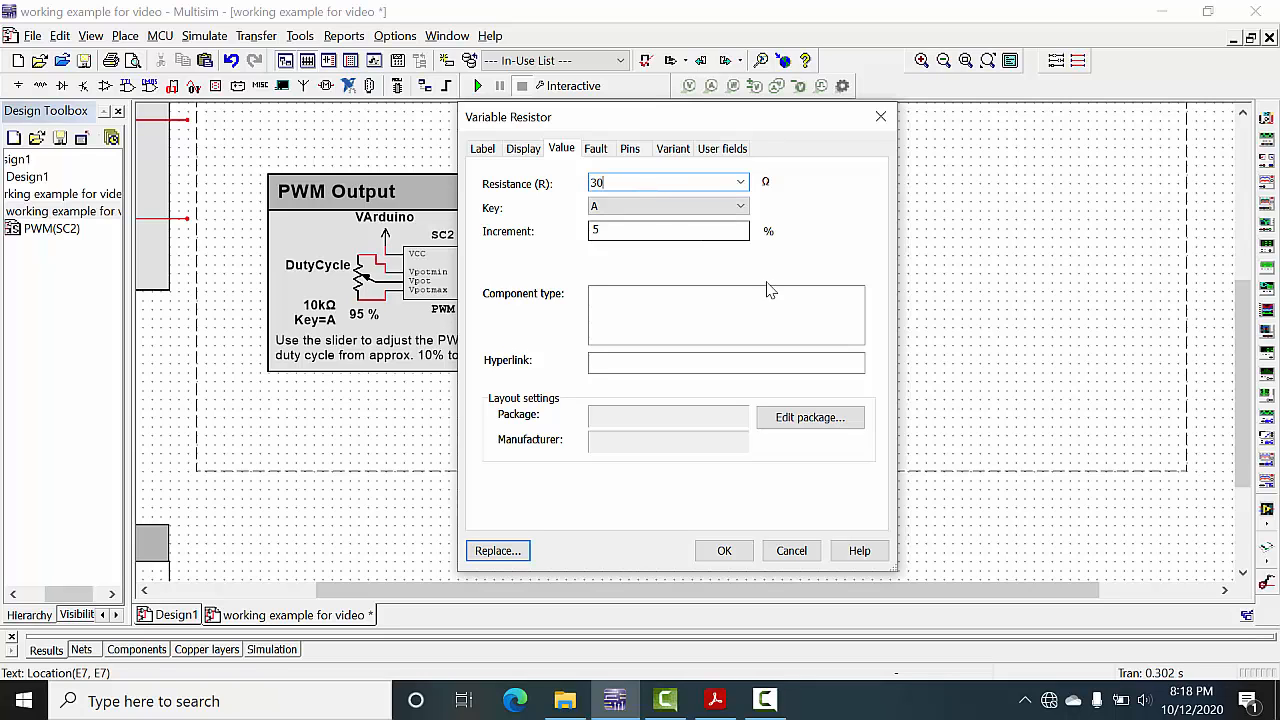
click(724, 551)
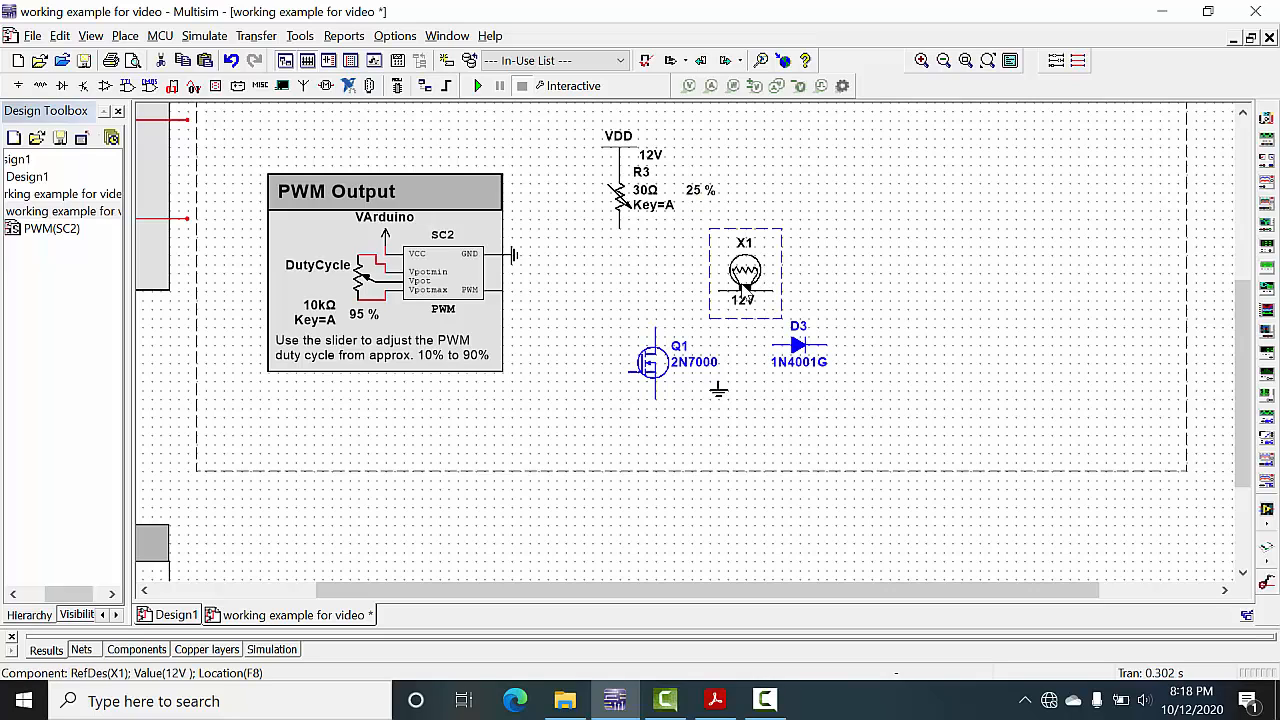
Rotate lamp X1 to vertical, attach it beneath R3, and check its rated voltage and power settings
key(ctrl+r)
drag(732, 272, 629, 257)
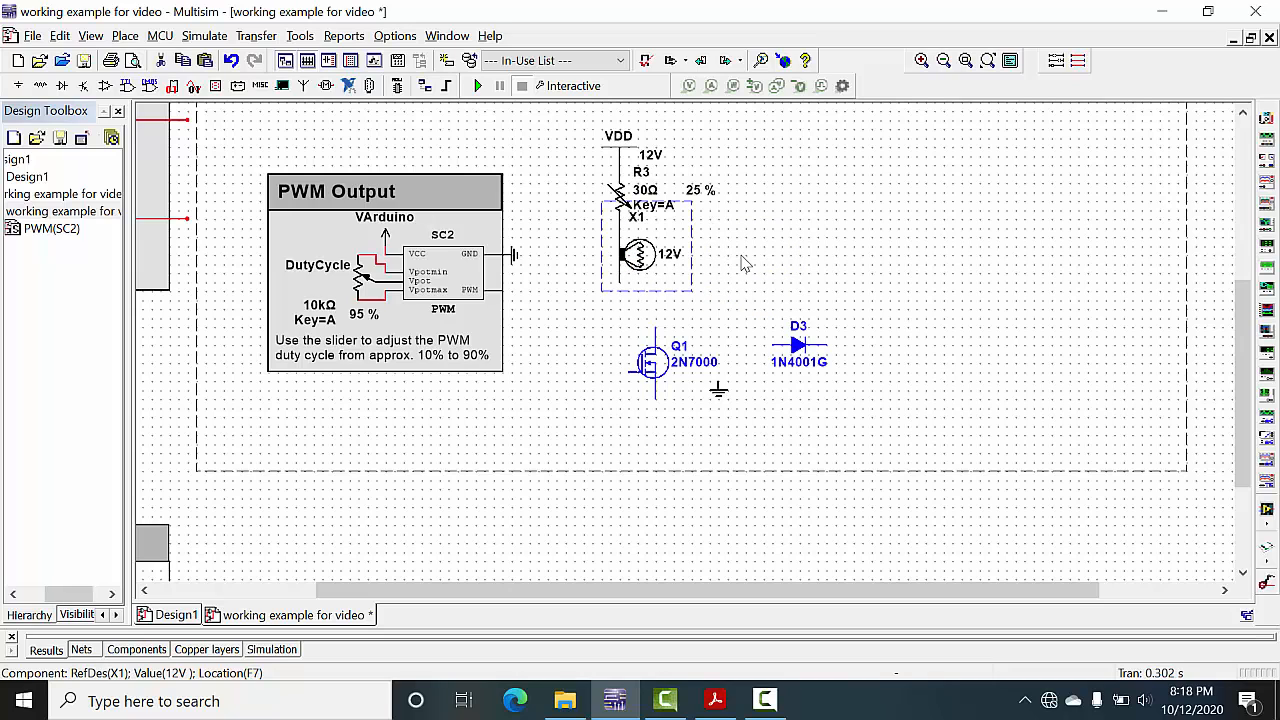
double_click(651, 263)
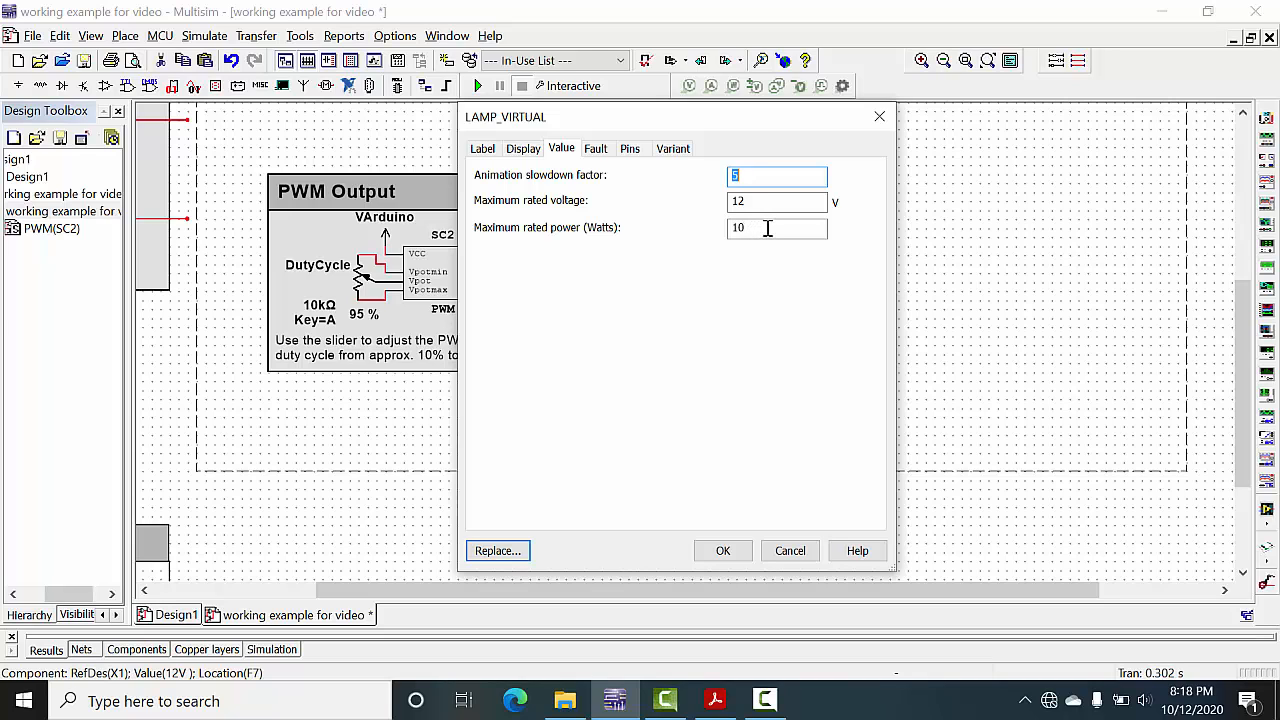
click(724, 550)
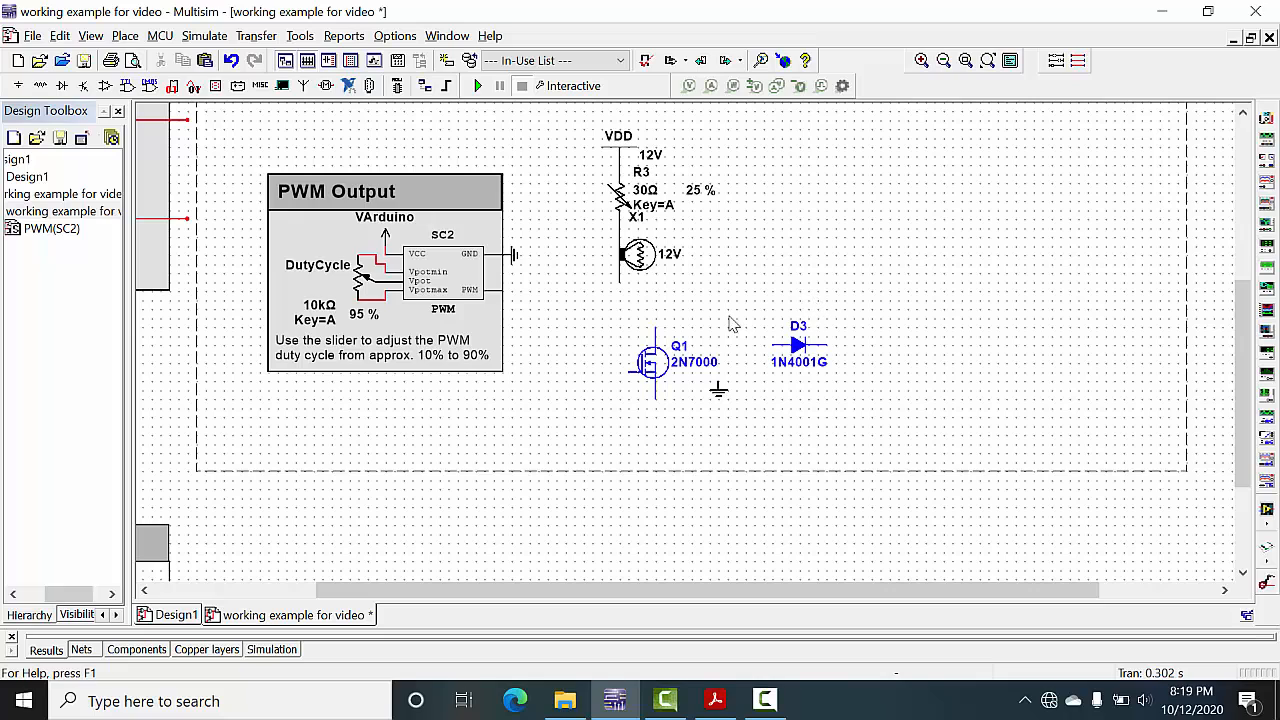
Attach the MOSFET's gate to the PWM output pin and move the VDD, R3 and lamp chain directly above its drain
drag(660, 366, 530, 287)
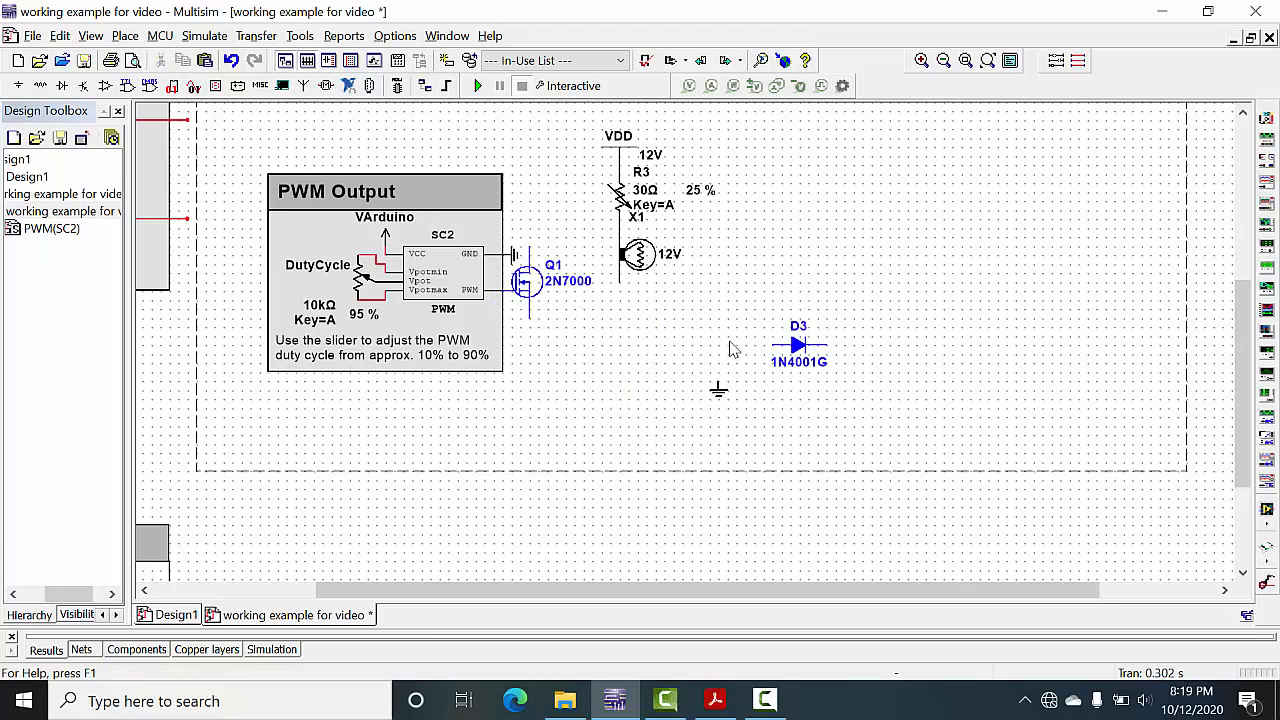
drag(744, 121, 596, 318)
drag(625, 254, 535, 227)
click(700, 243)
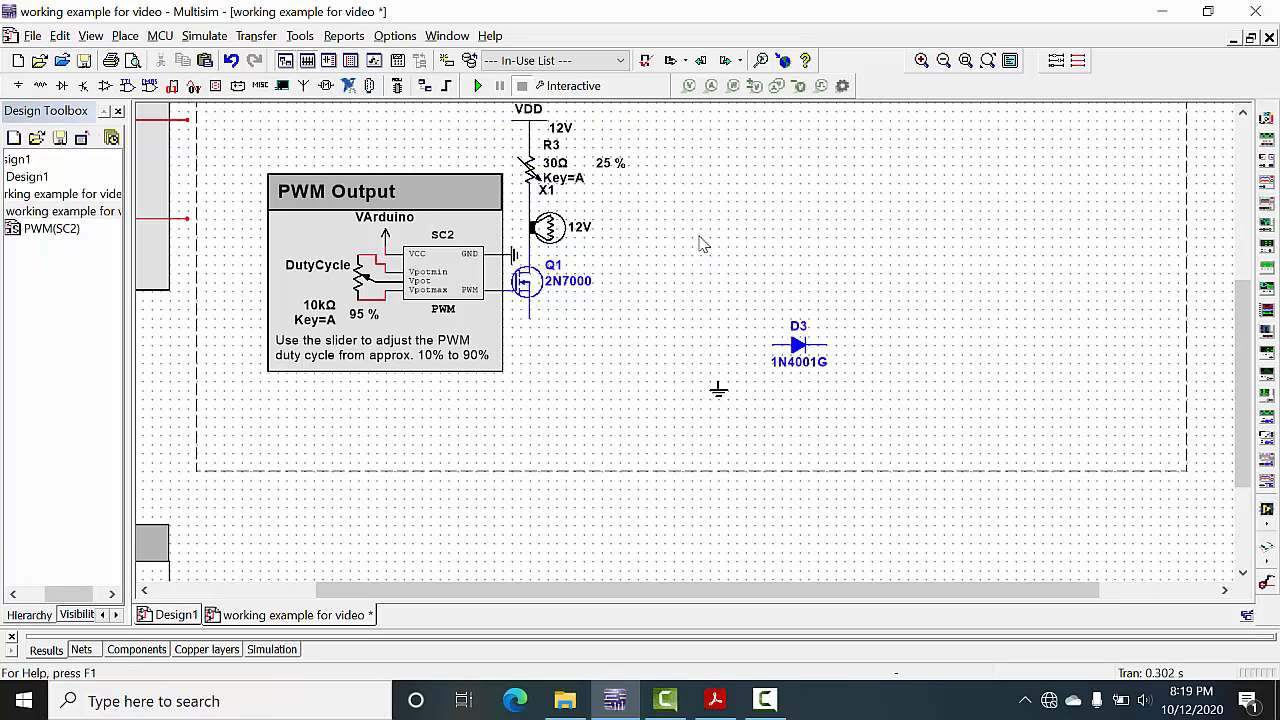
Rotate diode D3 so it points upward and move it beside the 2N7000 MOSFET
click(803, 353)
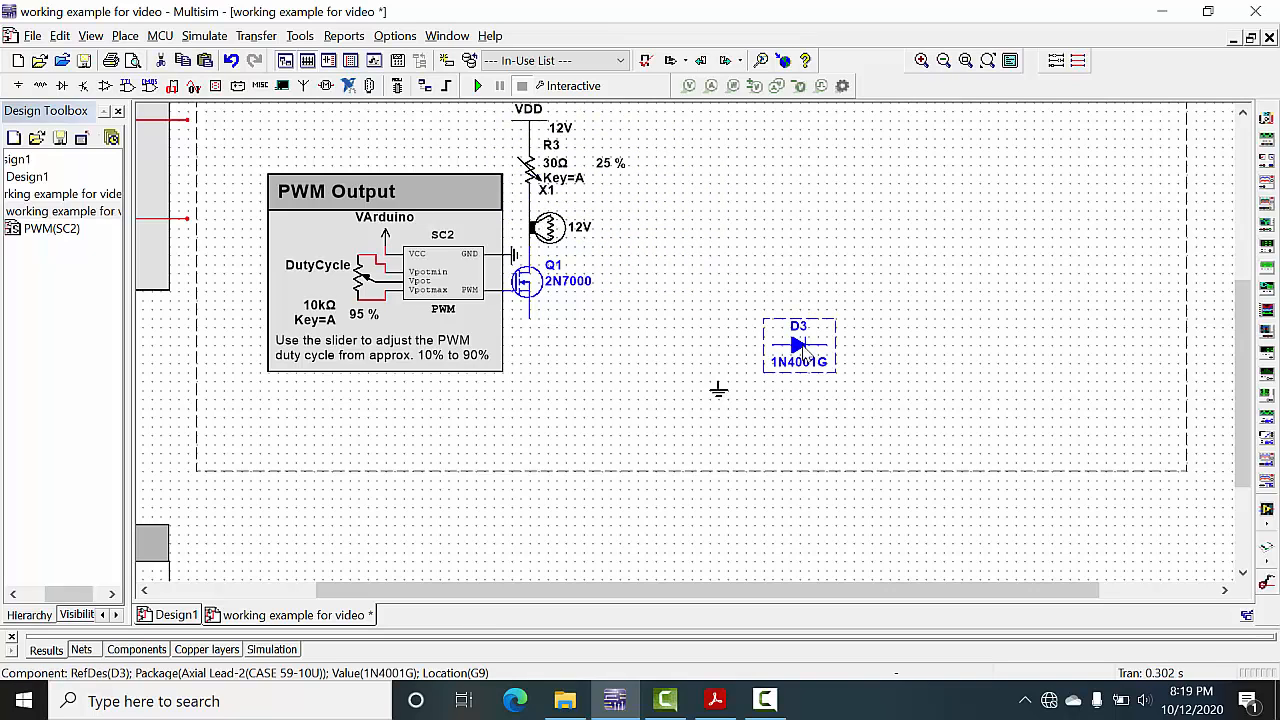
key(ctrl+r)
click(801, 347)
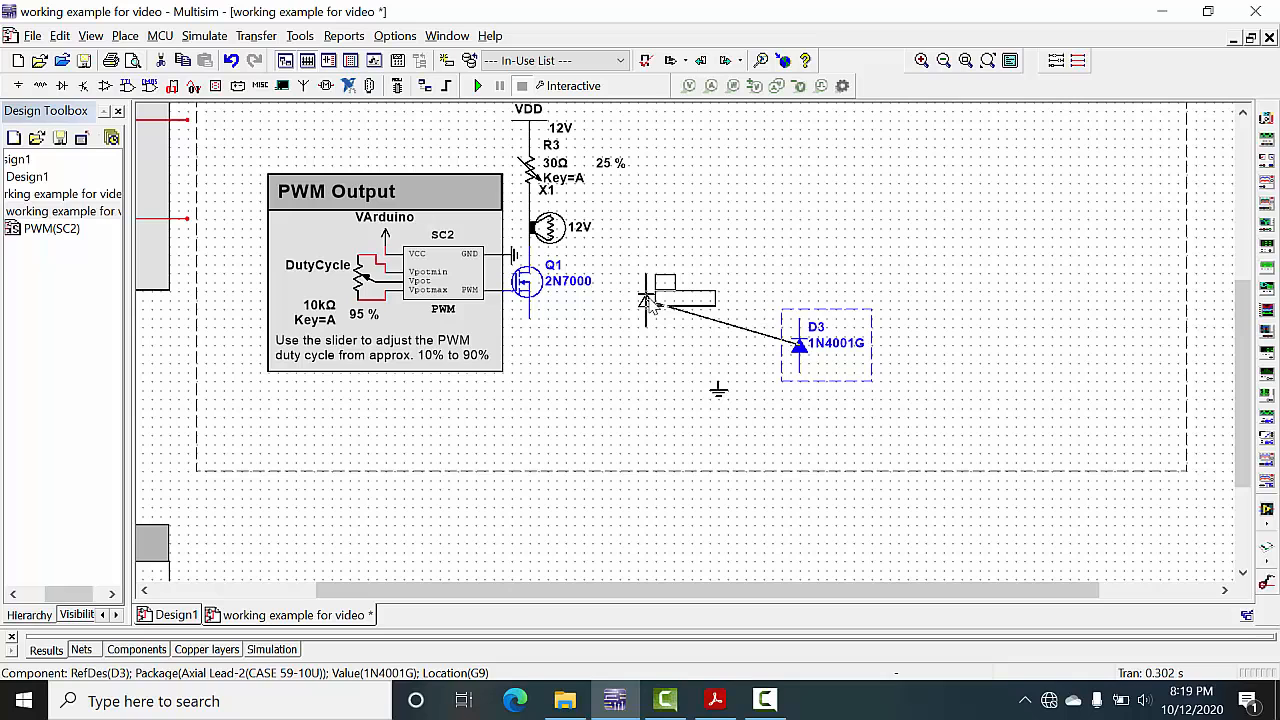
drag(648, 303, 647, 302)
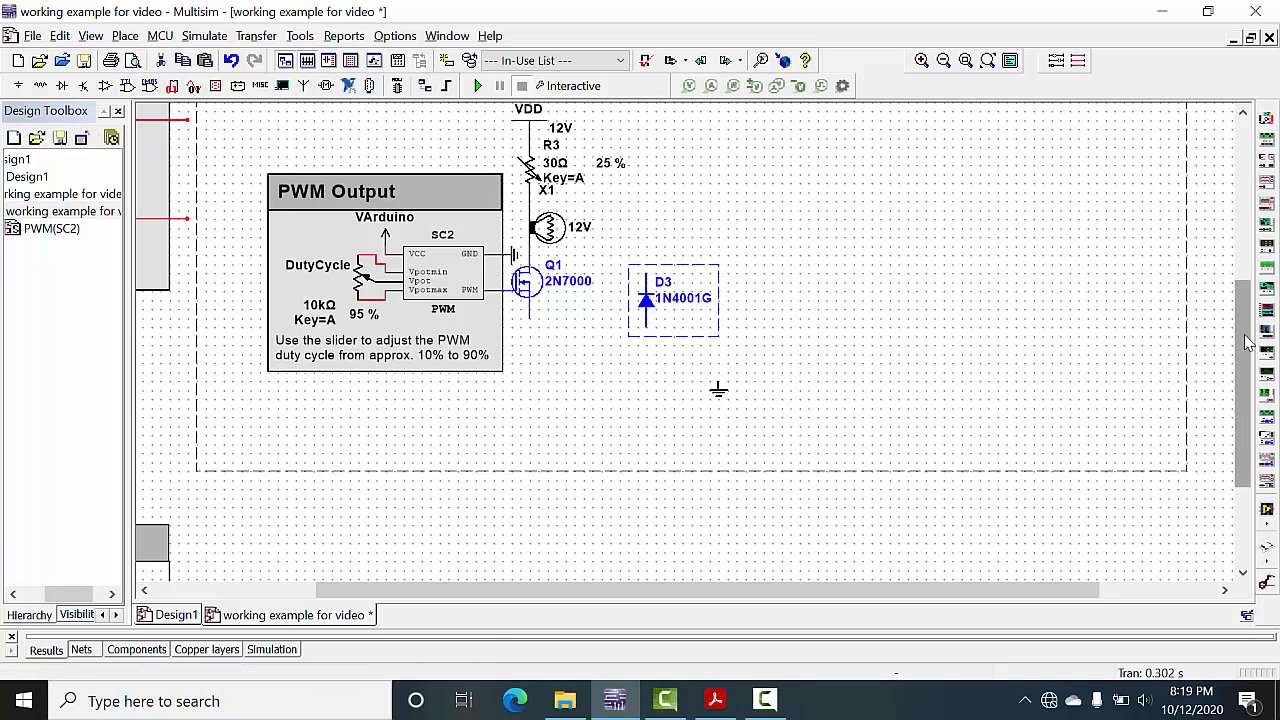
Move VDD, R3 and the lamp up together to leave a gap above the MOSFET for wiring
drag(1245, 337, 1242, 312)
drag(646, 160, 508, 322)
drag(531, 234, 531, 190)
click(588, 300)
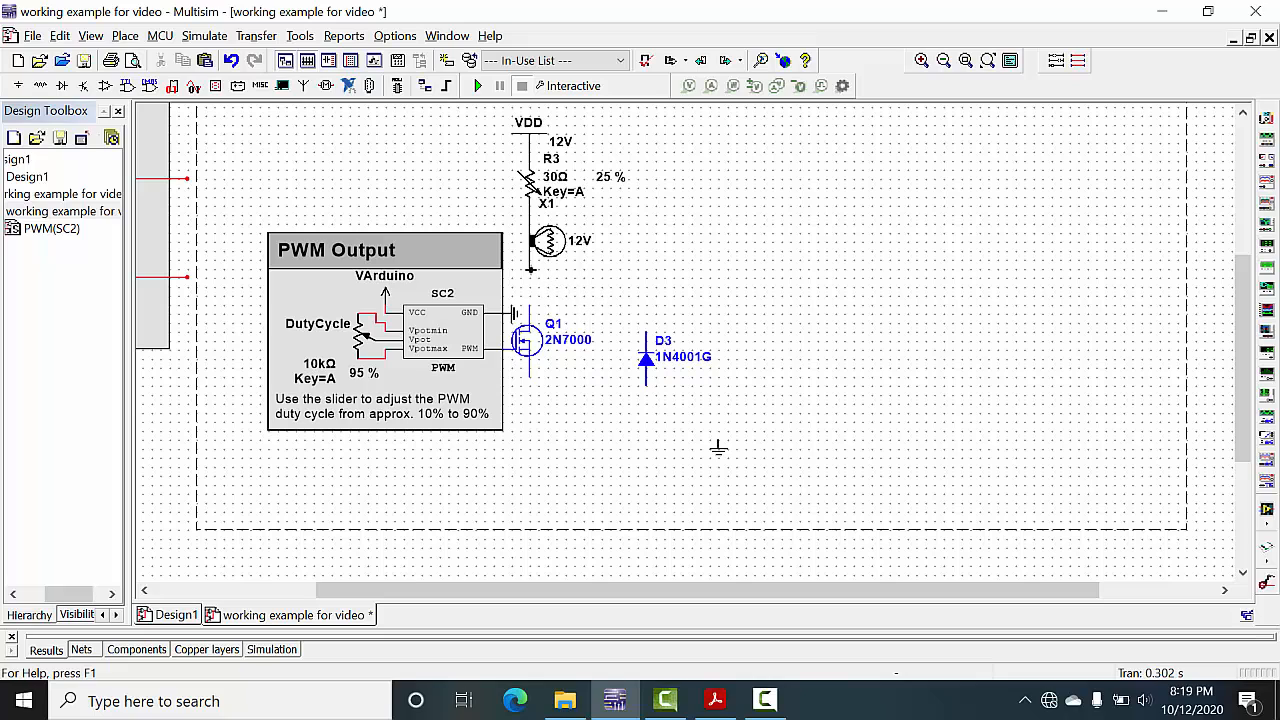
Wire the lamp's lower end to the 2N7000 drain and connect diode D3's upper terminal to that node
click(529, 308)
click(646, 330)
click(529, 295)
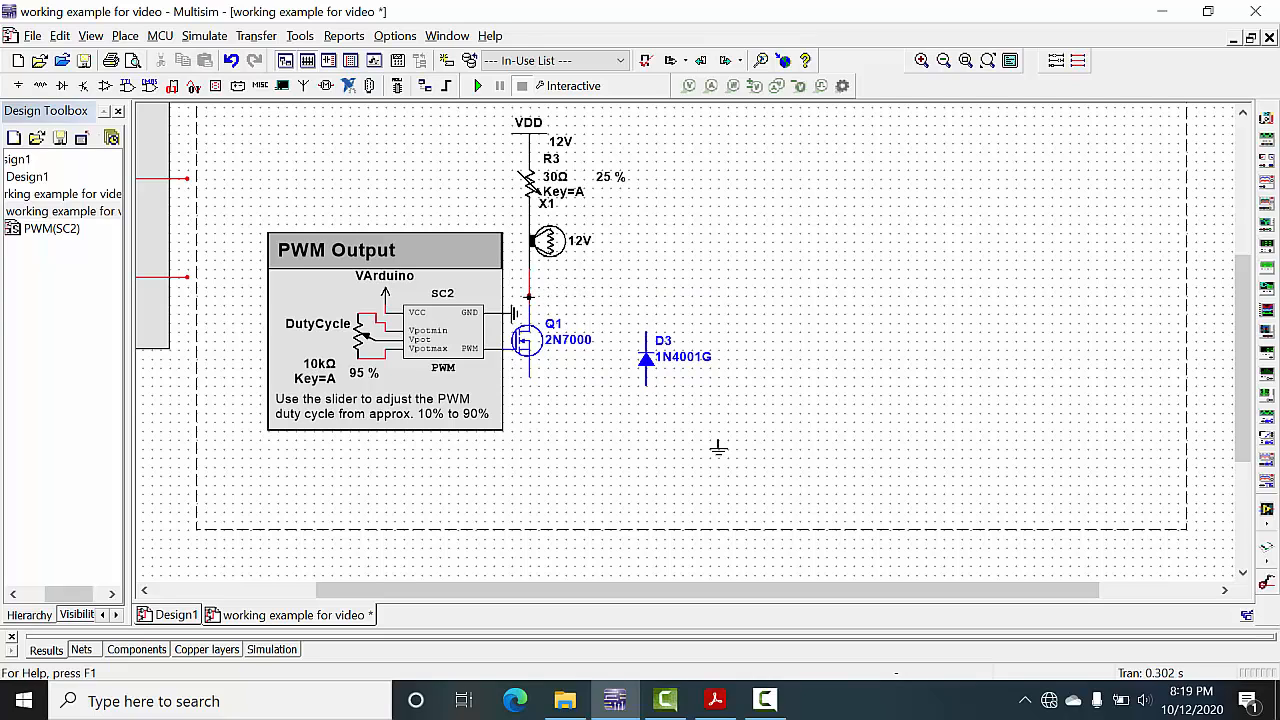
Place the ground between MOSFET and diode, wire the diode's lower end and MOSFET source to it, and shift D3 slightly up
drag(717, 449, 582, 411)
click(646, 382)
click(583, 393)
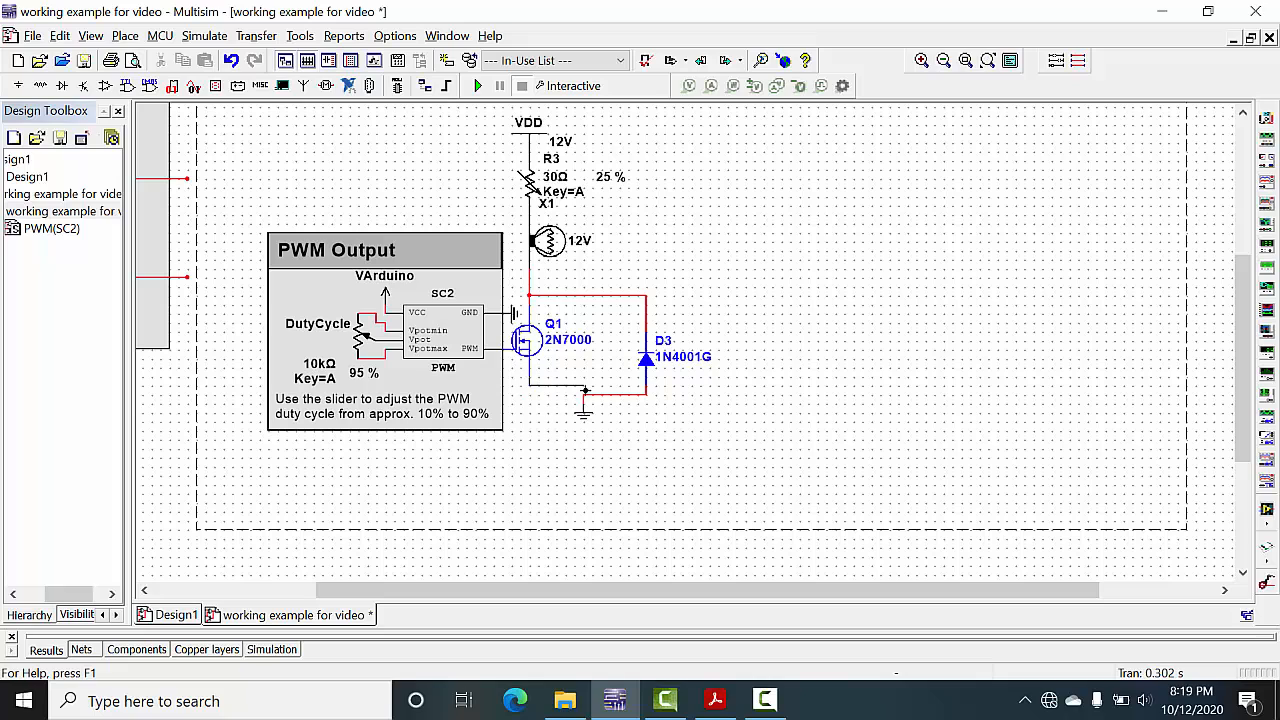
click(584, 394)
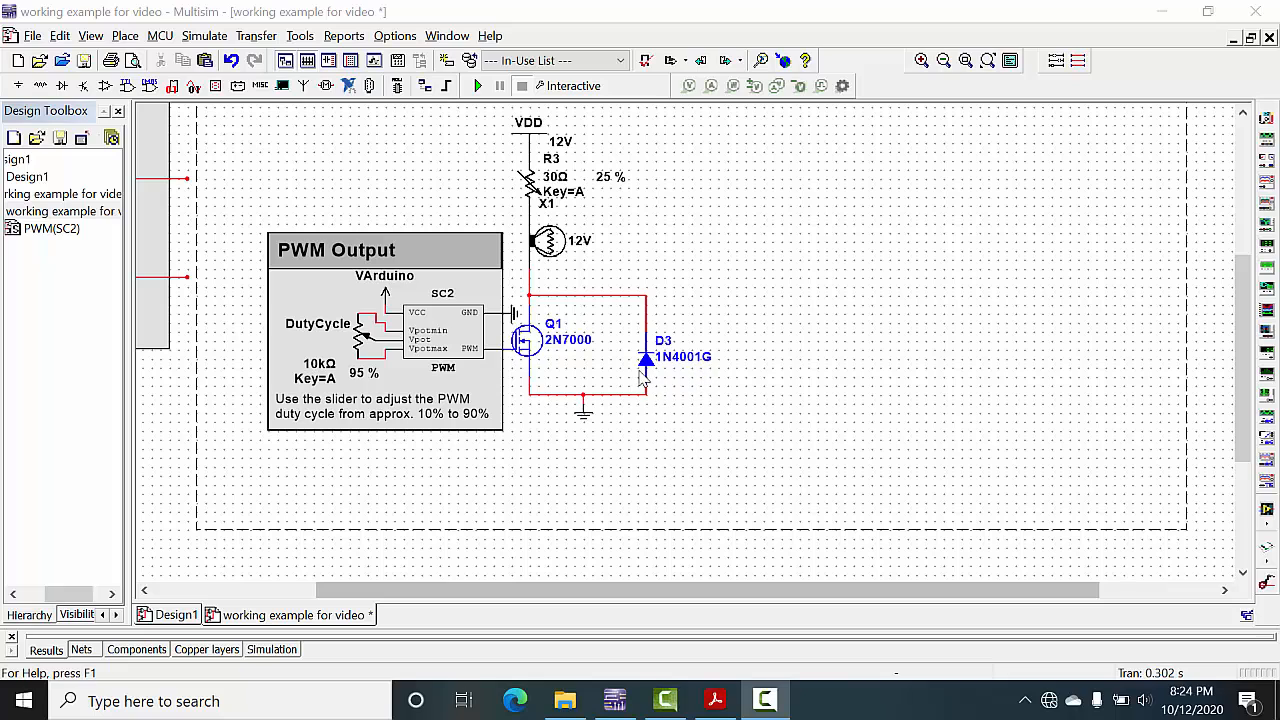
drag(648, 364, 652, 346)
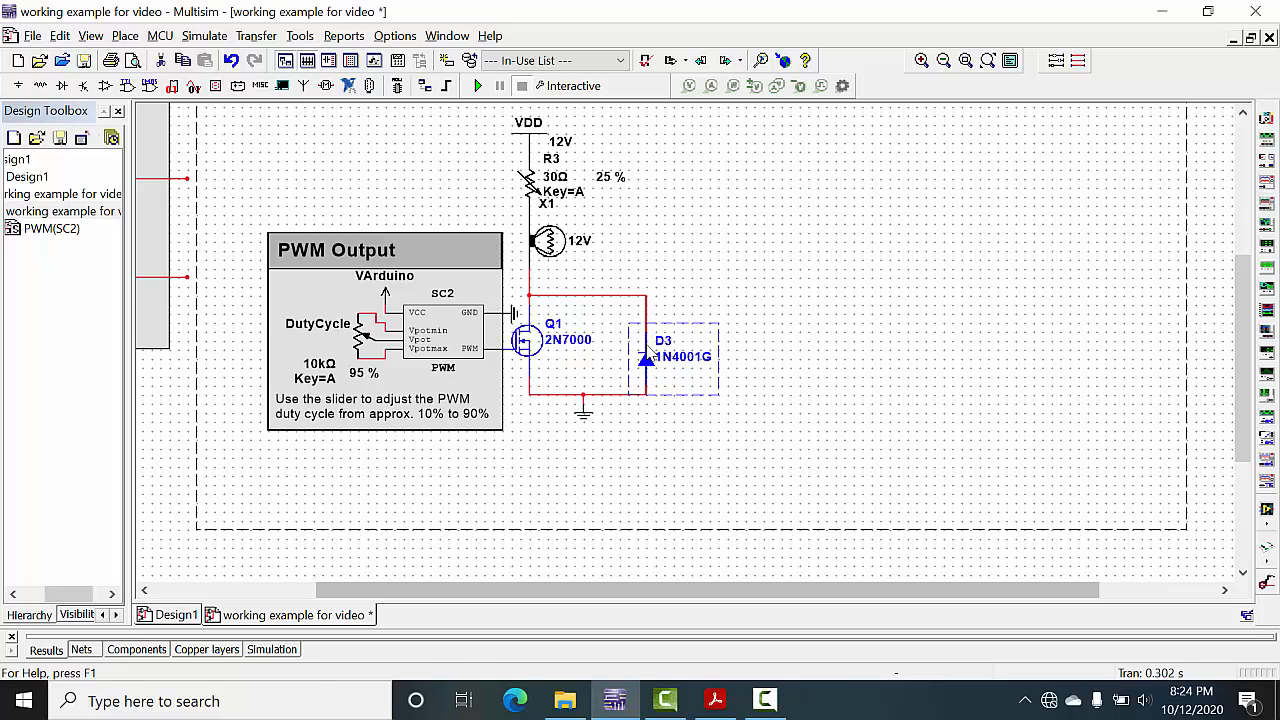
click(787, 364)
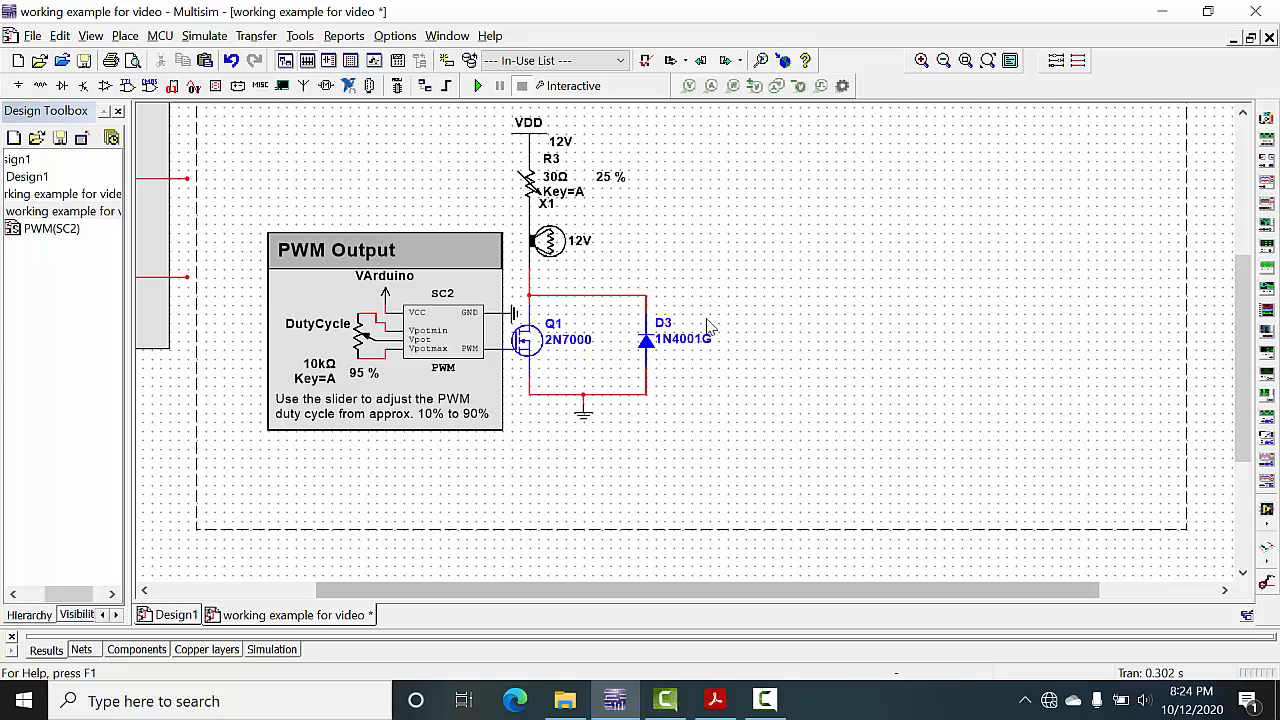
Run the simulation and lower the PWM DutyCycle potentiometer to 35 %
click(478, 88)
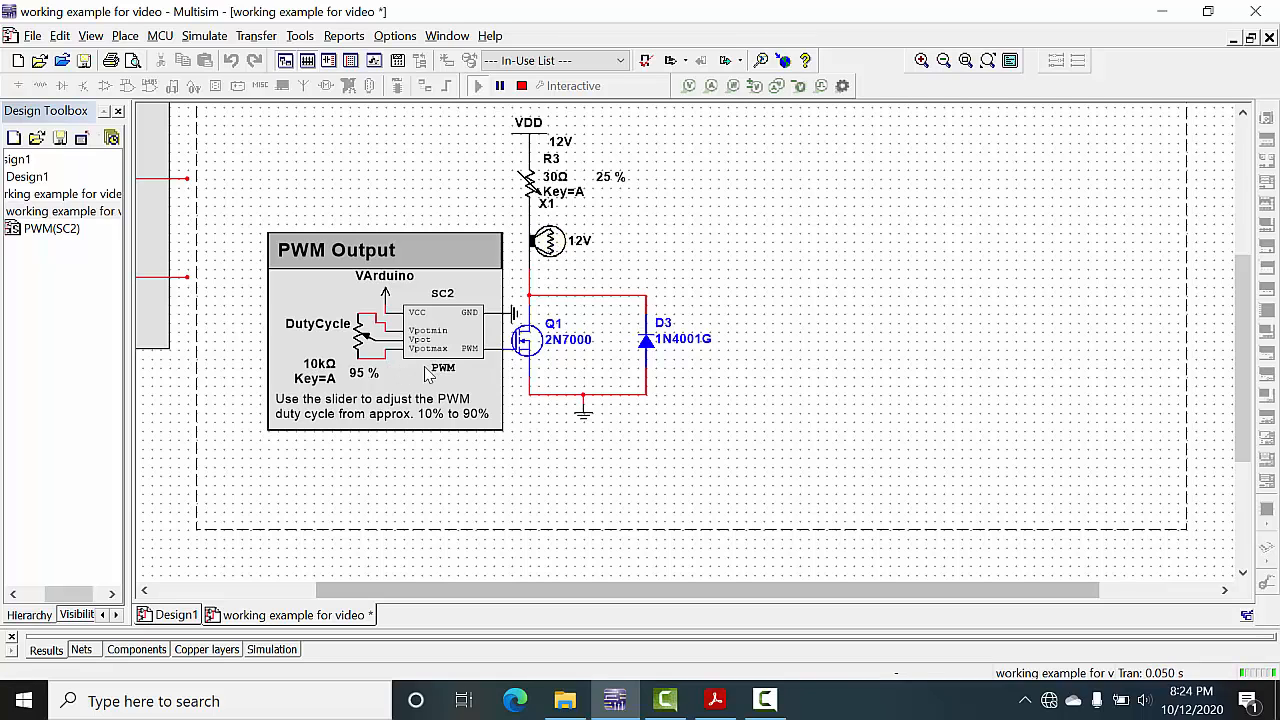
scroll(422, 370, up, 1)
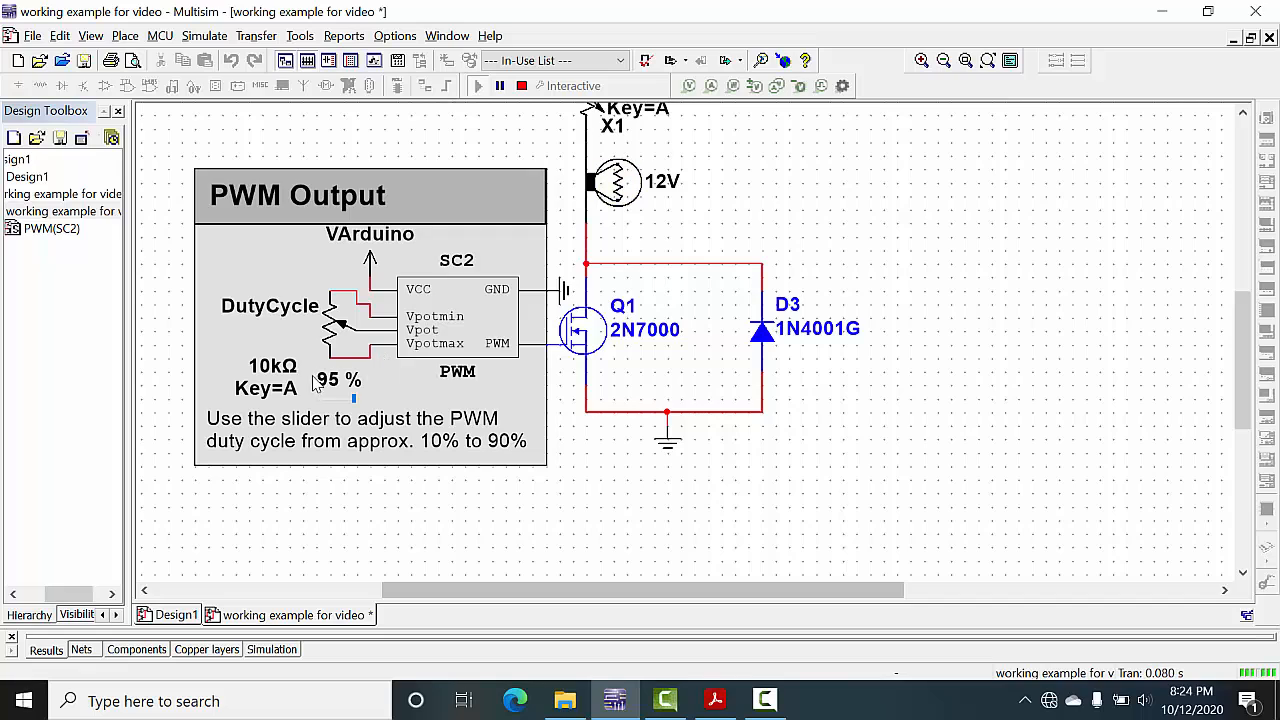
mouse_move(360, 402)
drag(358, 402, 326, 404)
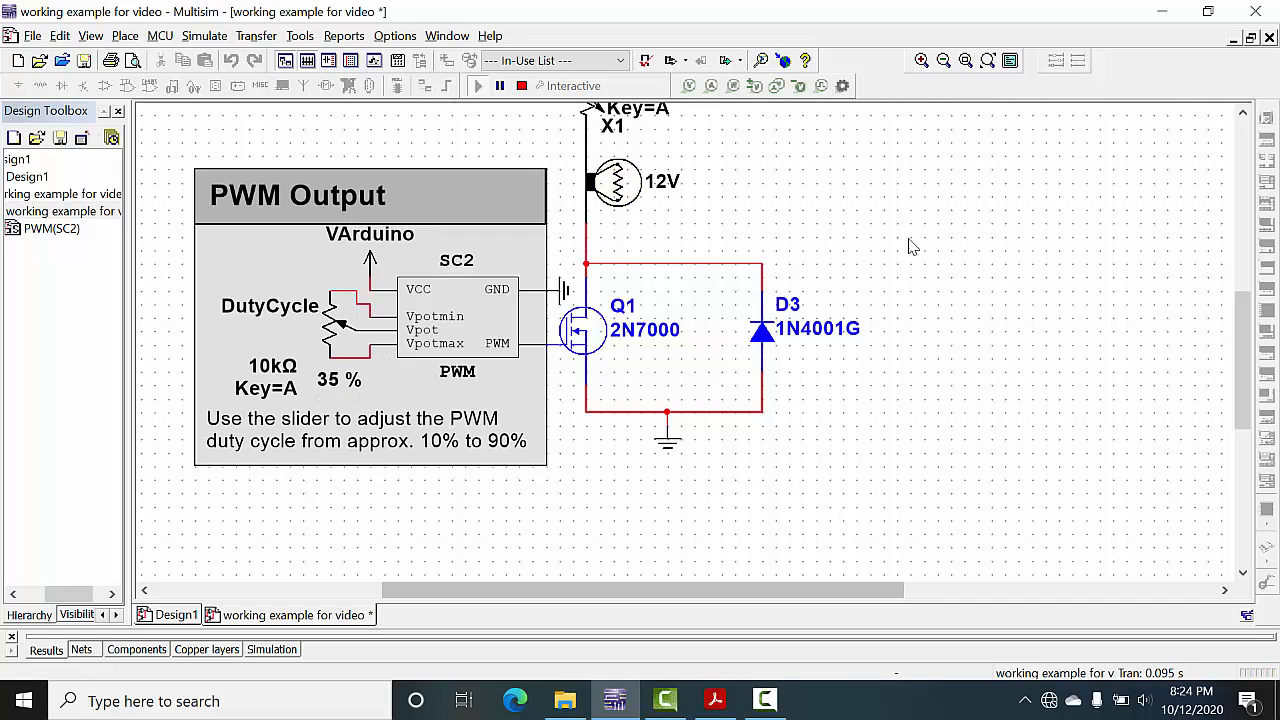
Place a current probe on the wire beneath lamp X1 and set the DutyCycle potentiometer to 60 %
click(712, 88)
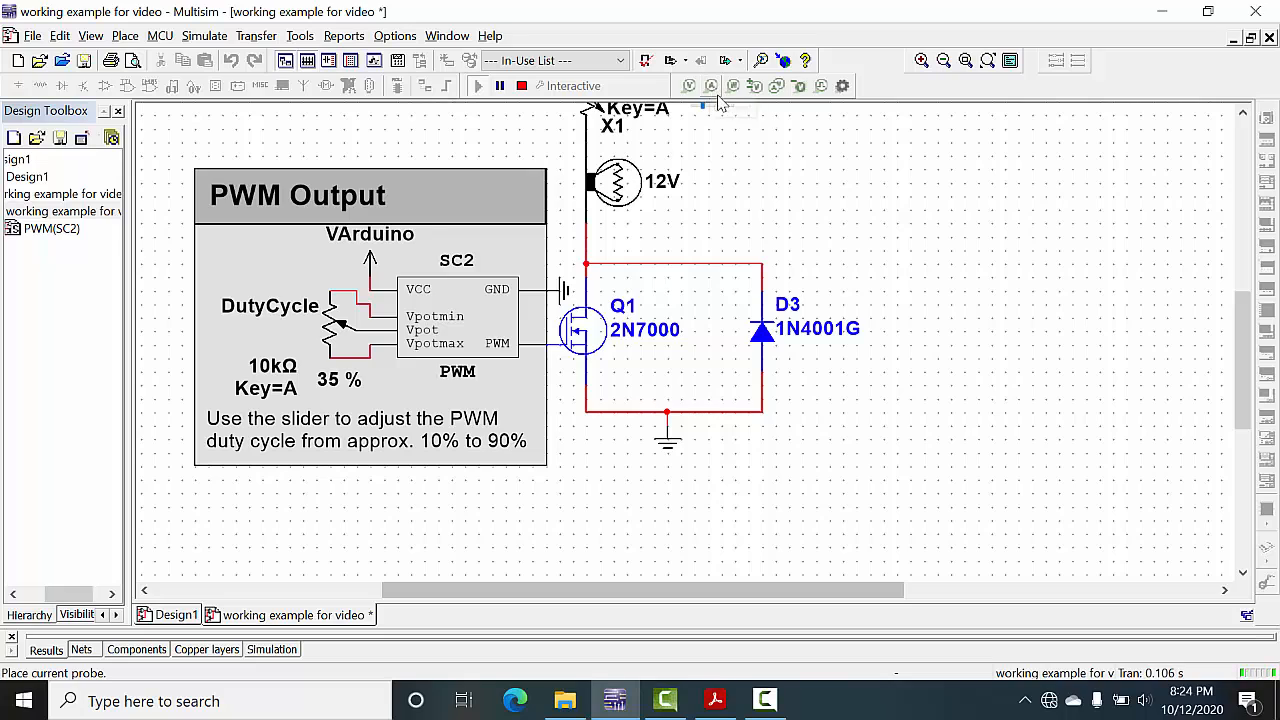
click(589, 242)
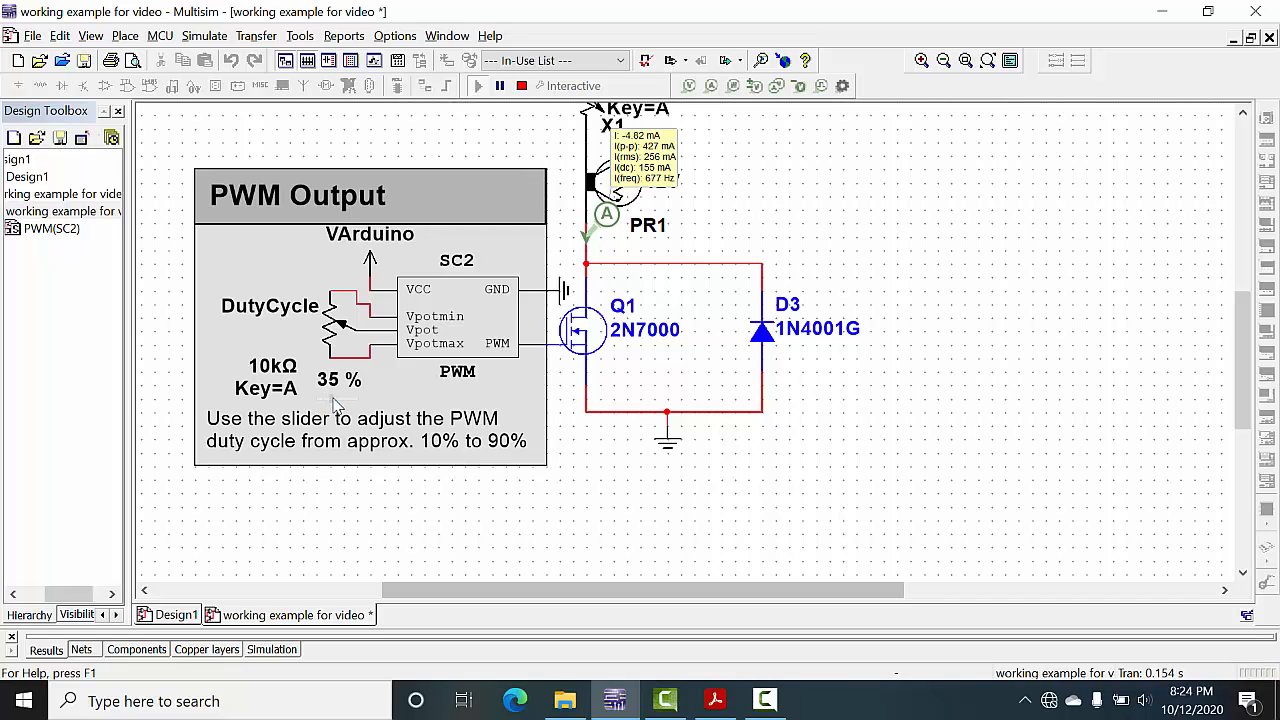
drag(337, 404, 343, 405)
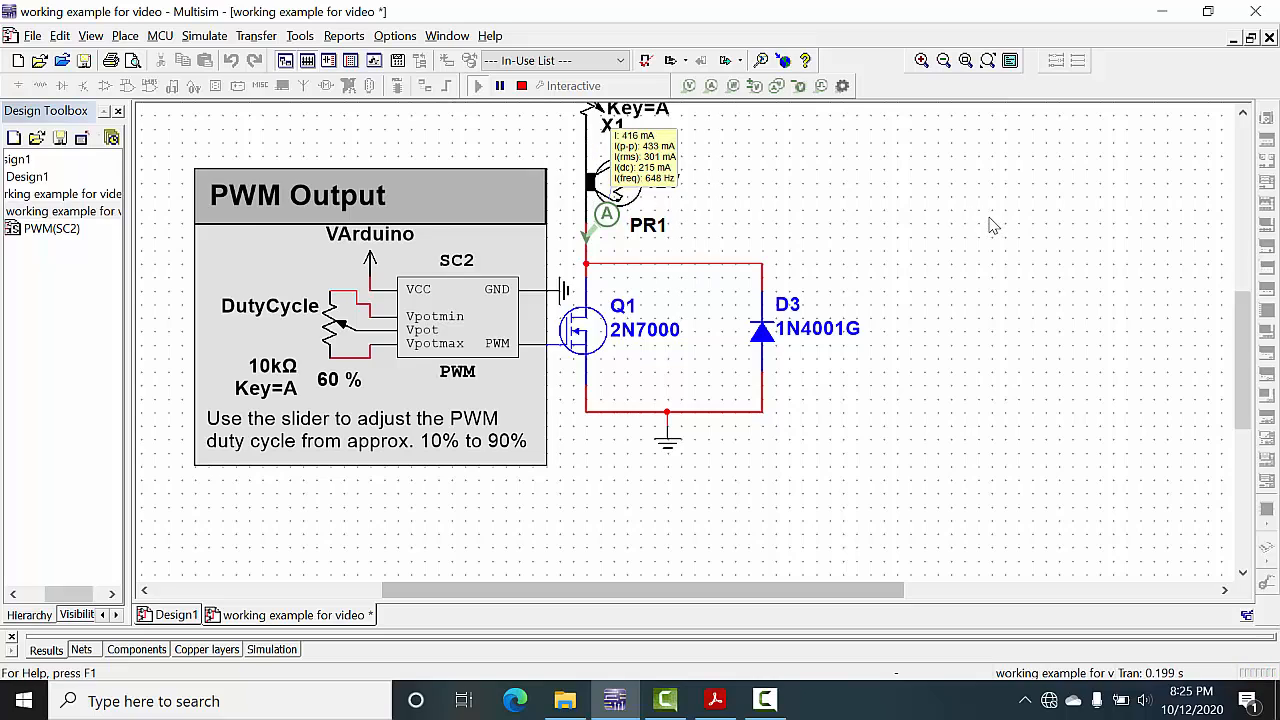
Check the lamp and current probe in the running circuit, and stop the simulation
scroll(993, 225, up, 1)
scroll(993, 225, down, 2)
scroll(993, 225, down, 1)
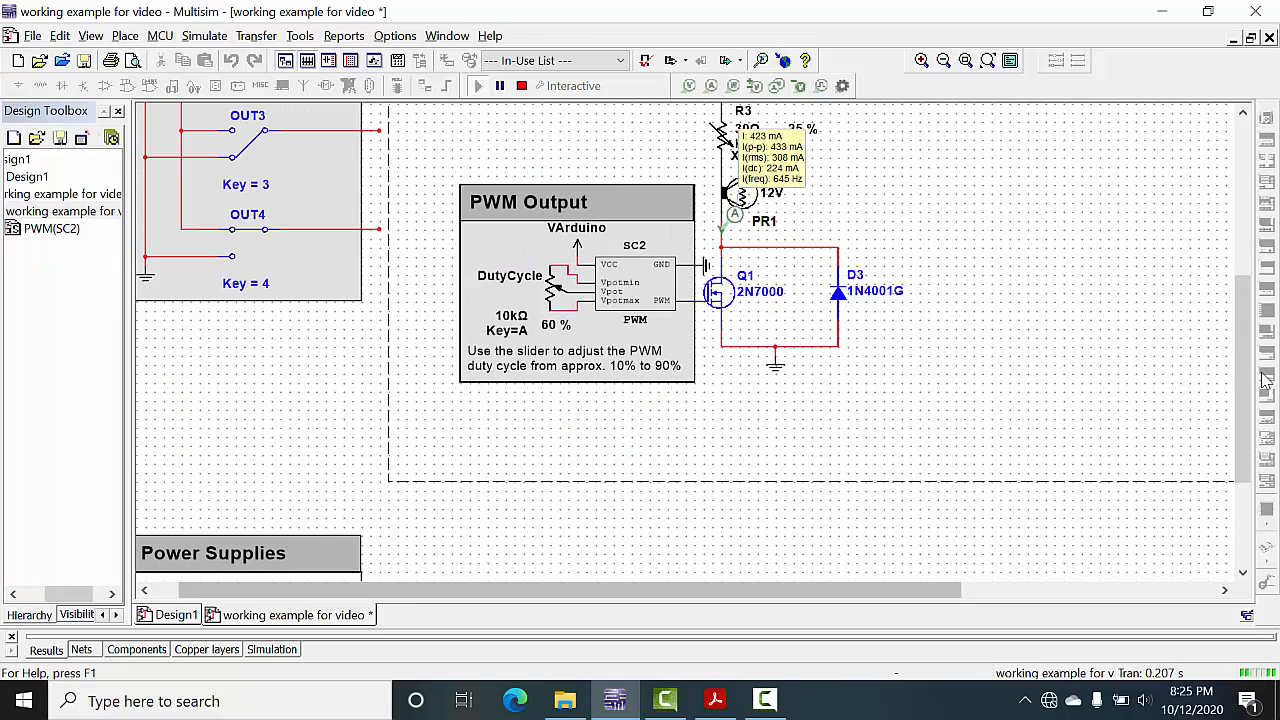
drag(1244, 380, 1244, 335)
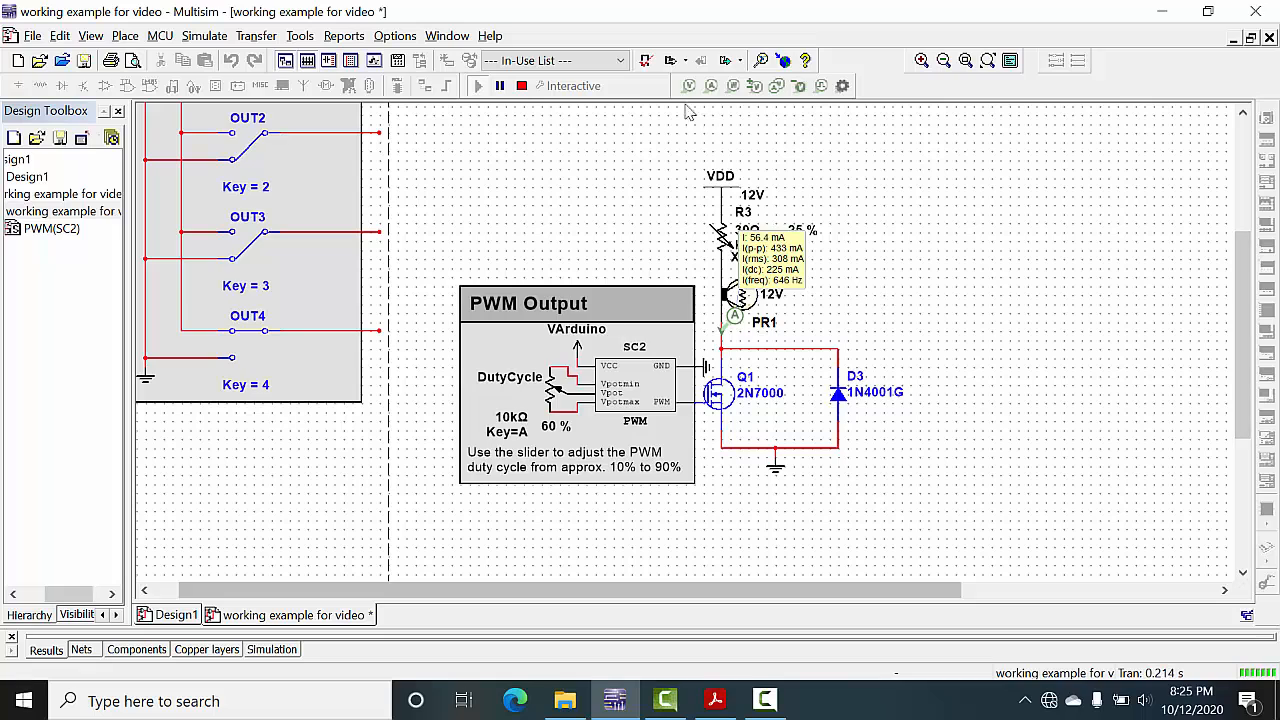
click(521, 86)
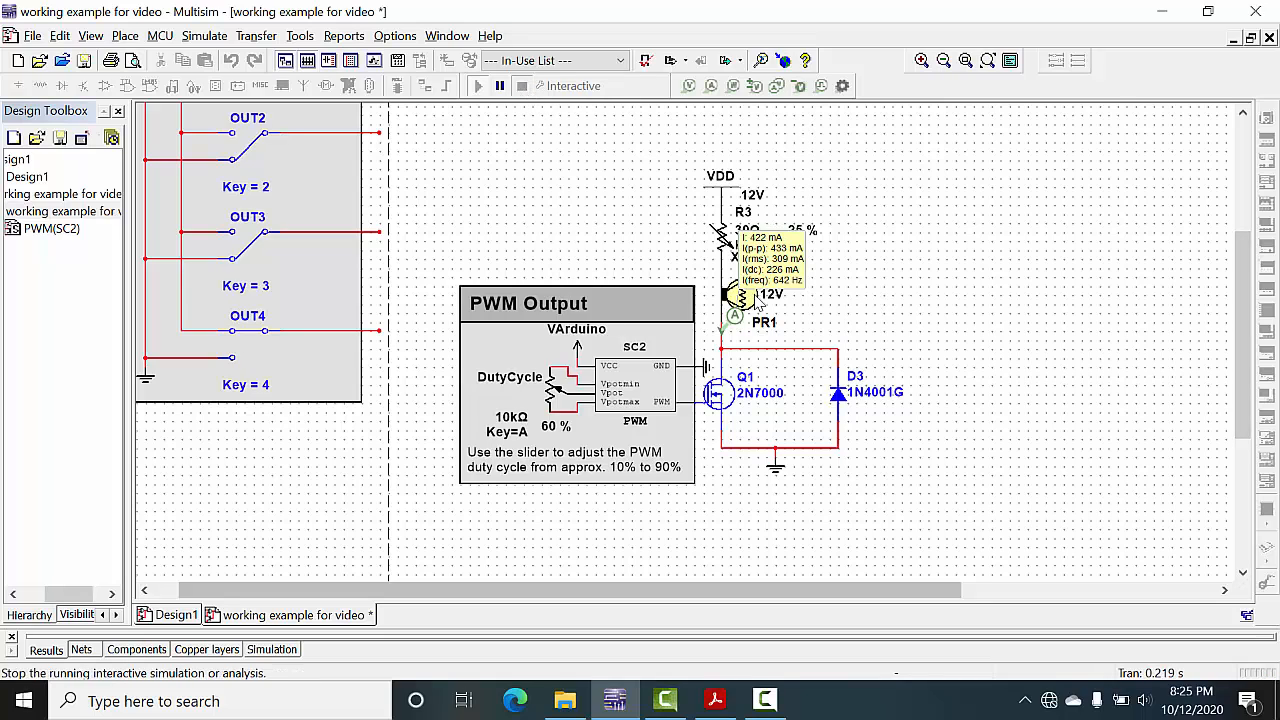
Delete the current probe and the entire lamp circuit attached to the PWM output
click(733, 320)
key(Delete)
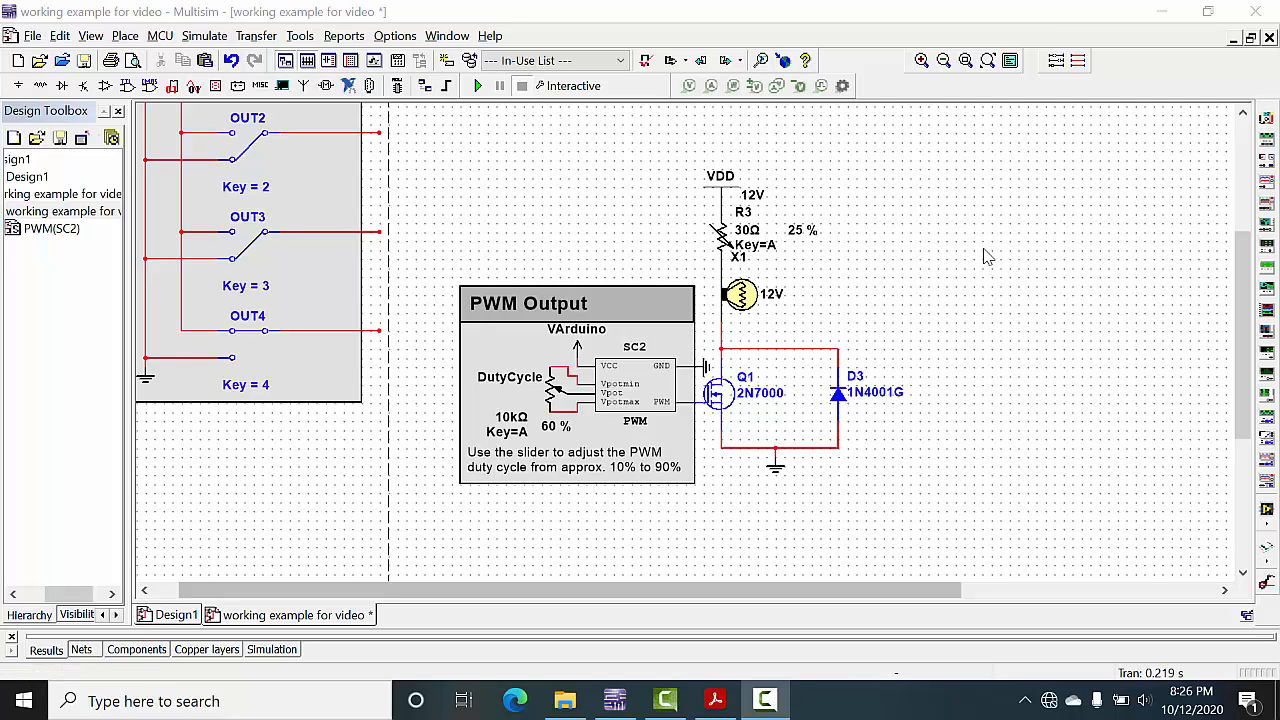
drag(925, 143, 711, 504)
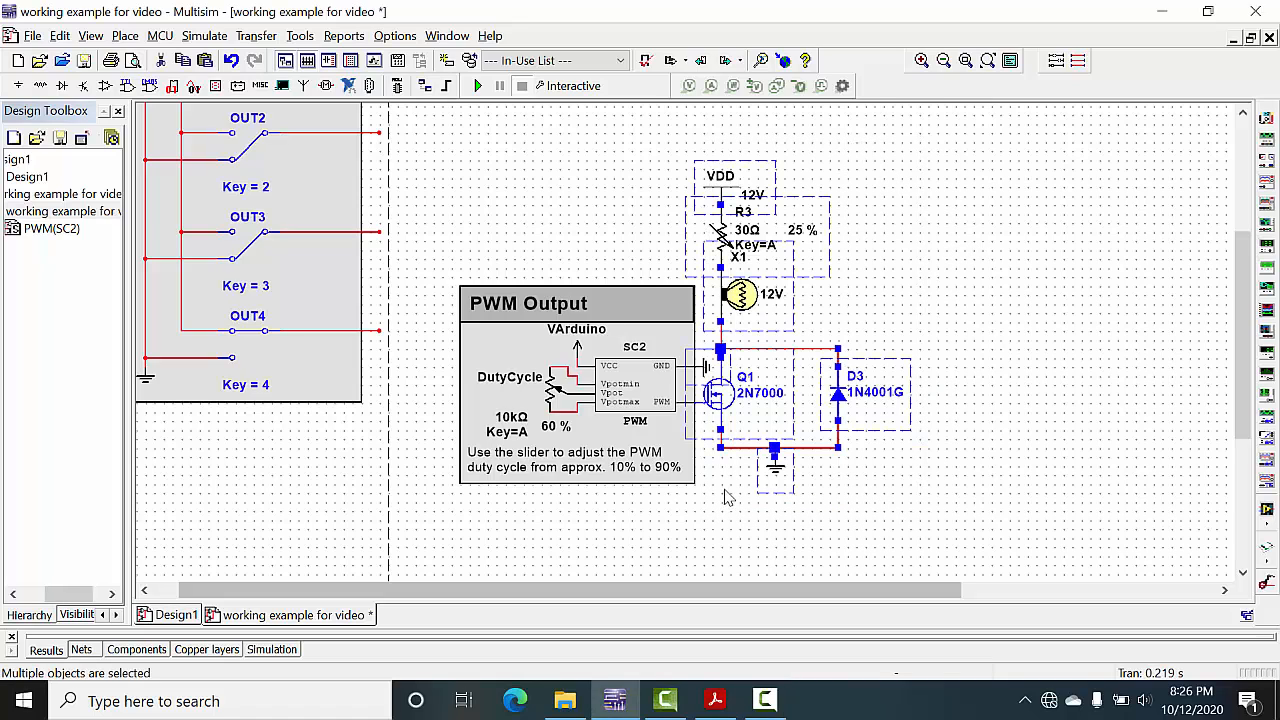
key(Delete)
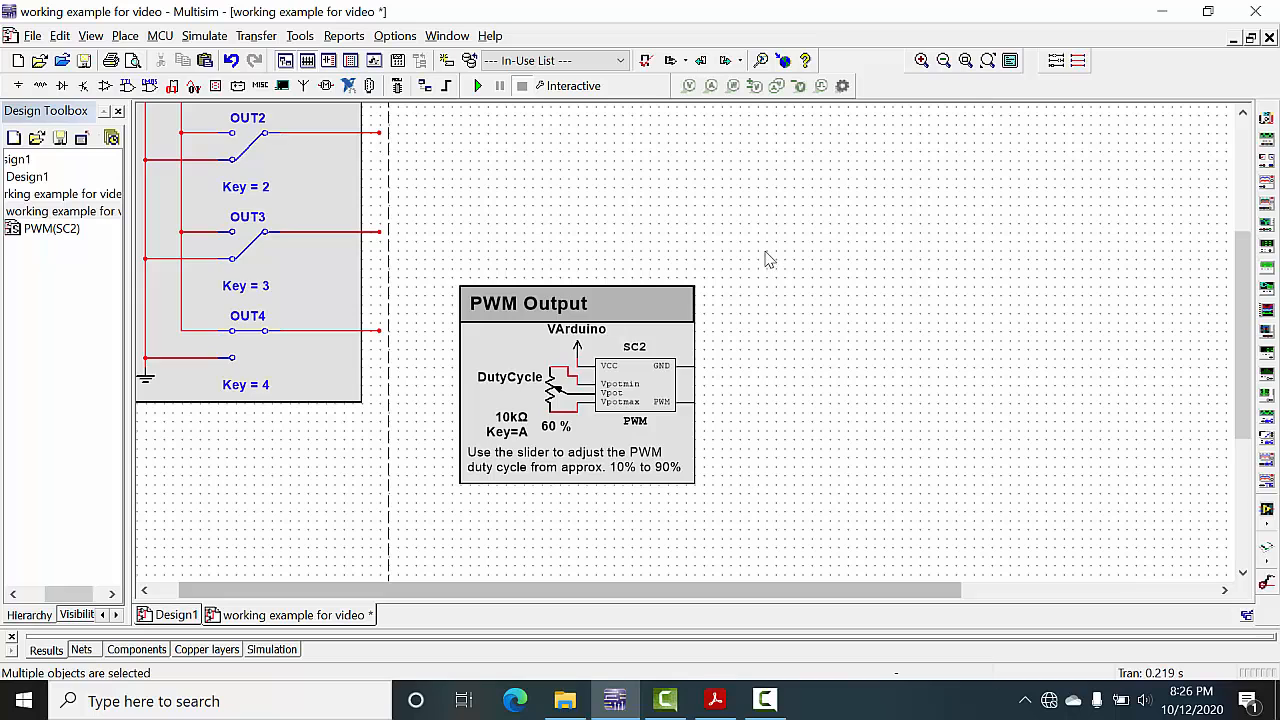
Move the whole PWM Output block back between the Digital Outputs and Power Supplies blocks
drag(765, 252, 417, 346)
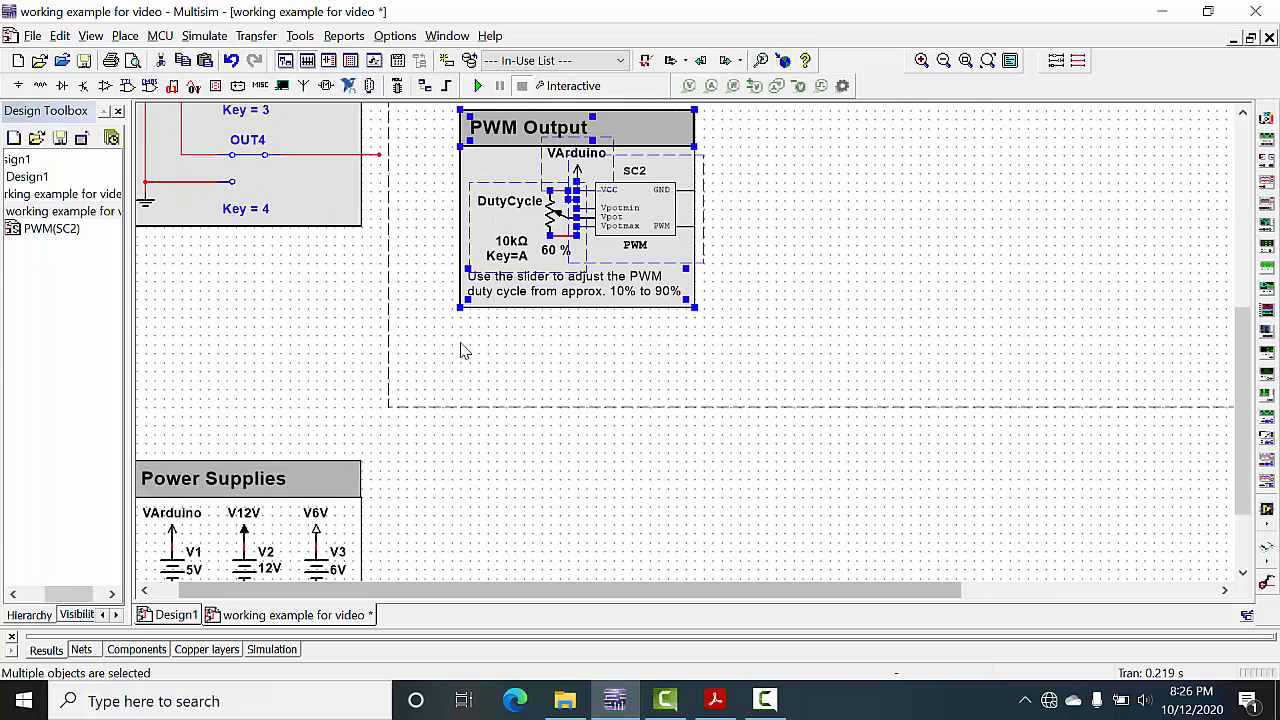
key(ctrl+c)
key(ctrl+v)
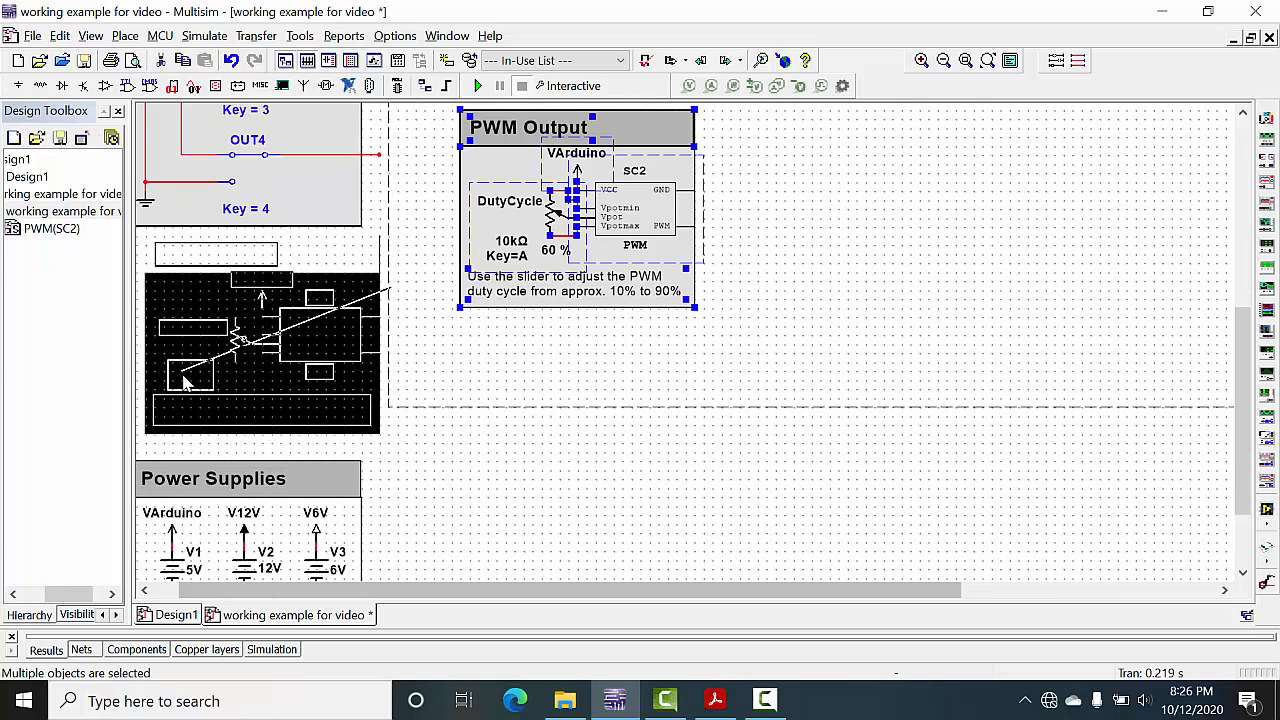
click(178, 372)
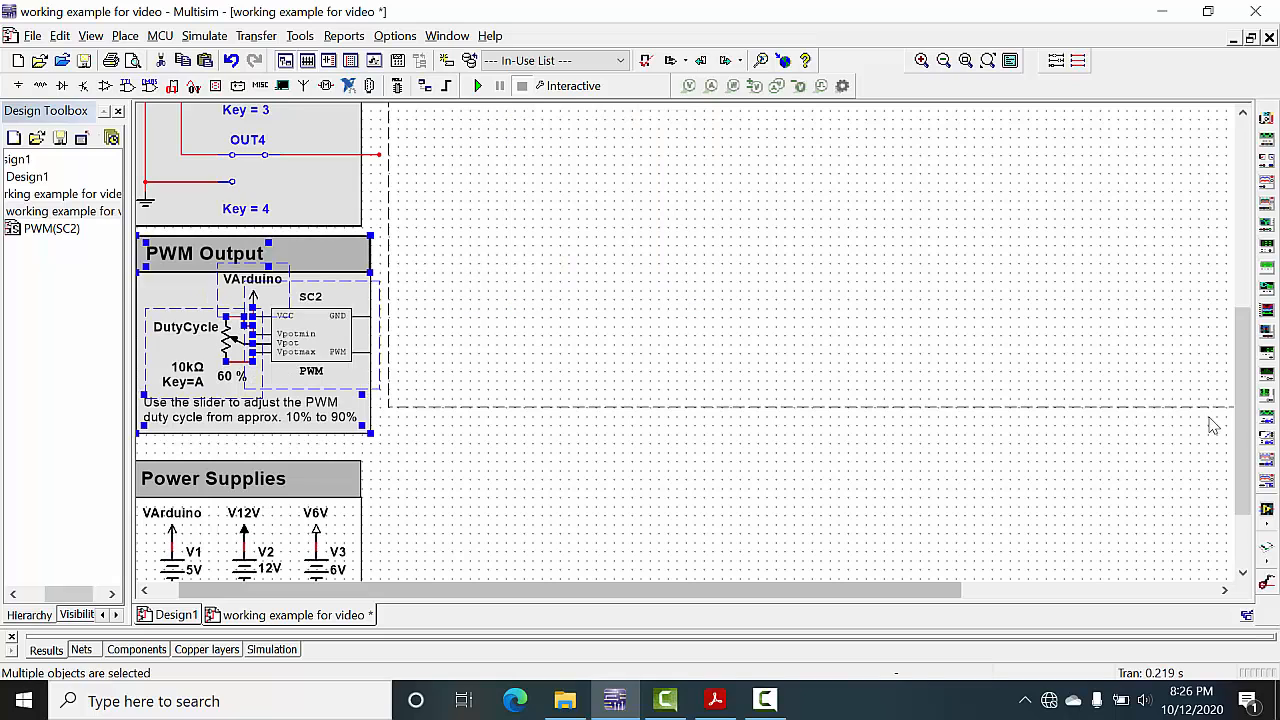
Place a function generator and, beside it, an oscilloscope in the empty circuit-building area
drag(1238, 410, 1235, 250)
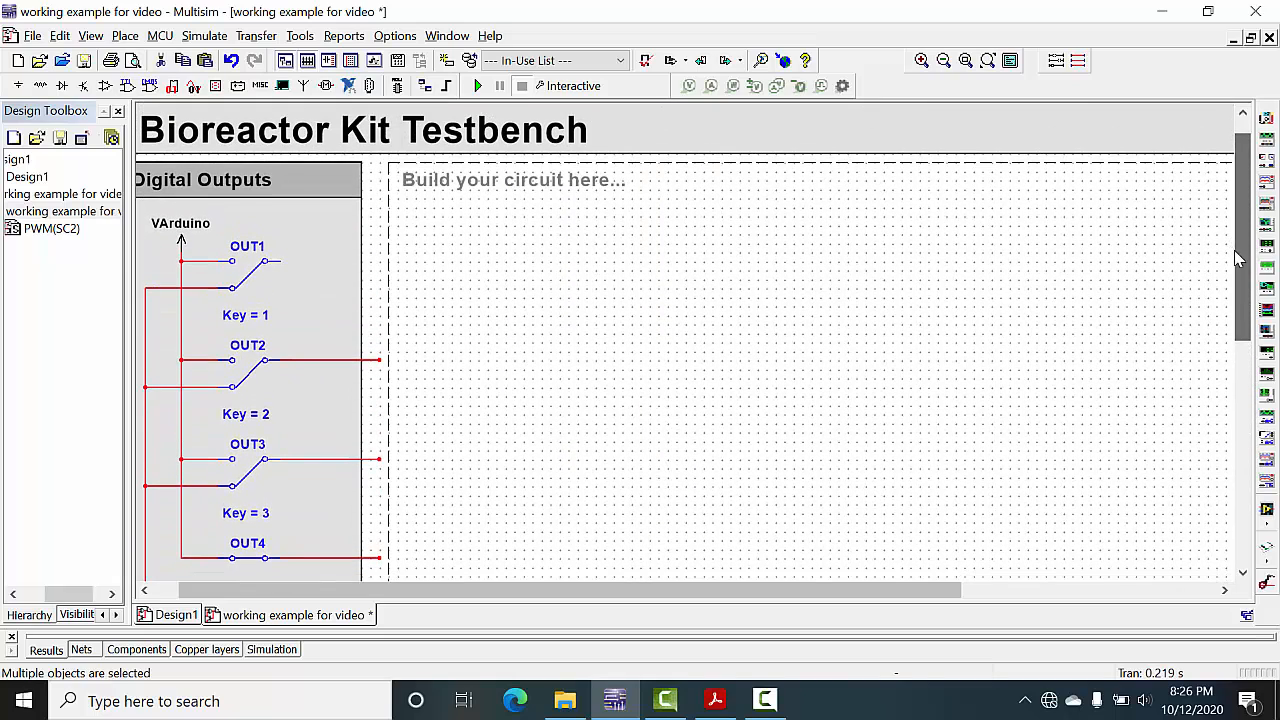
click(1268, 140)
click(519, 362)
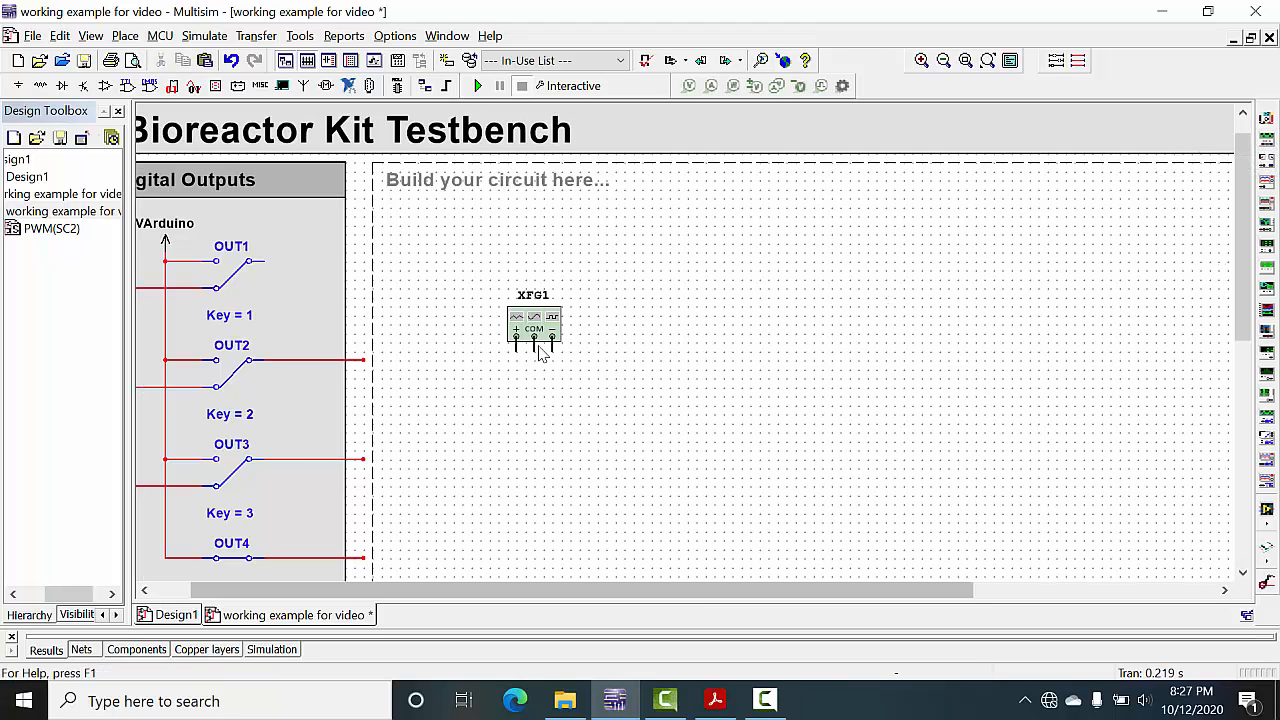
click(1267, 190)
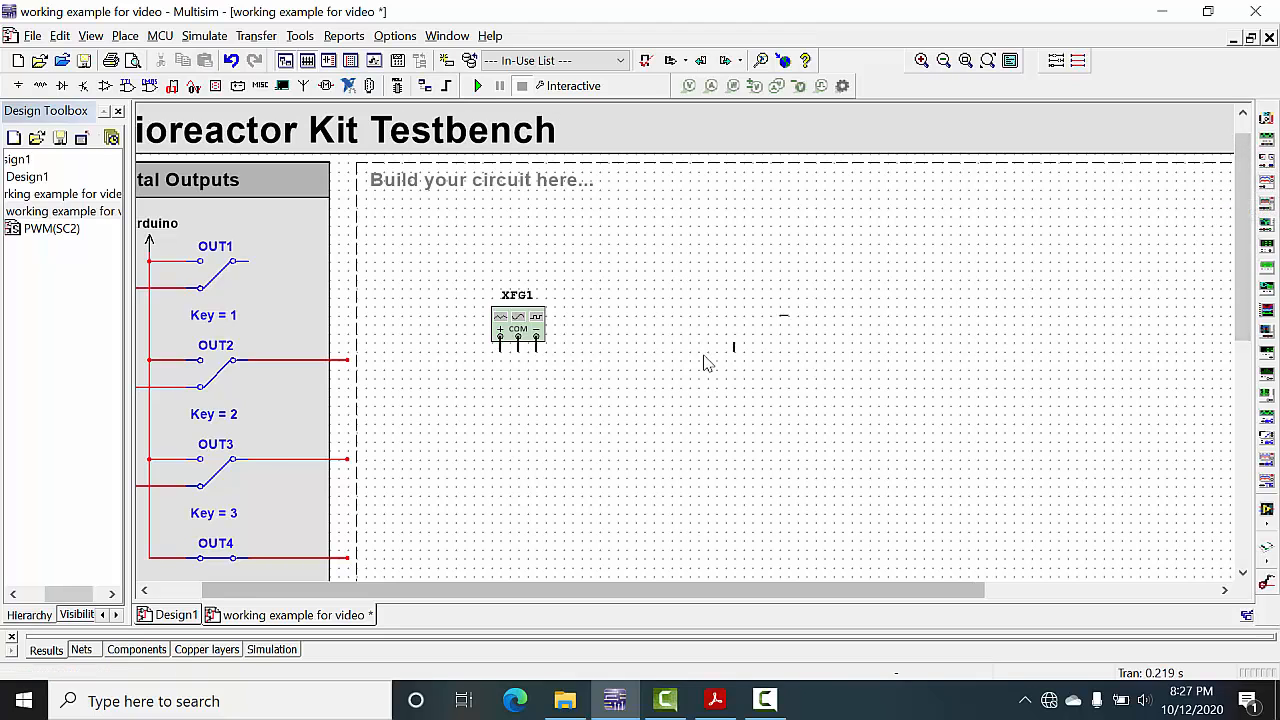
click(737, 360)
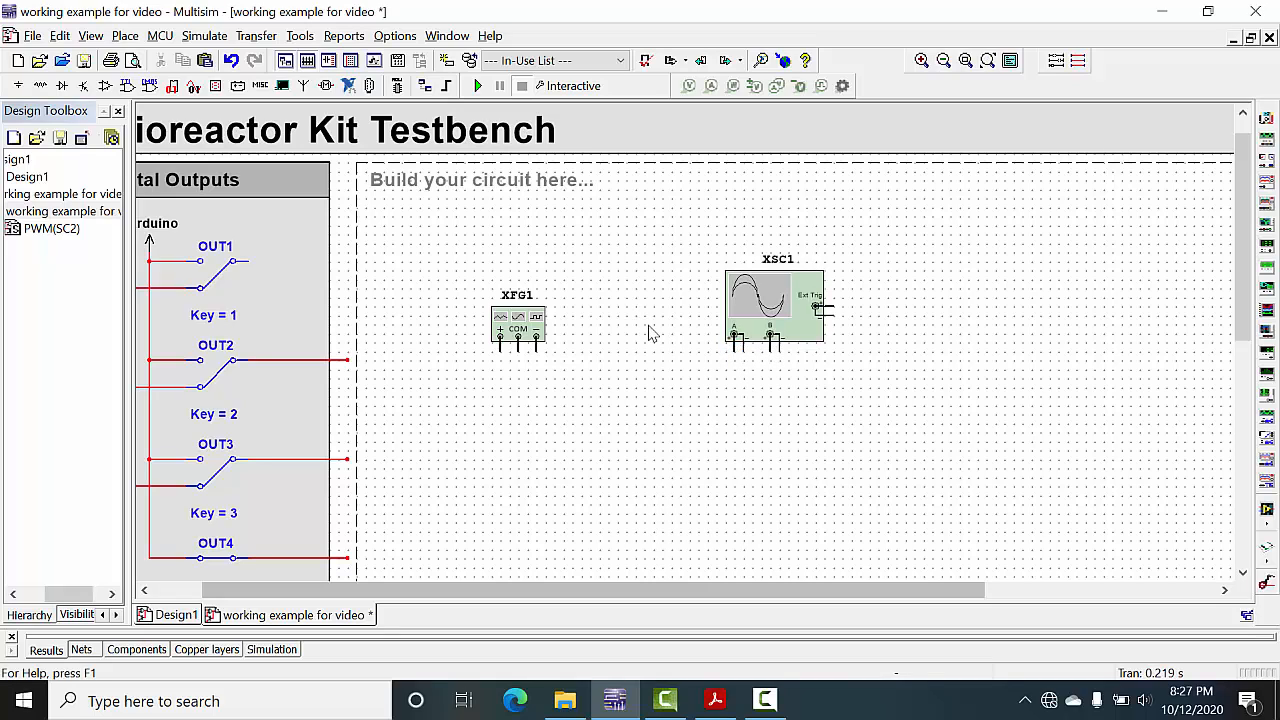
Shift the function generator slightly up and wire its positive terminal to the oscilloscope's channel A positive input
mouse_move(519, 332)
mouse_down()
mouse_move(503, 302)
mouse_move(514, 298)
mouse_up()
click(567, 350)
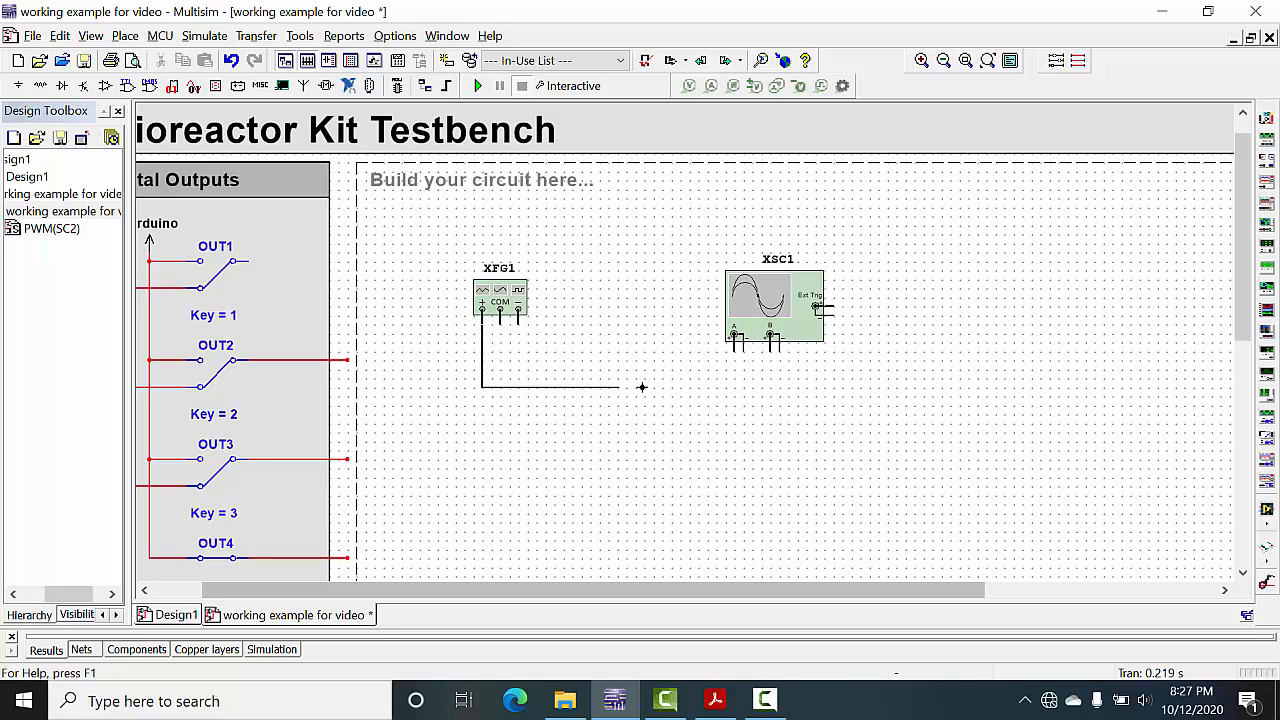
click(736, 349)
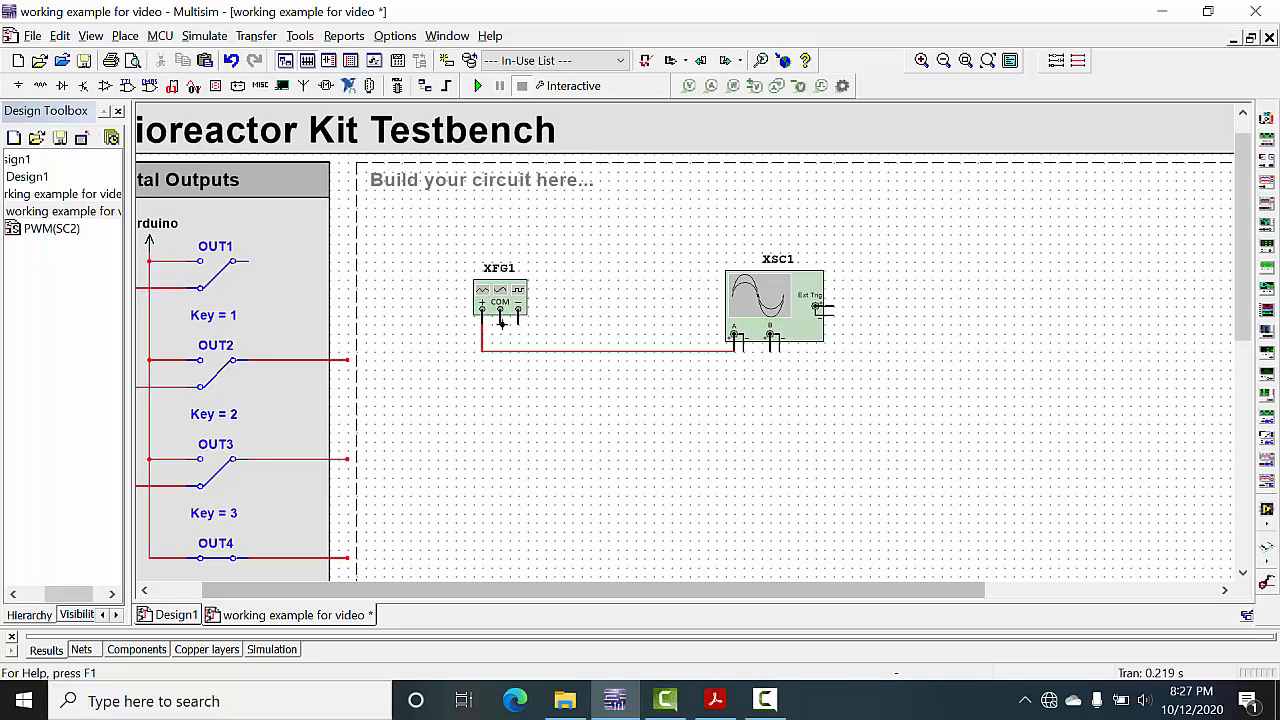
Place a GROUND component from the power sources directly beneath the function generator
click(124, 36)
click(143, 58)
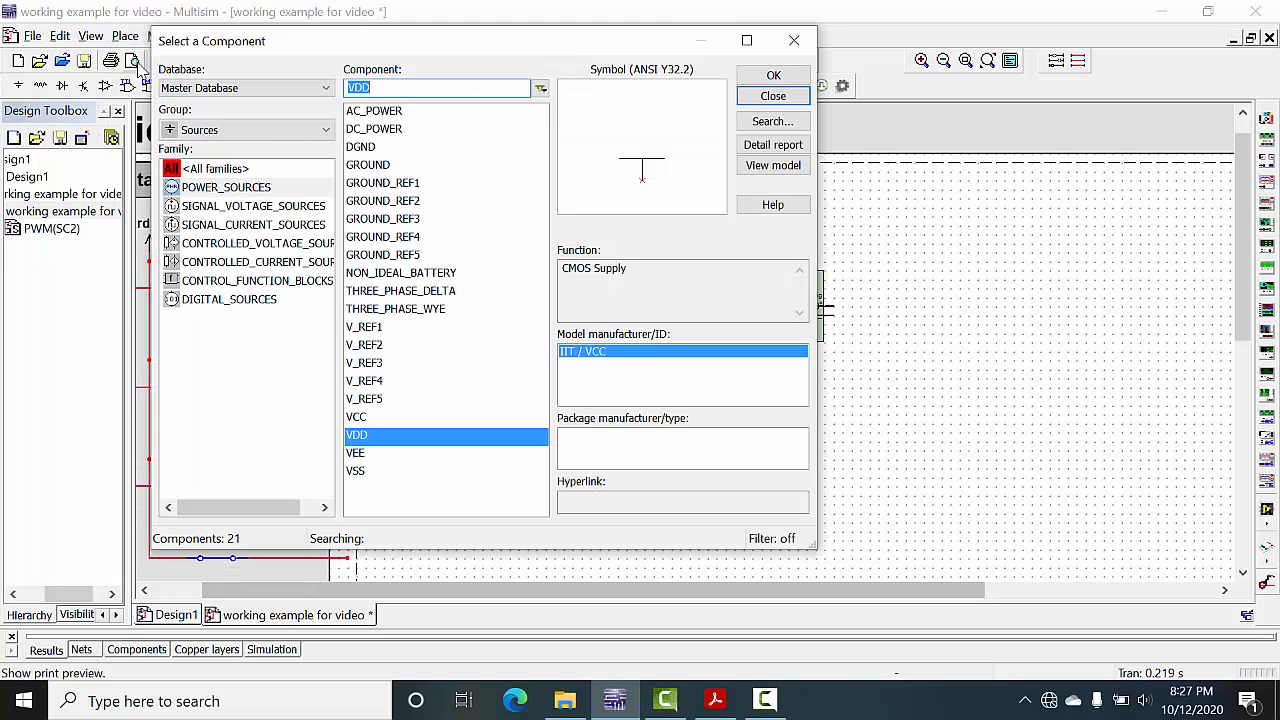
click(380, 165)
click(790, 94)
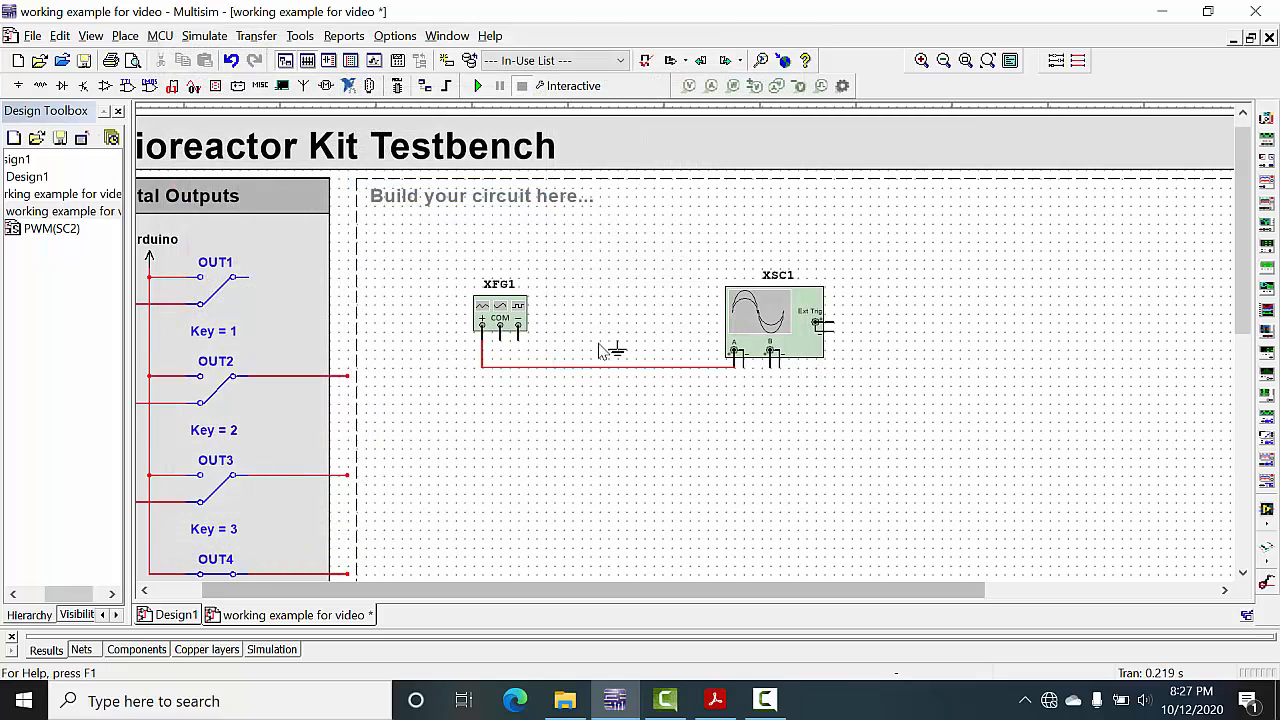
click(503, 407)
click(771, 94)
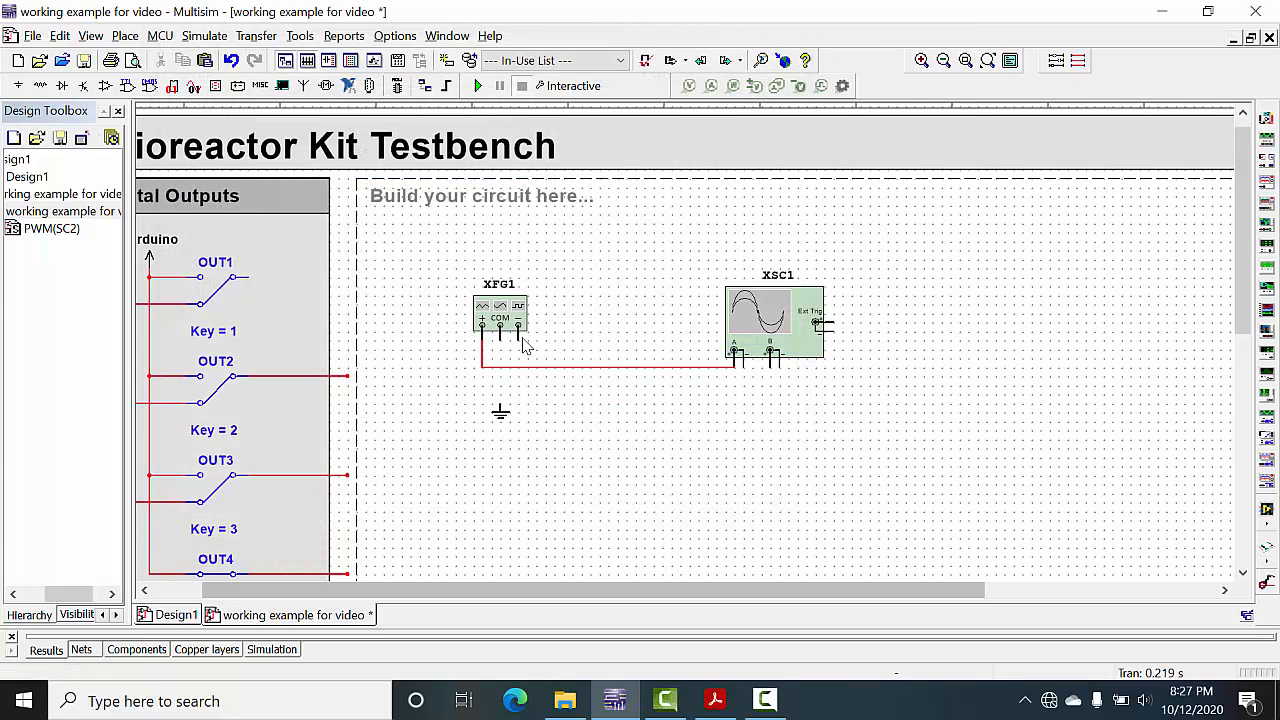
Wire the function generator's COM terminal and the oscilloscope's channel A negative input to the ground
click(502, 338)
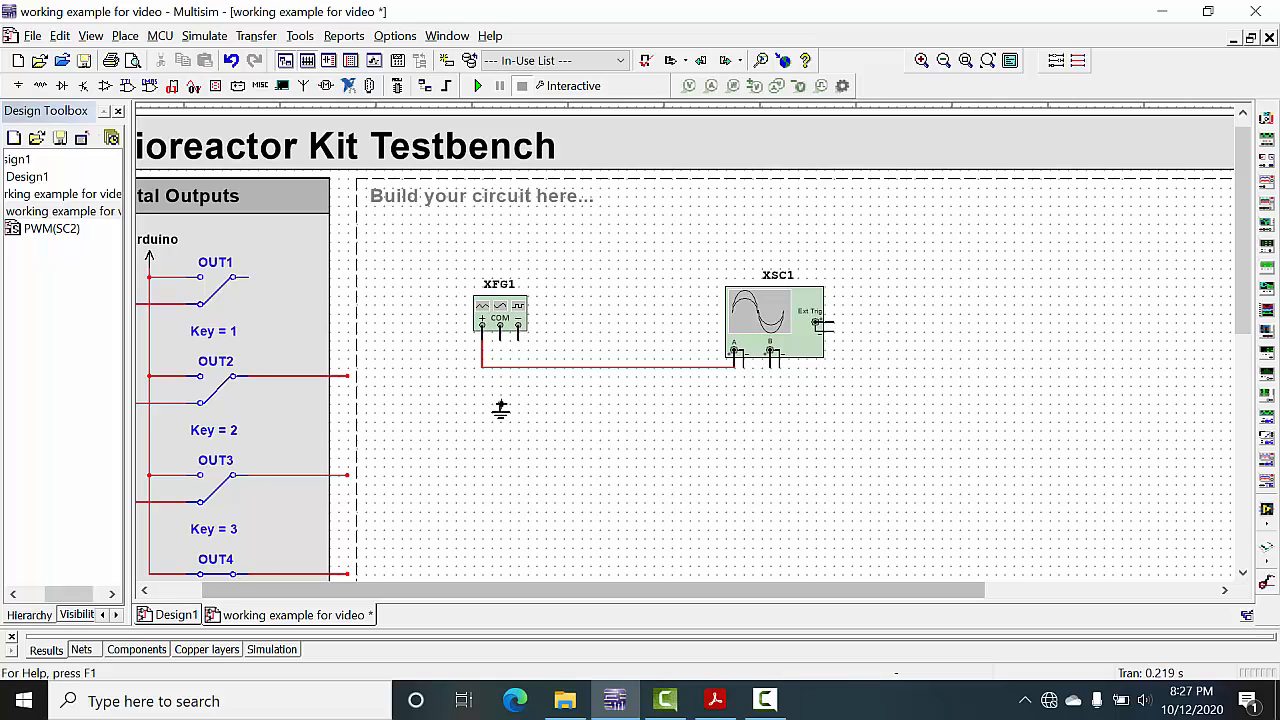
click(500, 402)
click(742, 368)
click(501, 388)
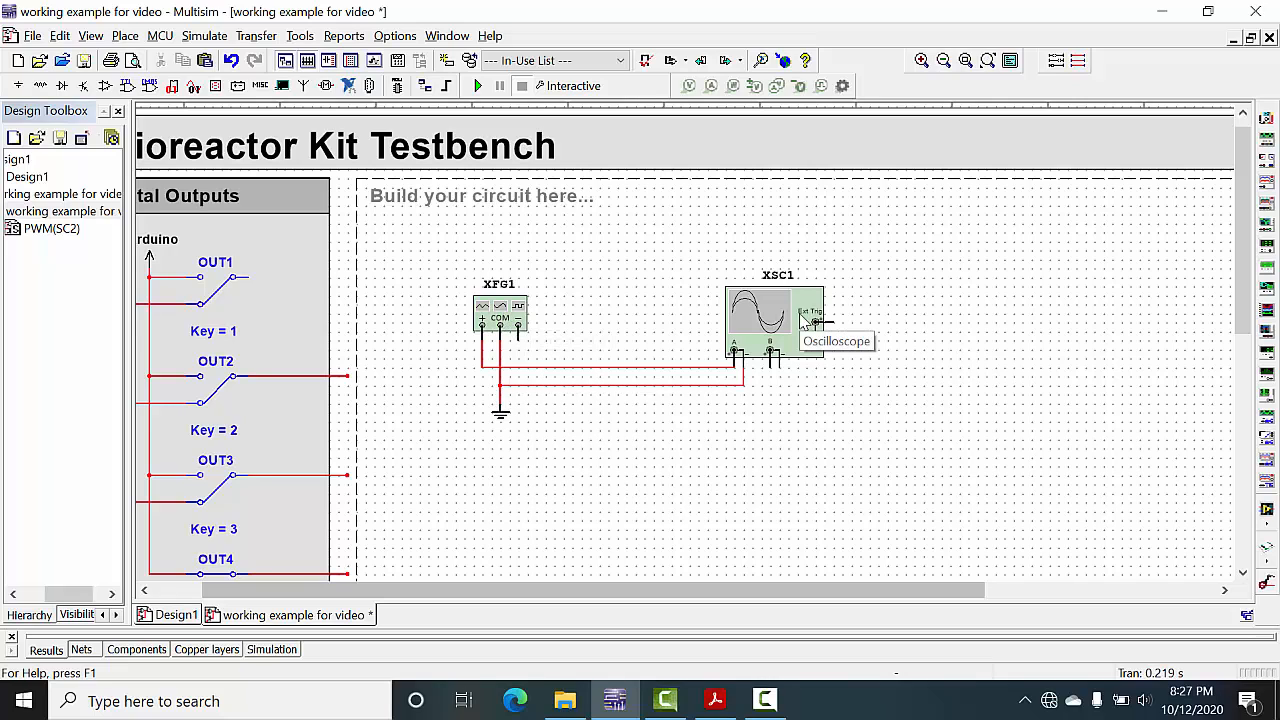
Open the function generator's settings, try the triangle and square waveforms, check the amplitude units, and return to the sine waveform
double_click(501, 317)
drag(683, 241, 432, 253)
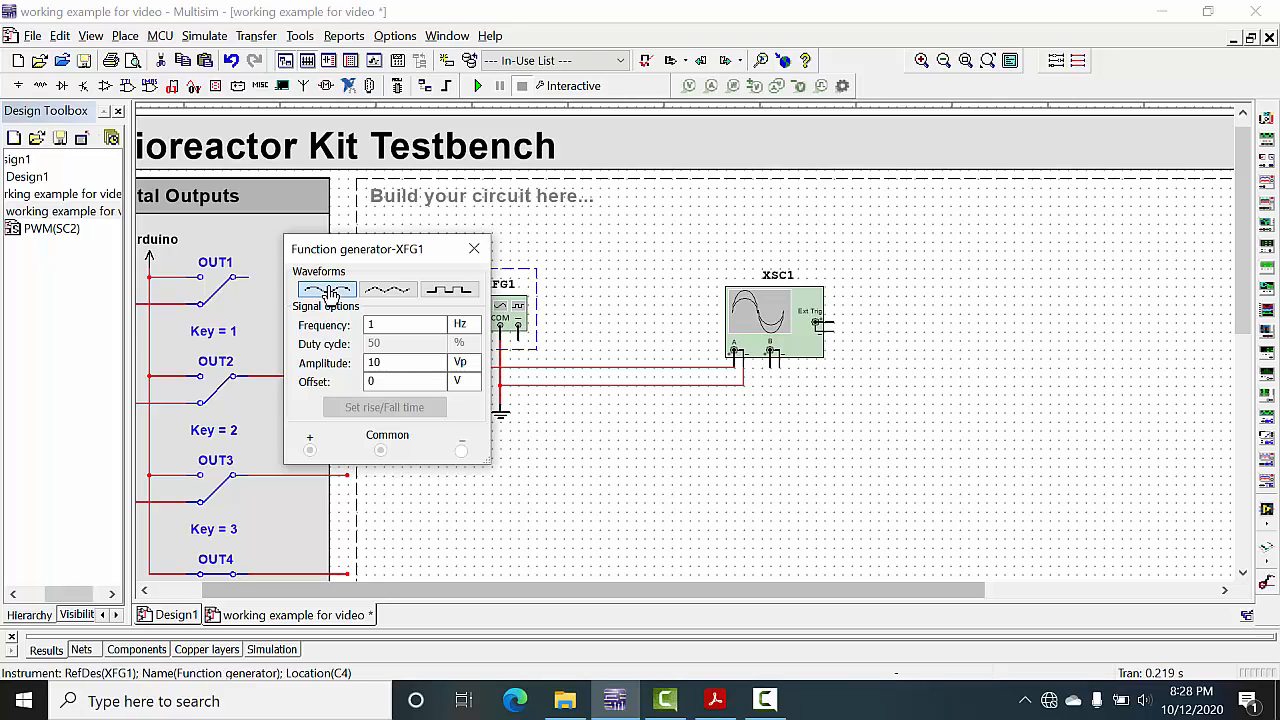
click(397, 291)
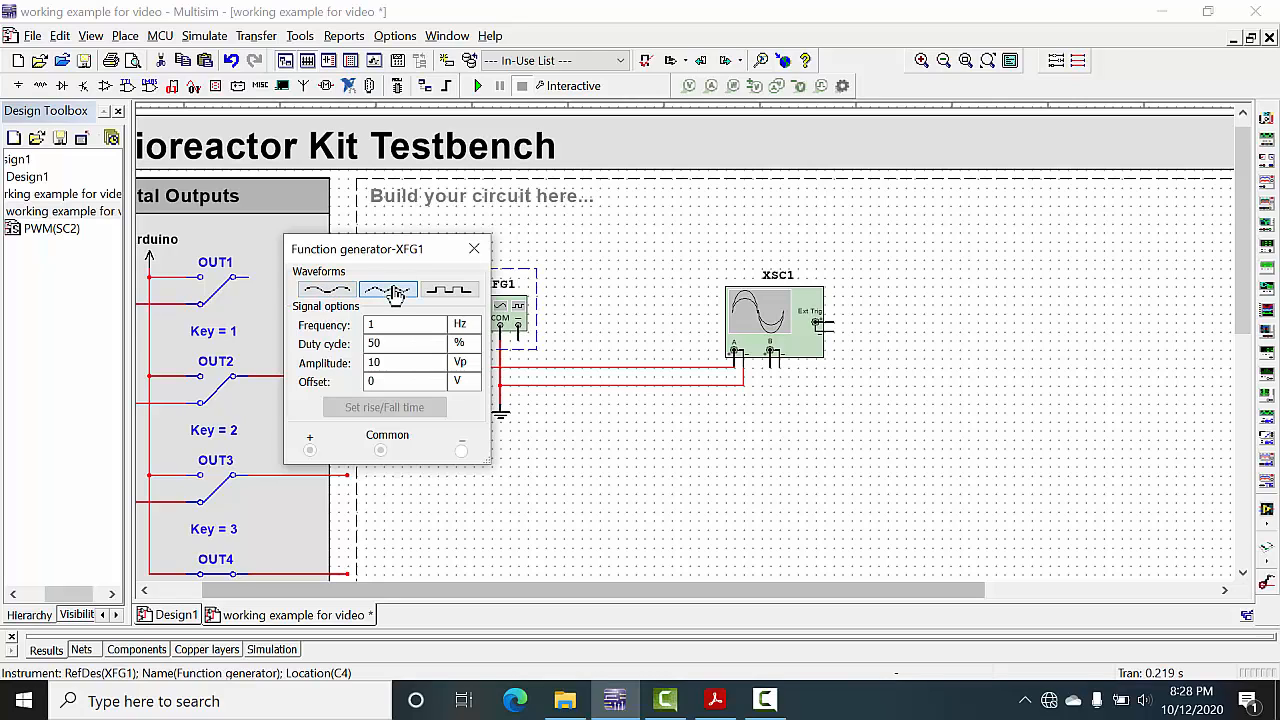
click(453, 291)
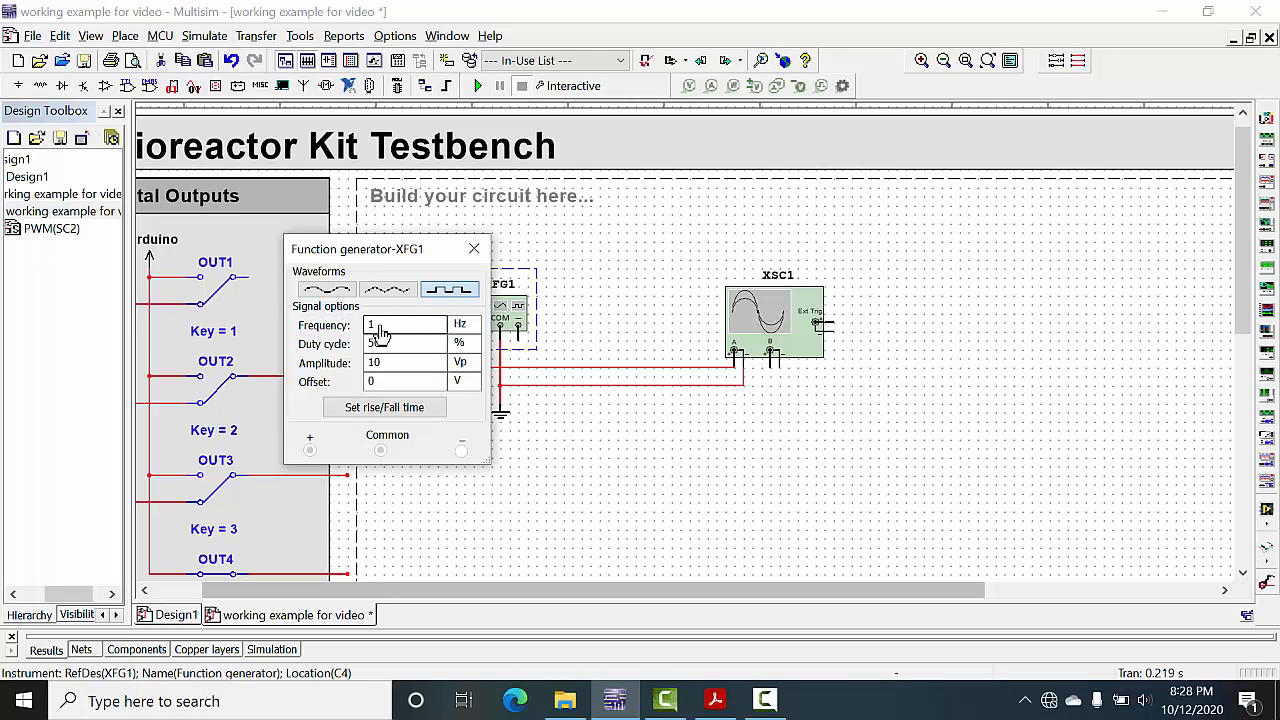
click(462, 362)
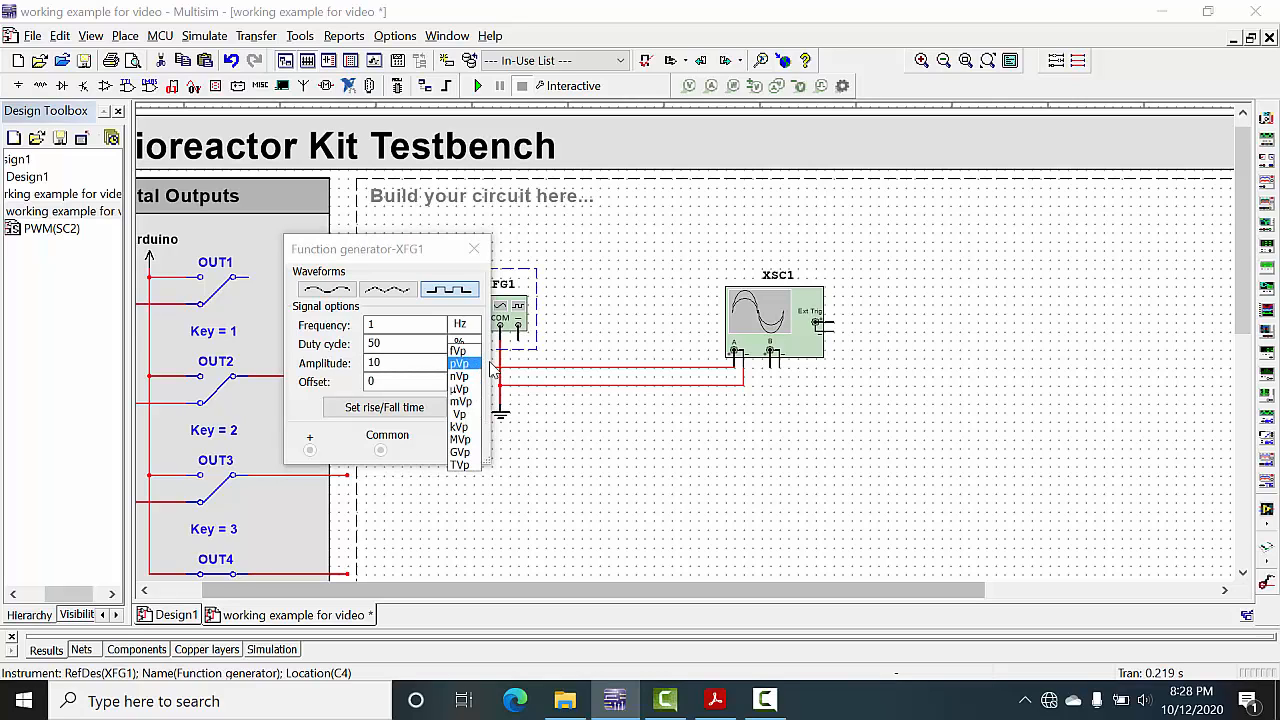
click(460, 414)
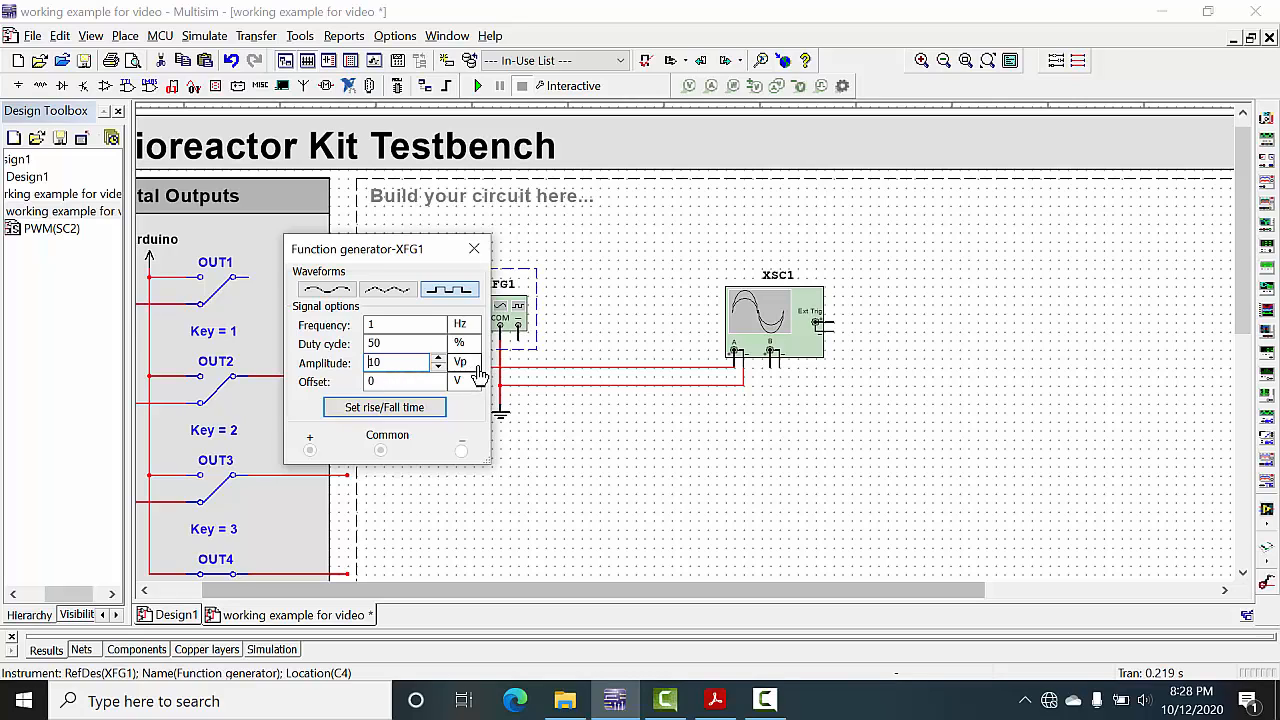
click(325, 290)
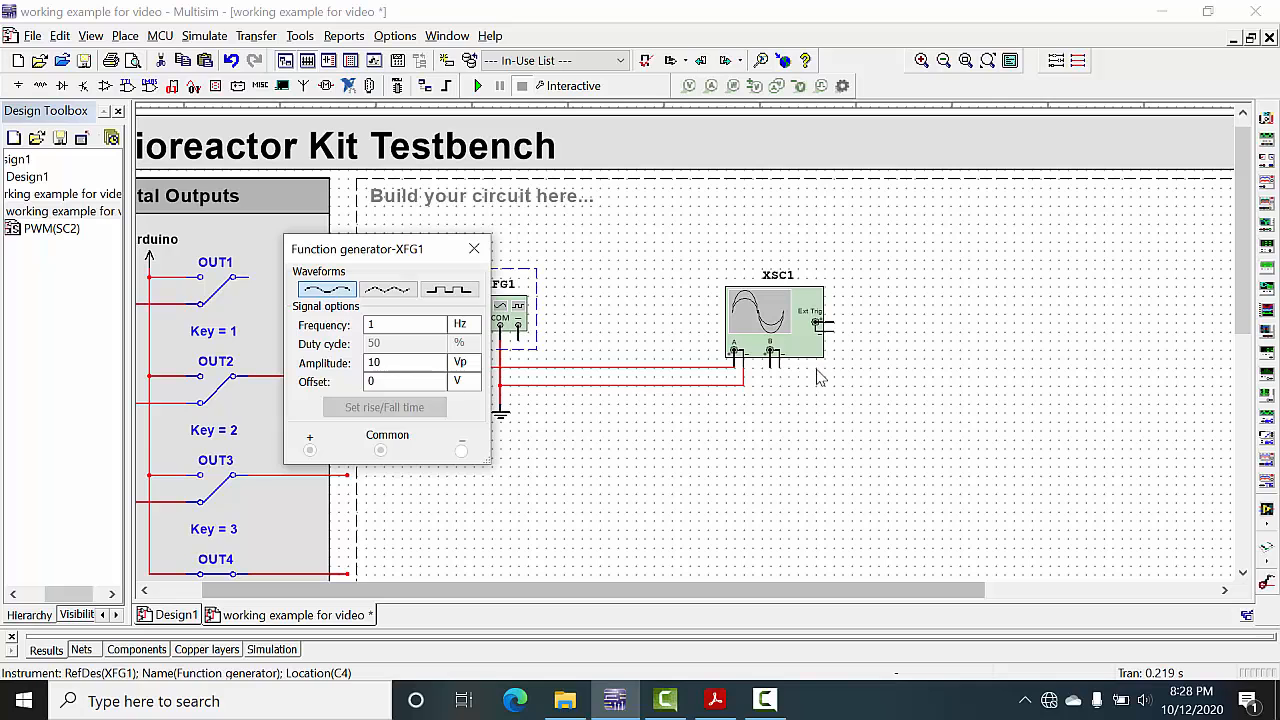
Open the oscilloscope's display beside the circuit and run the simulation with the sine signal
double_click(775, 316)
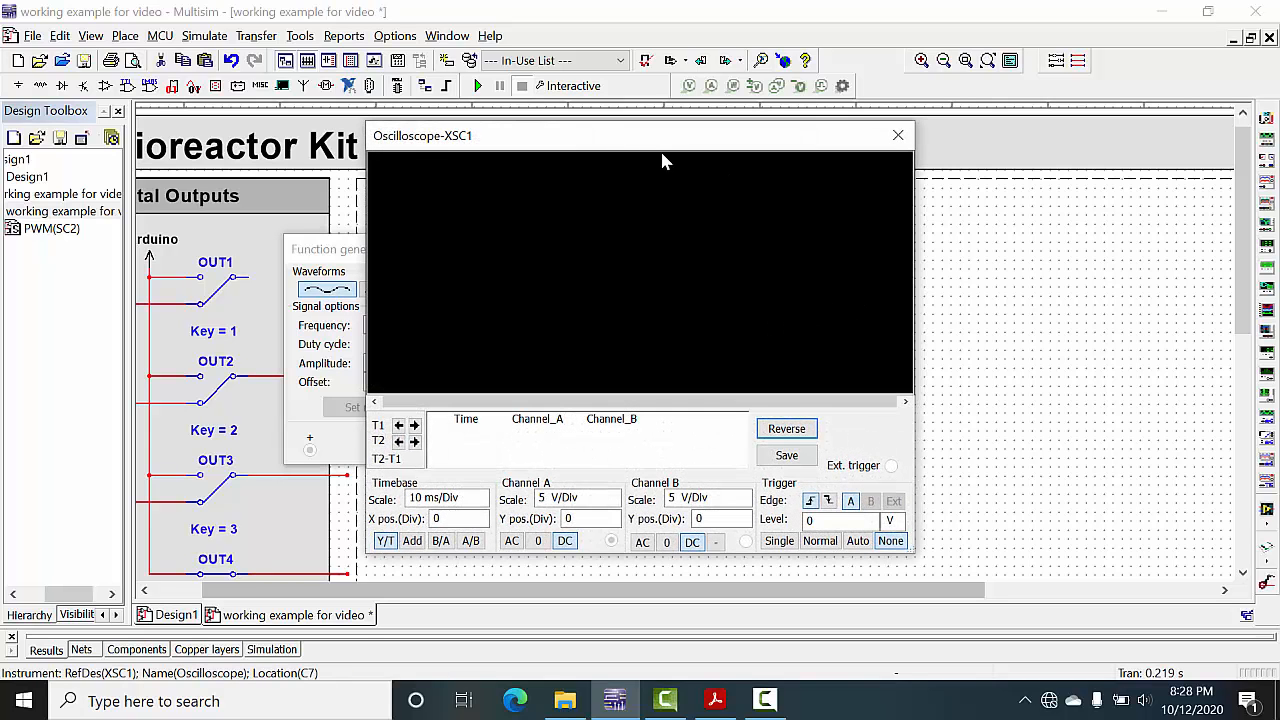
drag(609, 140, 827, 143)
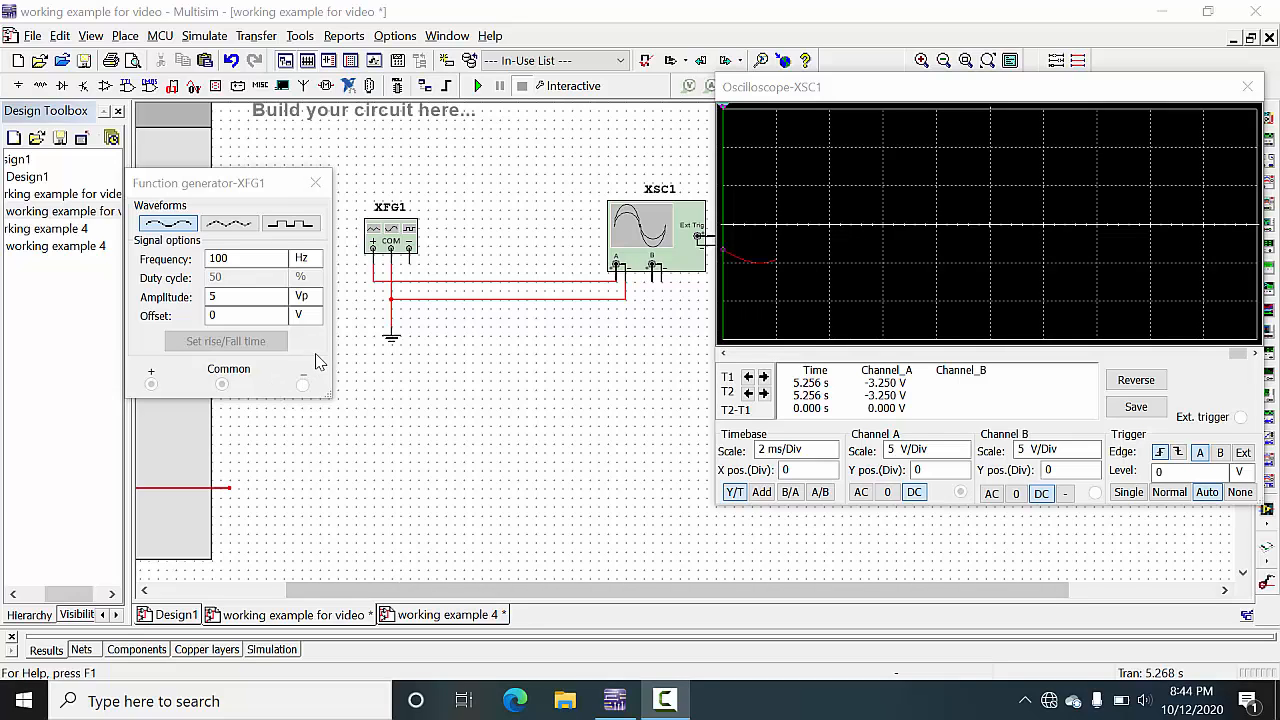
click(223, 315)
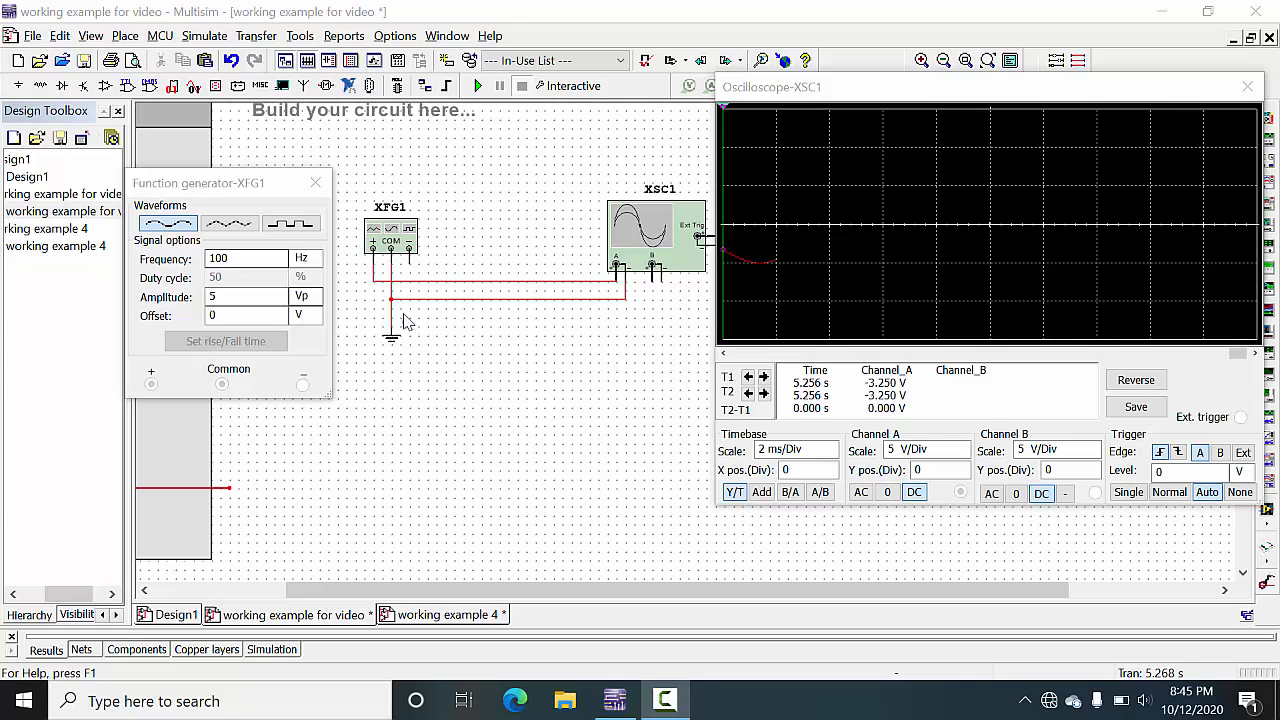
click(479, 86)
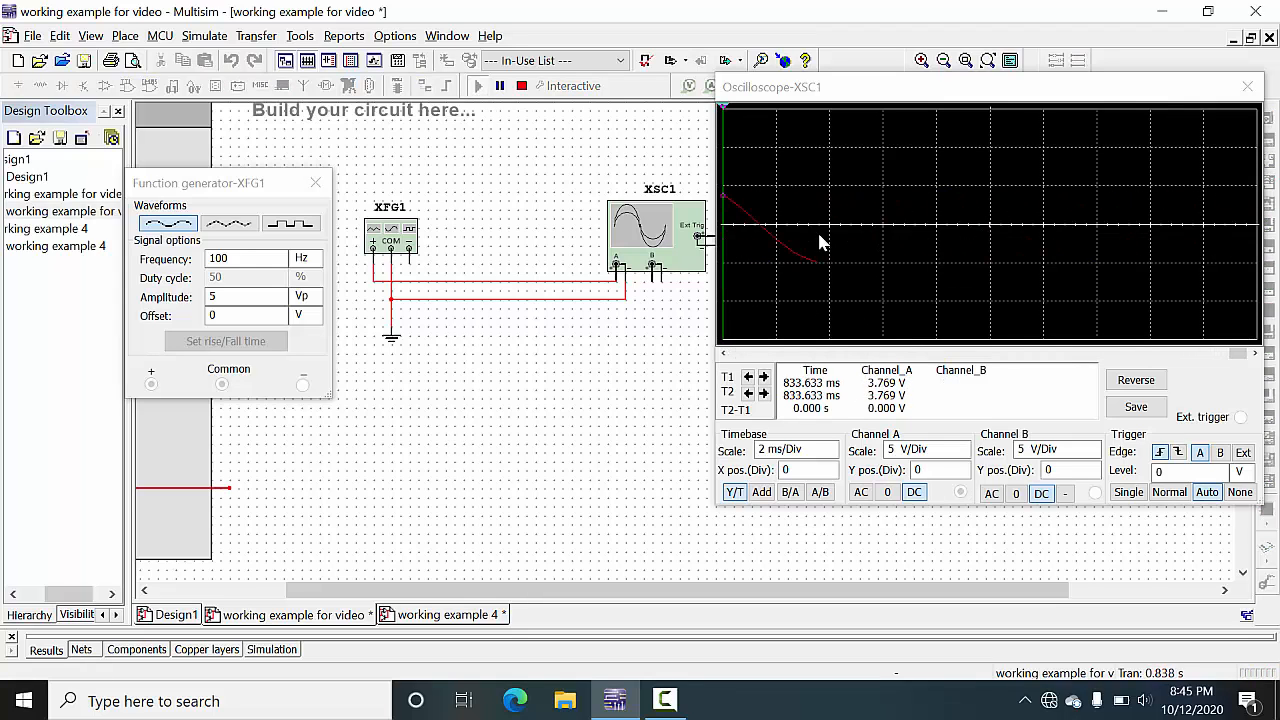
click(1005, 93)
drag(1005, 93, 900, 103)
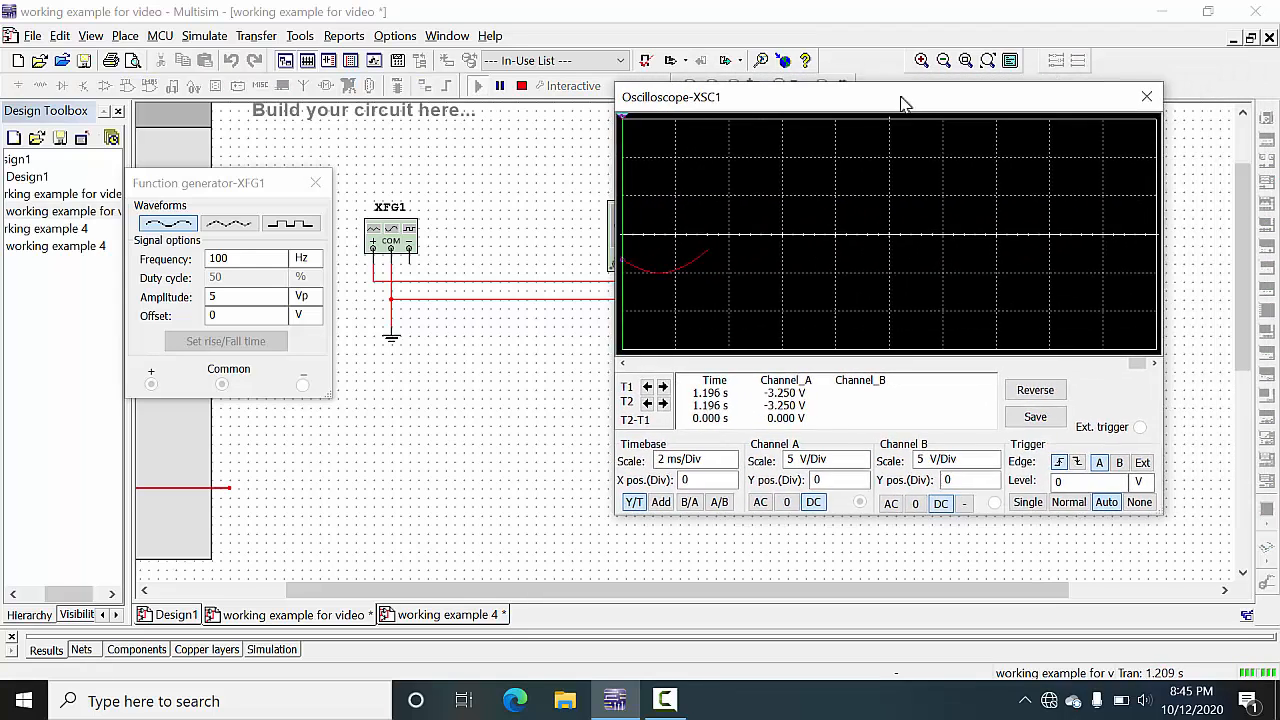
Try neighbouring timebase scales, return to 2 ms/Div, and set the channel A scale to 2 V/Div
mouse_move(724, 465)
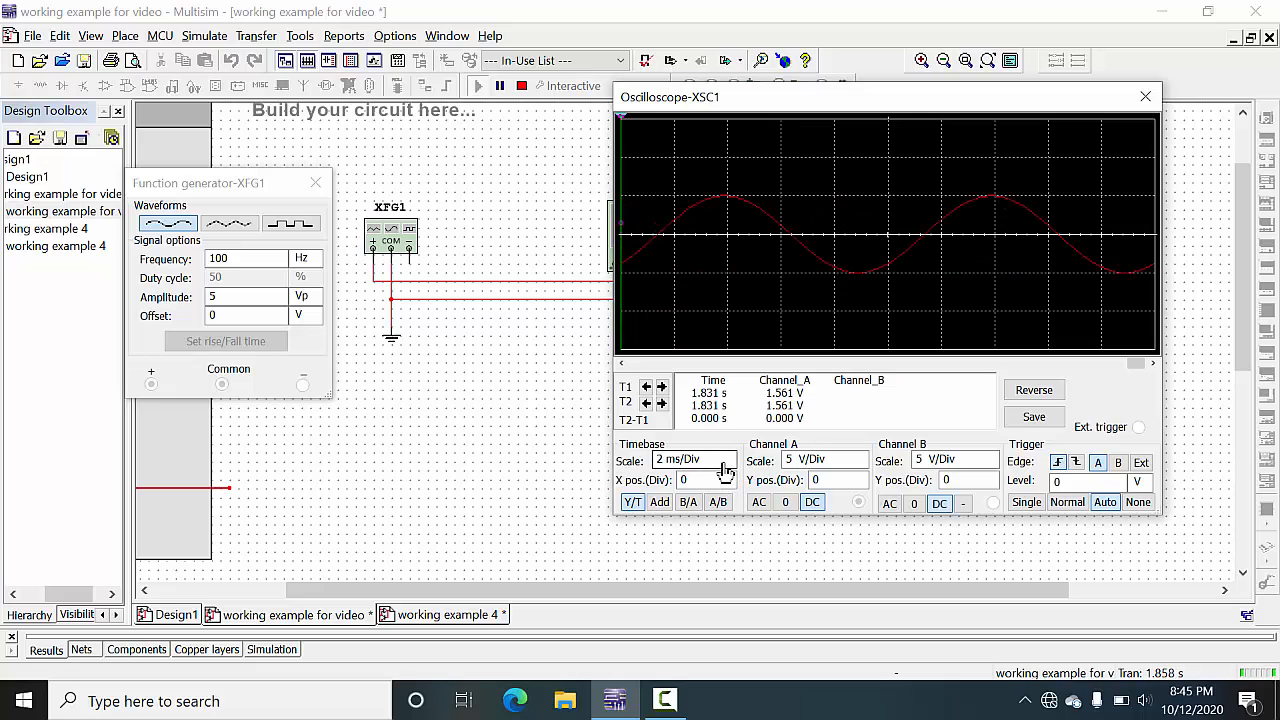
click(729, 465)
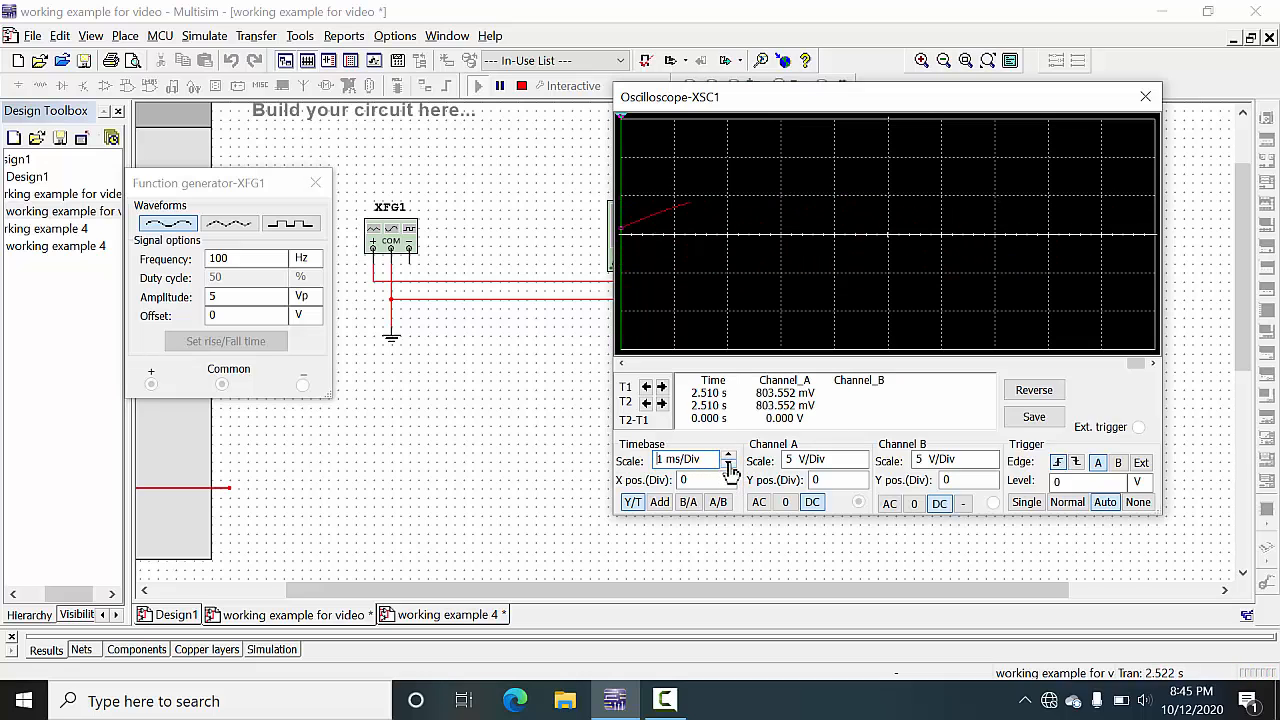
click(729, 456)
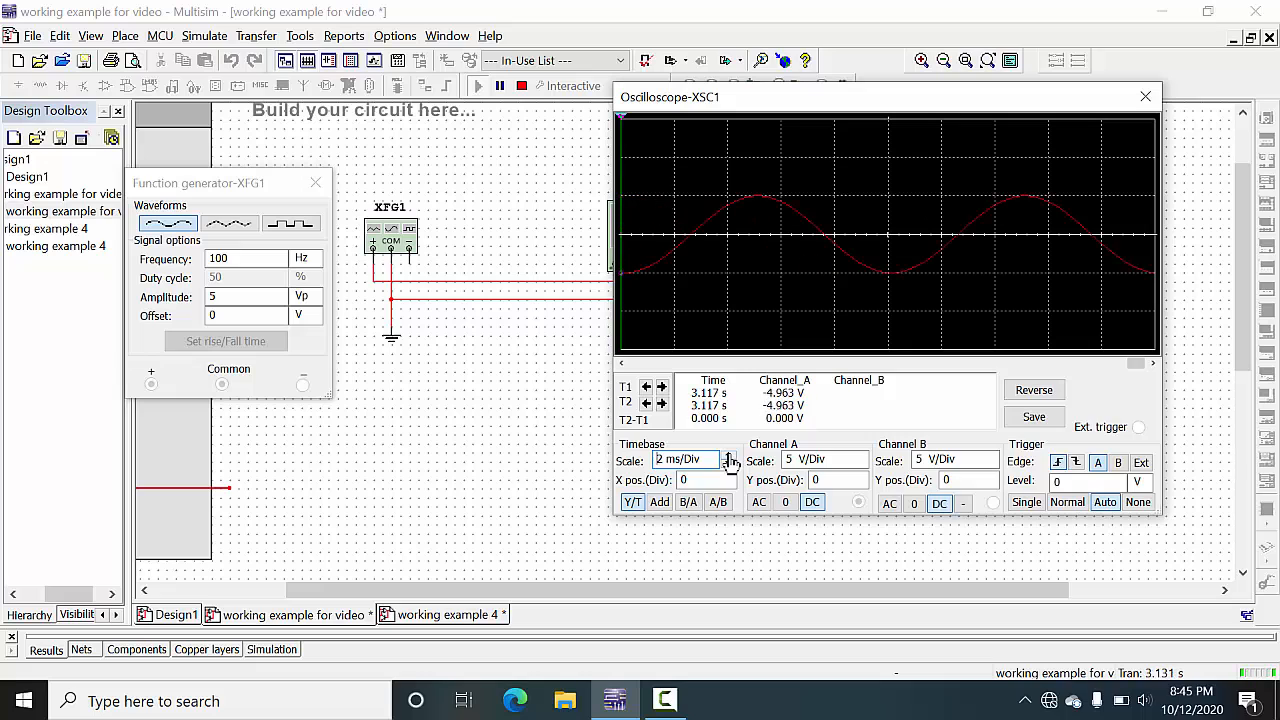
click(729, 455)
click(729, 464)
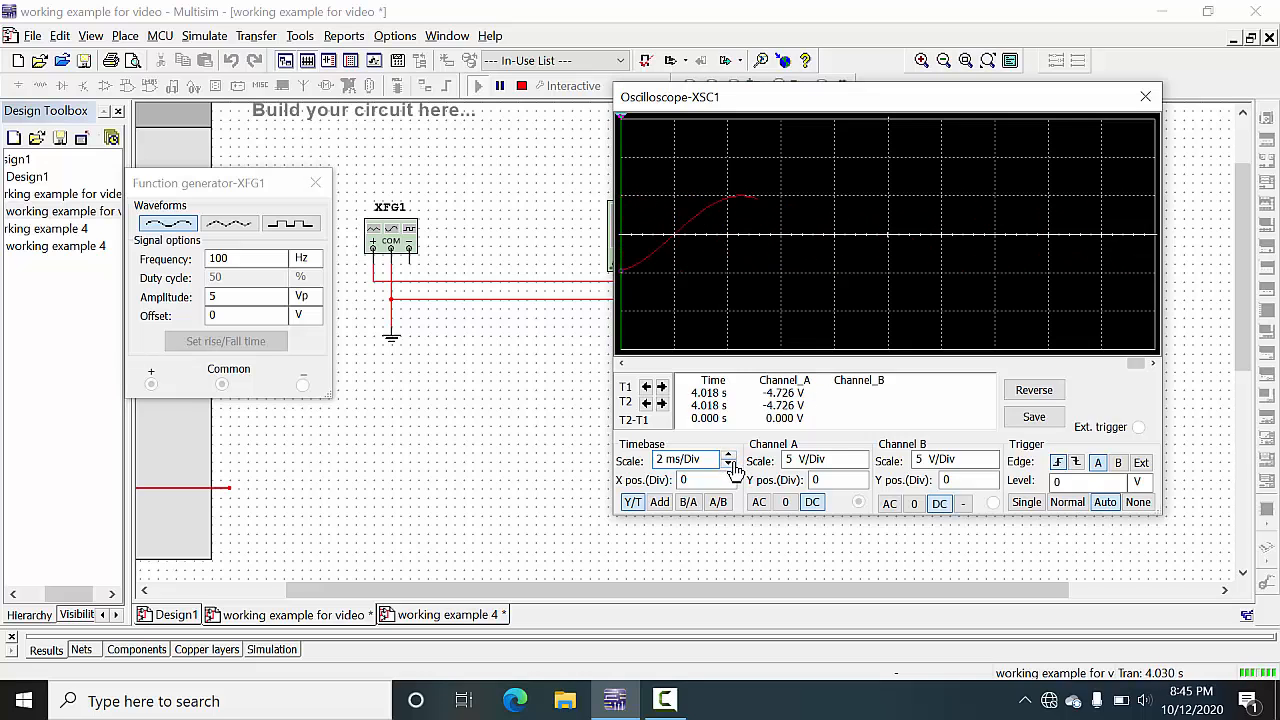
click(859, 465)
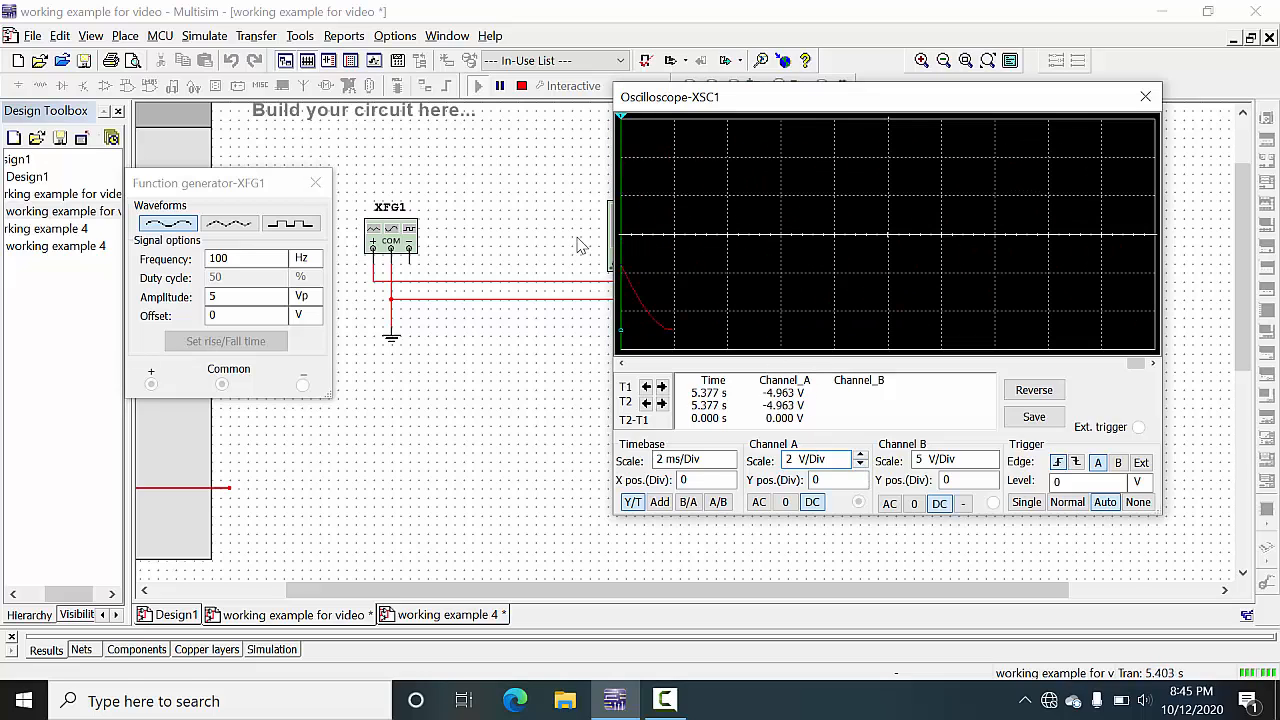
Pause the simulation and place the oscilloscope's T2 cursor on the first peak of the sine wave
click(502, 90)
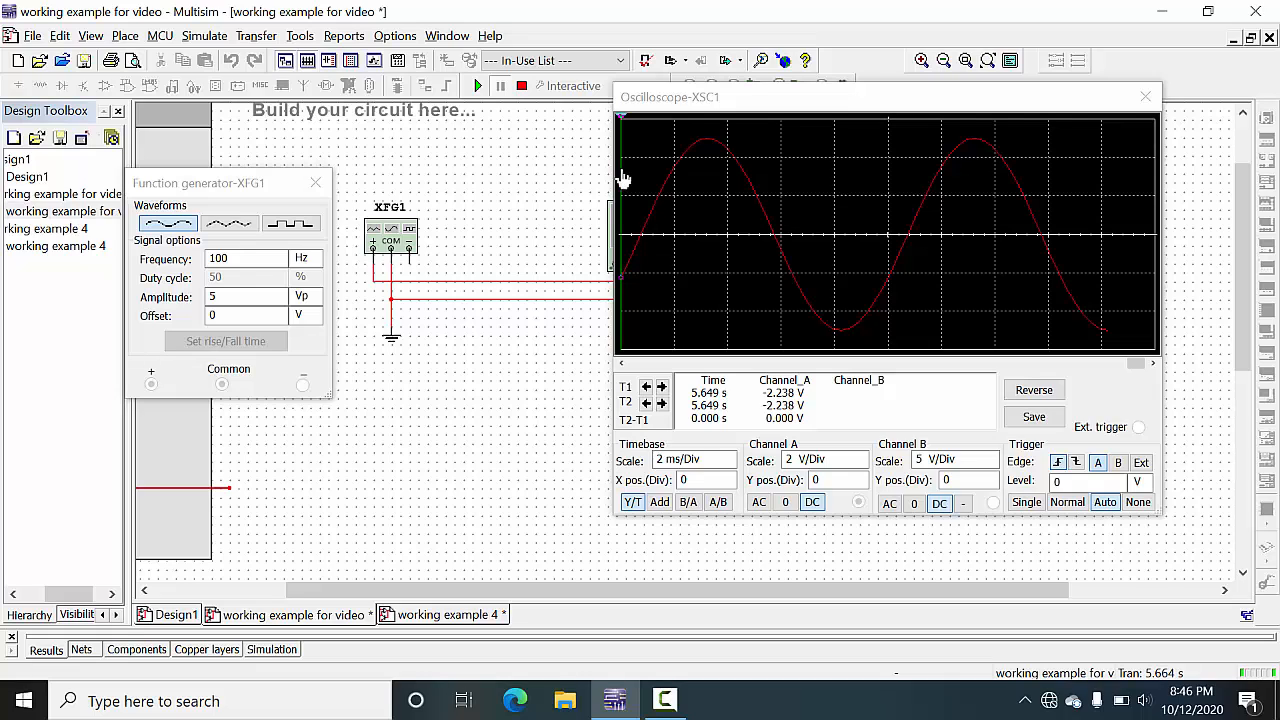
drag(622, 178, 660, 180)
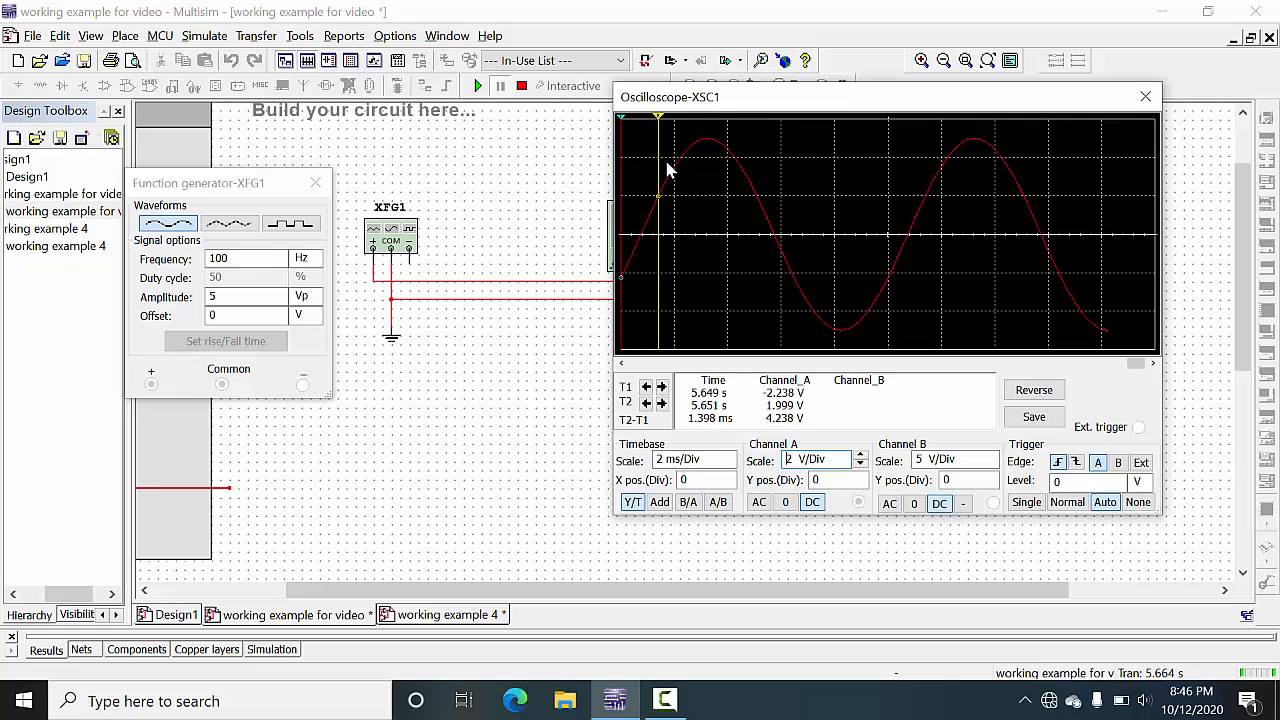
drag(663, 171, 711, 145)
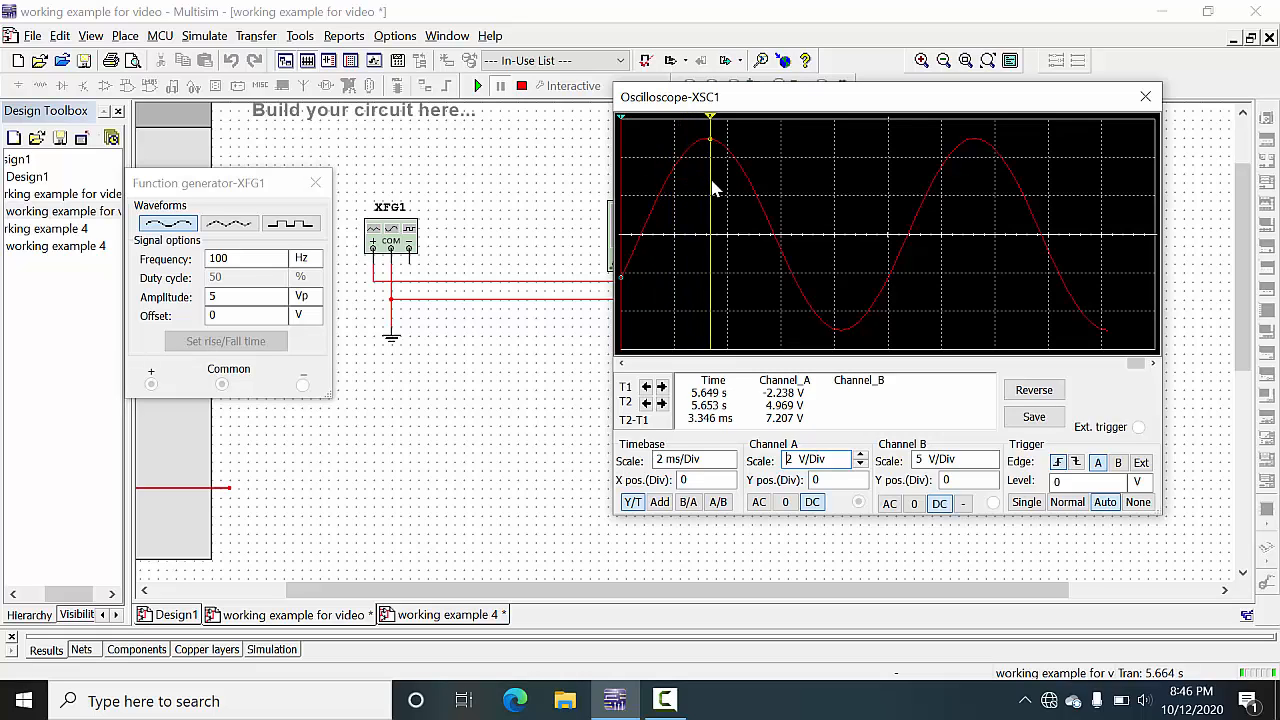
drag(713, 192, 731, 228)
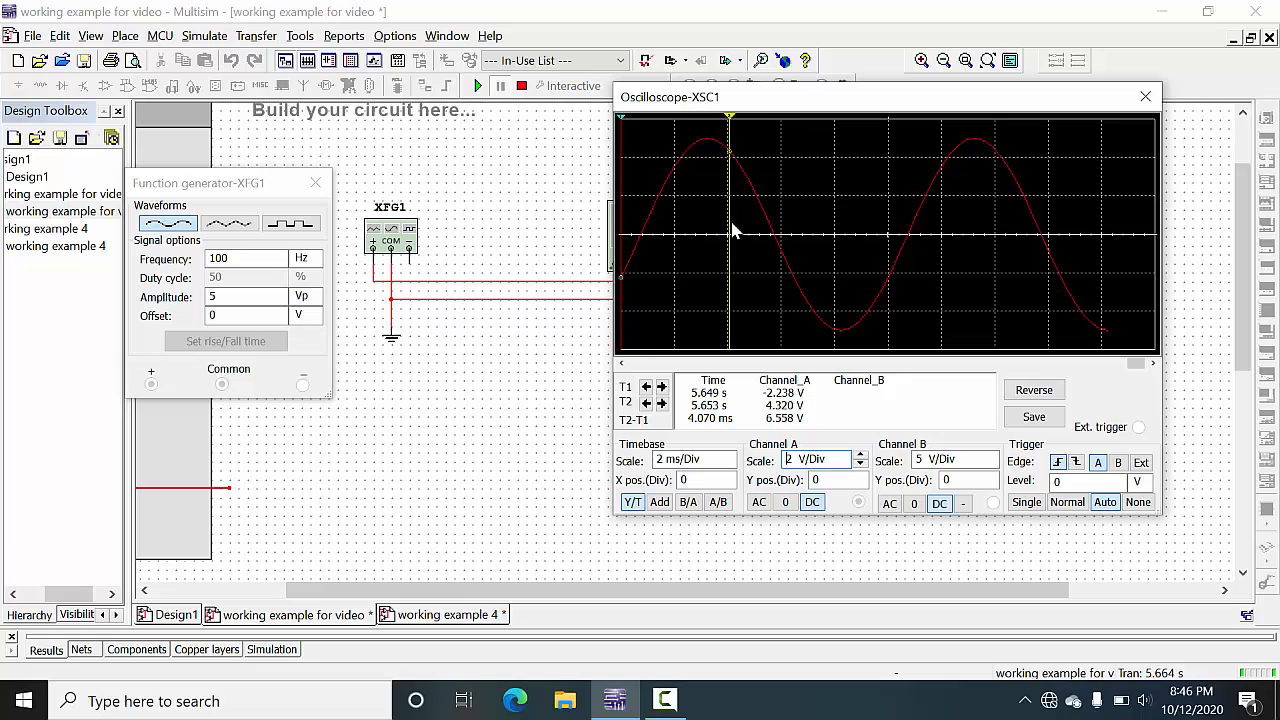
drag(731, 232, 711, 234)
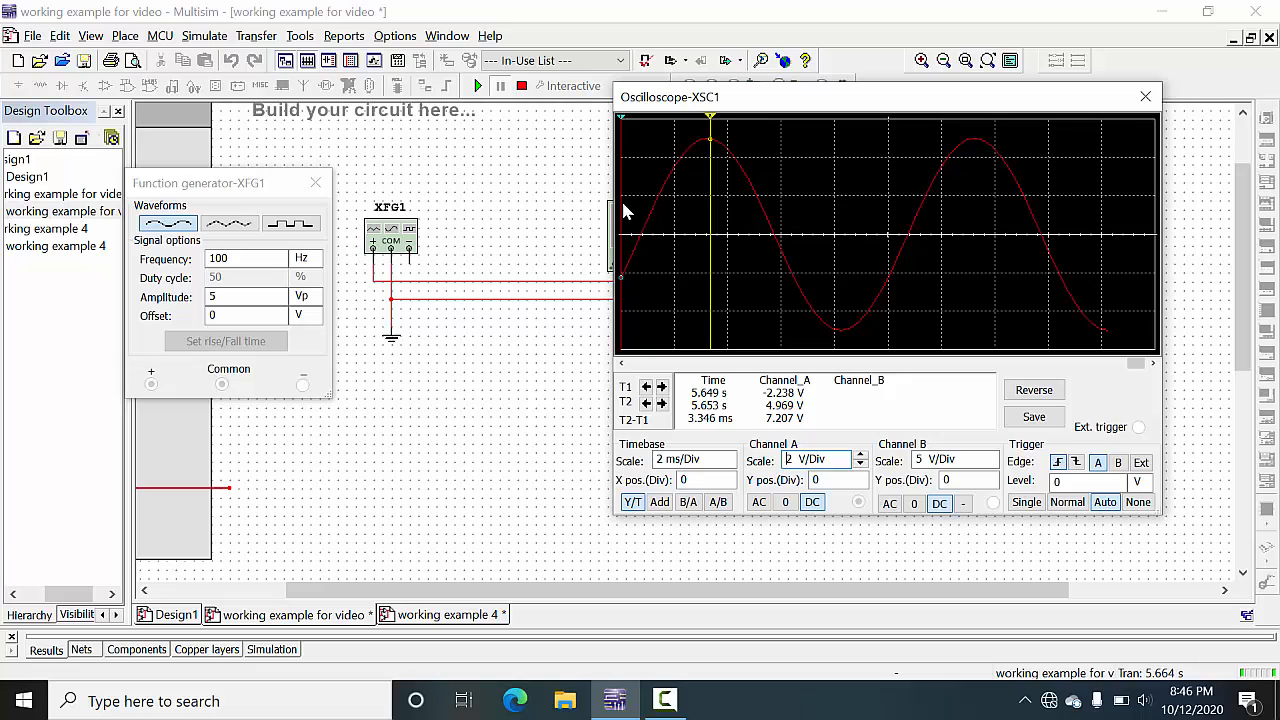
Move the oscilloscope's T1 cursor along the sine wave to the zero crossing just after the first peak
drag(622, 206, 656, 220)
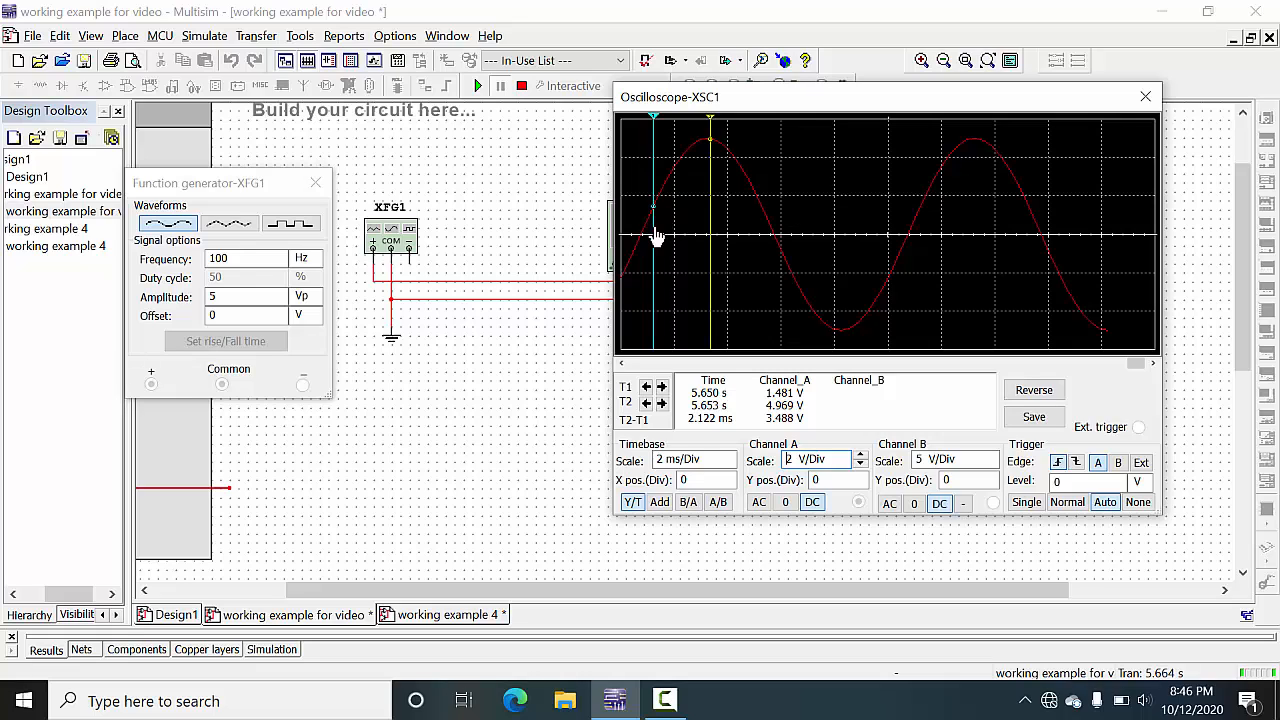
drag(656, 237, 796, 250)
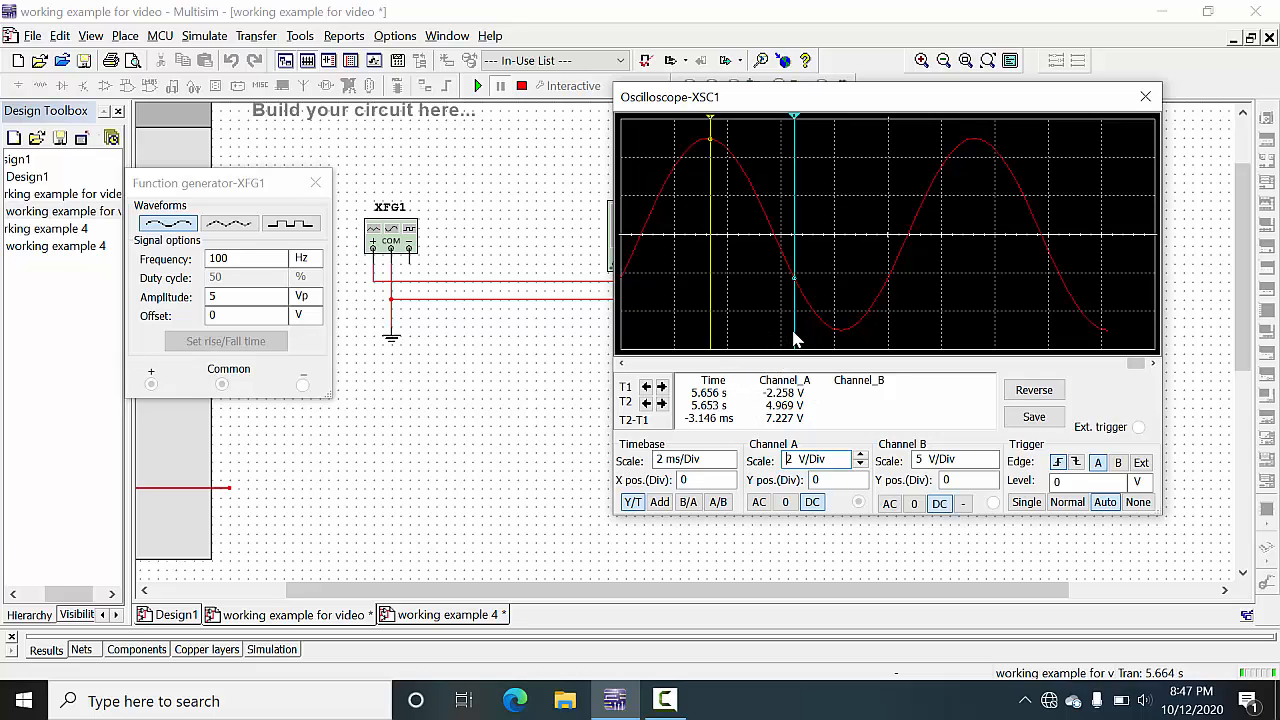
drag(792, 340, 776, 340)
With the simulation stopped, wire the function generator's negative terminal to channel B's positive input and channel B's negative input to the ground wire
drag(822, 100, 913, 107)
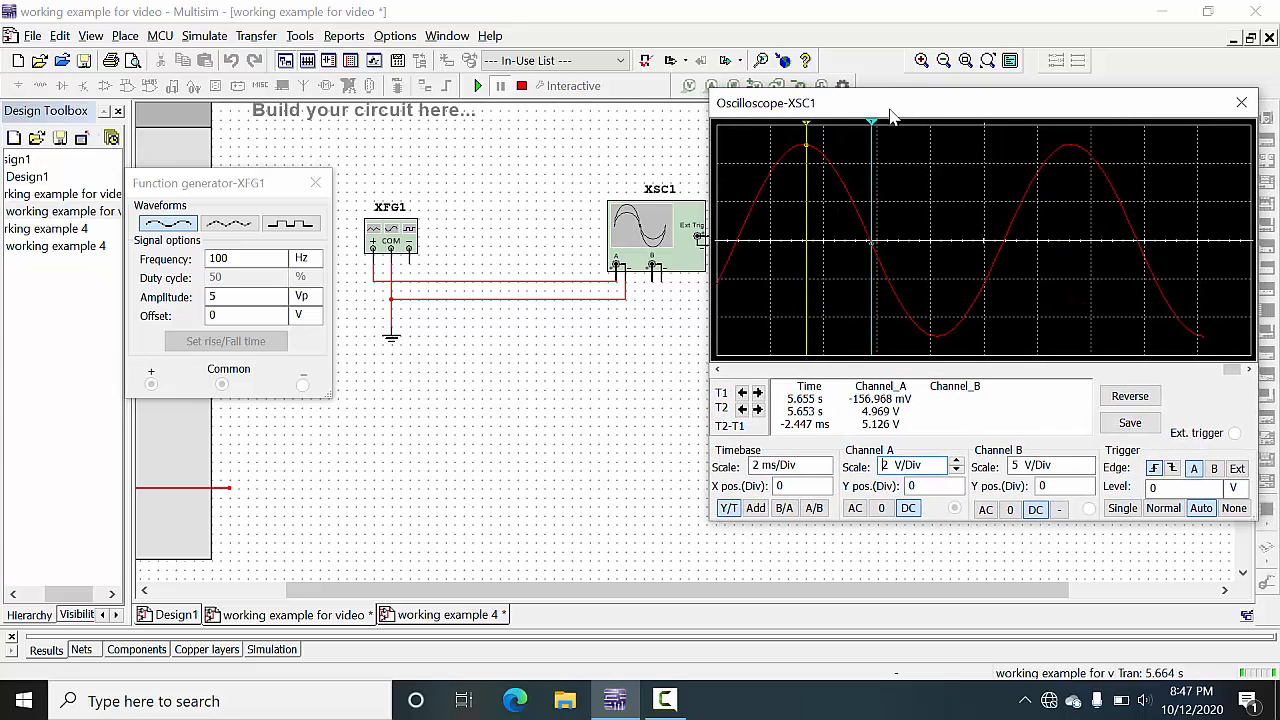
click(524, 87)
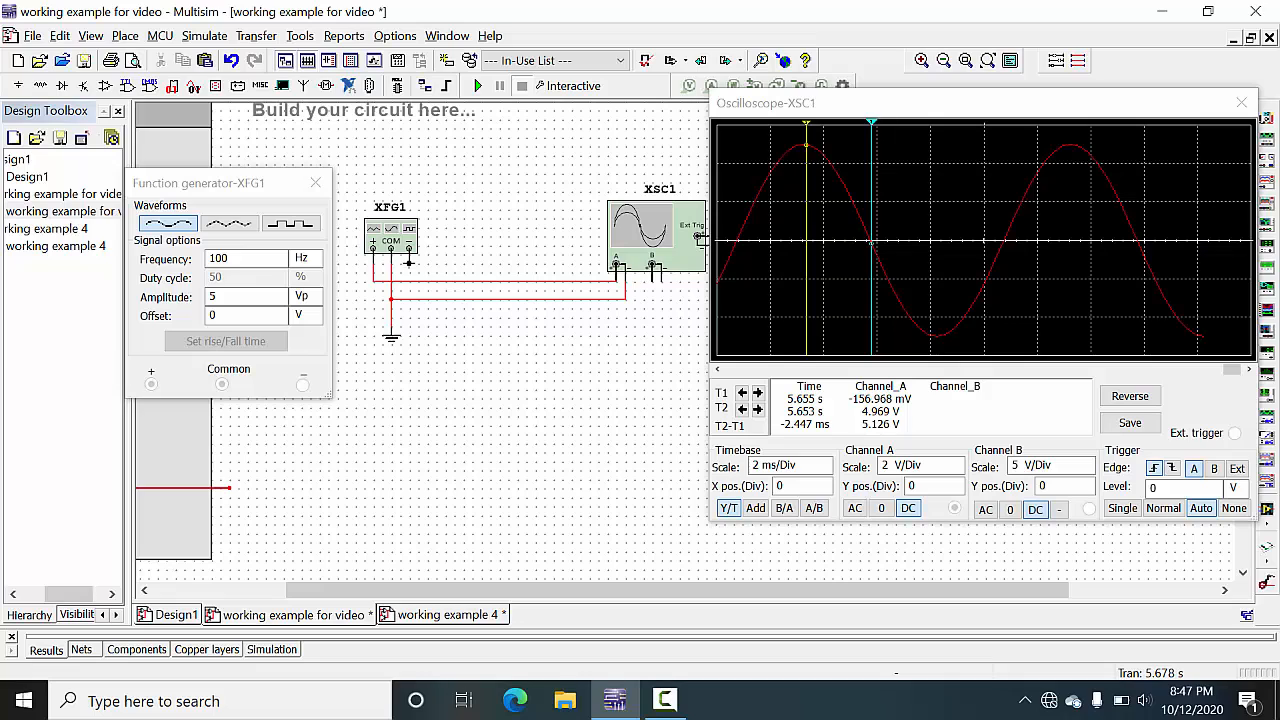
click(408, 261)
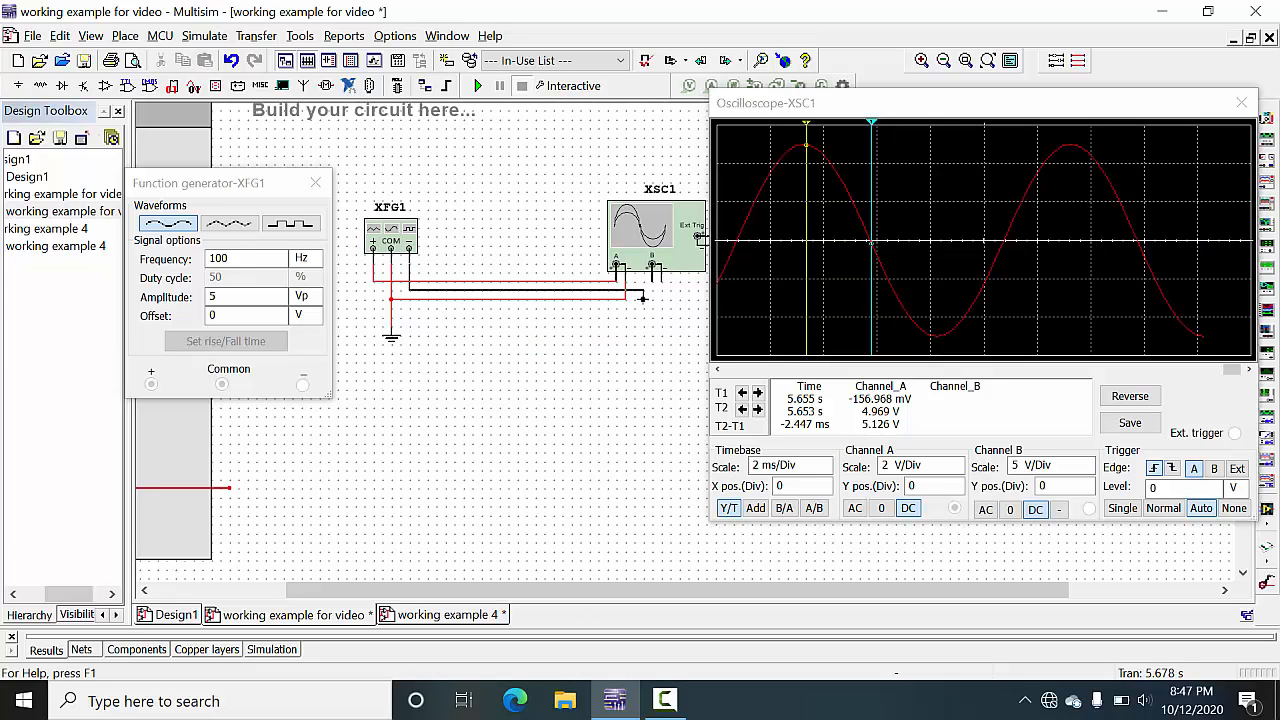
click(652, 283)
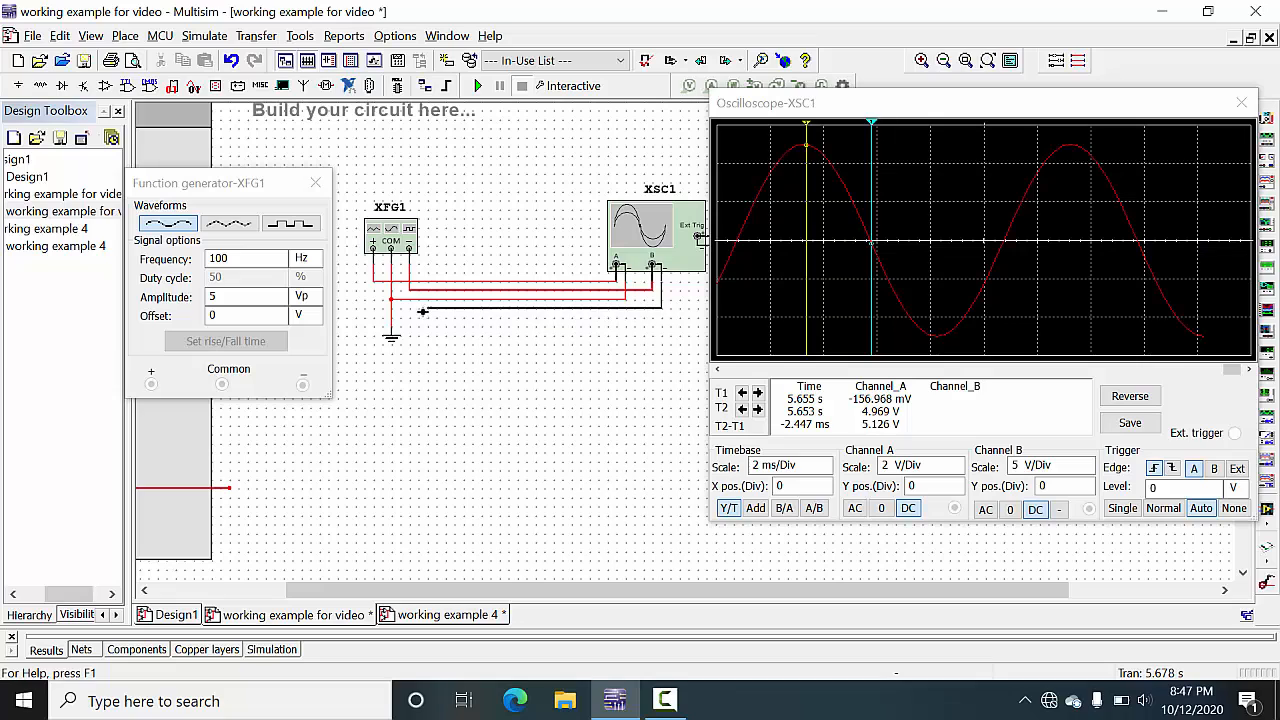
click(391, 315)
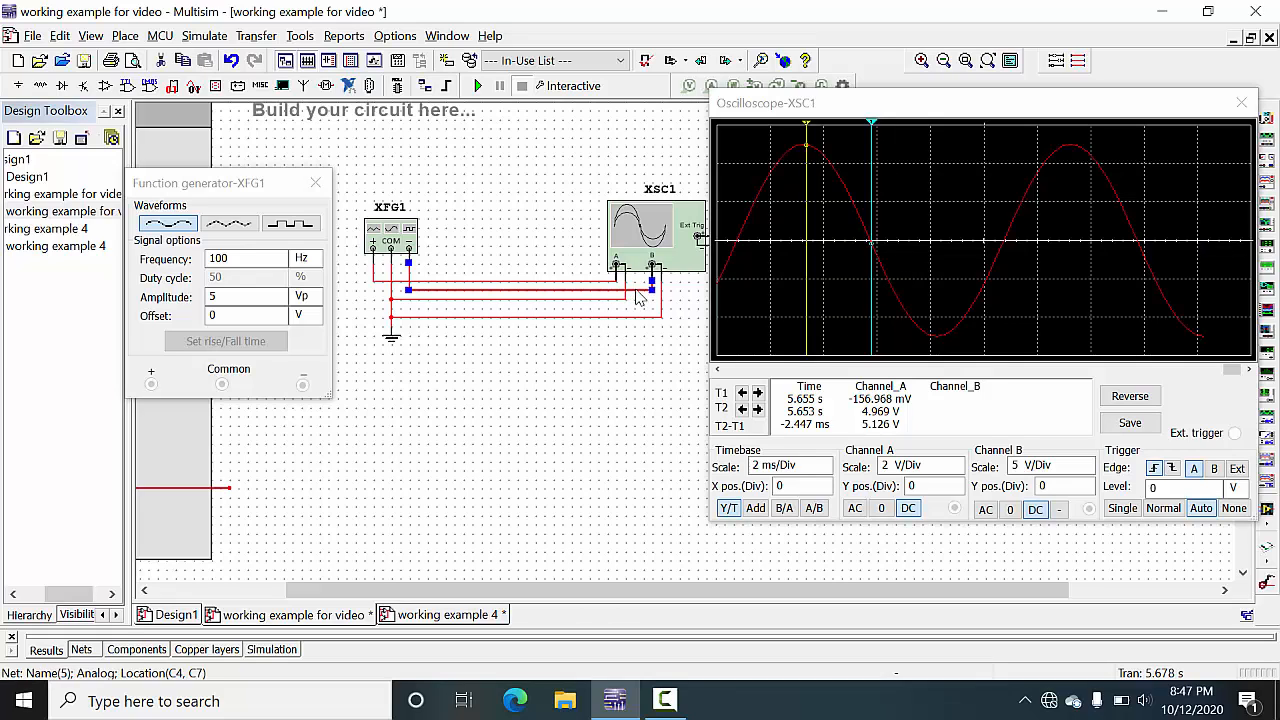
Change the color of the wire feeding channel B's positive input to light yellow
right_click(635, 289)
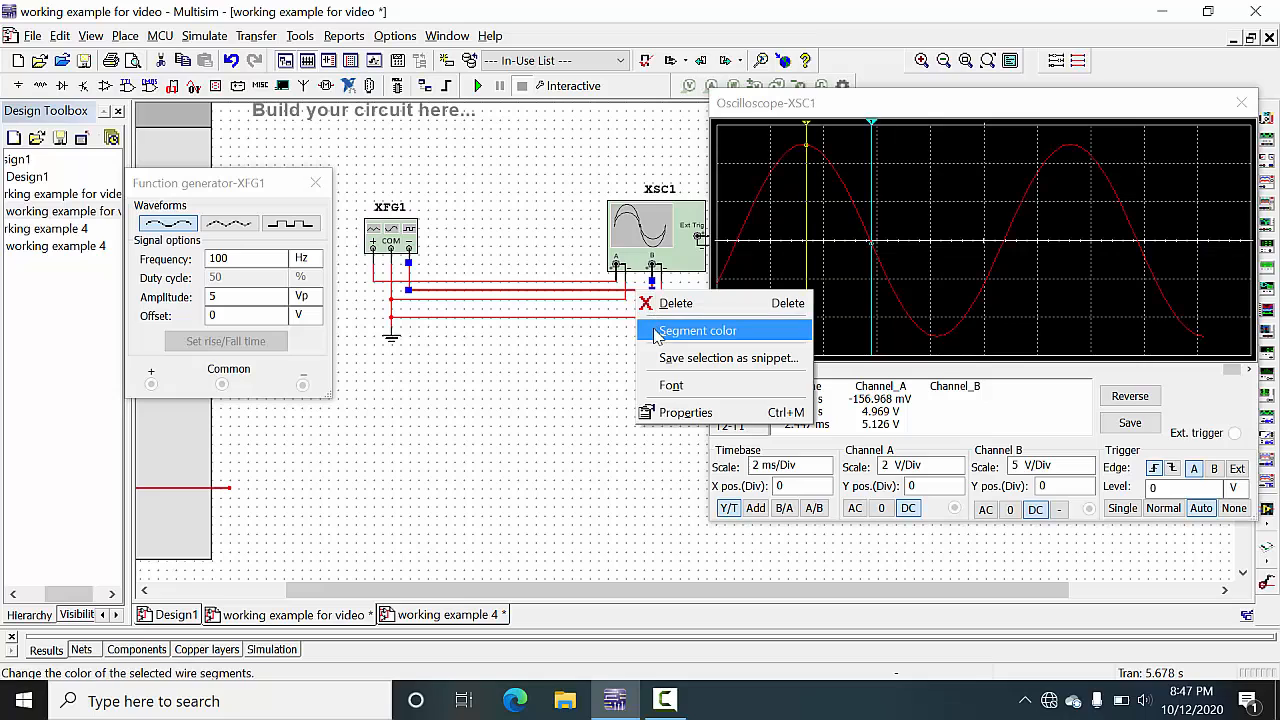
click(655, 330)
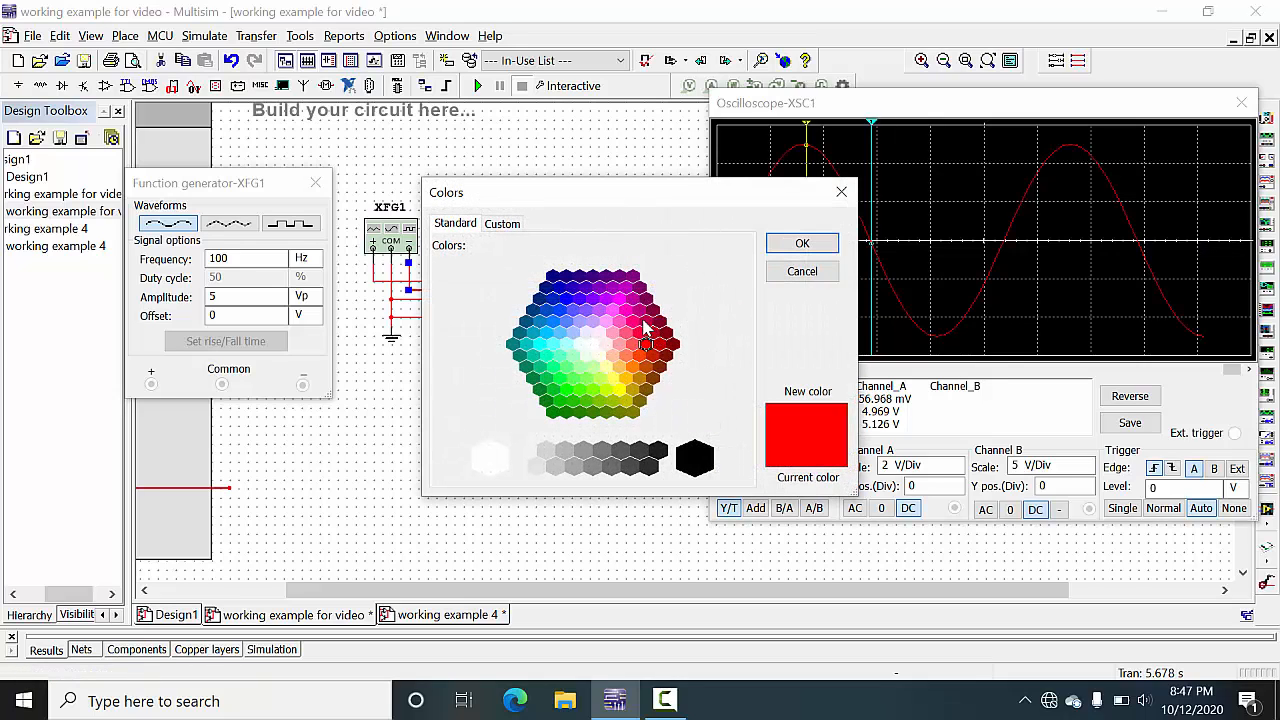
click(606, 367)
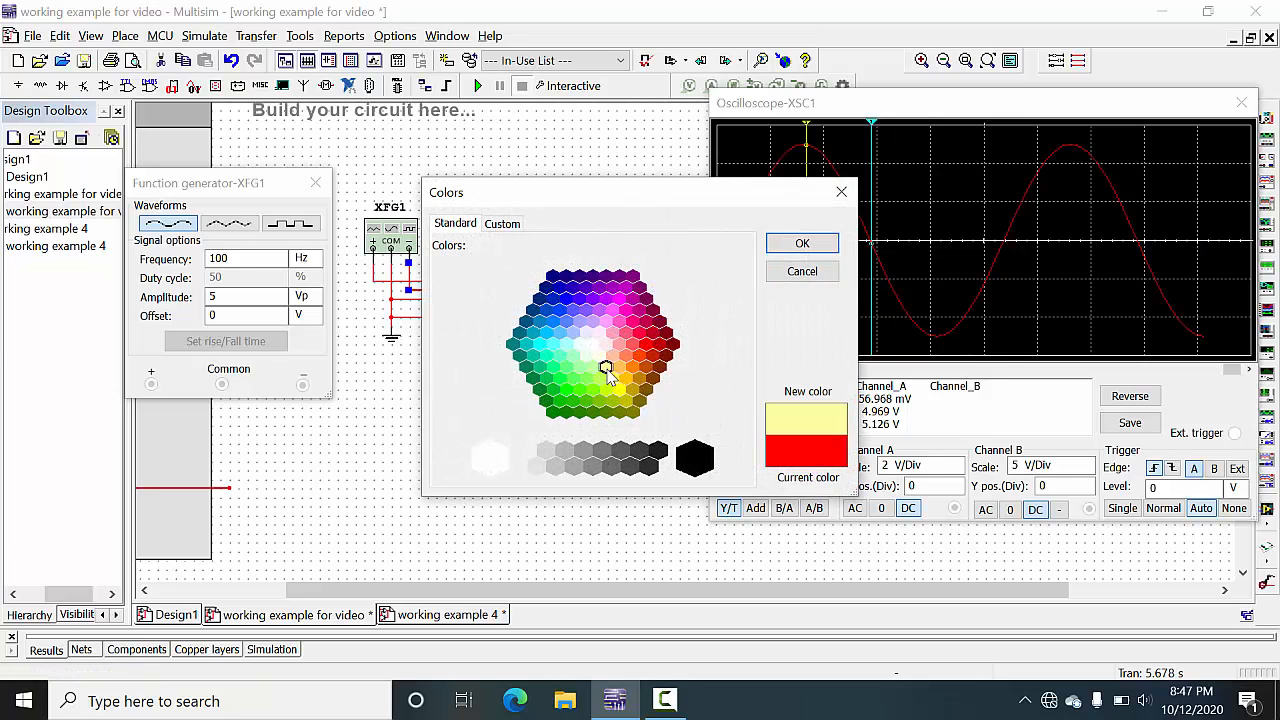
click(790, 243)
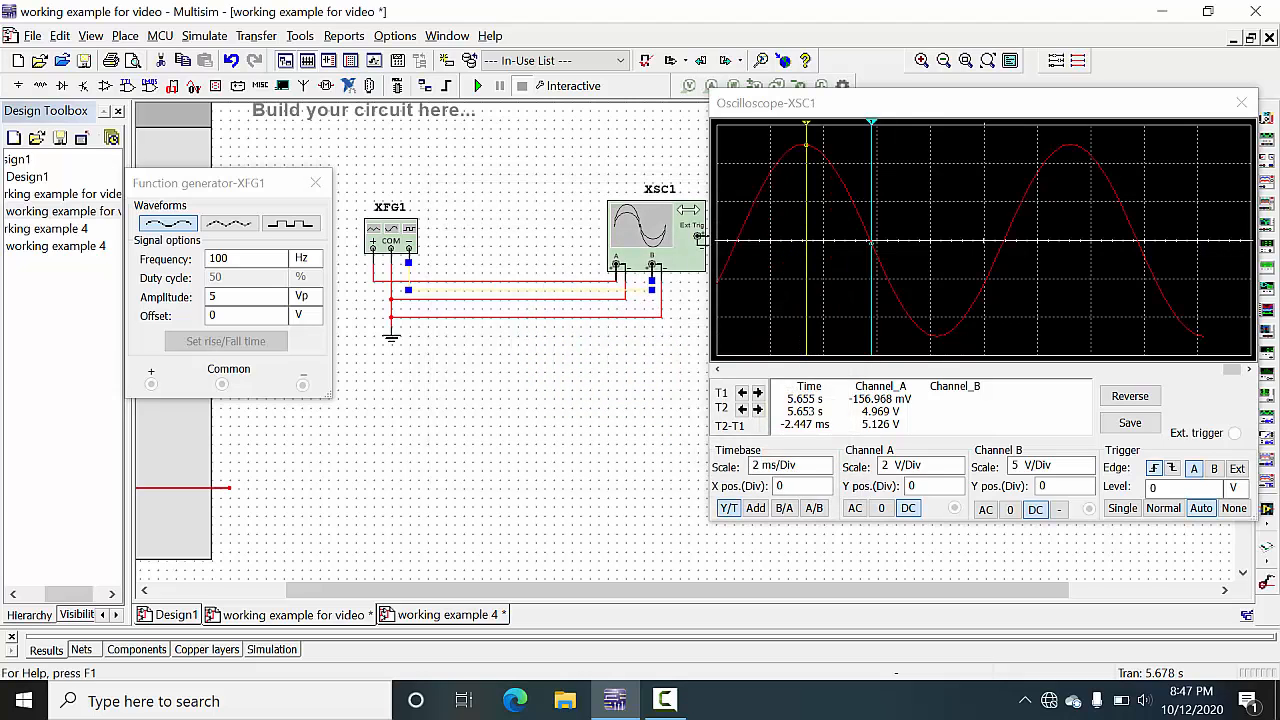
Run the simulation and pause it with the channel A and channel B waveforms filling the oscilloscope's display
click(479, 87)
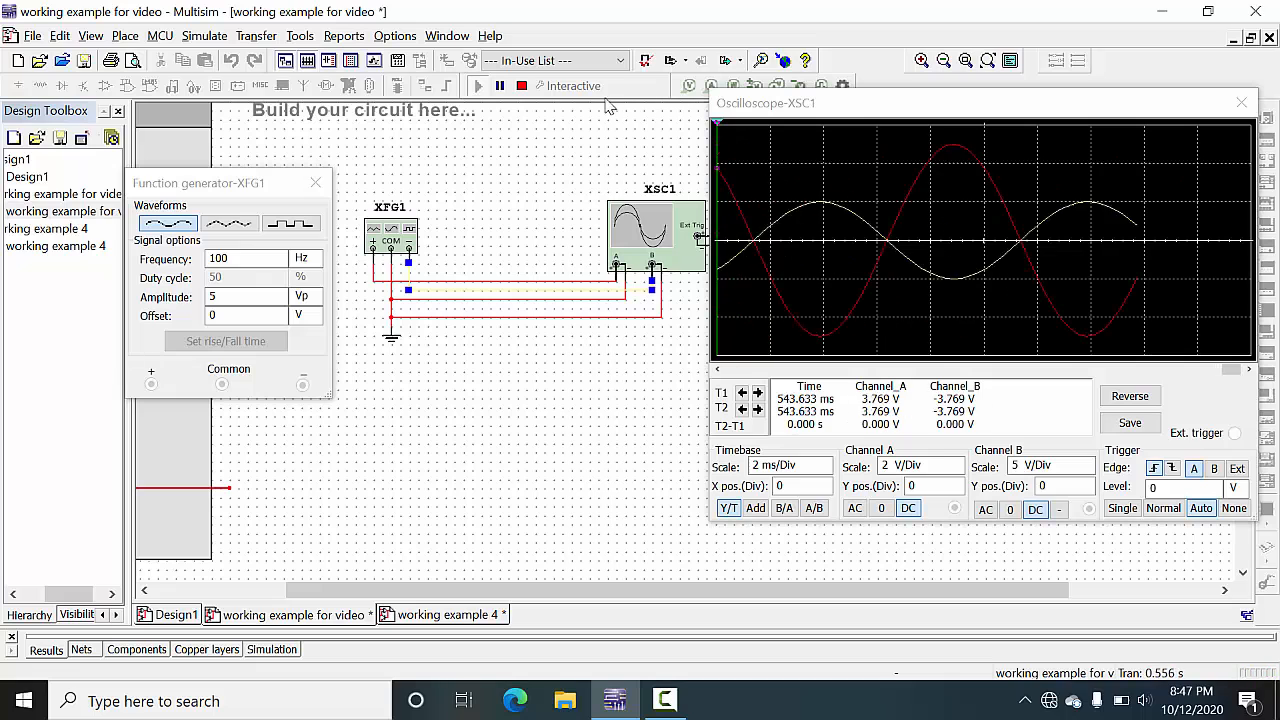
click(500, 87)
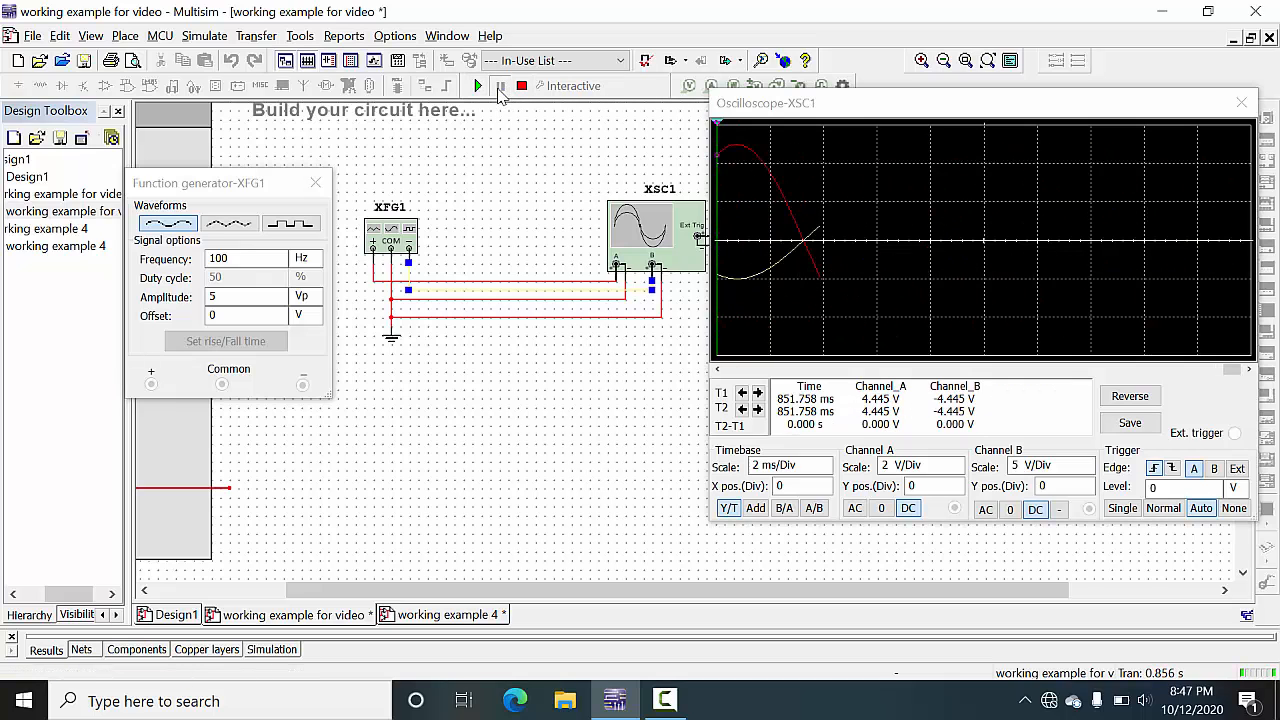
click(480, 87)
click(500, 86)
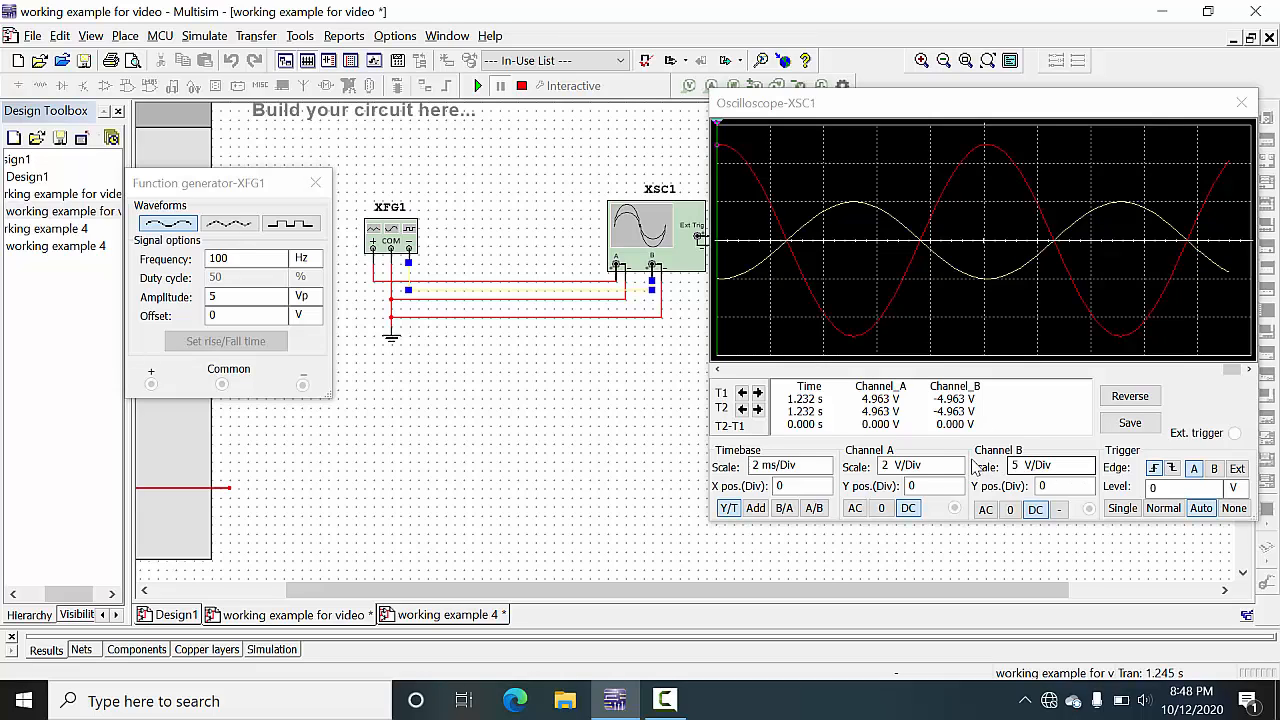
Set the oscilloscope's channel A scale to 5 V/Div and stop the simulation
click(940, 467)
click(957, 463)
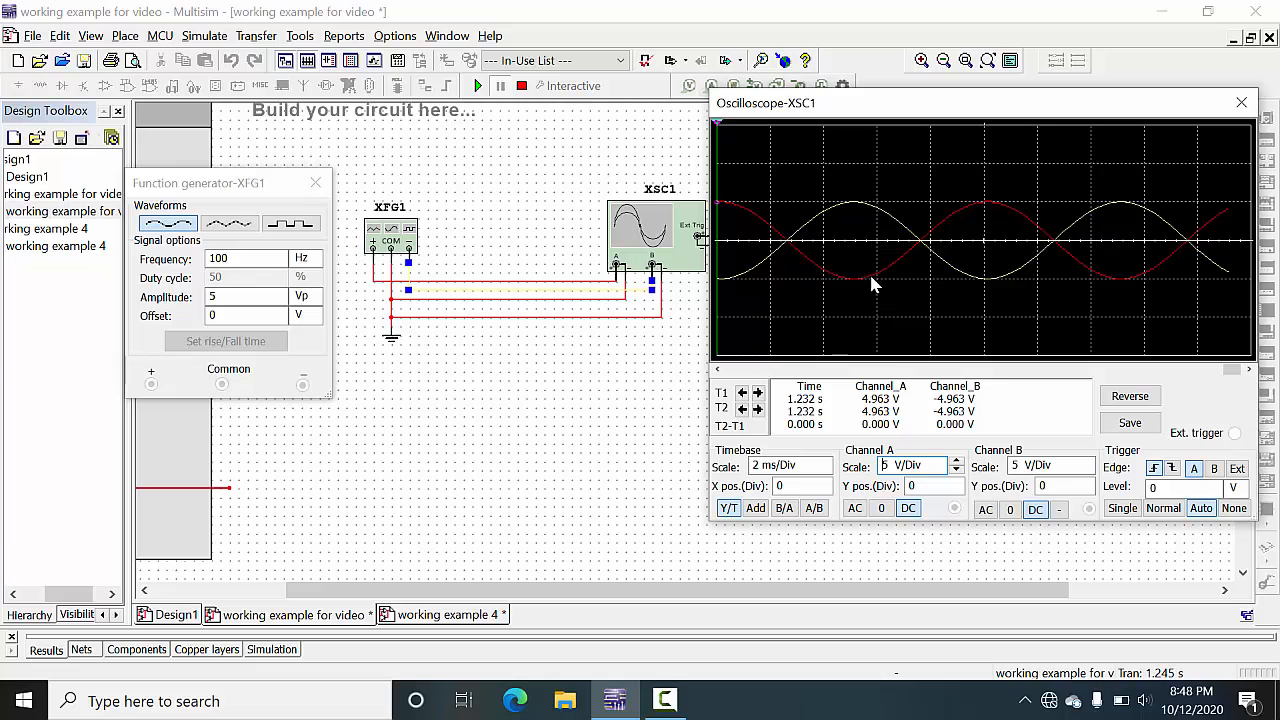
click(521, 86)
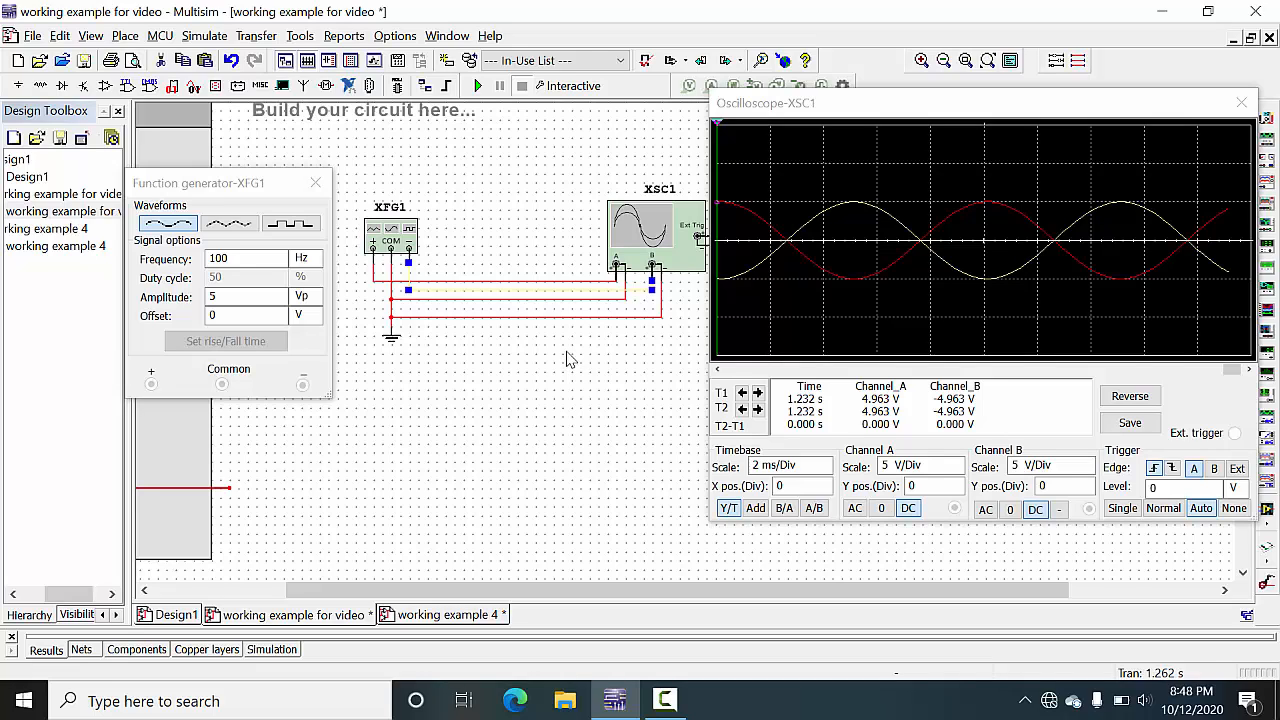
click(566, 358)
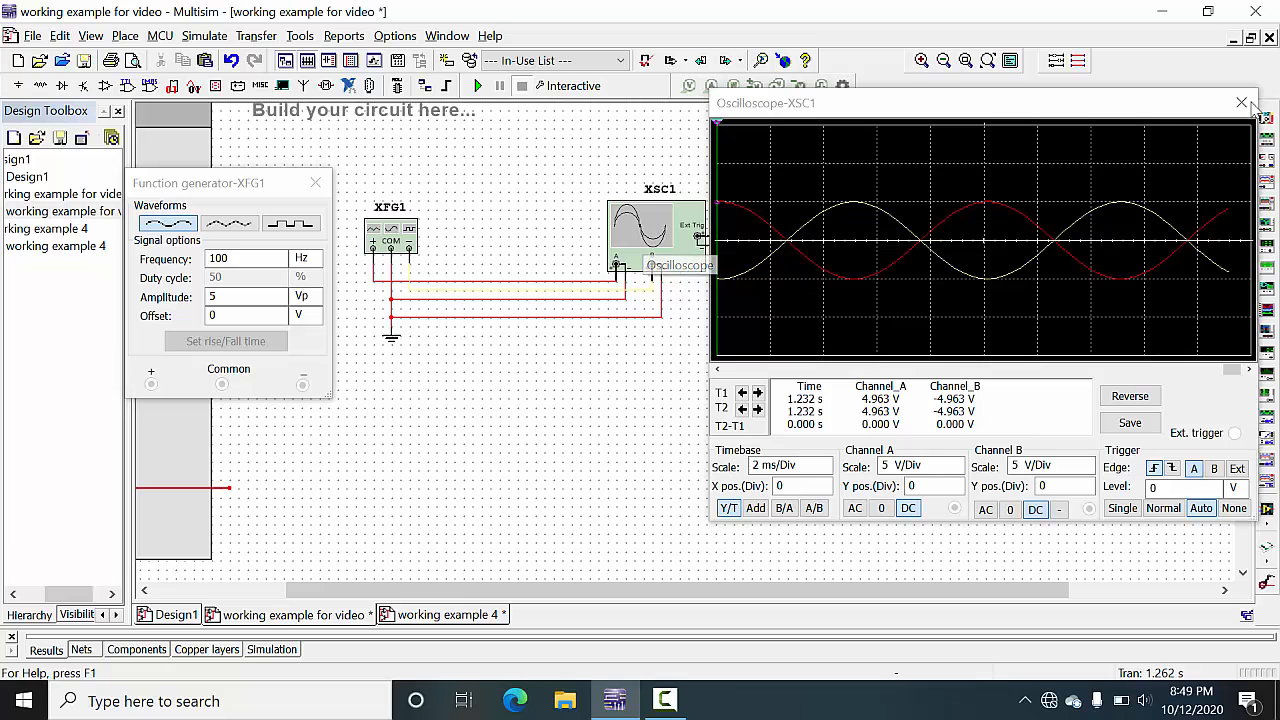
Move the oscilloscope window clear of the circuit and place an 82 pF capacitor (C0201C820K3GACTU) below the function generator
drag(995, 110, 1131, 116)
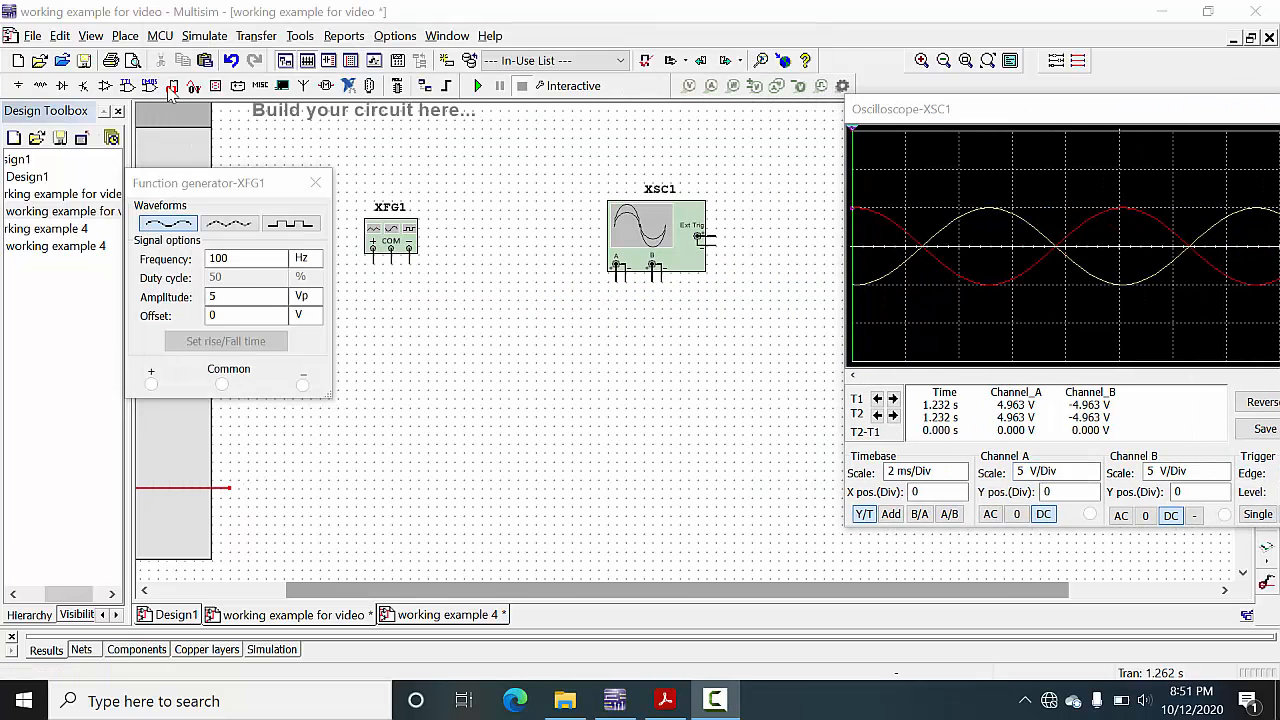
click(125, 38)
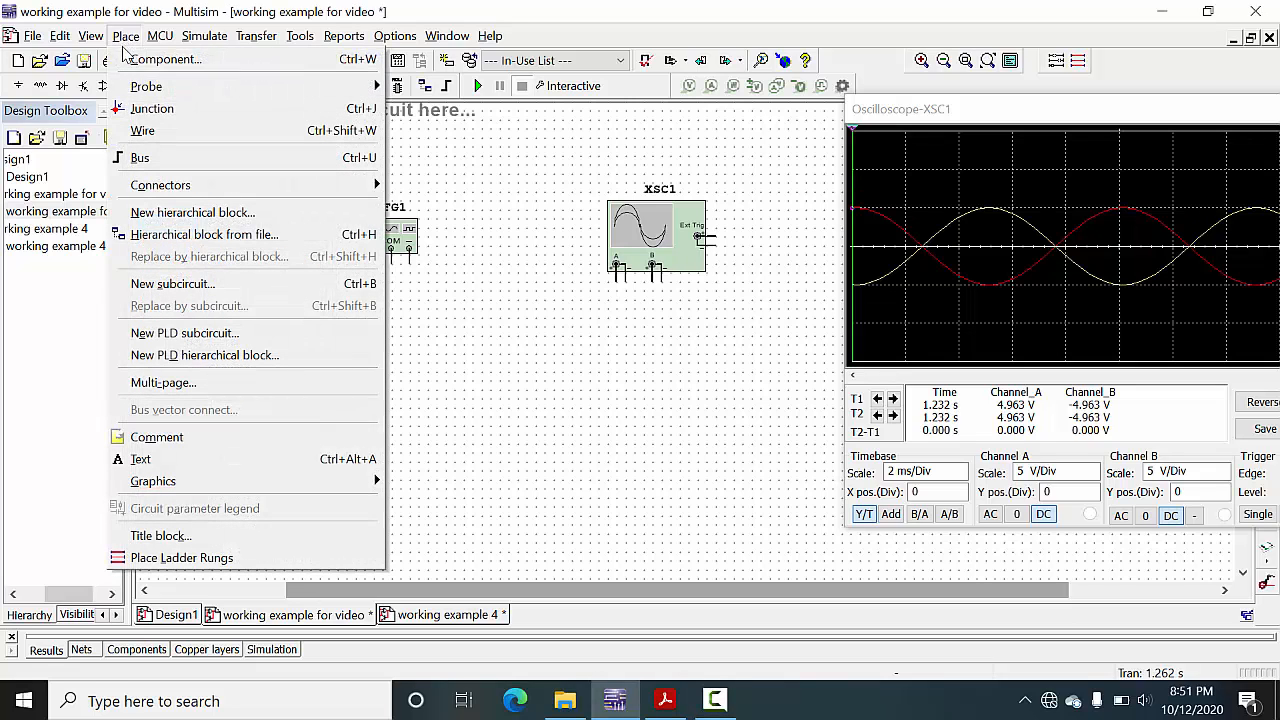
click(129, 62)
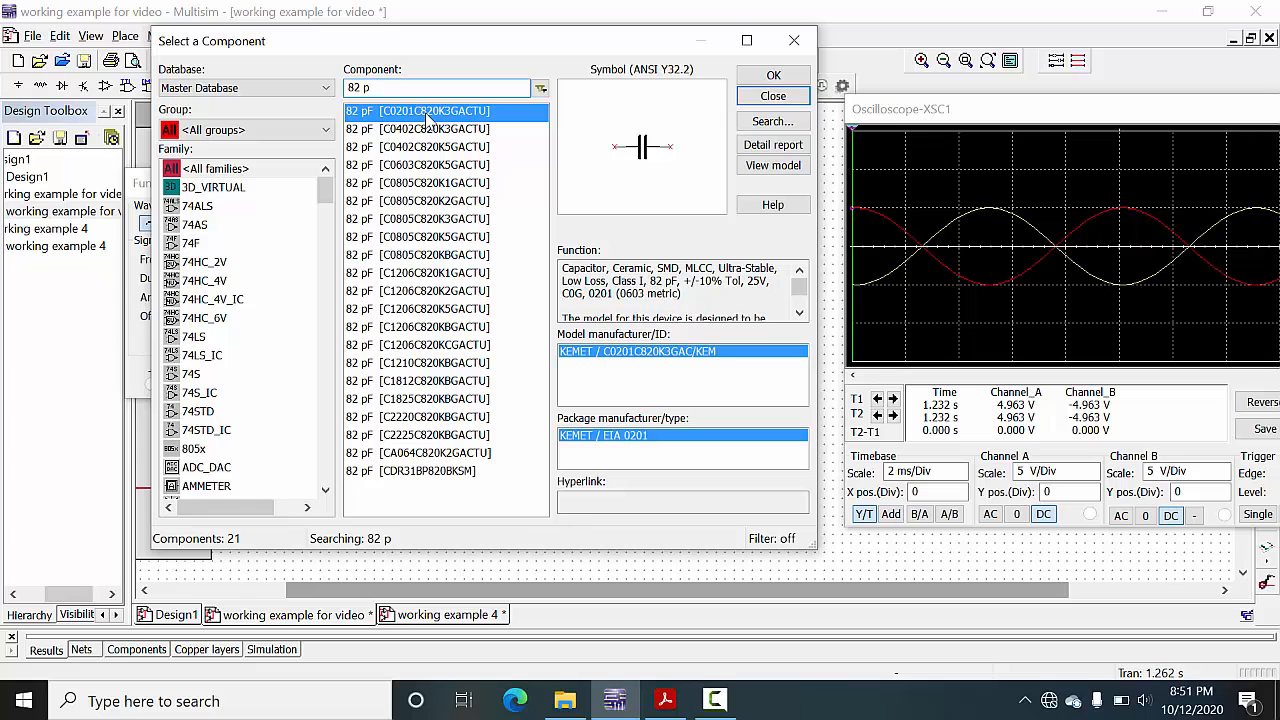
click(770, 78)
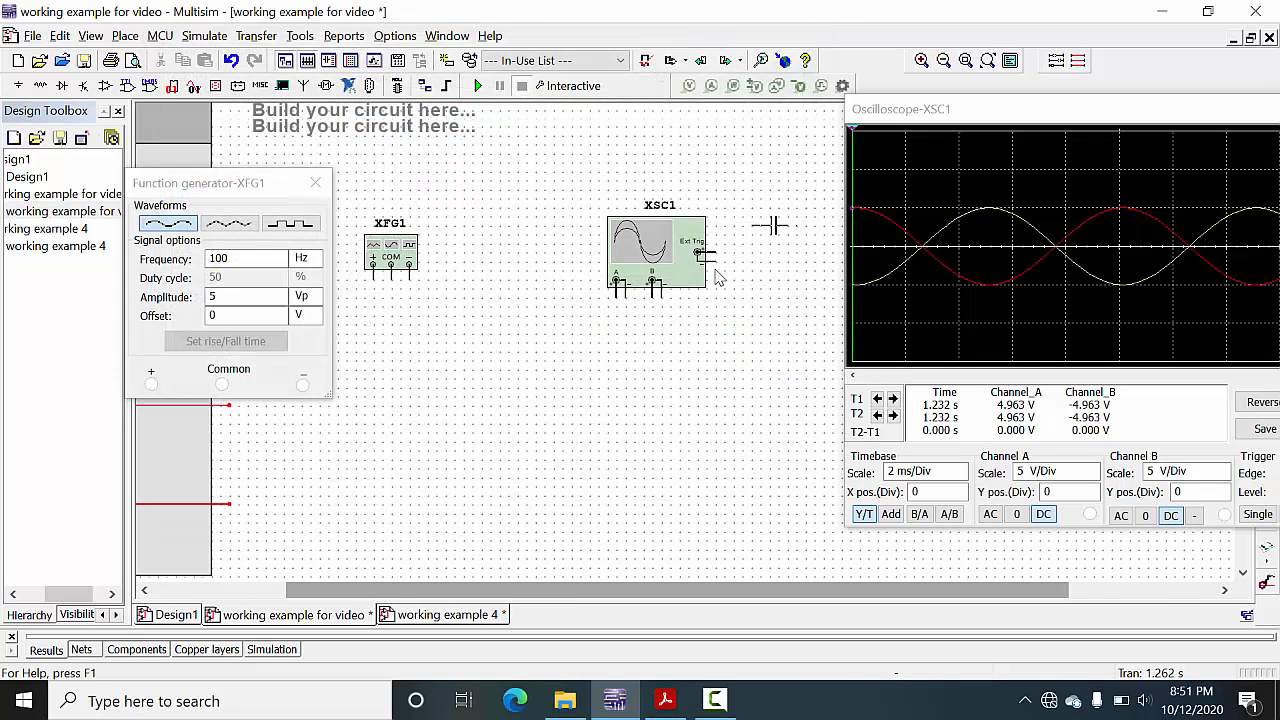
click(437, 378)
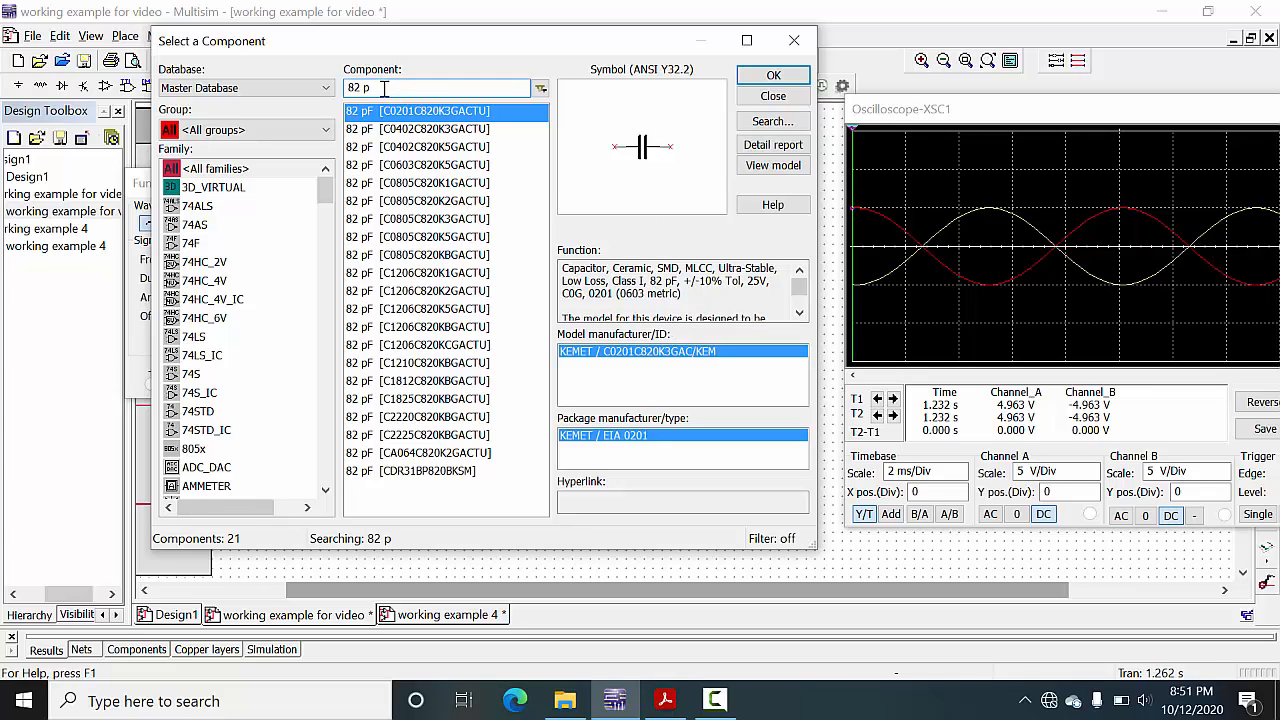
Try to find a 230 k component by searching all groups of the master database
click(384, 88)
text(230)
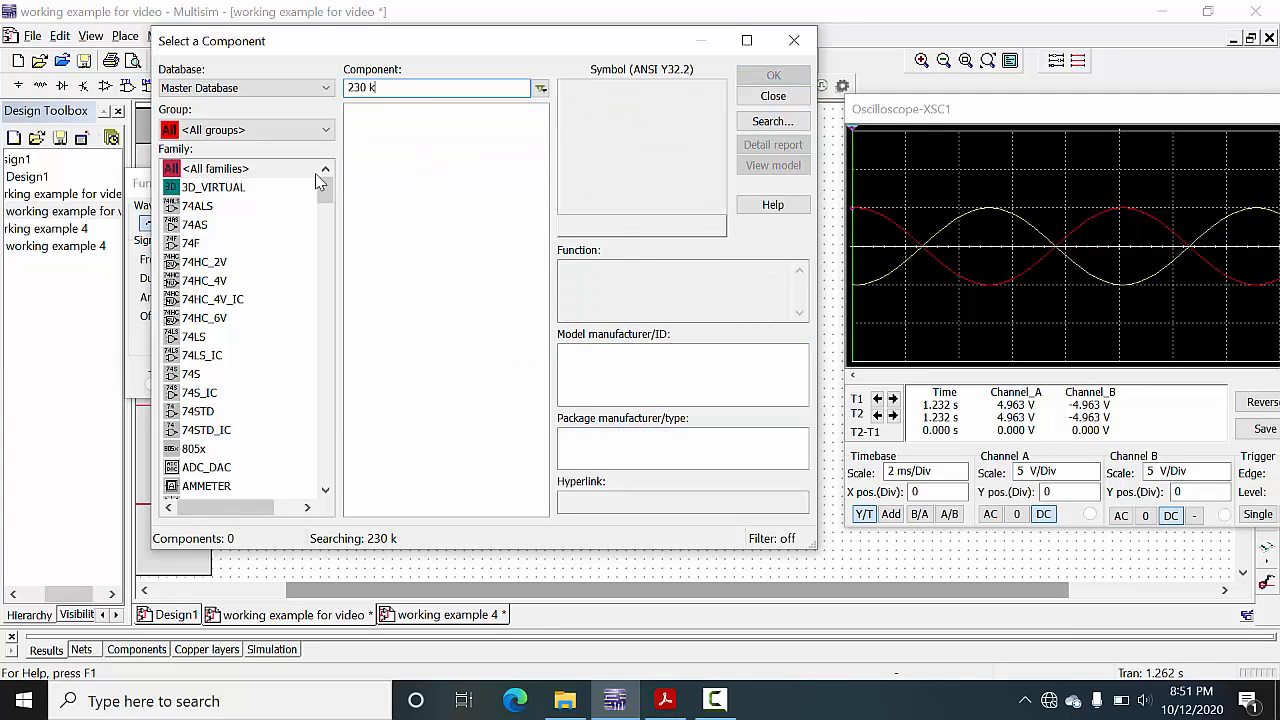
click(310, 135)
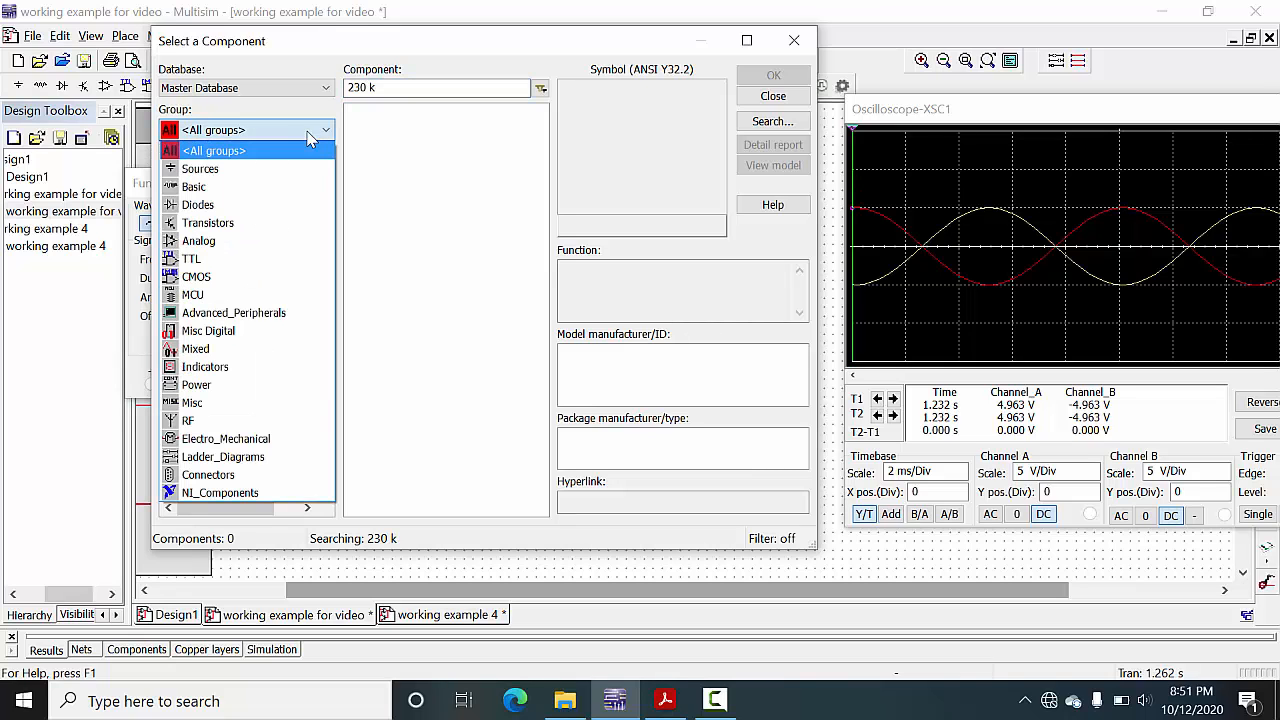
click(305, 170)
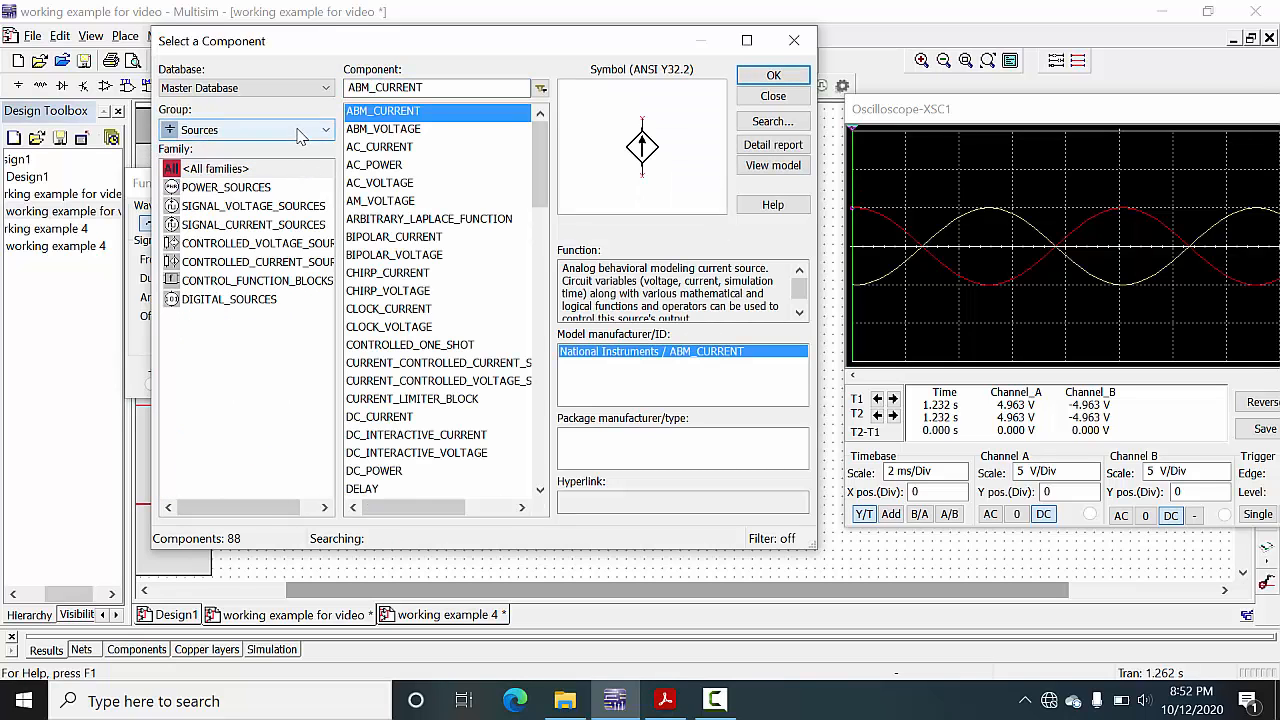
click(303, 133)
click(298, 150)
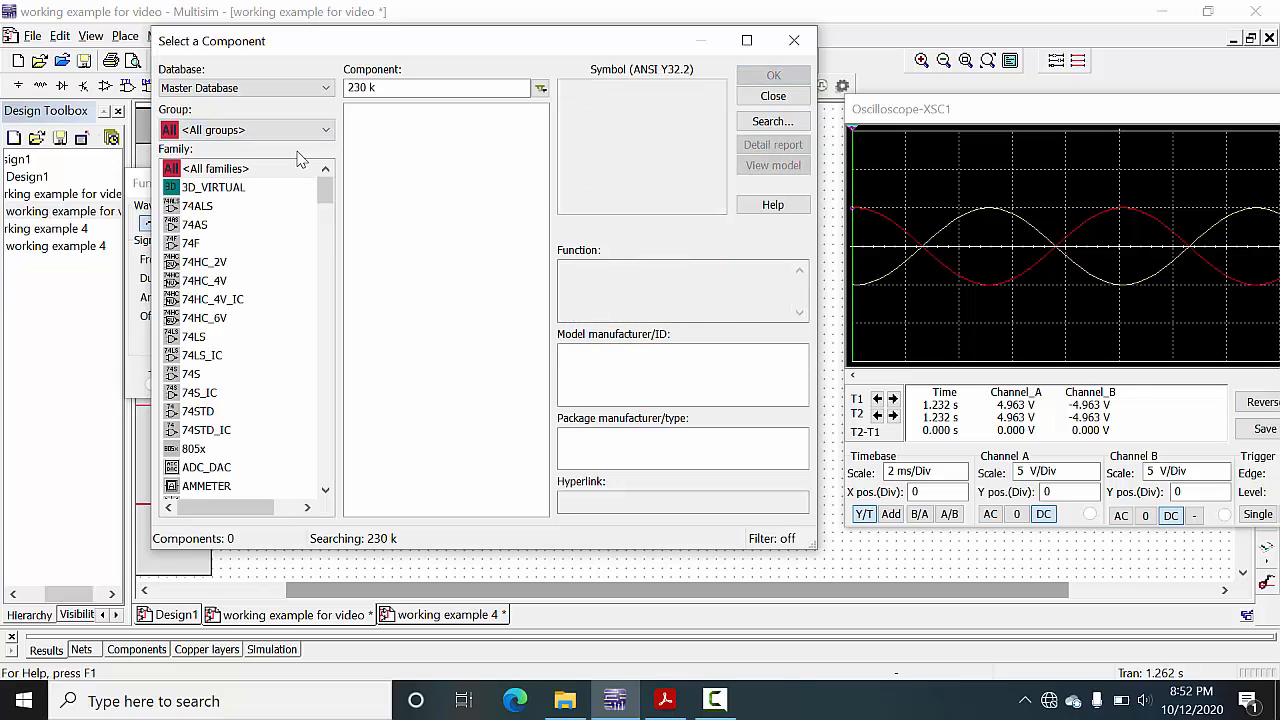
click(403, 88)
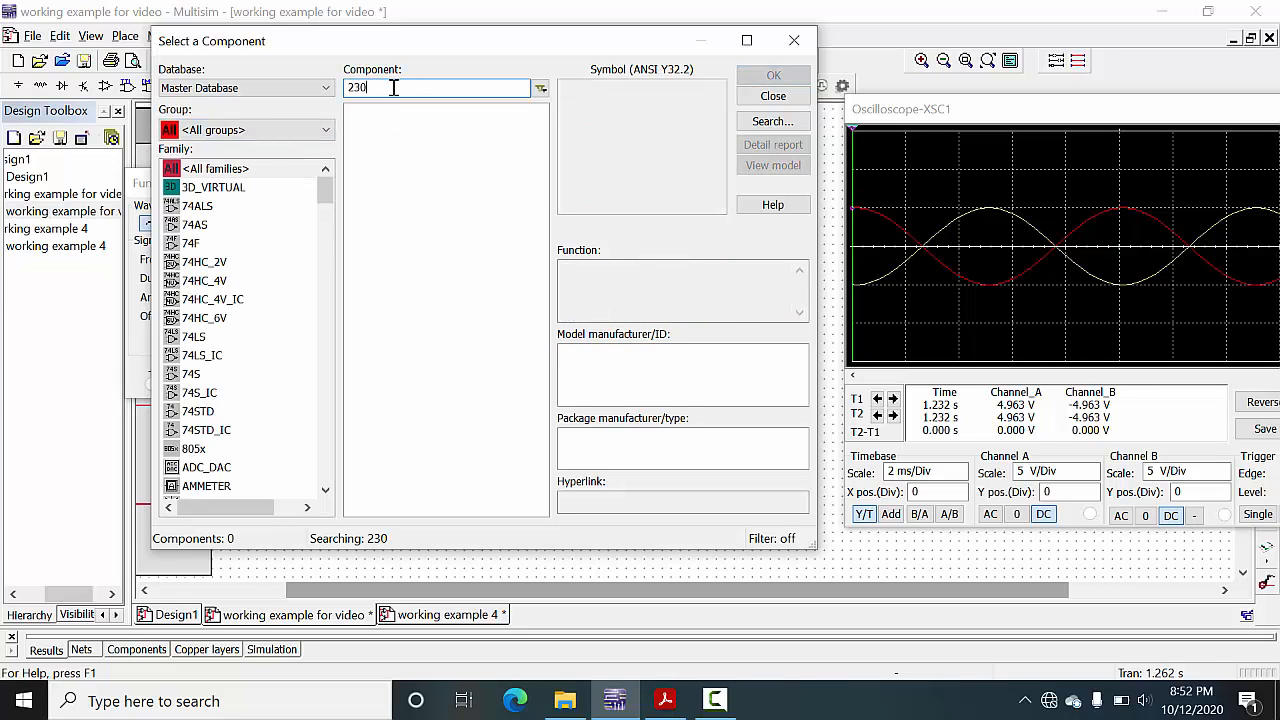
click(770, 96)
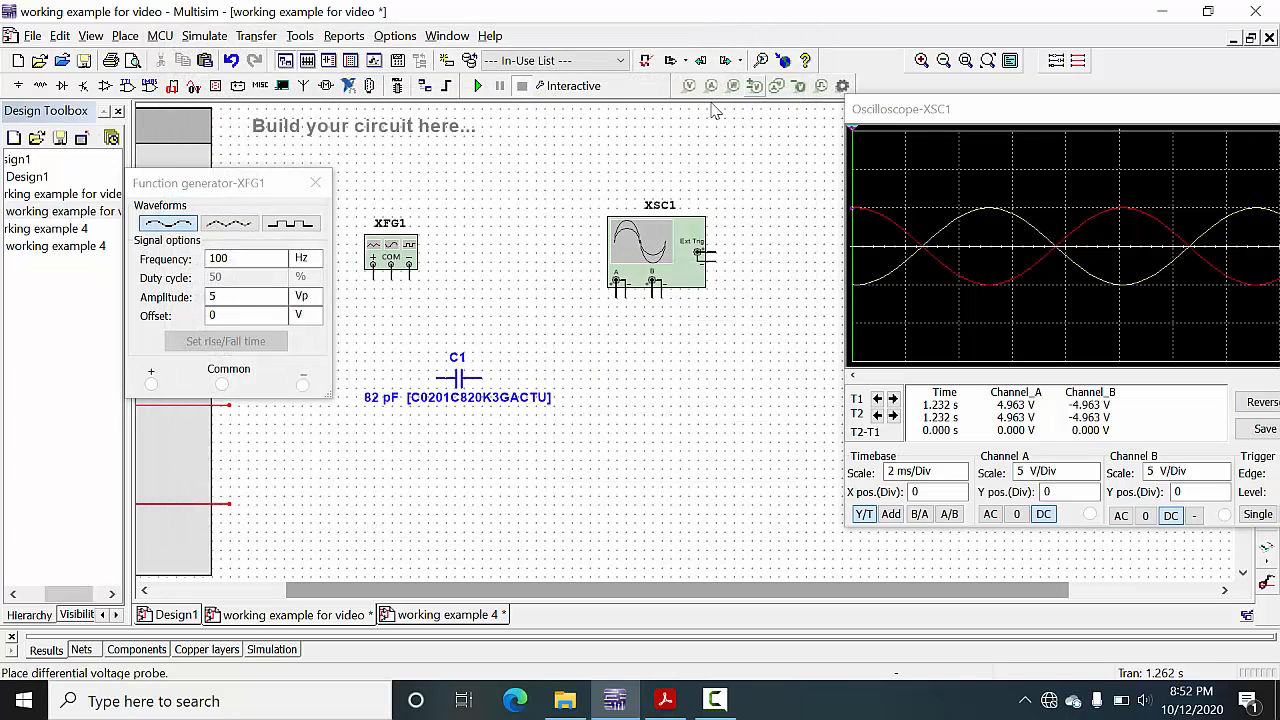
Place a 1.0k resistor from the Basic group's RESISTOR family beside capacitor C1
click(125, 36)
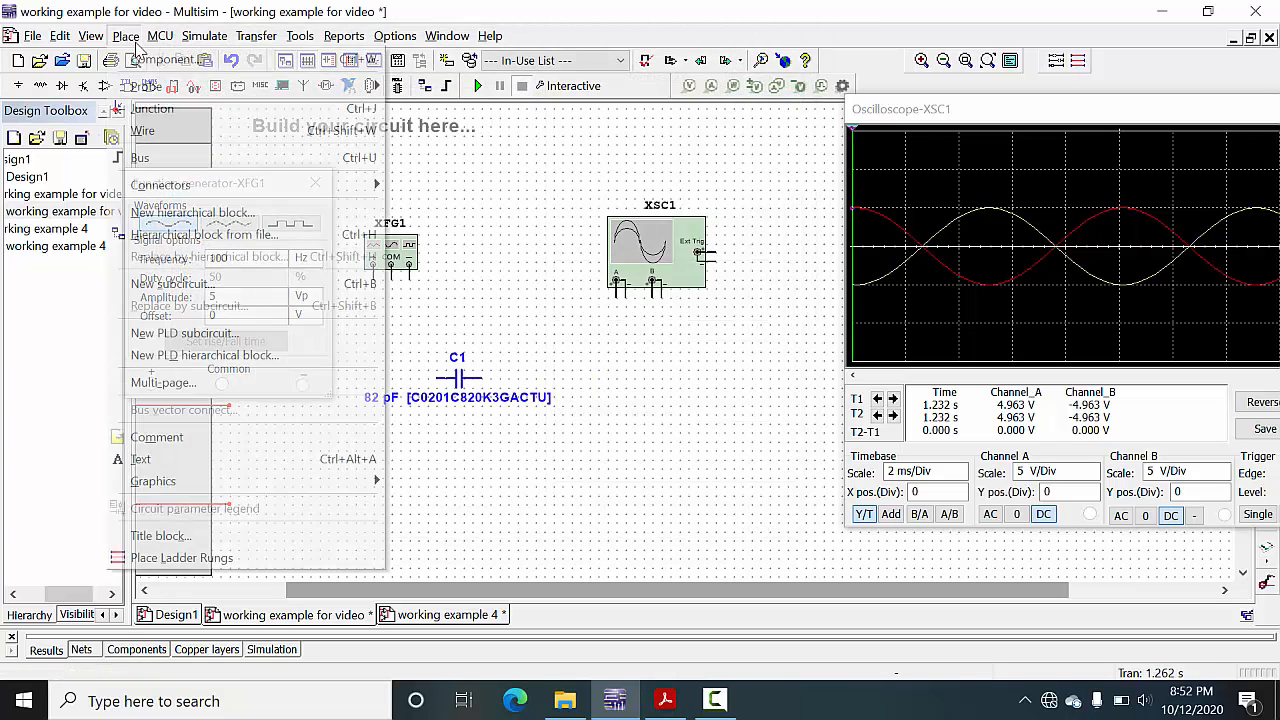
click(145, 62)
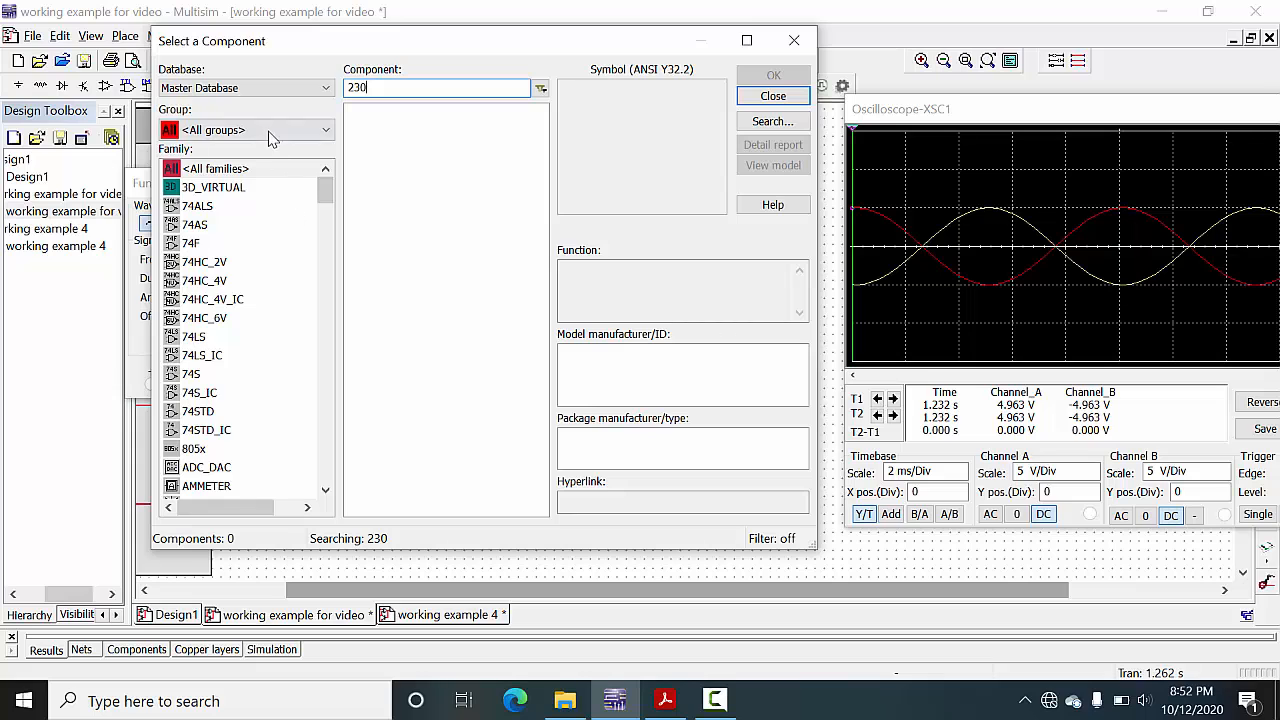
click(268, 131)
click(275, 190)
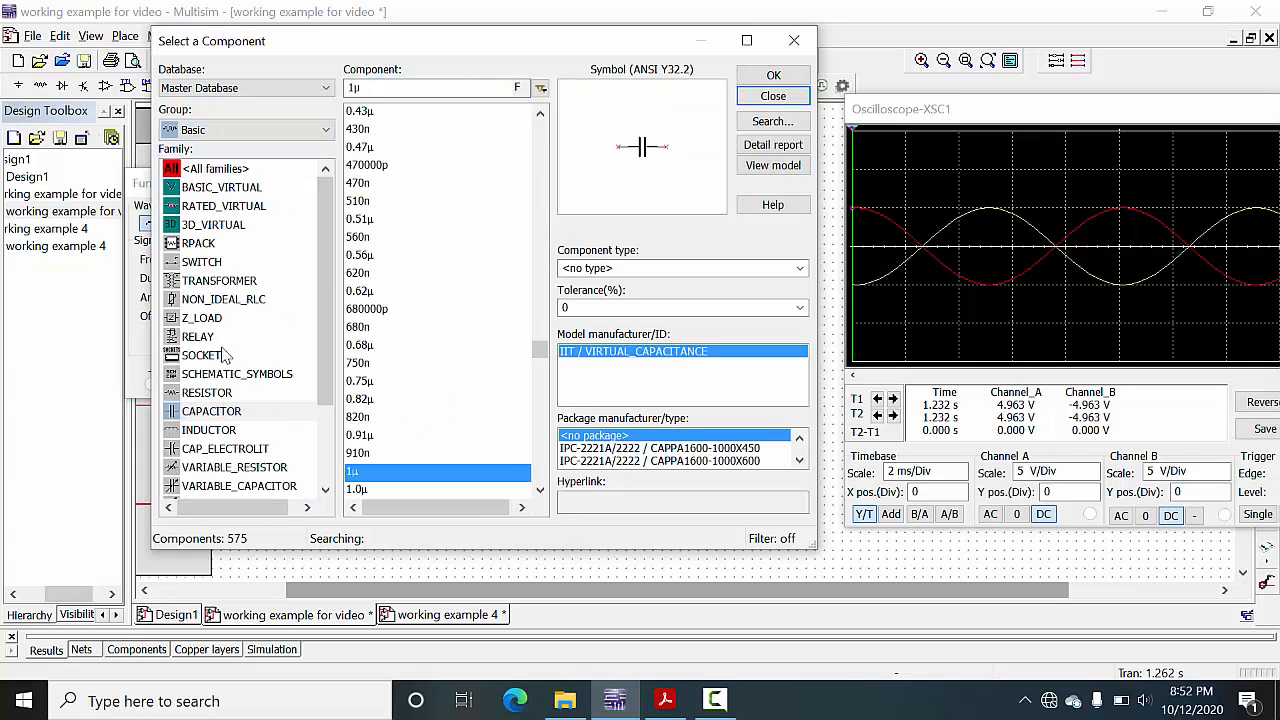
click(207, 393)
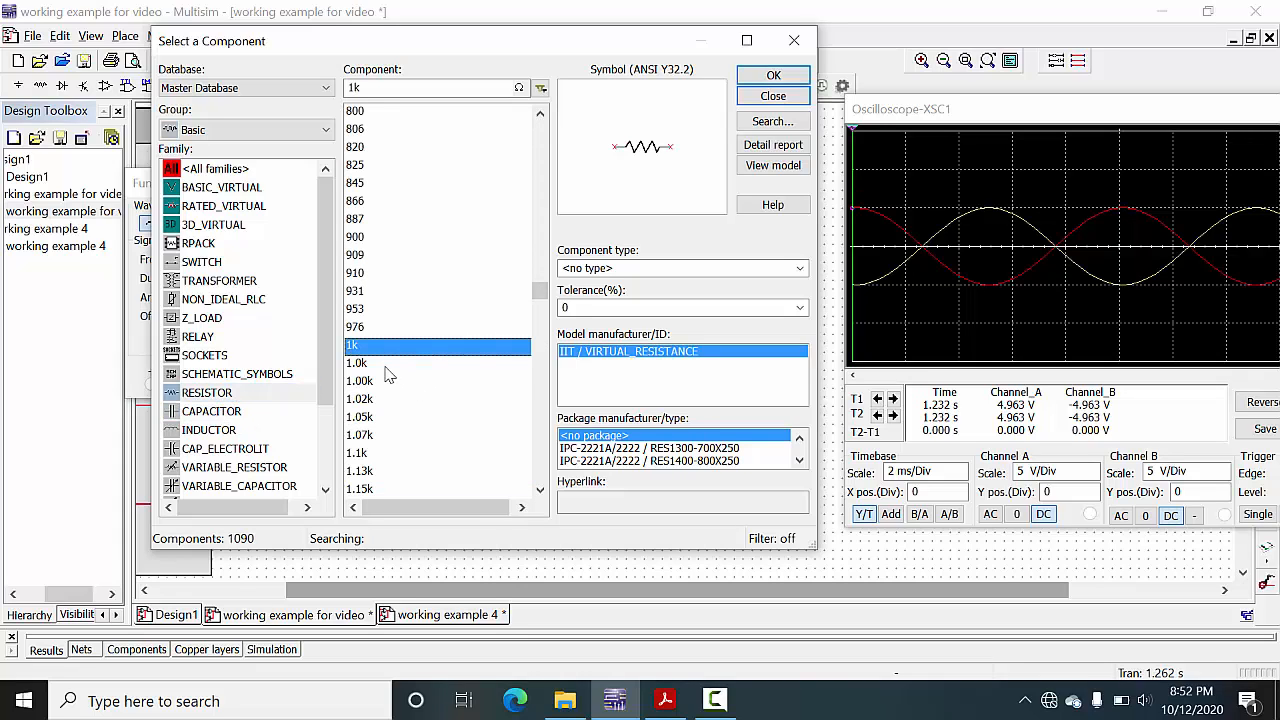
click(393, 363)
click(775, 78)
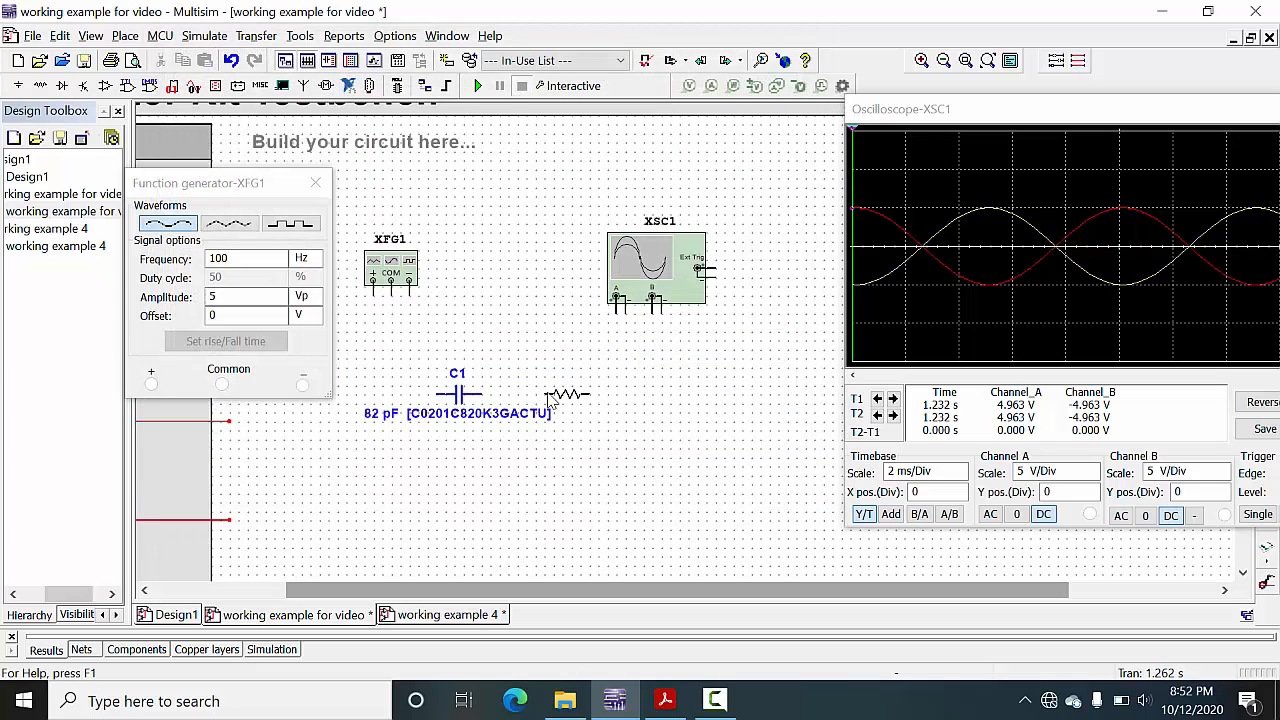
click(548, 395)
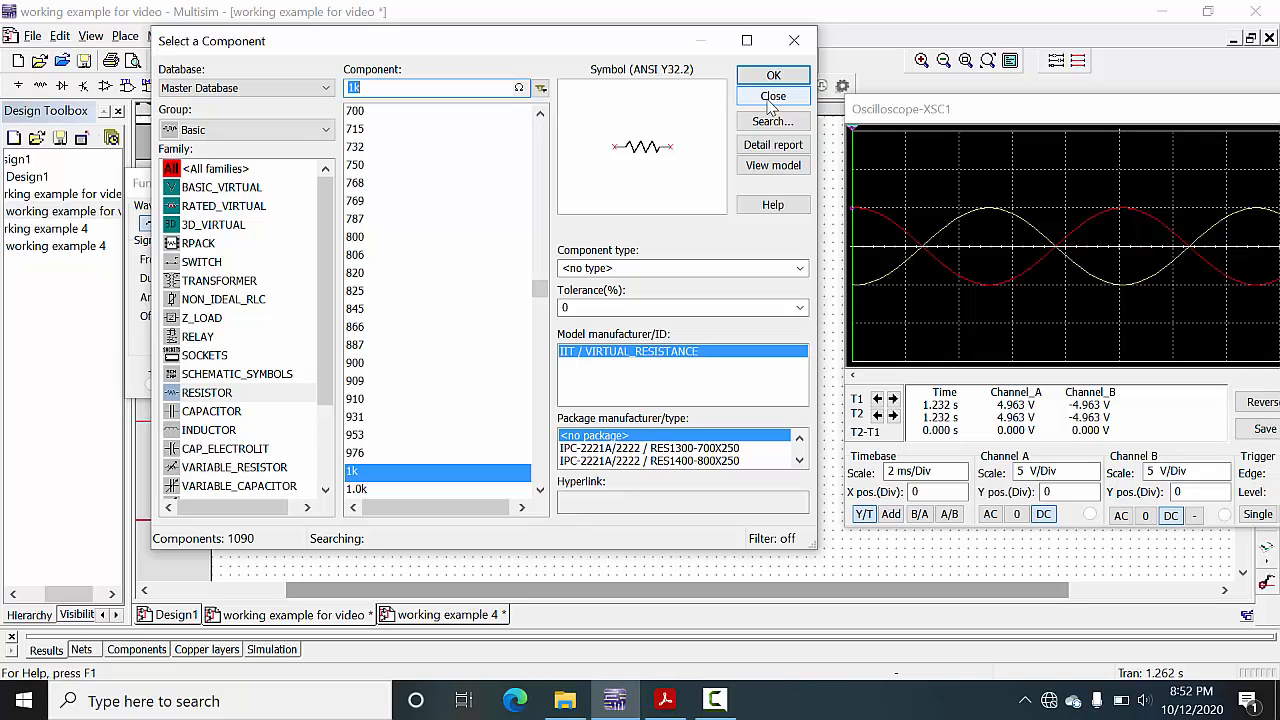
click(772, 97)
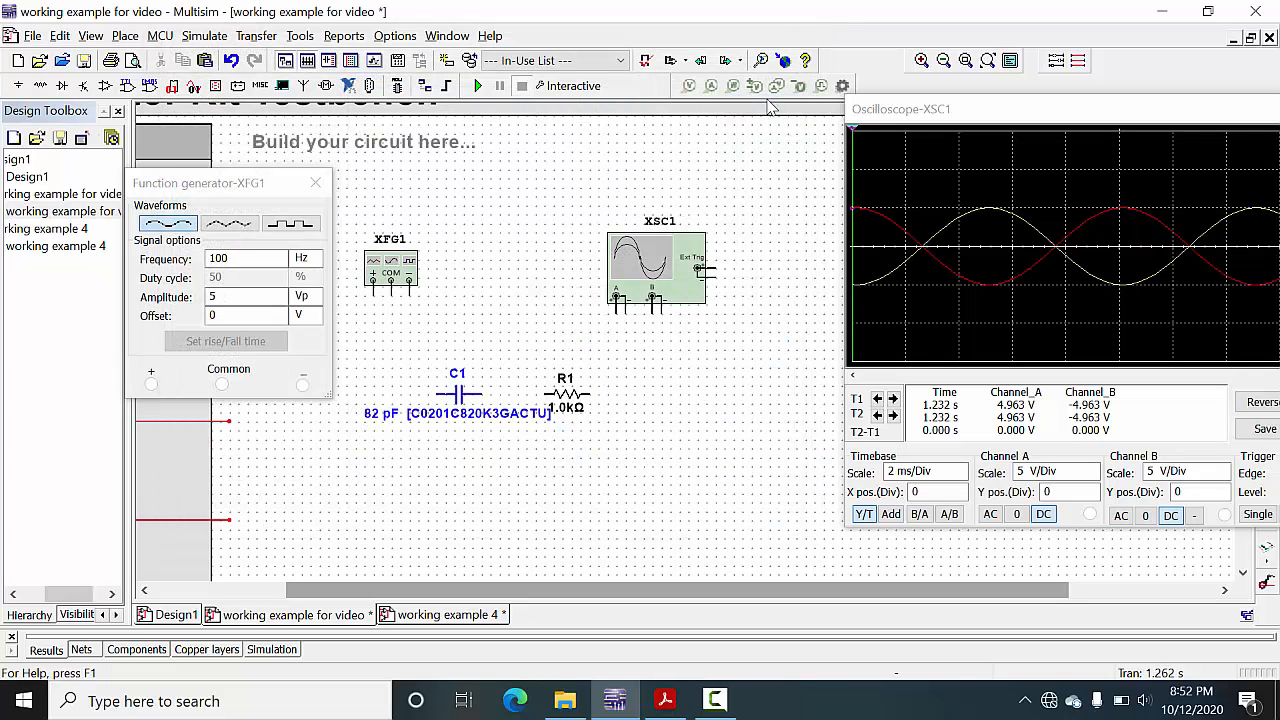
Place a GROUND symbol from the POWER_SOURCES family below the capacitor and resistor
click(125, 36)
click(133, 60)
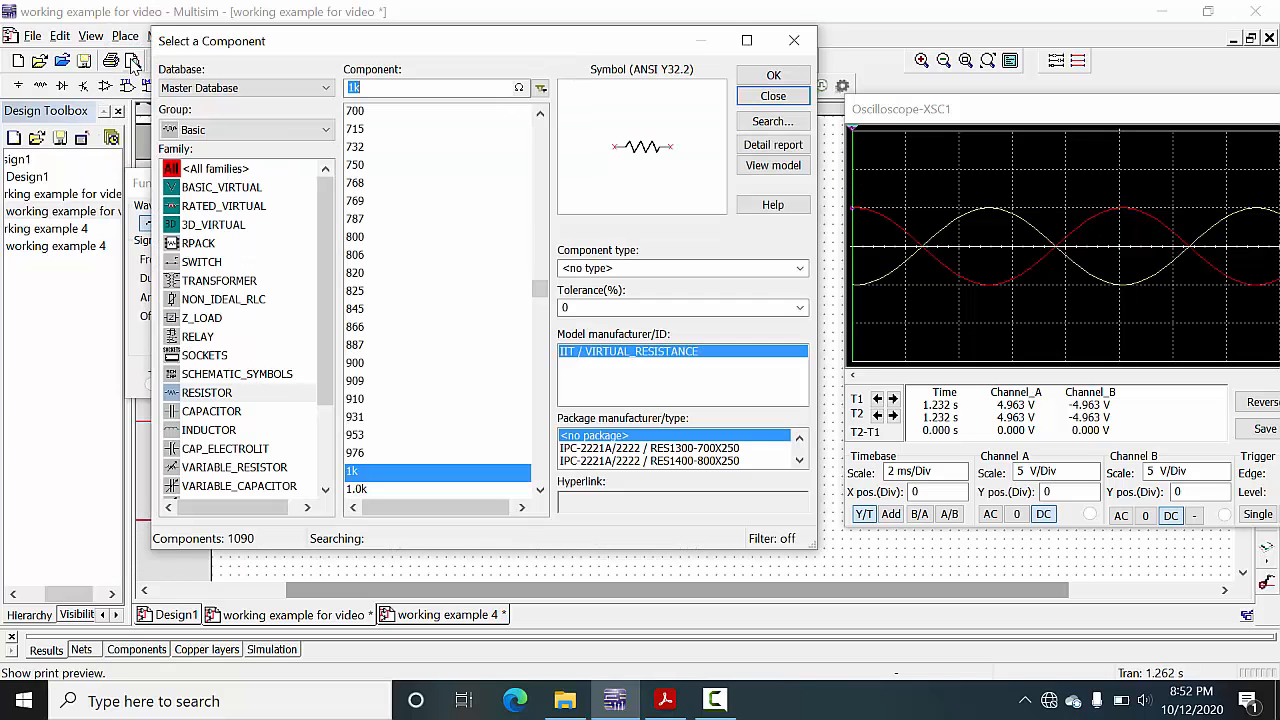
click(288, 130)
click(288, 169)
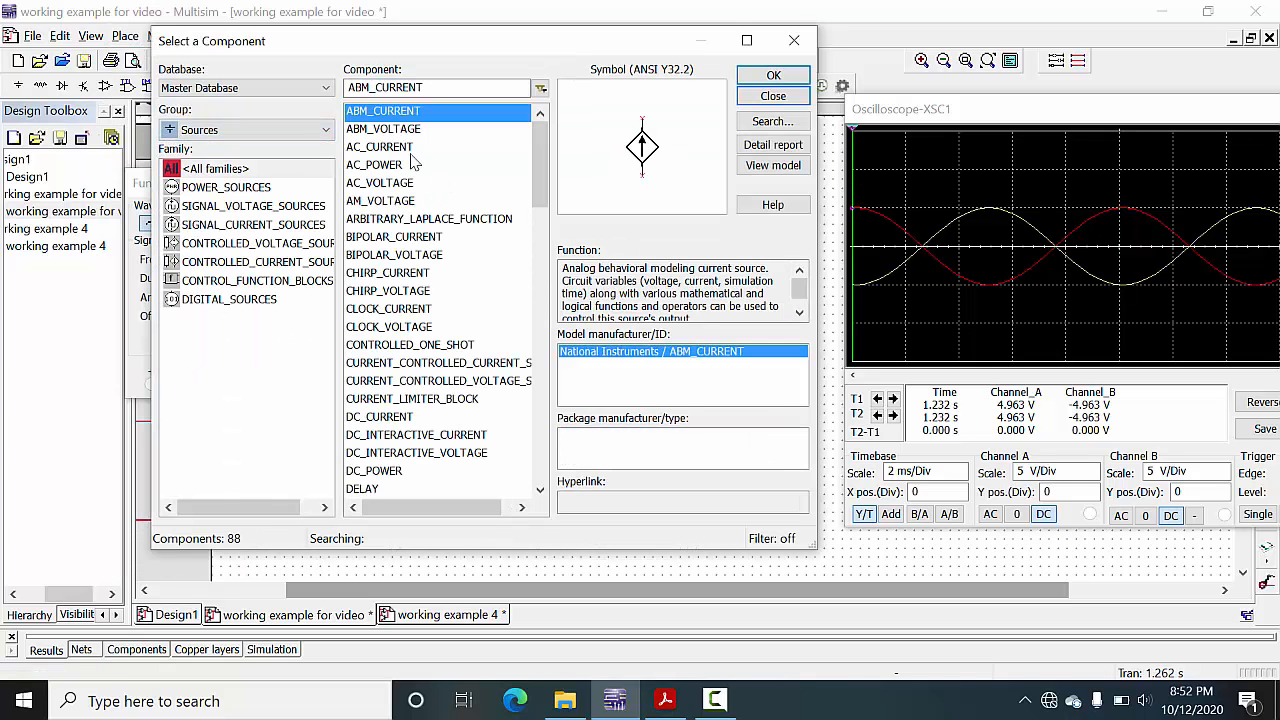
click(320, 187)
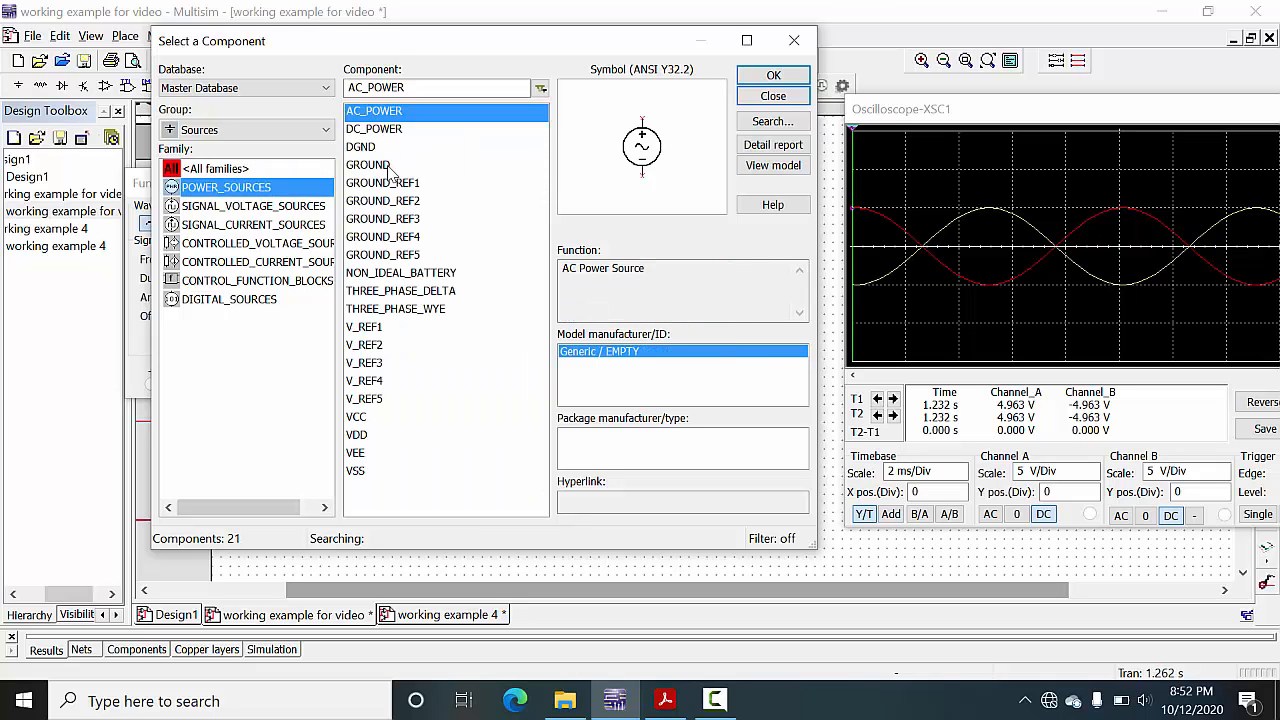
click(395, 165)
click(772, 77)
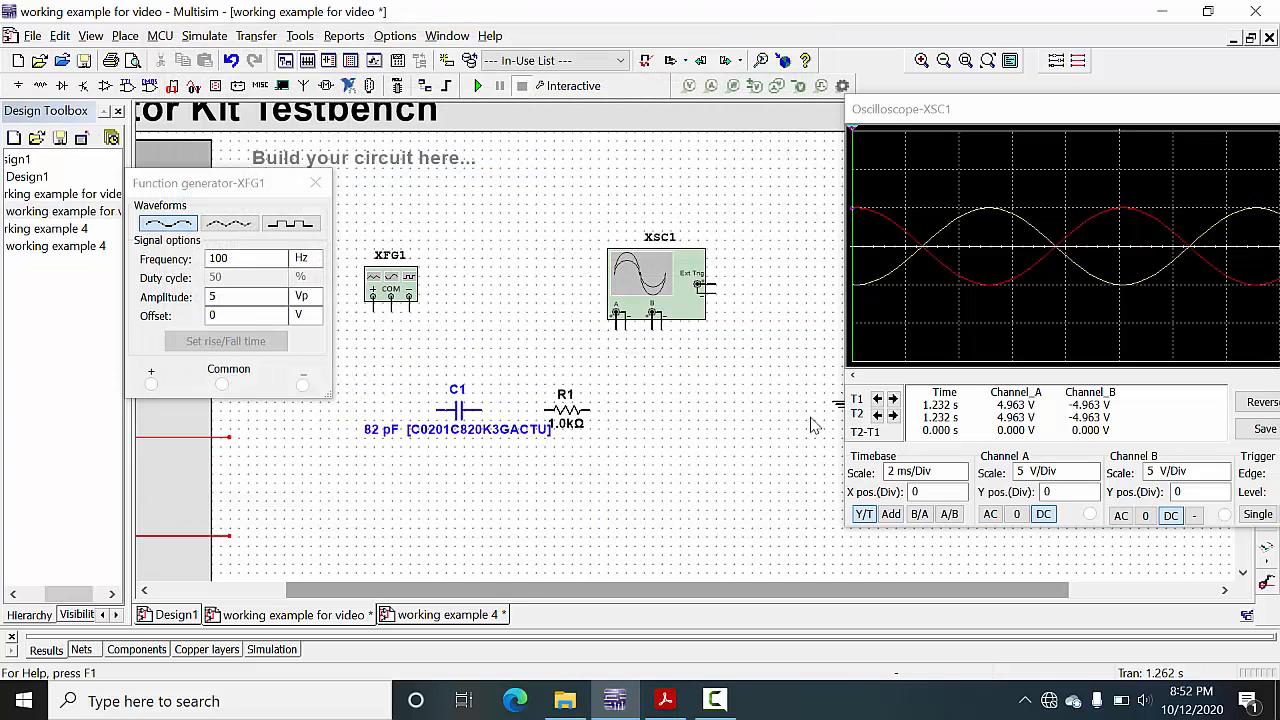
click(543, 510)
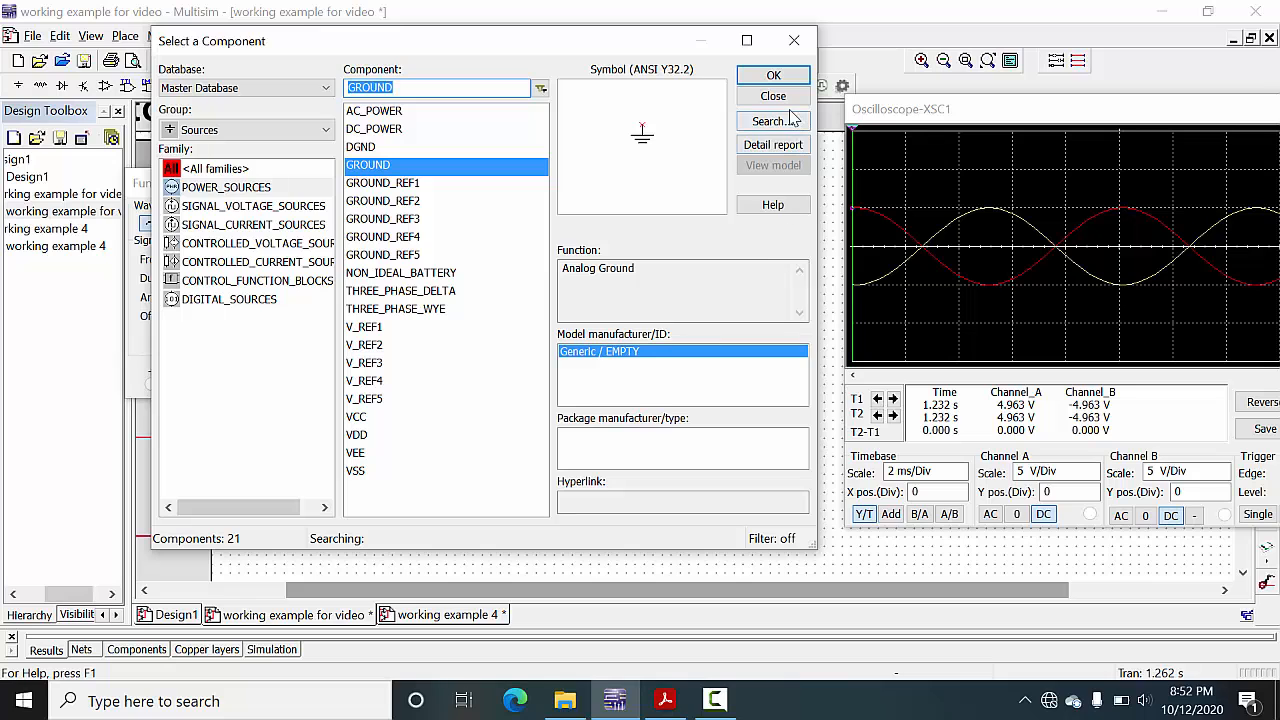
click(773, 96)
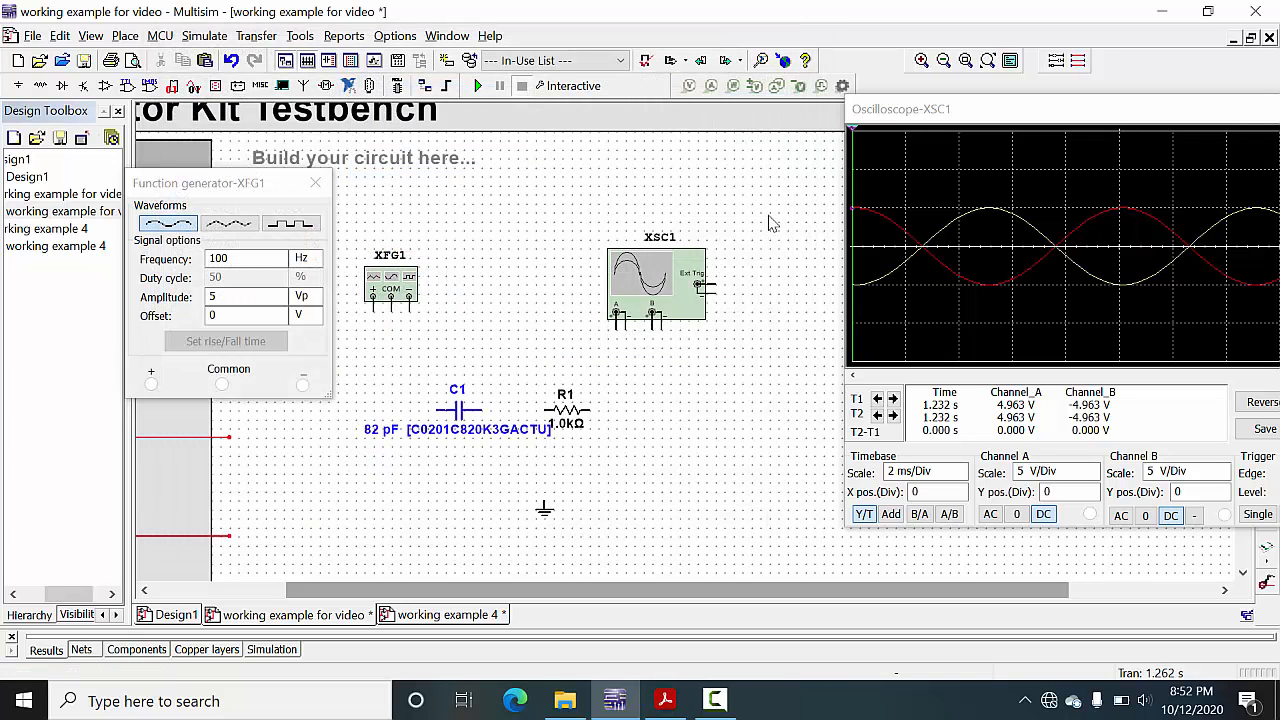
View the value properties of capacitor C1
click(467, 437)
double_click(476, 432)
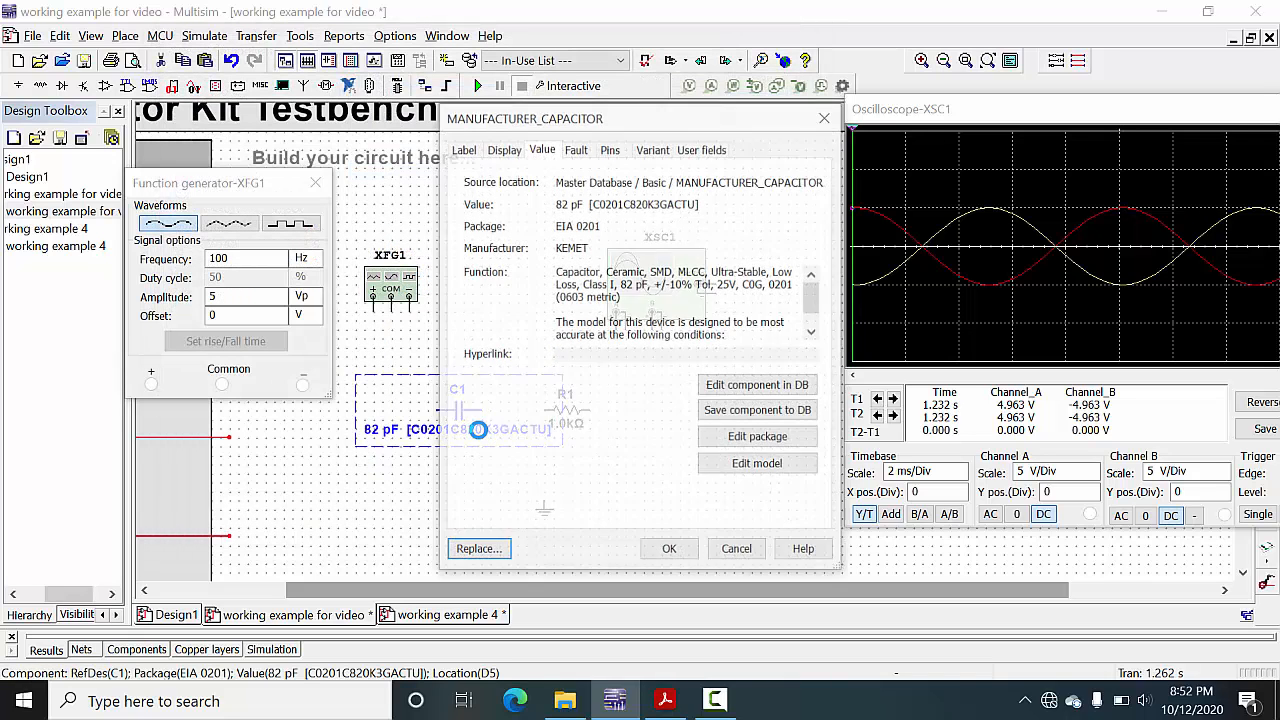
click(720, 555)
click(477, 472)
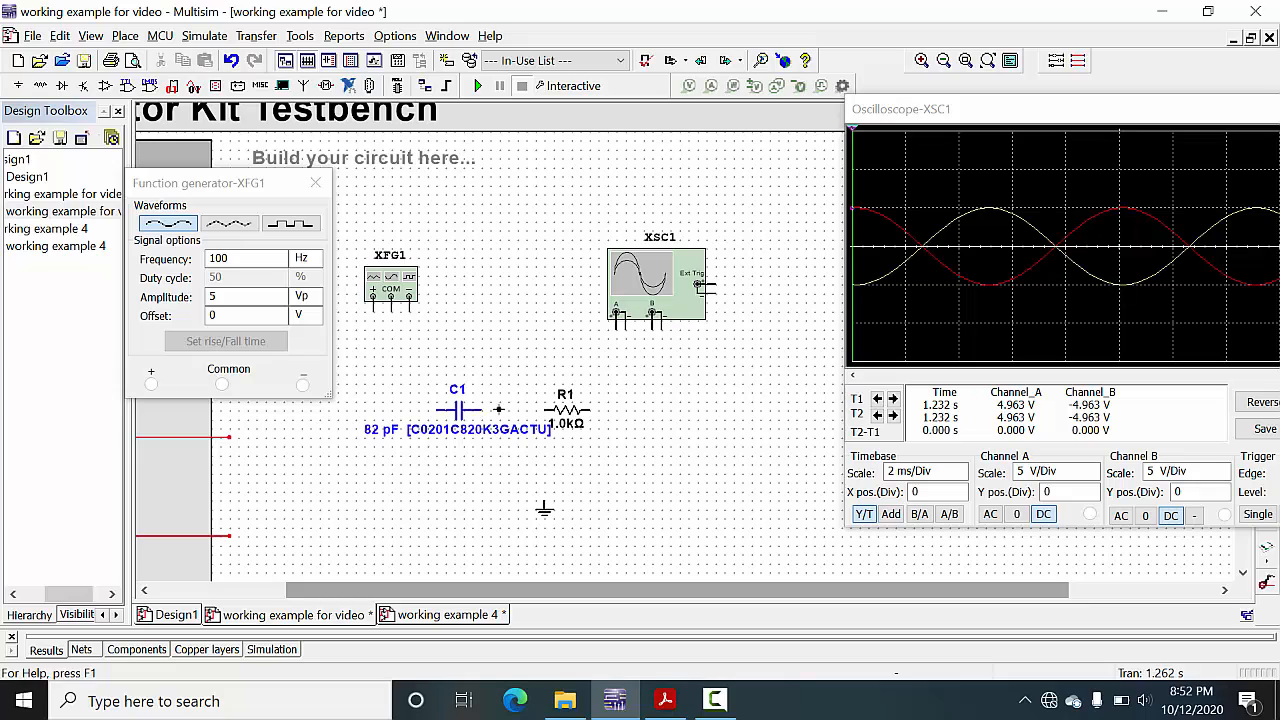
Wire the function generator's positive terminal through C1 and R1 in series to ground
click(544, 410)
click(591, 410)
click(544, 491)
click(438, 409)
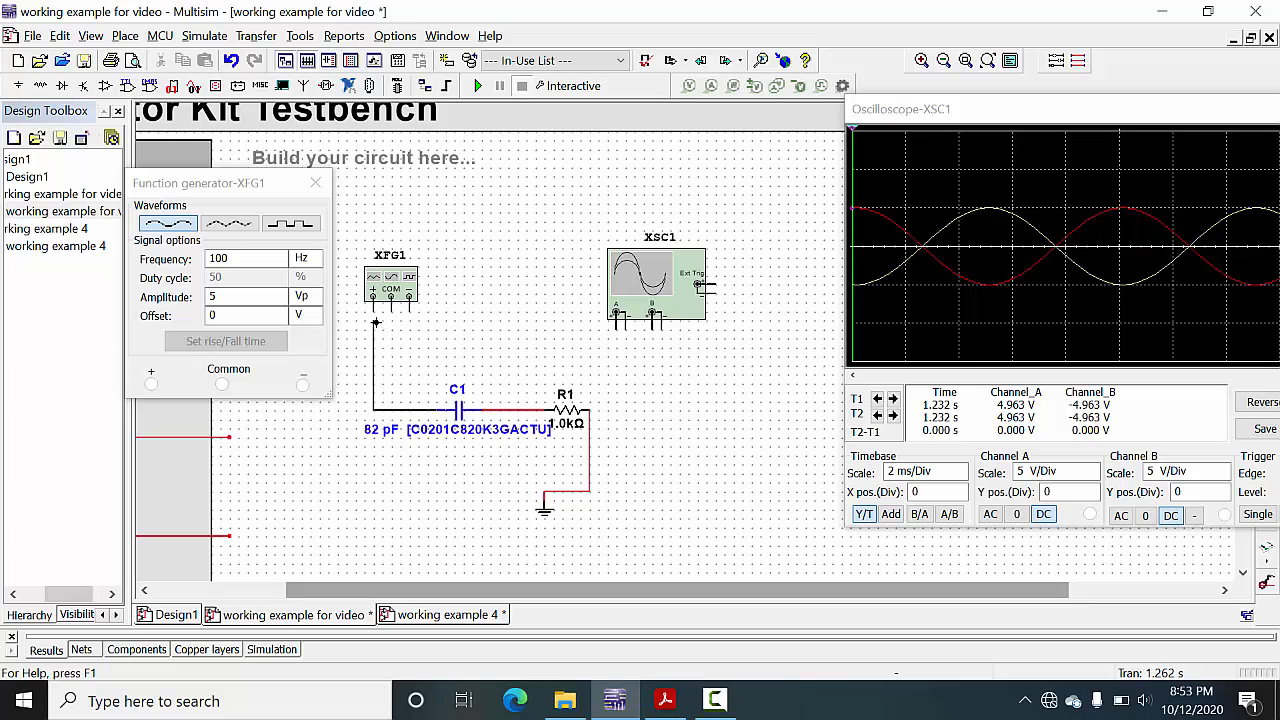
click(373, 311)
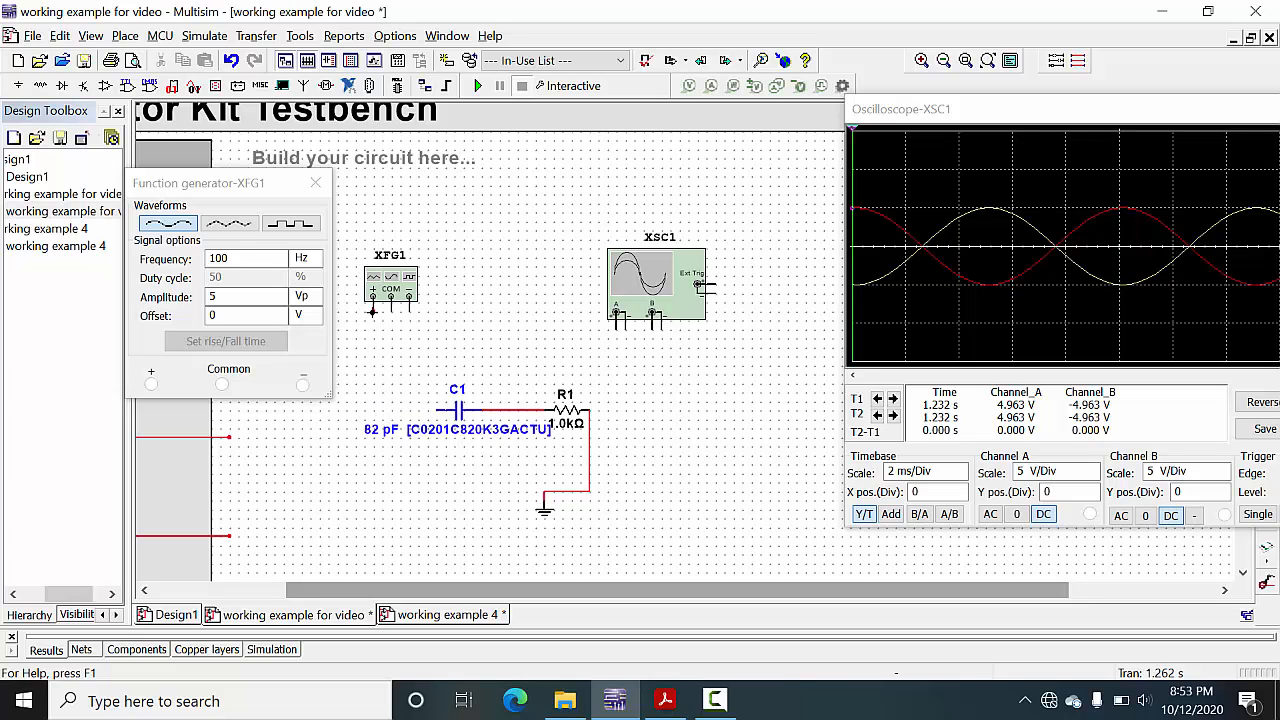
Set the resistance of resistor R1 to 230k
double_click(557, 410)
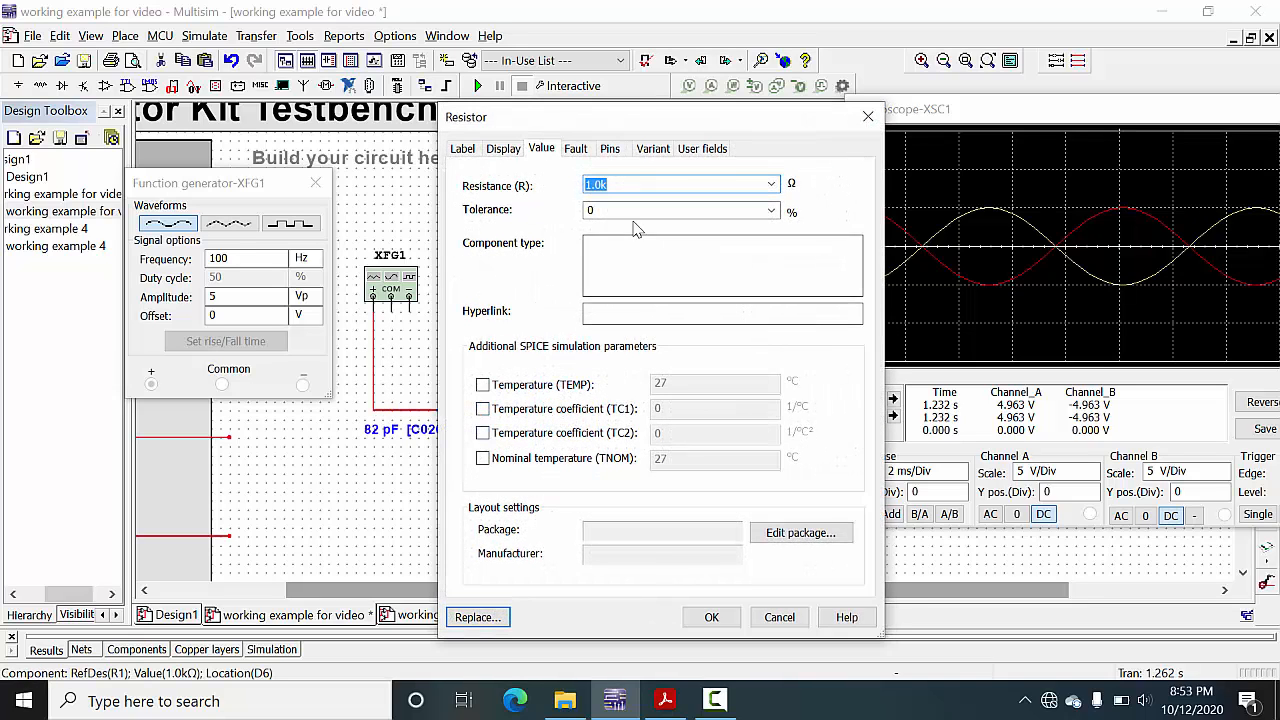
text(23)
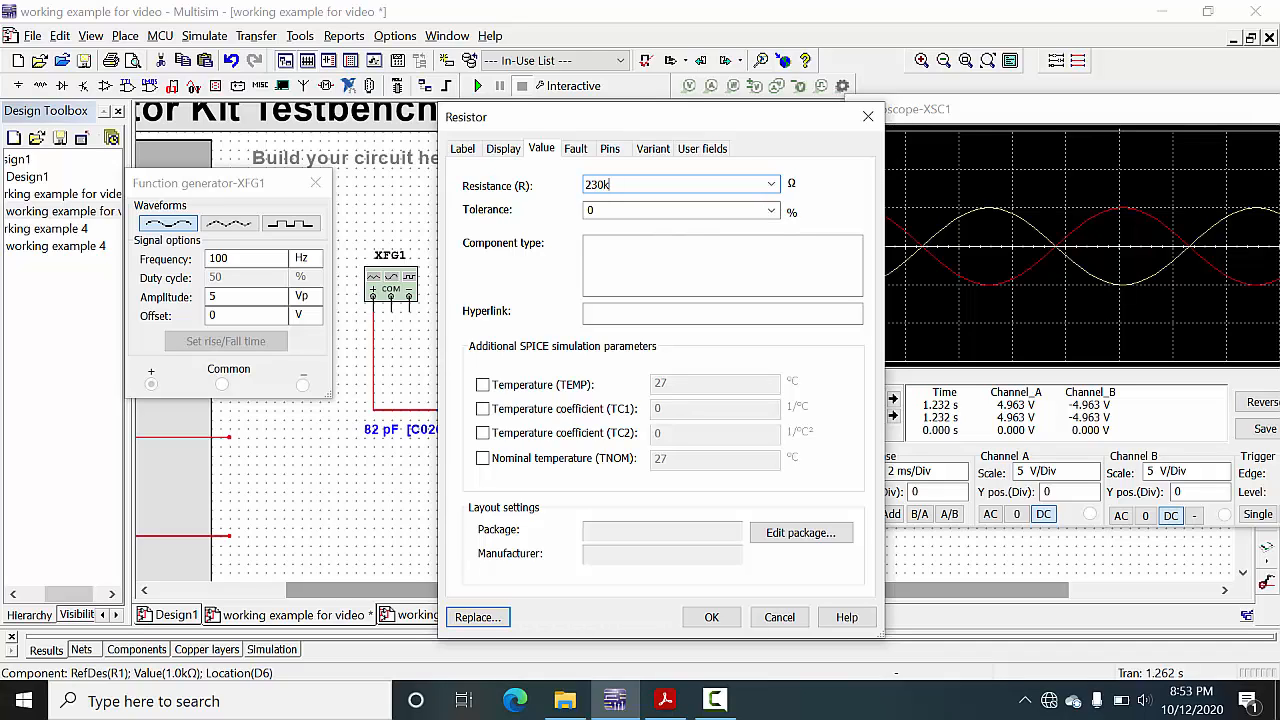
click(726, 619)
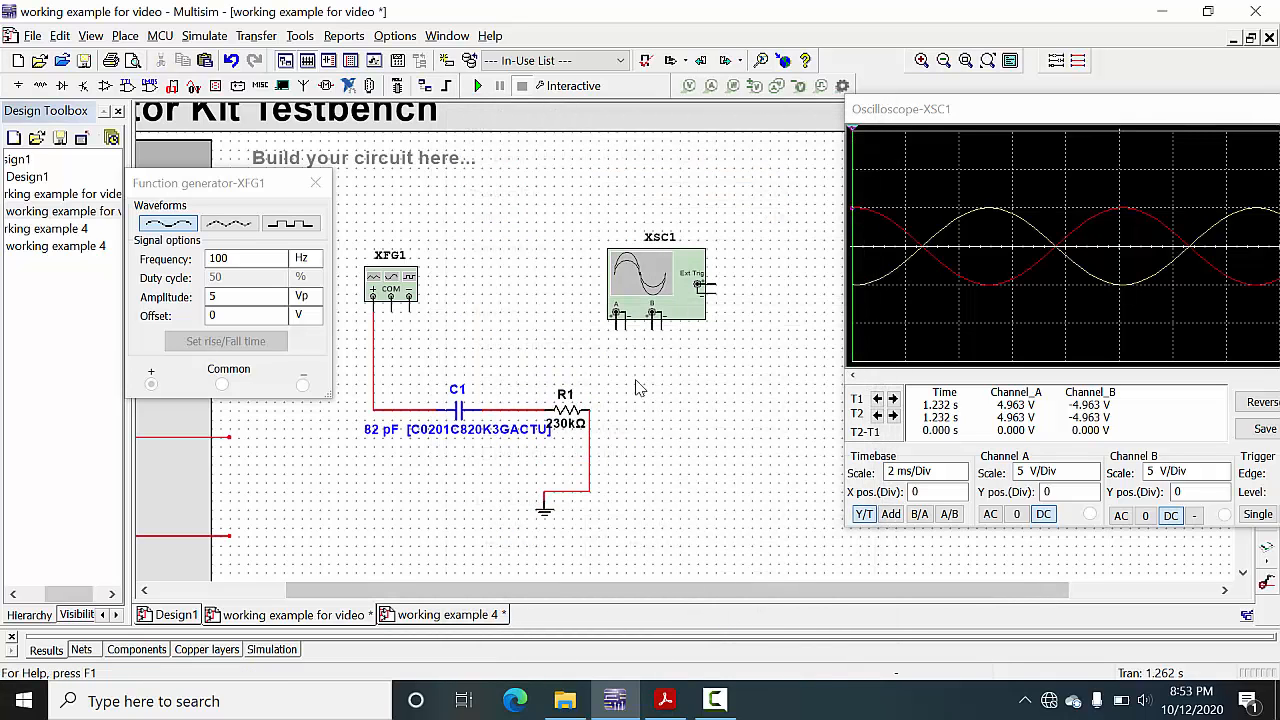
drag(637, 377, 468, 533)
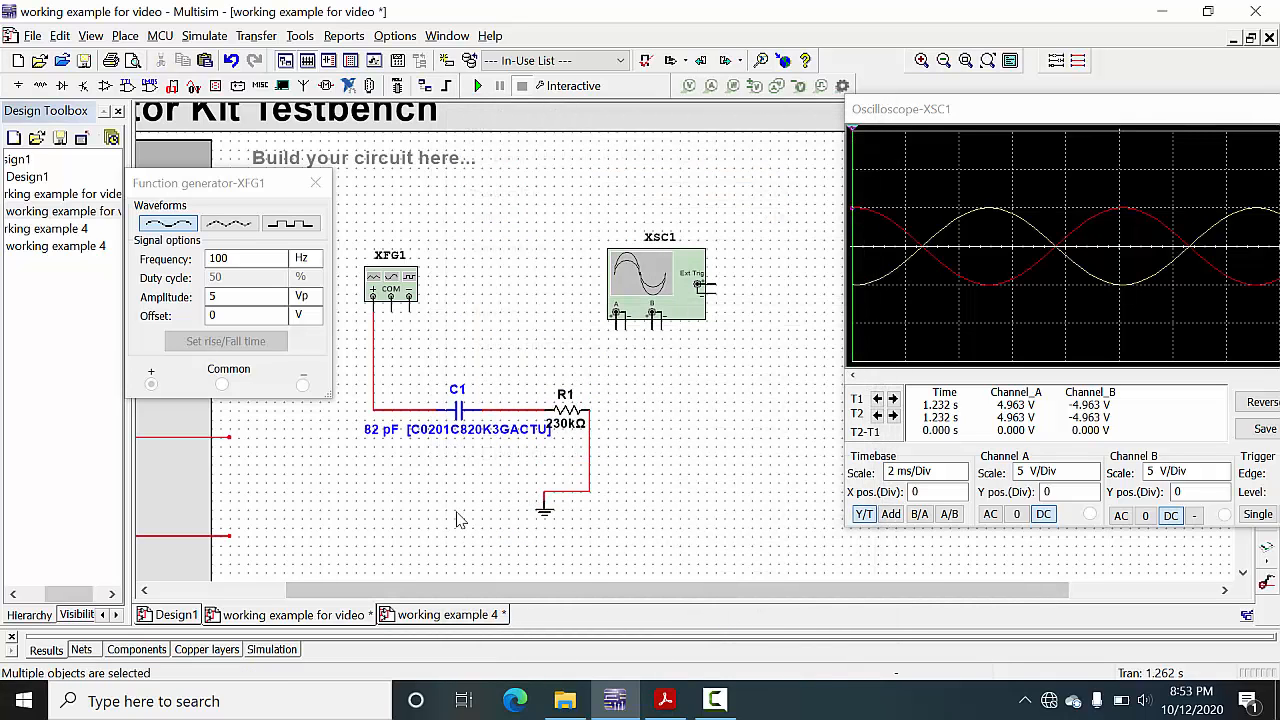
Move the C1–R1 circuit with its ground up closer to the function generator and align the ground directly beneath R1's far end
click(653, 462)
drag(645, 375, 392, 540)
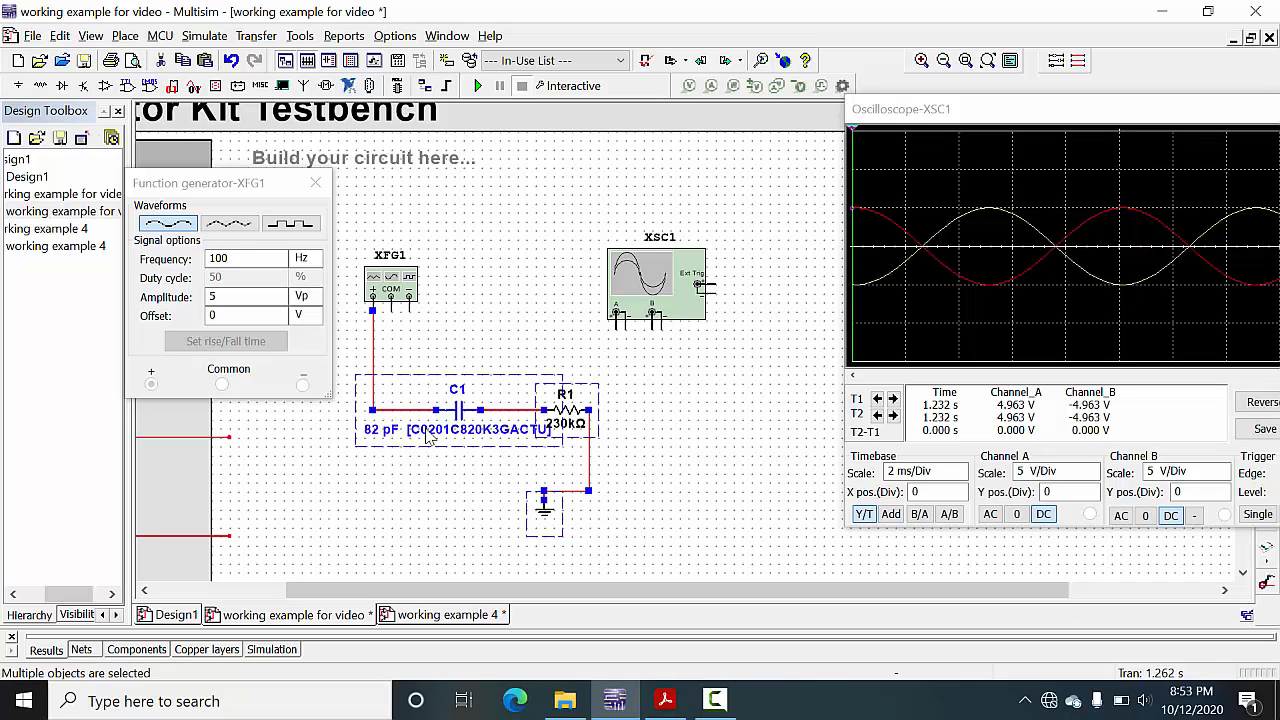
drag(430, 410, 441, 363)
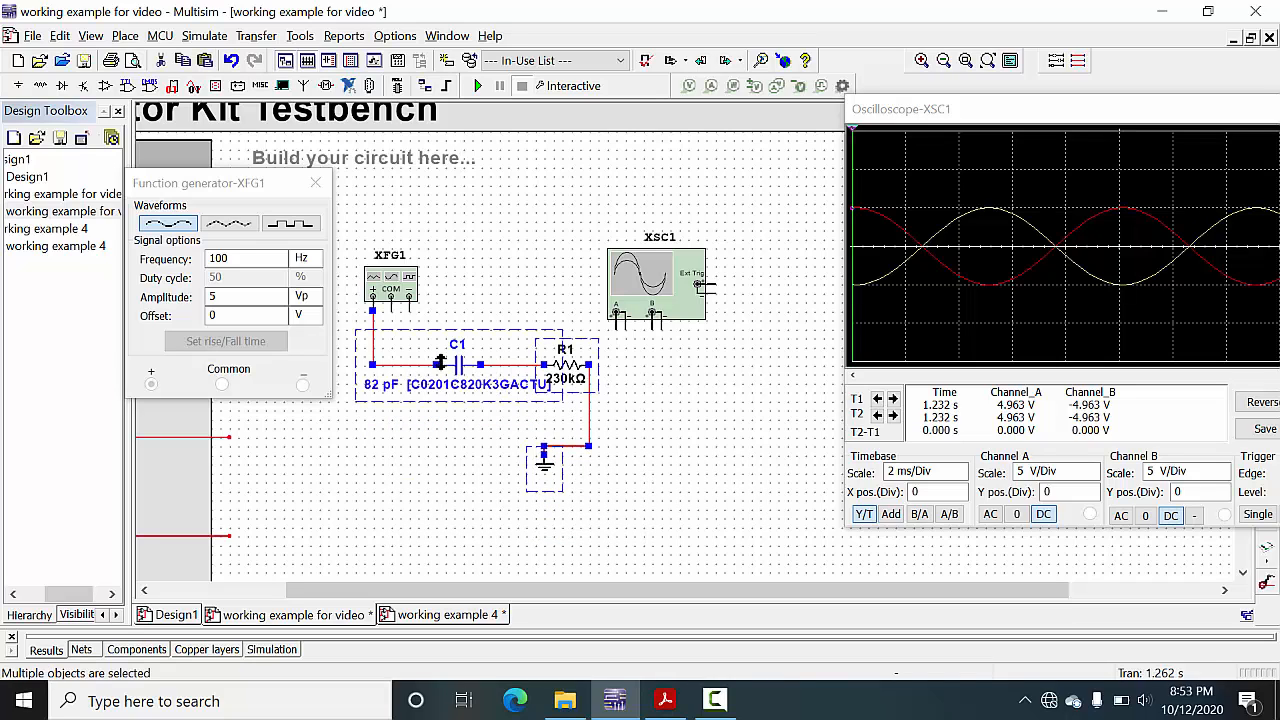
click(623, 448)
drag(547, 470, 590, 470)
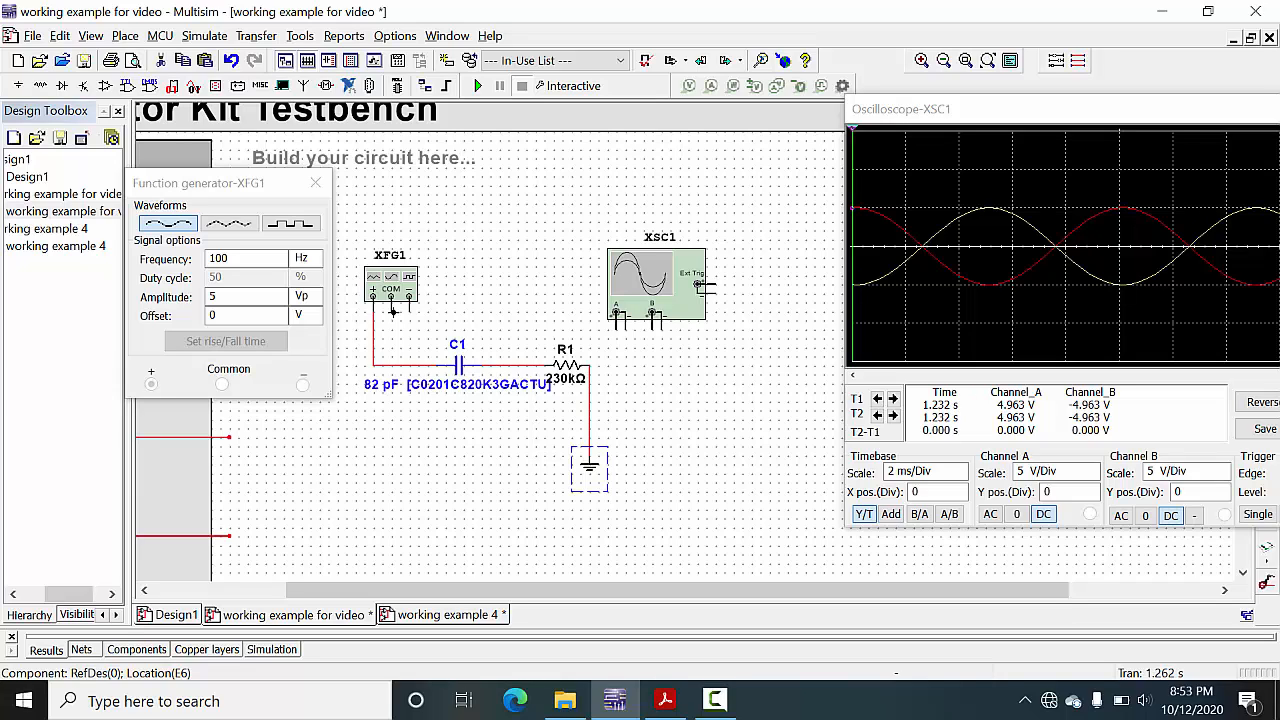
Wire the function generator's common terminal to the ground line below R1
click(393, 311)
click(581, 428)
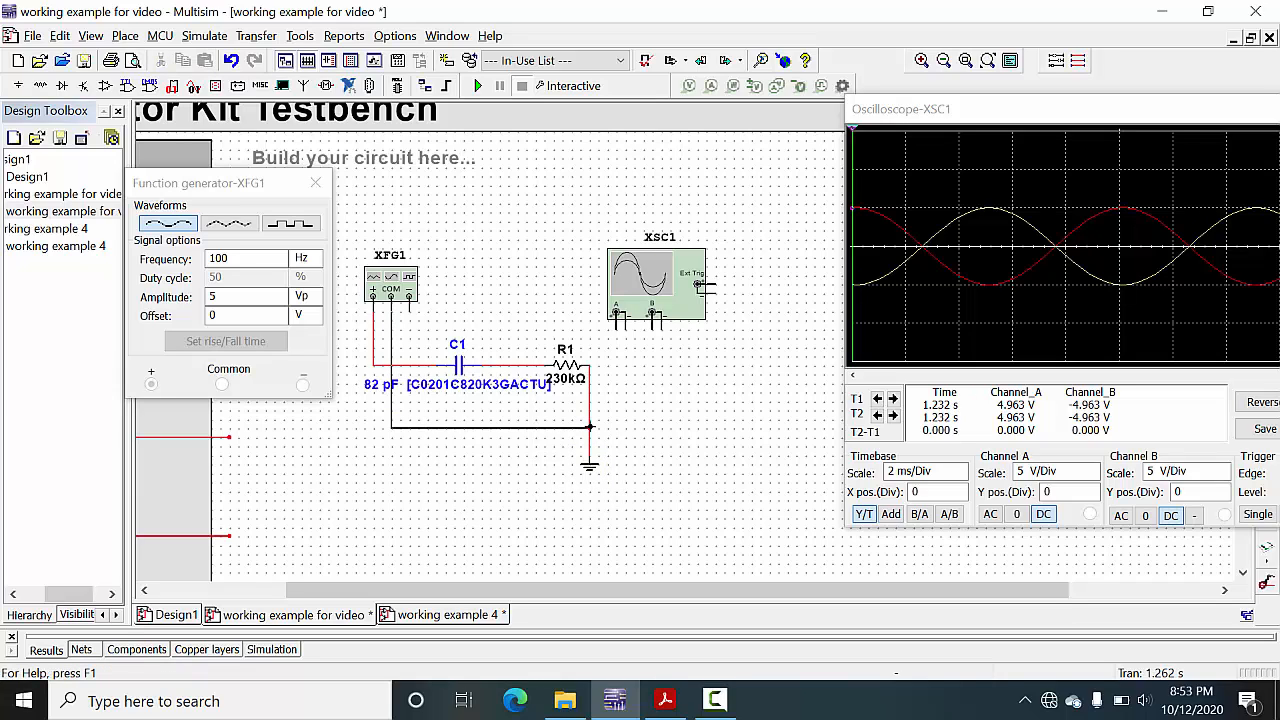
click(590, 427)
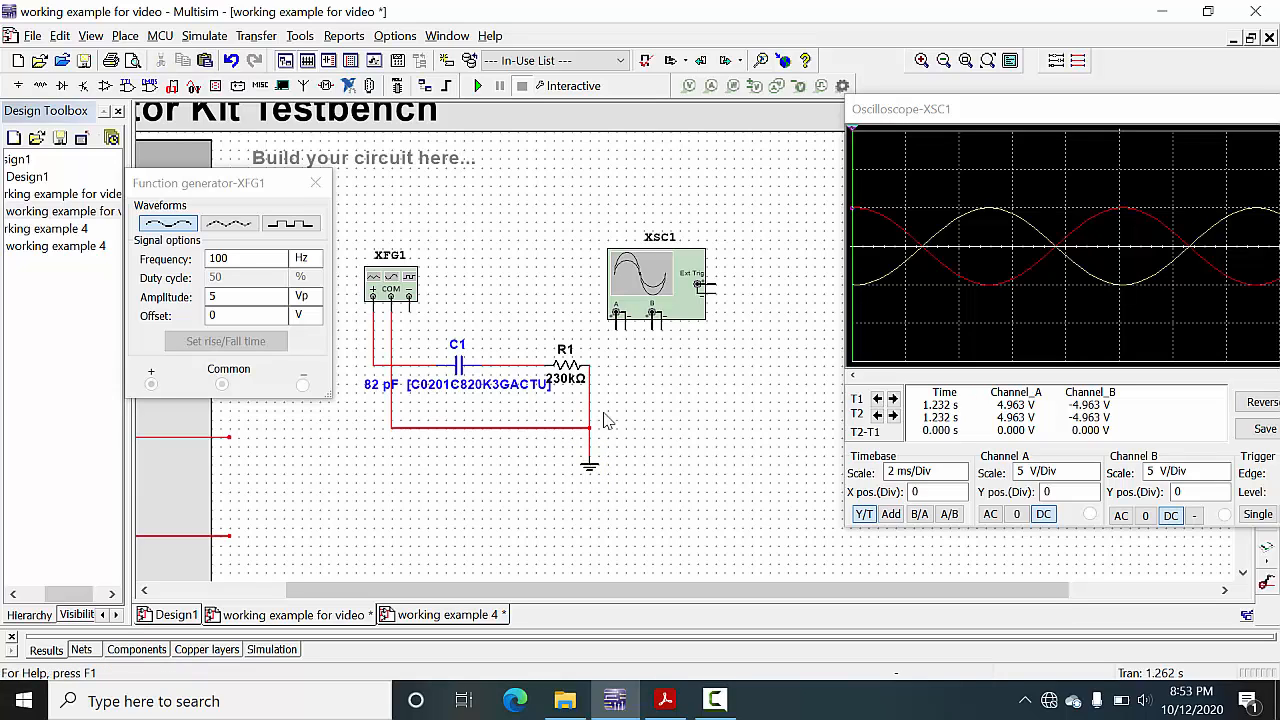
Wire oscilloscope channel A between the generator's positive output and ground, and channel B between the C1–R1 node and ground
click(616, 322)
click(590, 382)
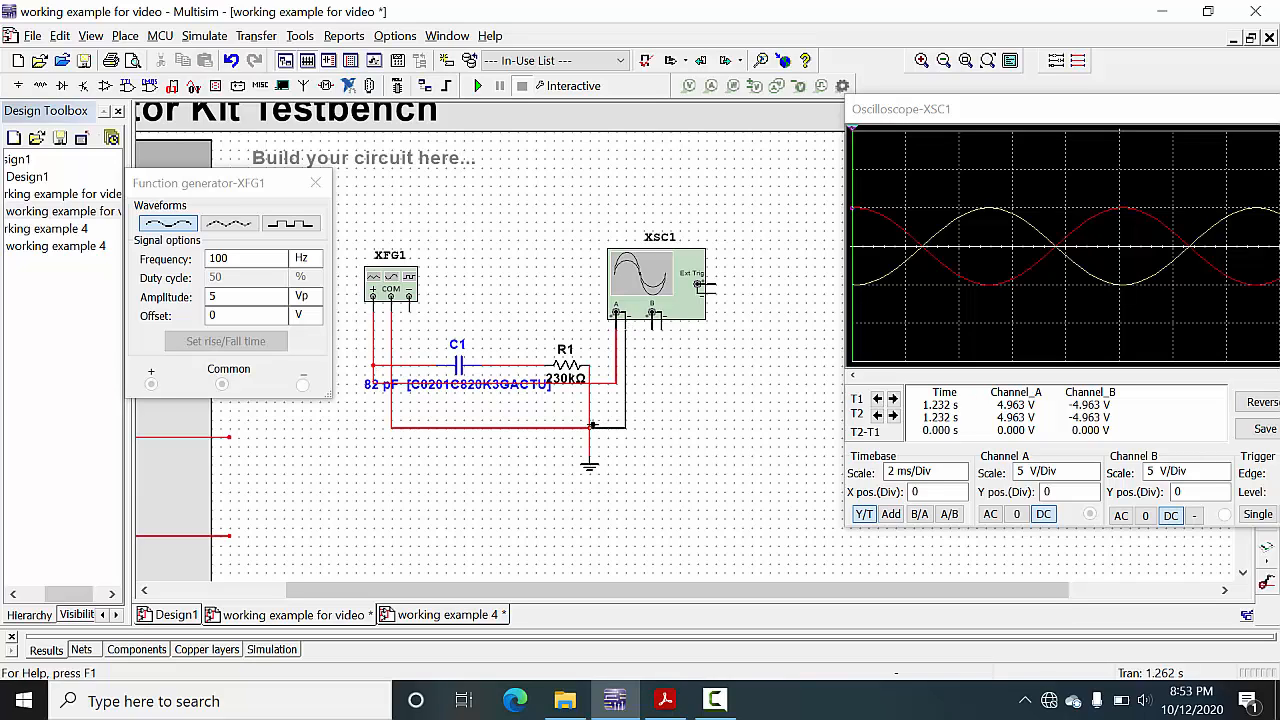
click(590, 428)
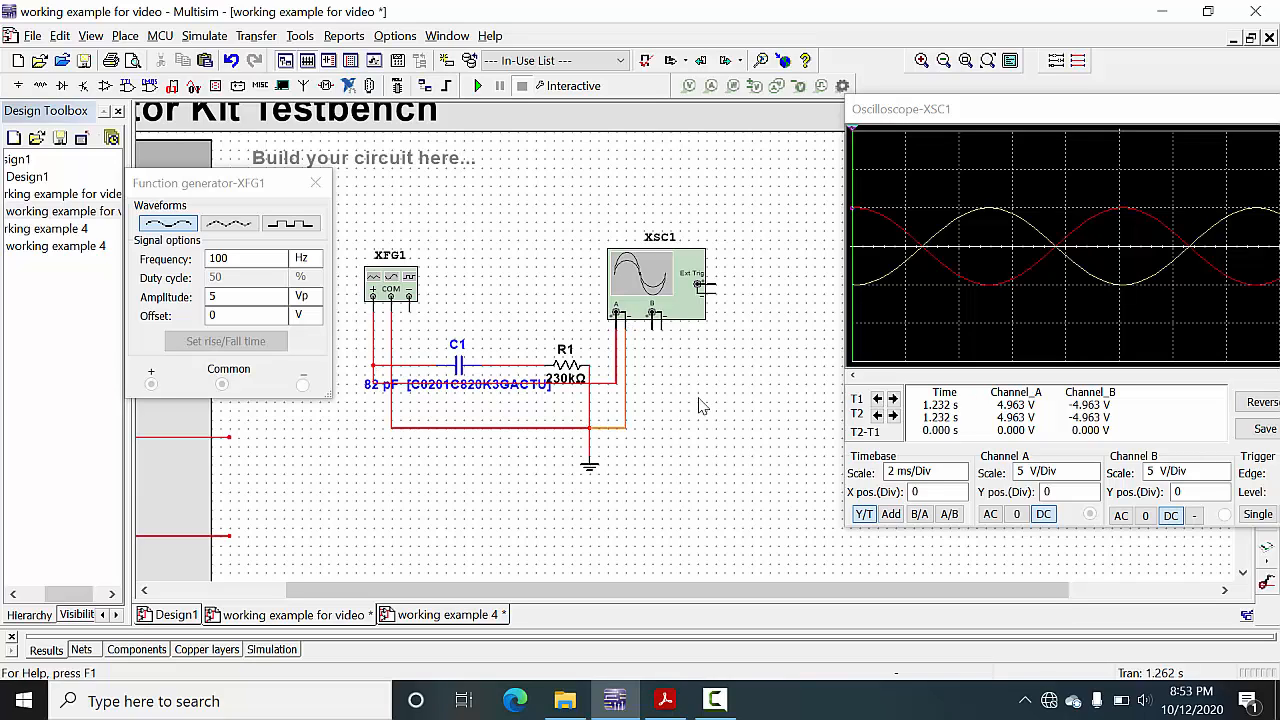
click(652, 316)
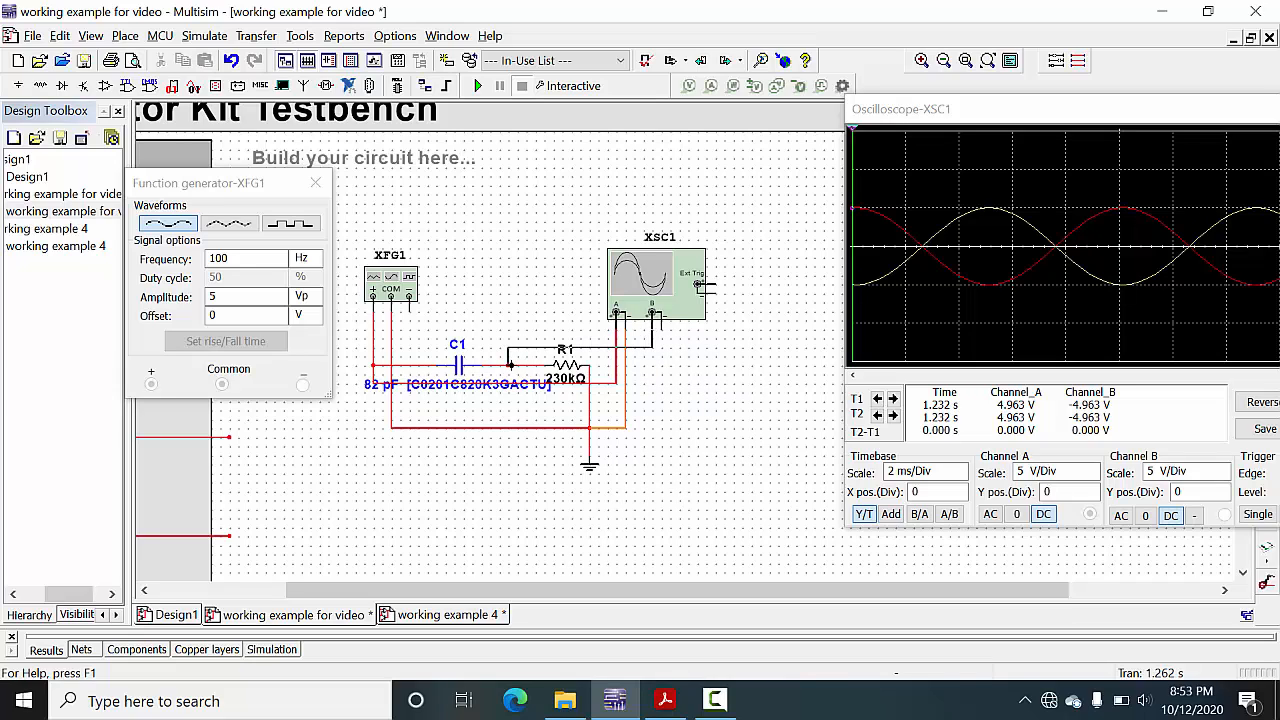
click(510, 365)
click(626, 430)
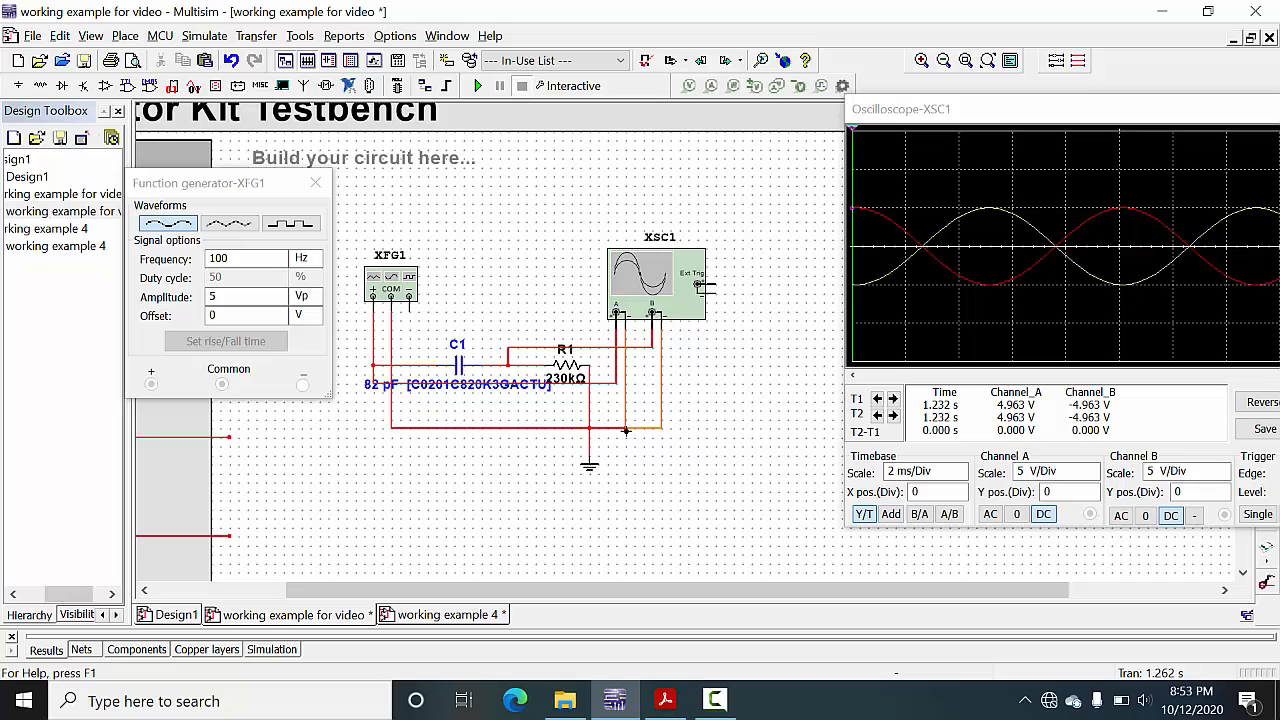
Change the color of the wire from oscilloscope channel B's positive terminal to the C1–R1 node to light yellow
click(608, 350)
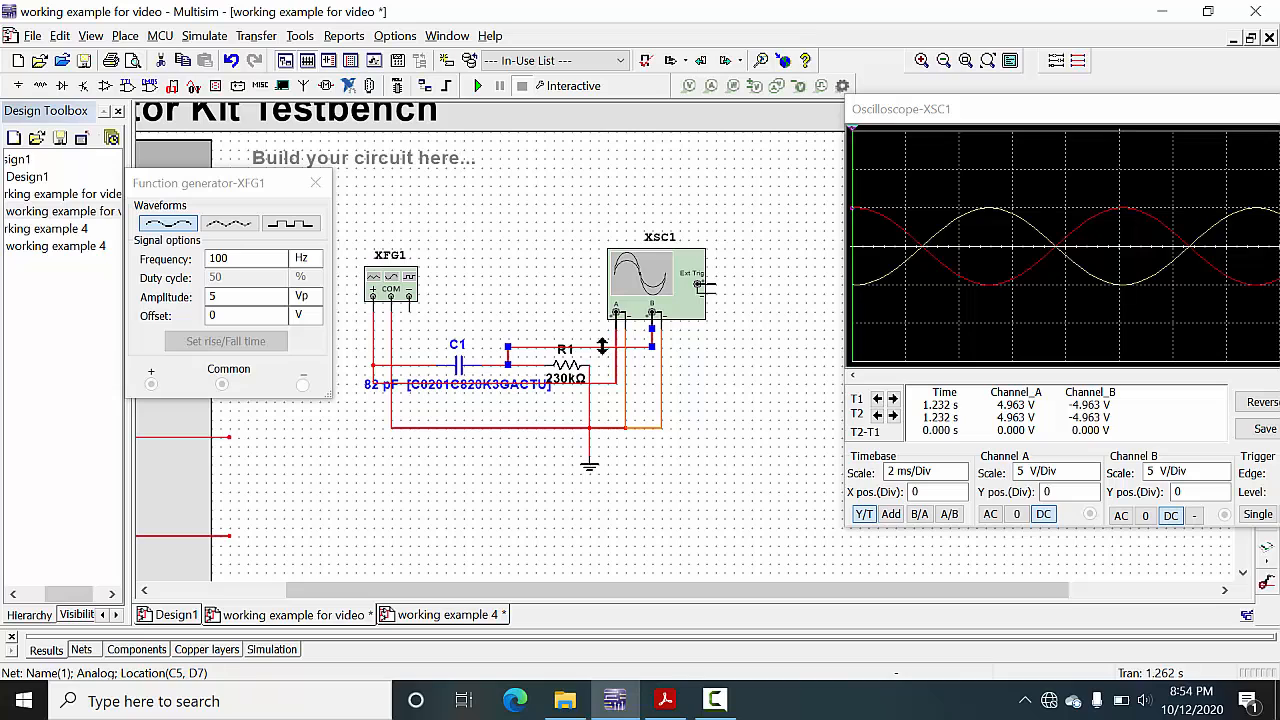
right_click(607, 349)
click(645, 387)
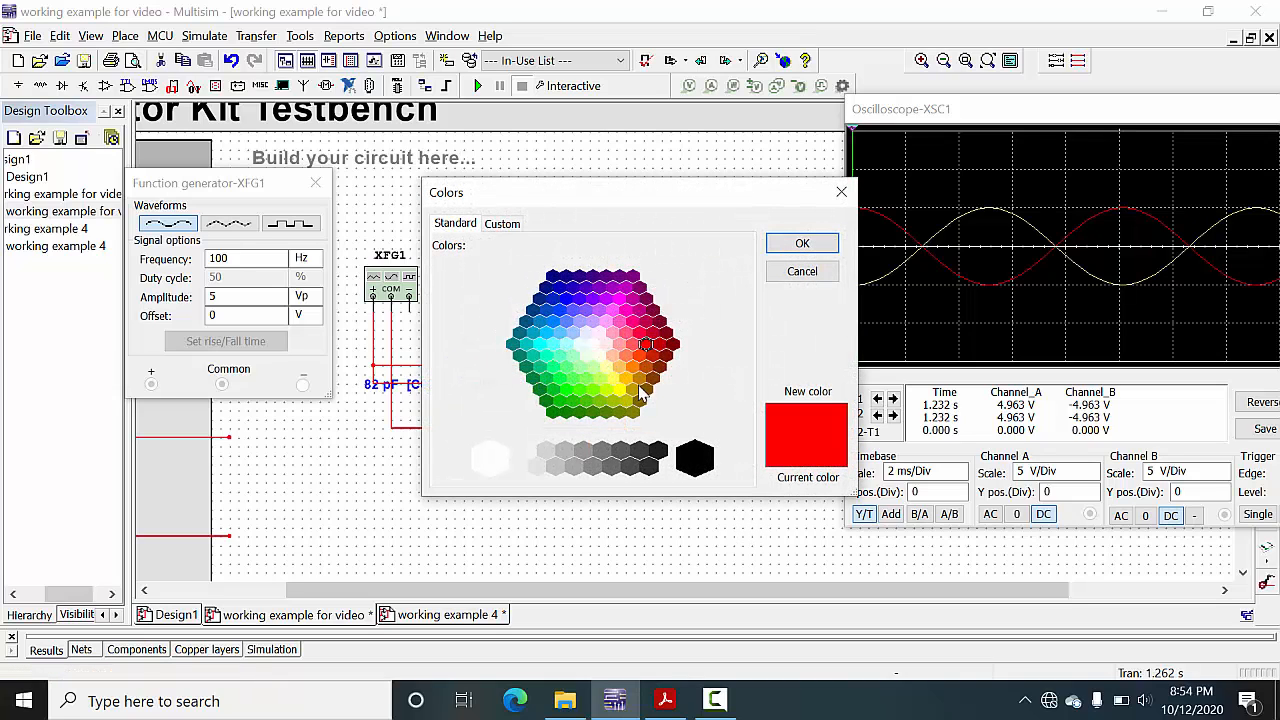
click(605, 368)
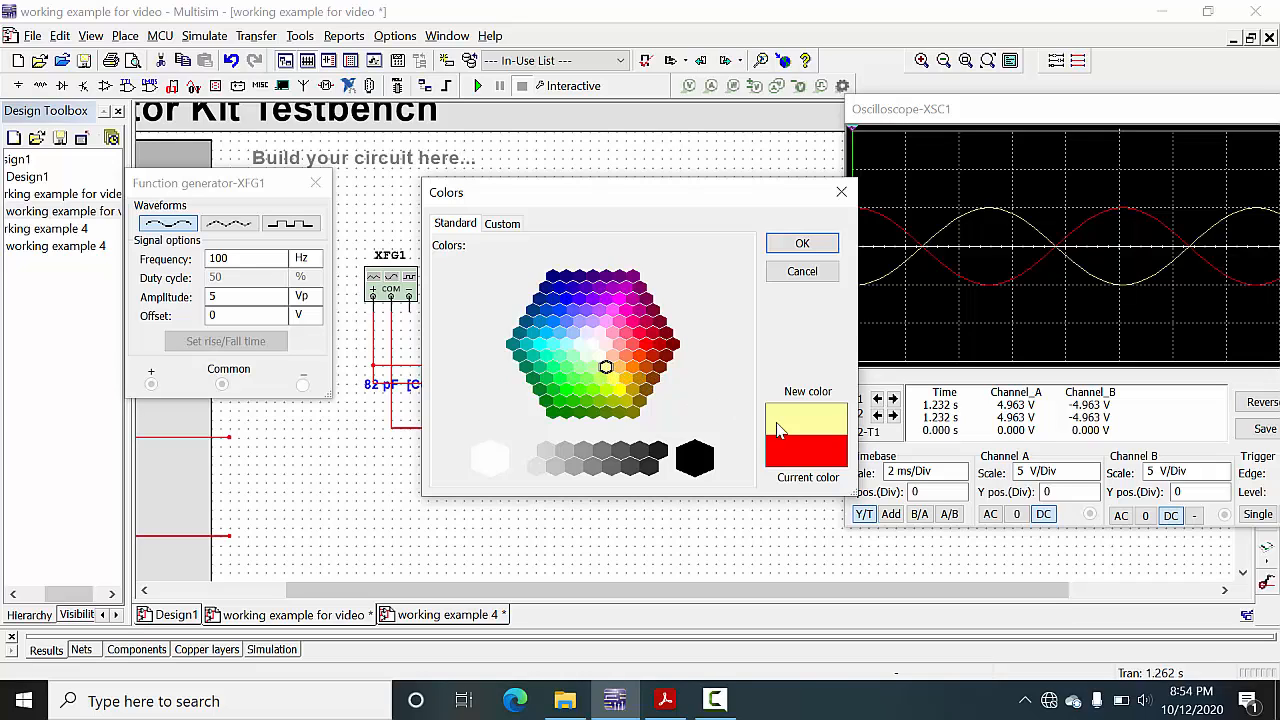
click(786, 246)
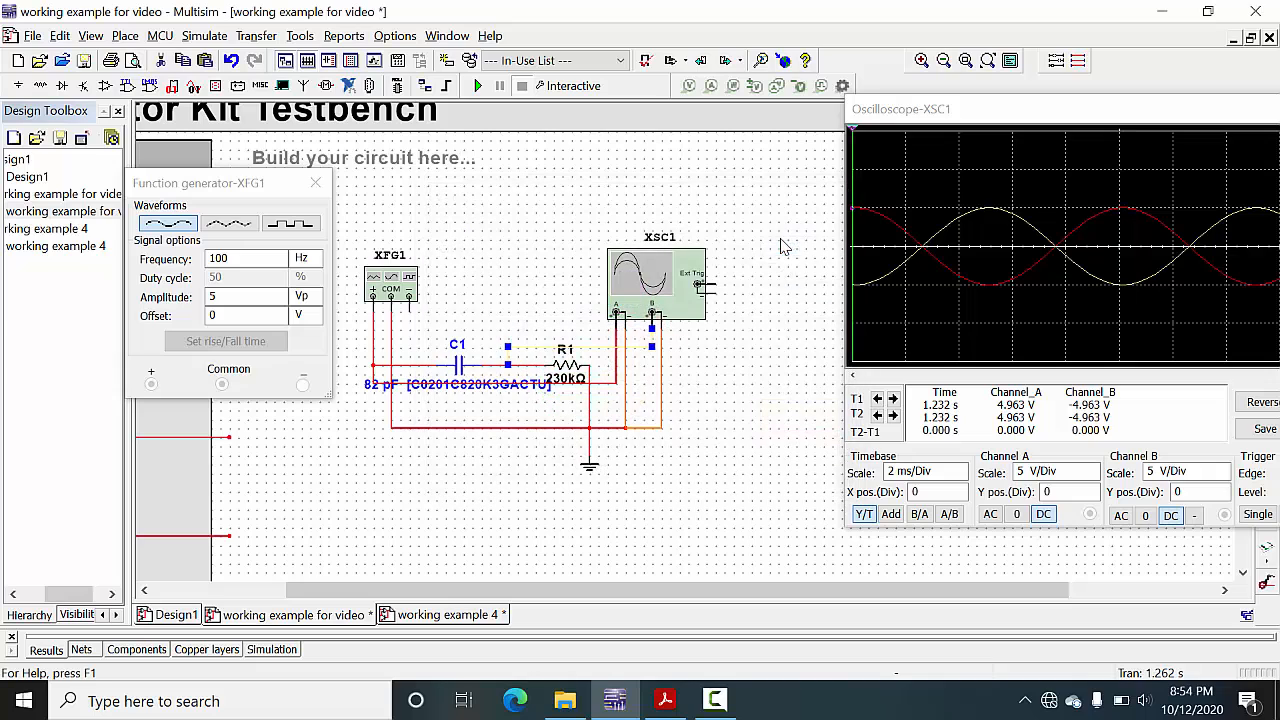
click(756, 380)
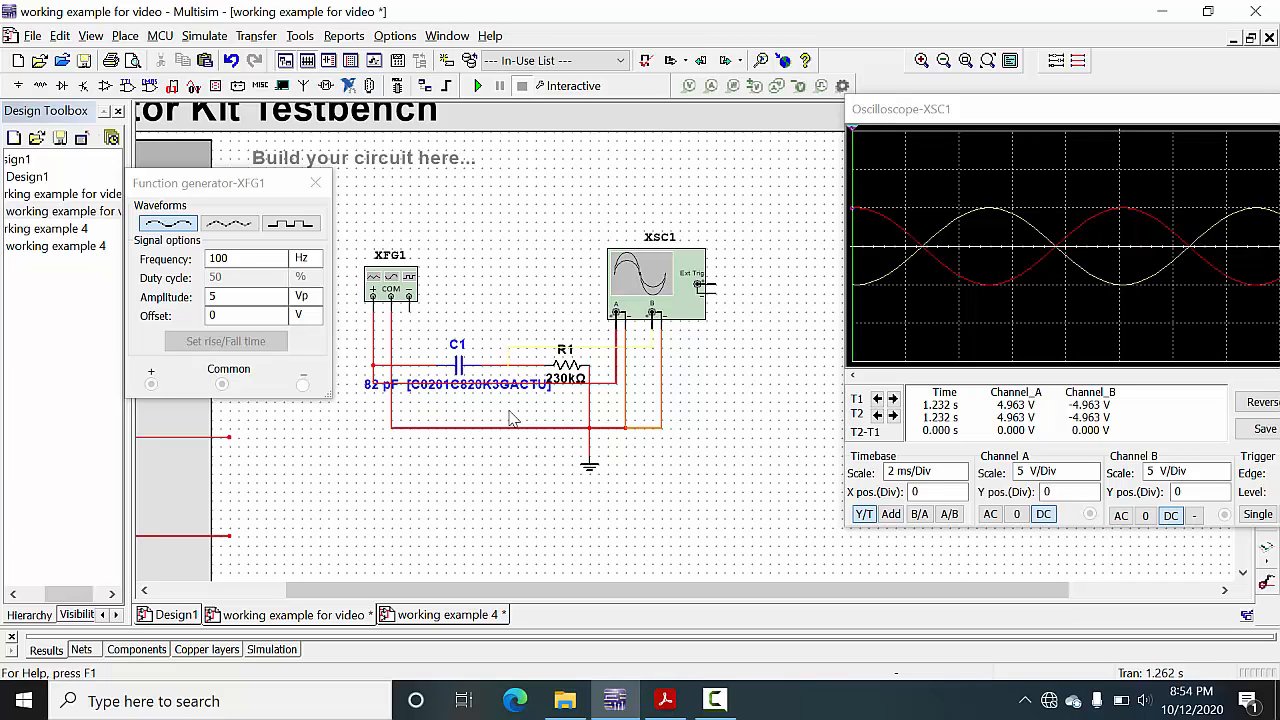
Set the function generator's frequency to 1 kHz and run the simulation with the whole oscilloscope window in view
click(233, 263)
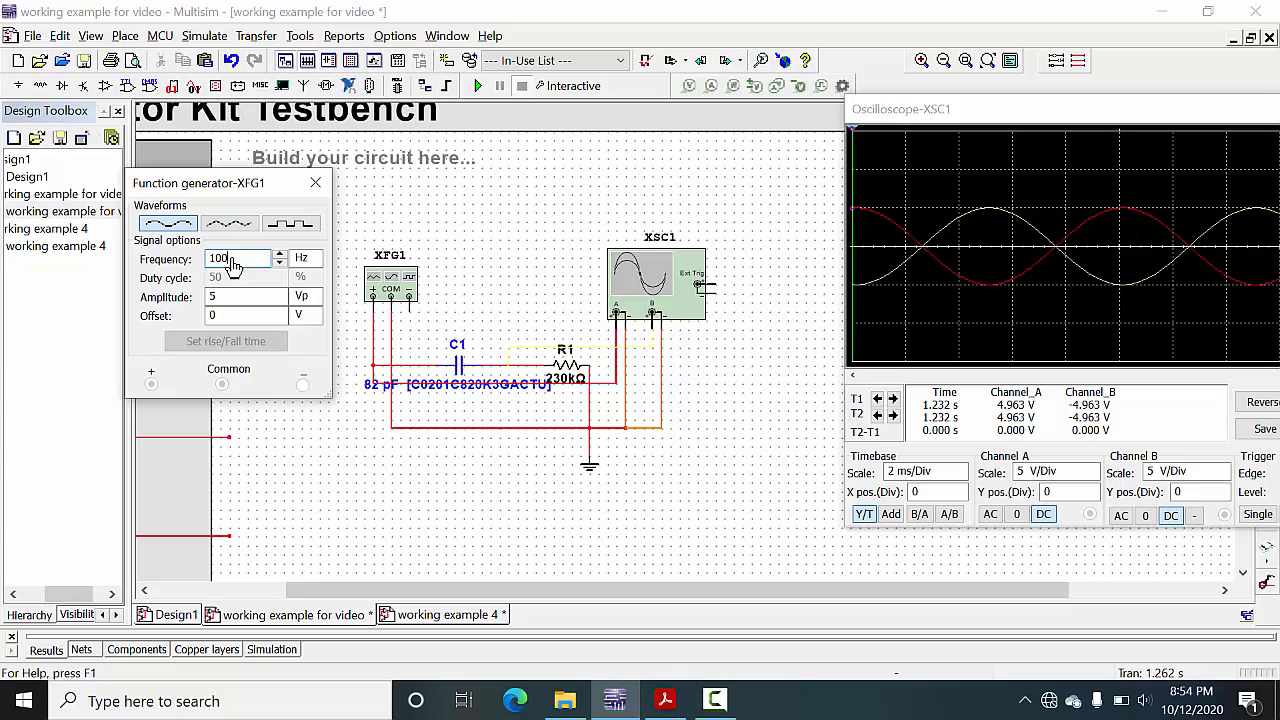
double_click(233, 263)
text(1)
click(296, 258)
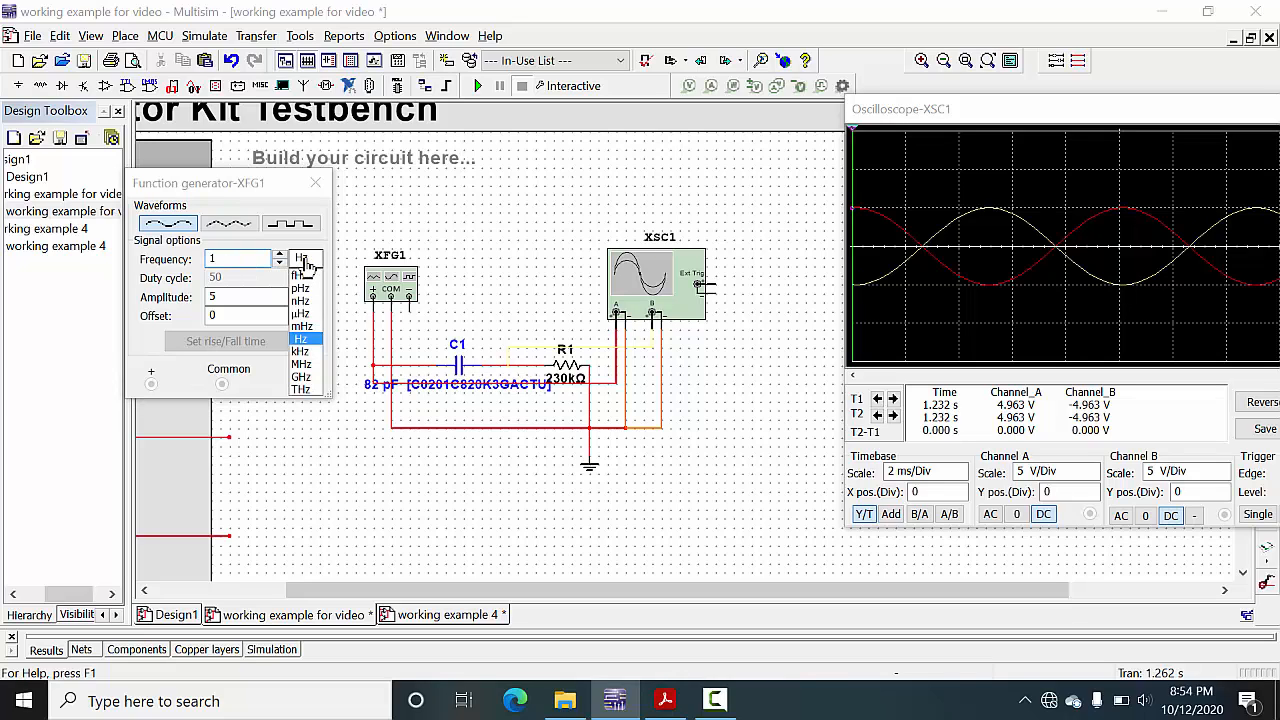
click(303, 351)
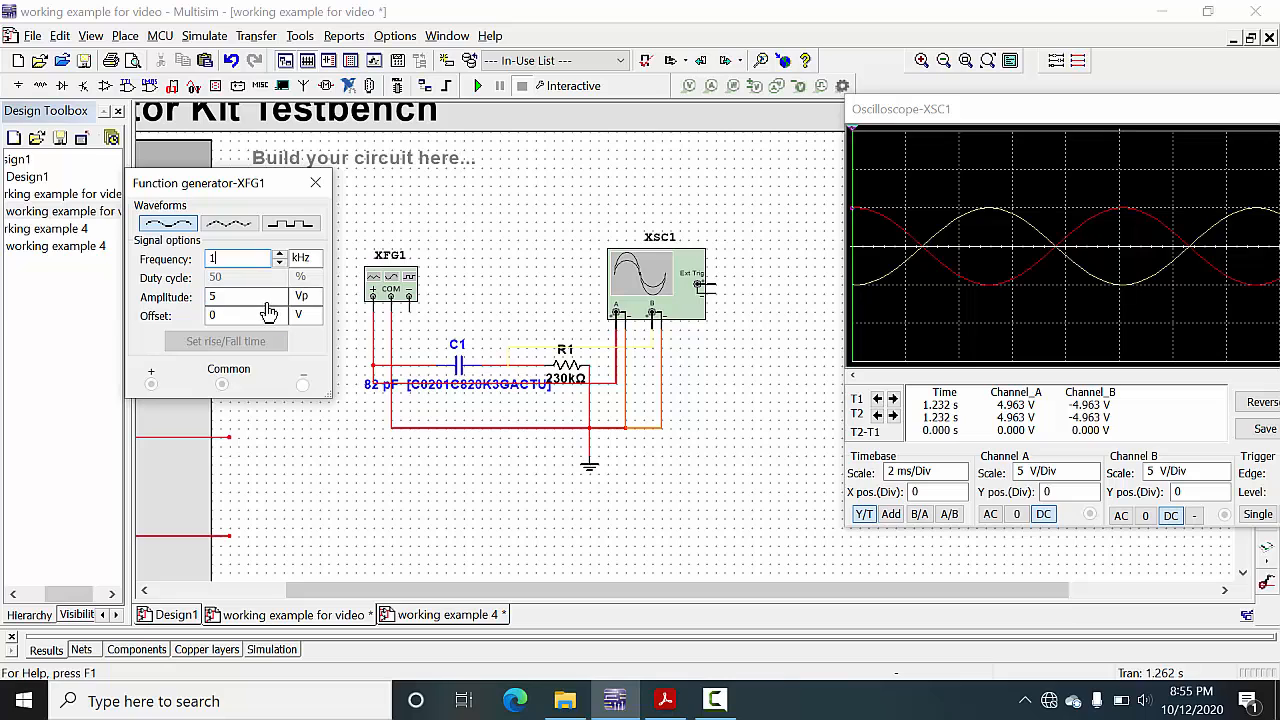
drag(1086, 115, 930, 125)
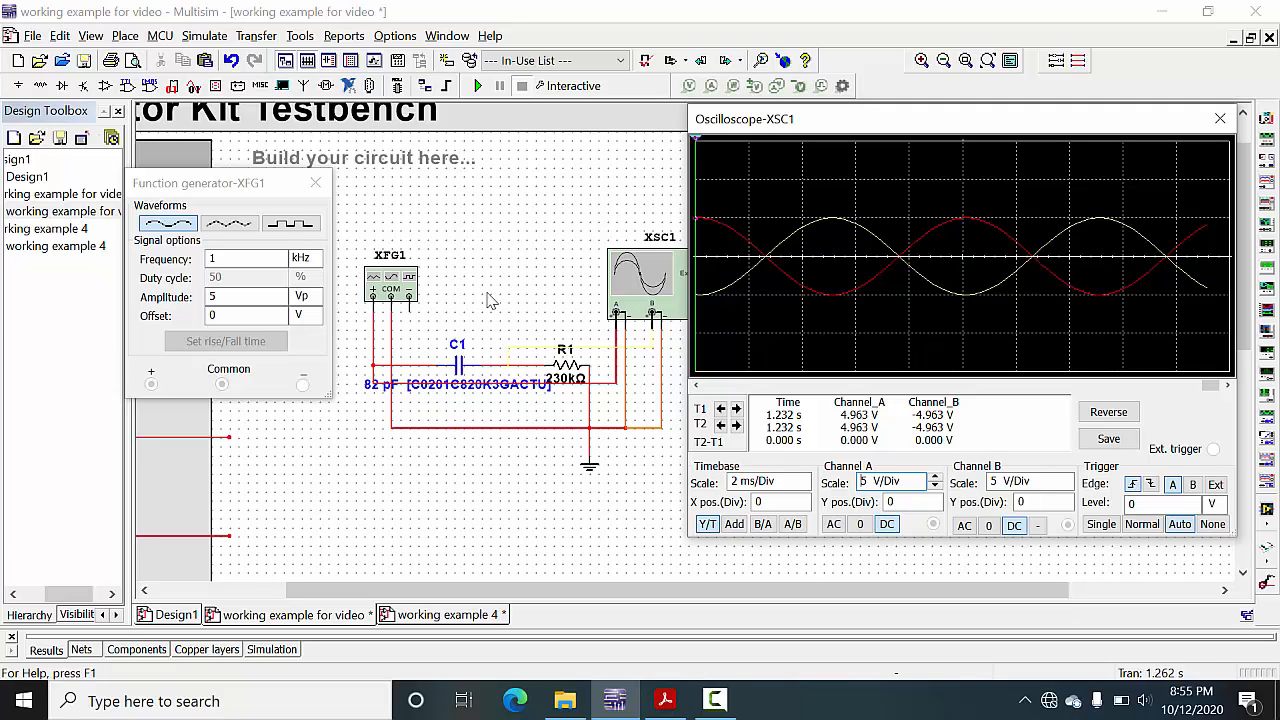
click(477, 87)
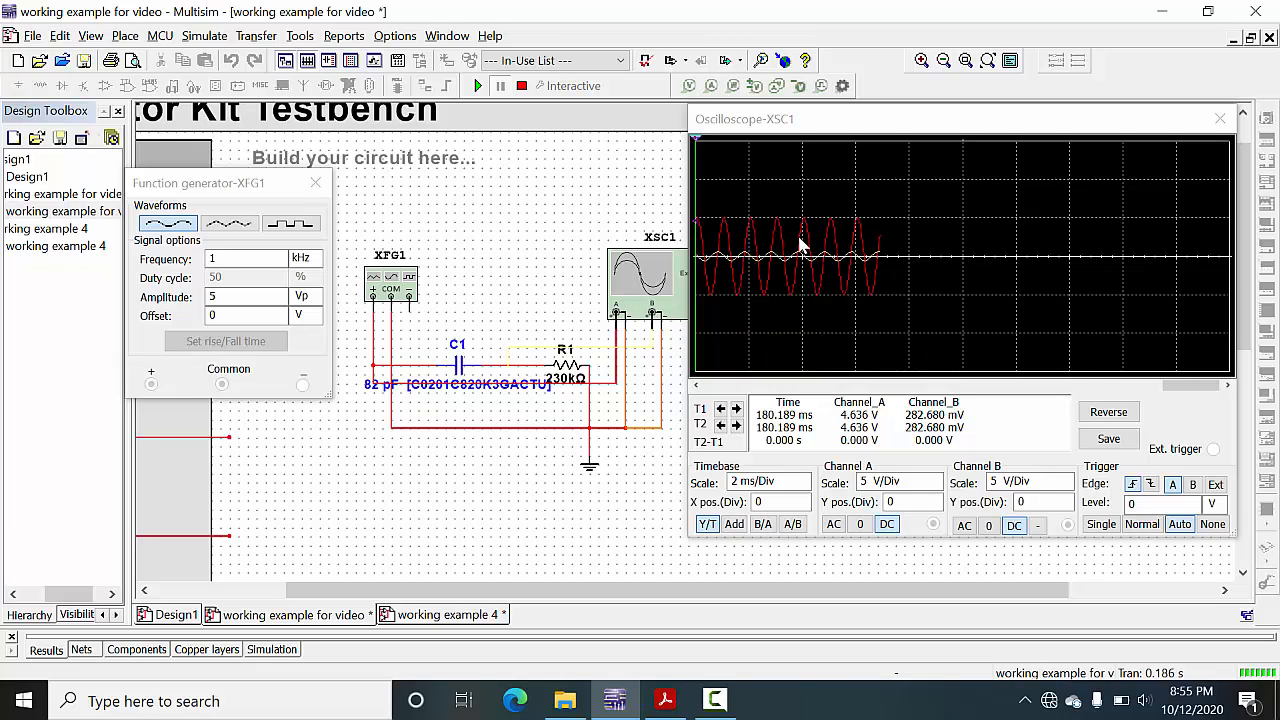
Position oscilloscope cursor T2 on a peak of the channel A waveform to measure the input amplitude
click(697, 212)
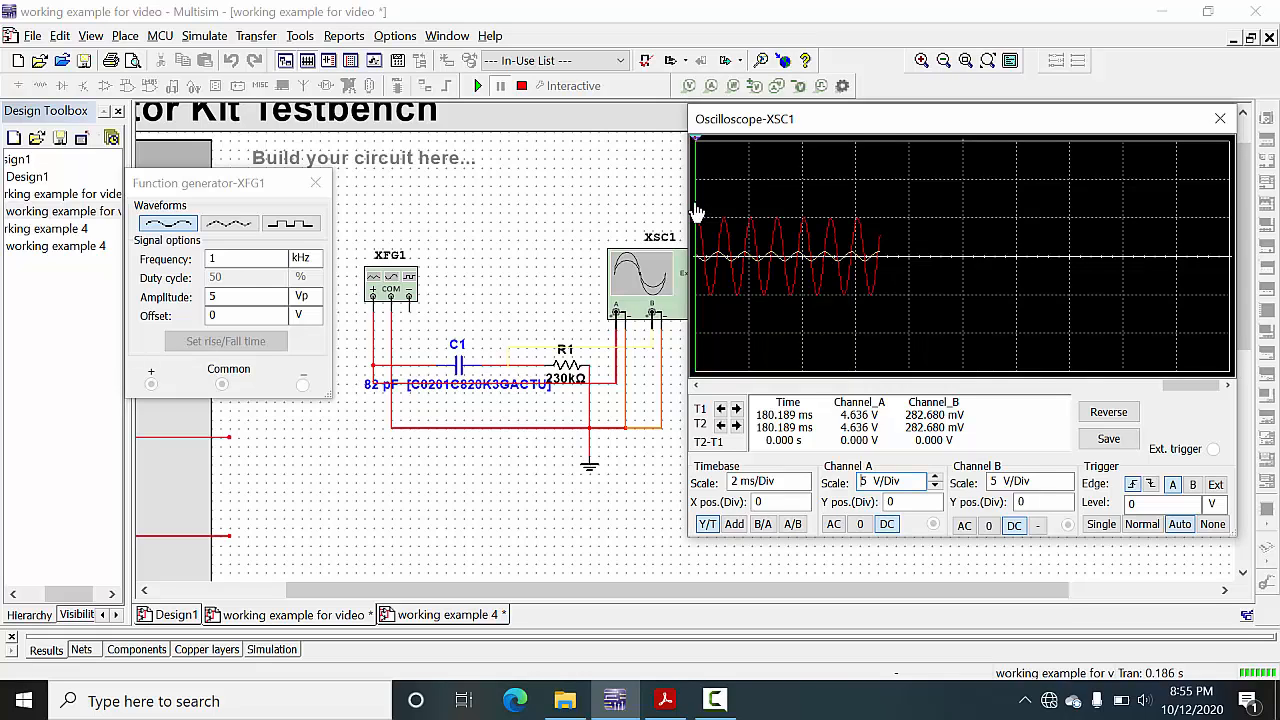
drag(697, 212, 728, 215)
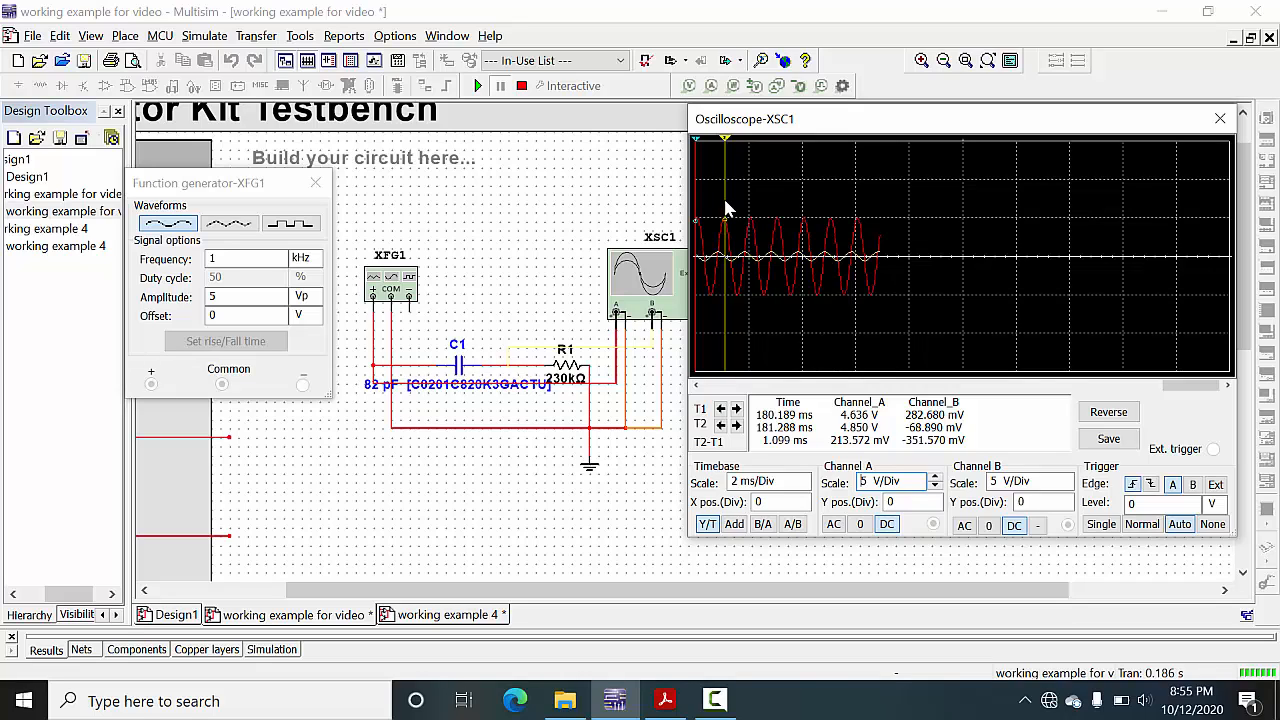
drag(725, 207, 727, 212)
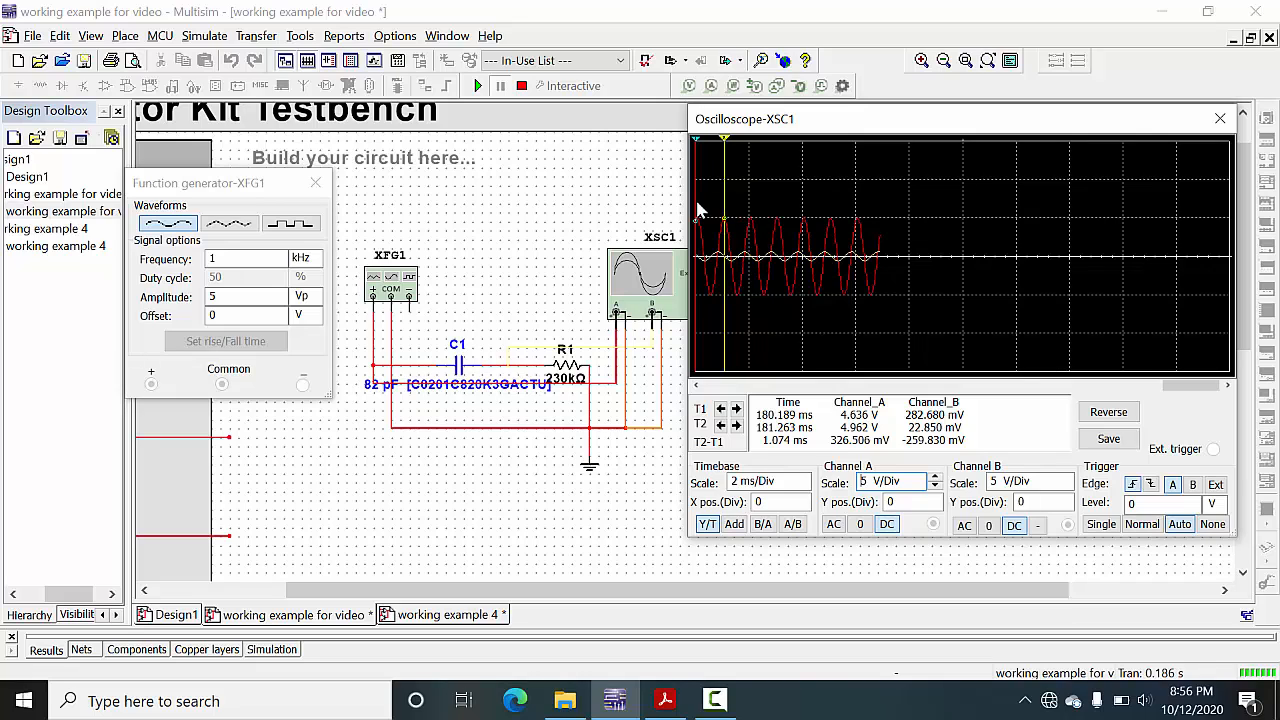
Set the channel B scale to 500 mV/Div and position cursor T1 on a channel B peak to measure the voltage across R1
drag(697, 215, 745, 219)
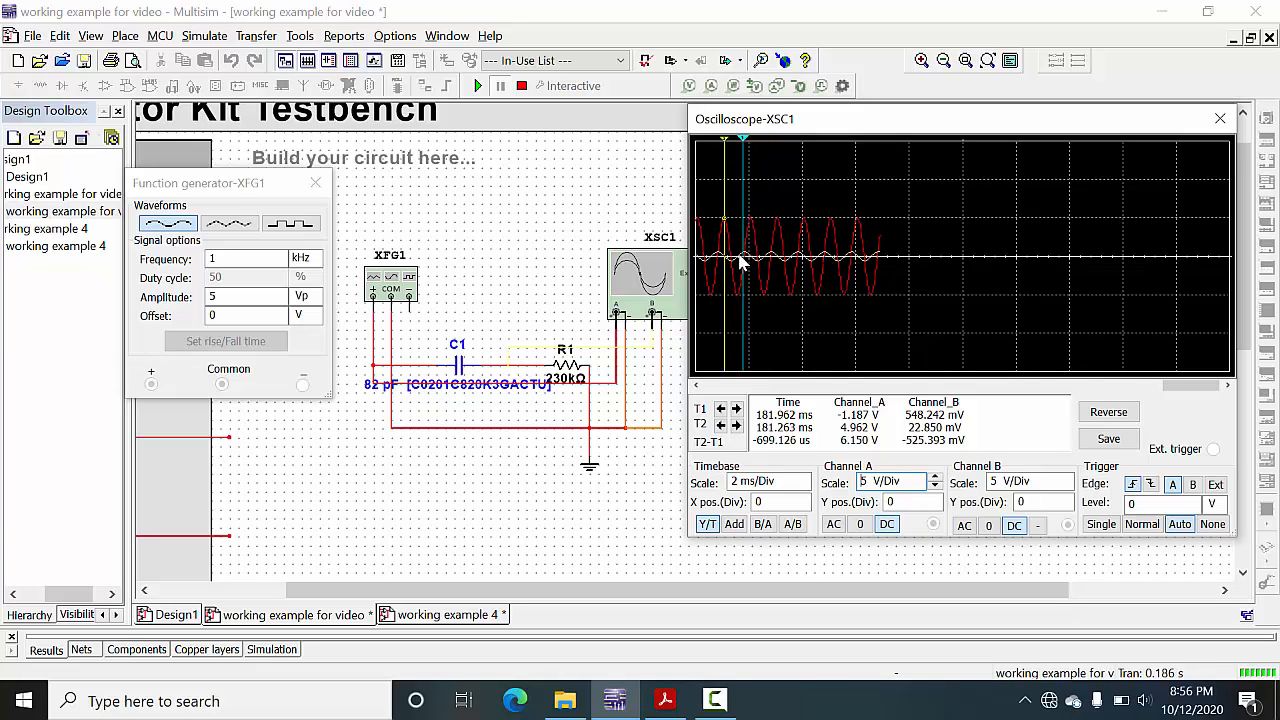
click(1046, 487)
click(1065, 488)
click(1065, 488)
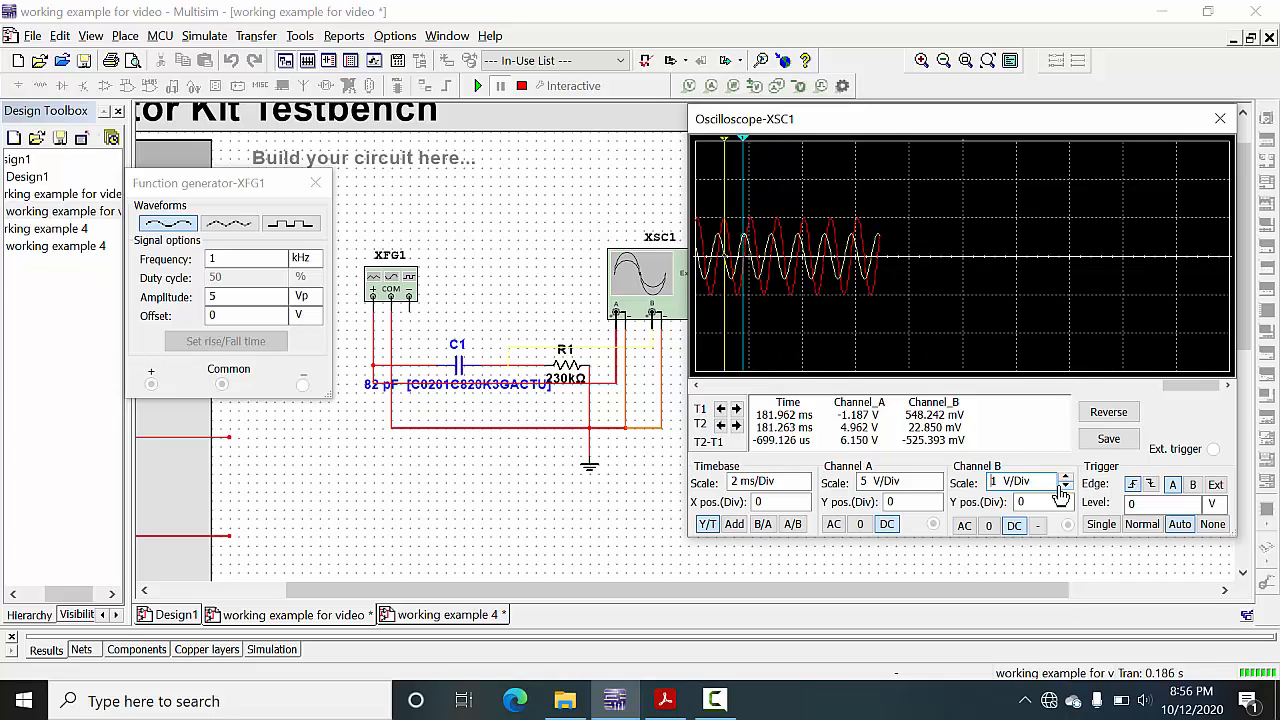
click(1065, 488)
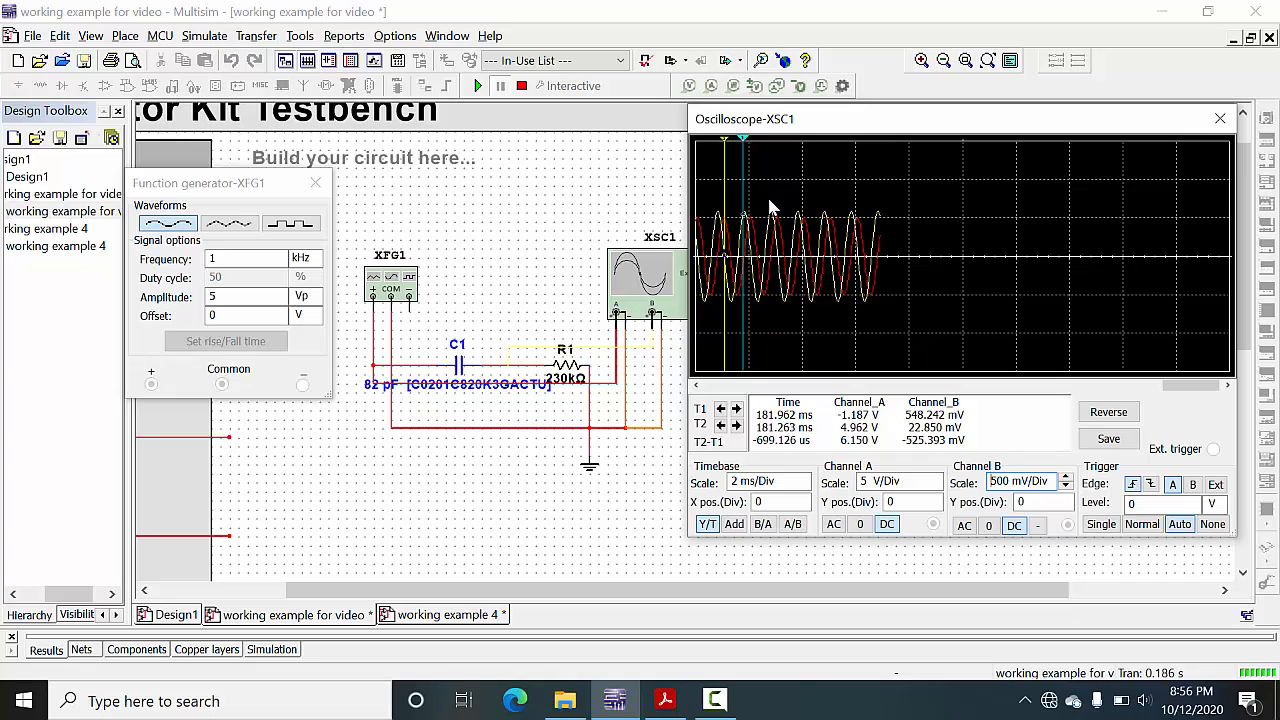
drag(747, 199, 771, 210)
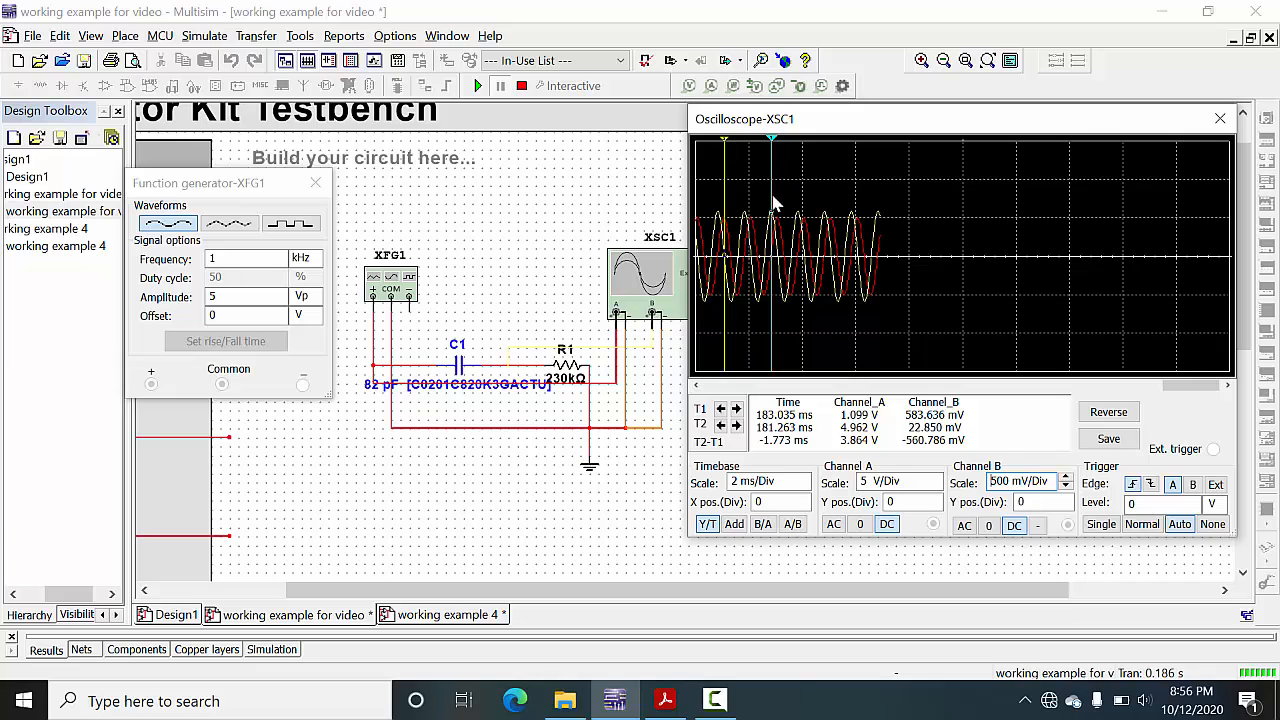
drag(771, 199, 775, 208)
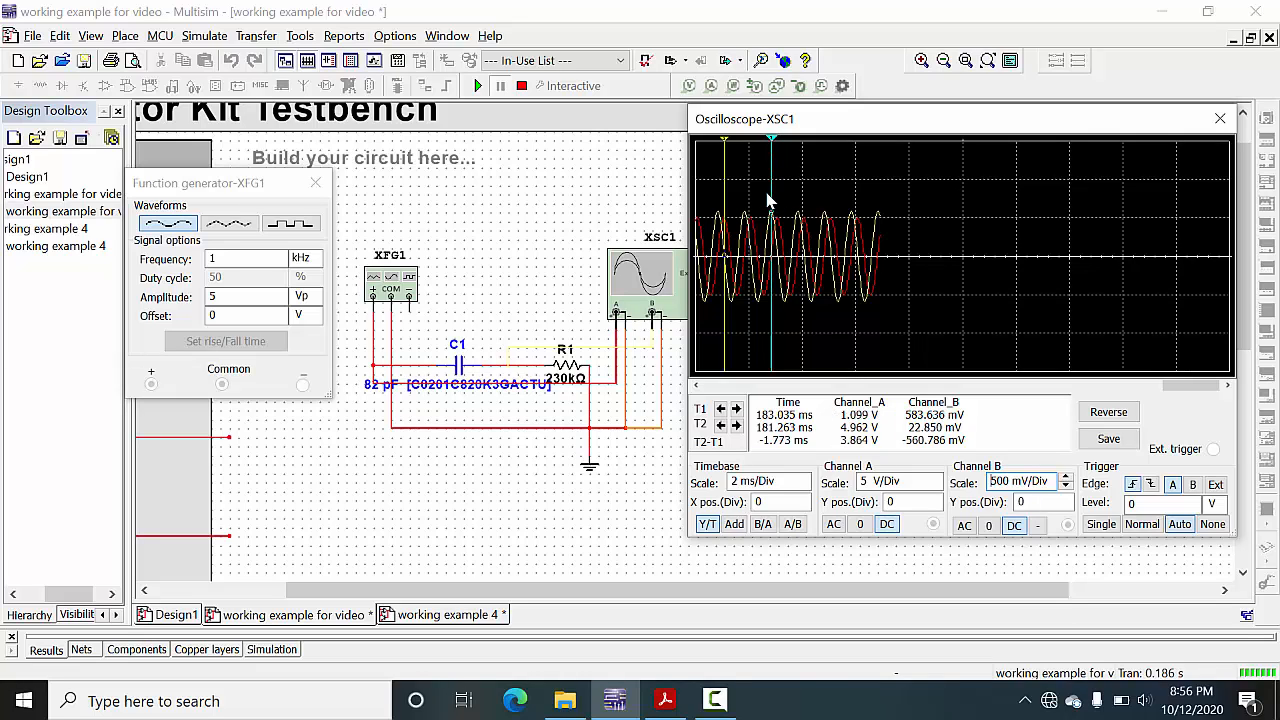